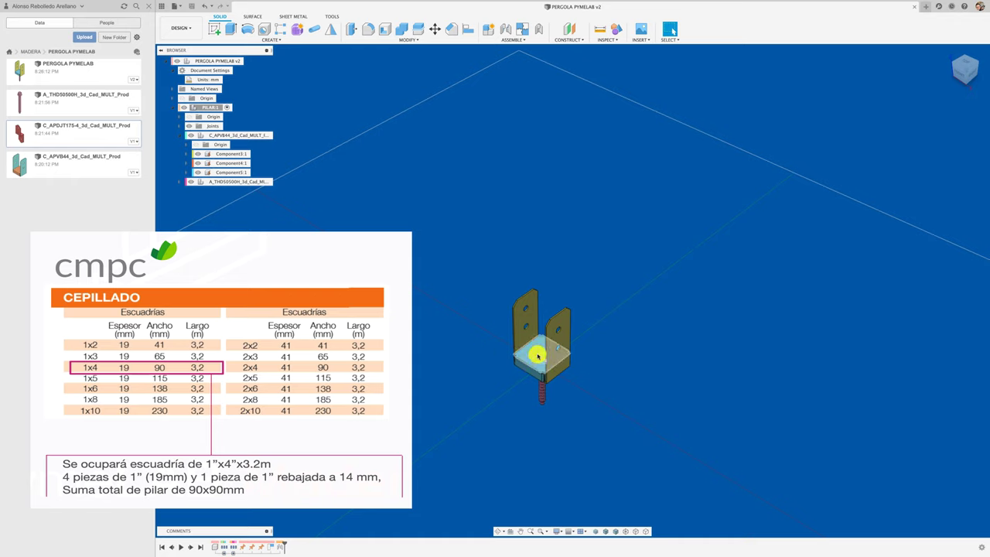
# Select the bracket face and PILAR:1, then collapse the C_APVB44 bracket component in the Browser
pyautogui.click(536, 352)
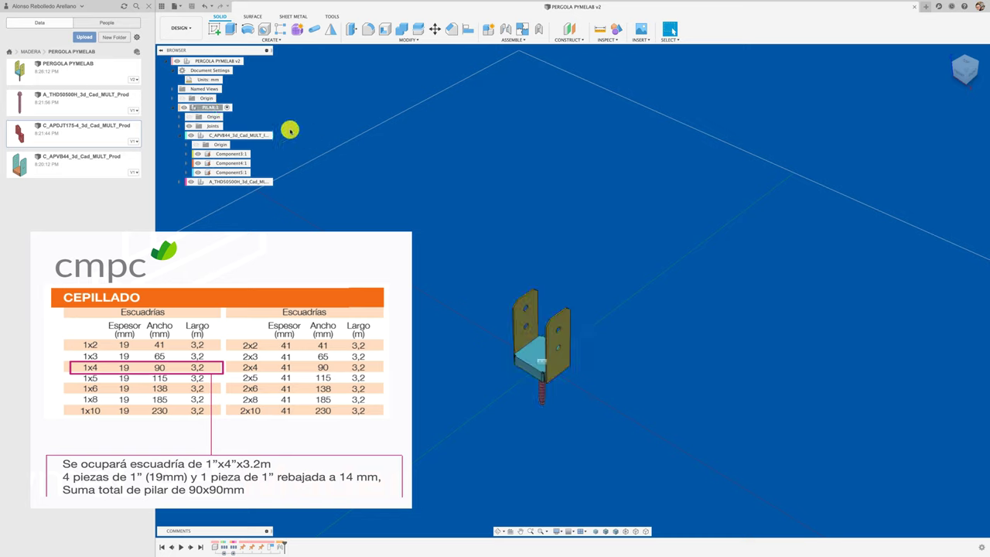
pyautogui.click(211, 107)
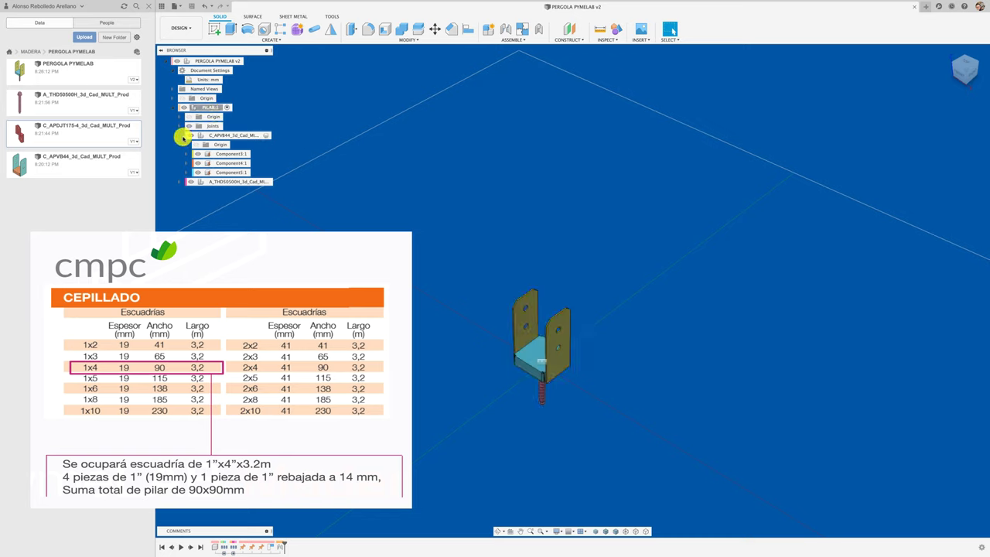
pyautogui.click(177, 136)
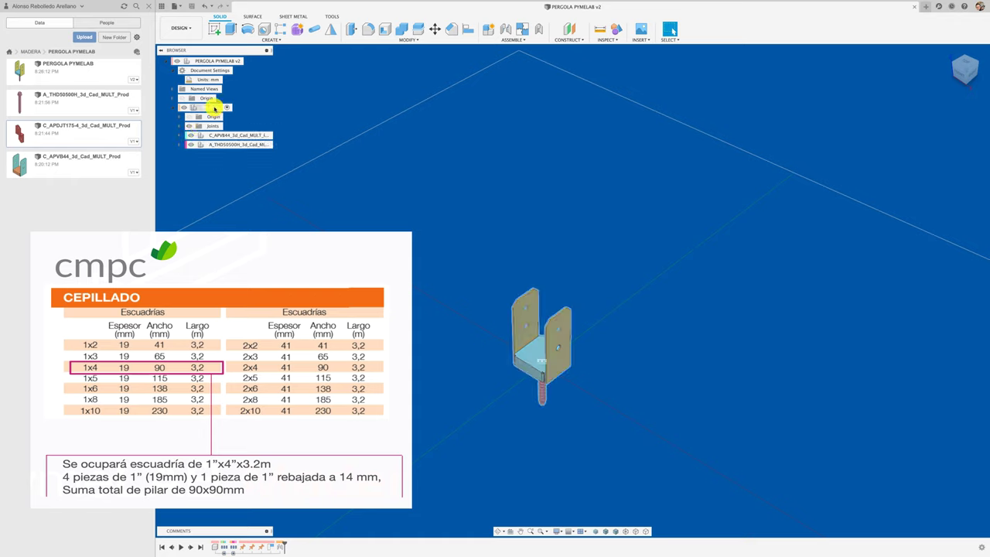
# Create a new component named PILAR inside PILAR:1 and select it
pyautogui.rightClick(215, 109)
pyautogui.click(250, 126)
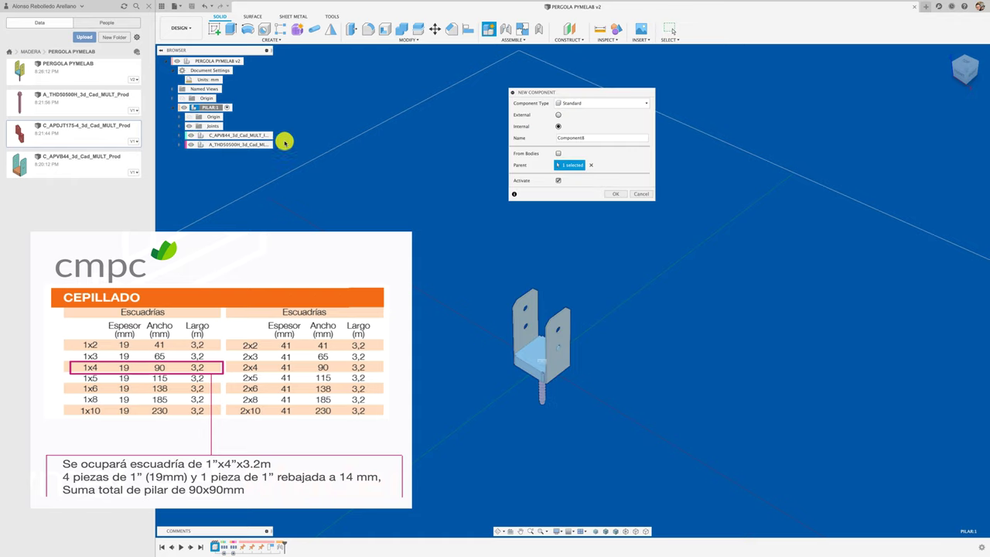
pyautogui.doubleClick(597, 138)
pyautogui.write('PILAR')
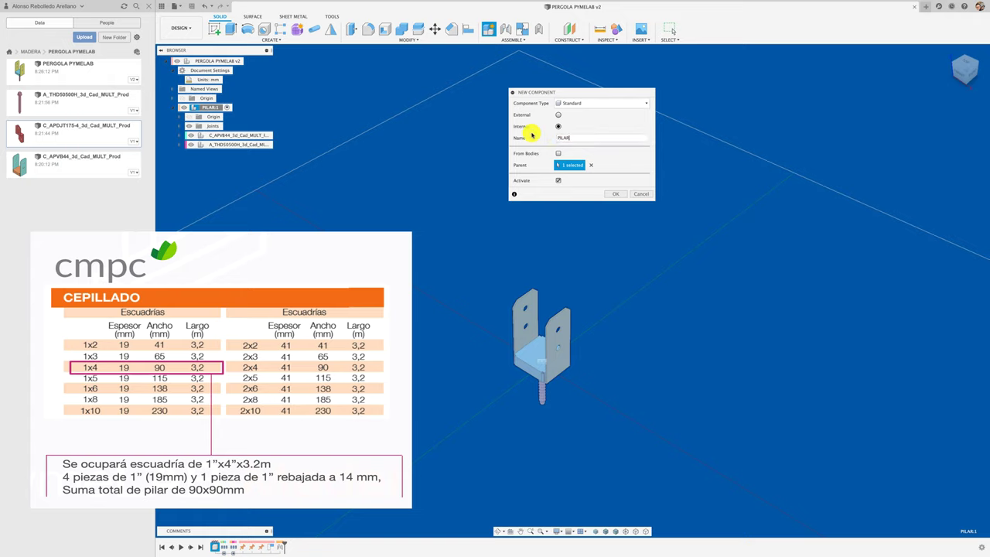
pyautogui.press('Return')
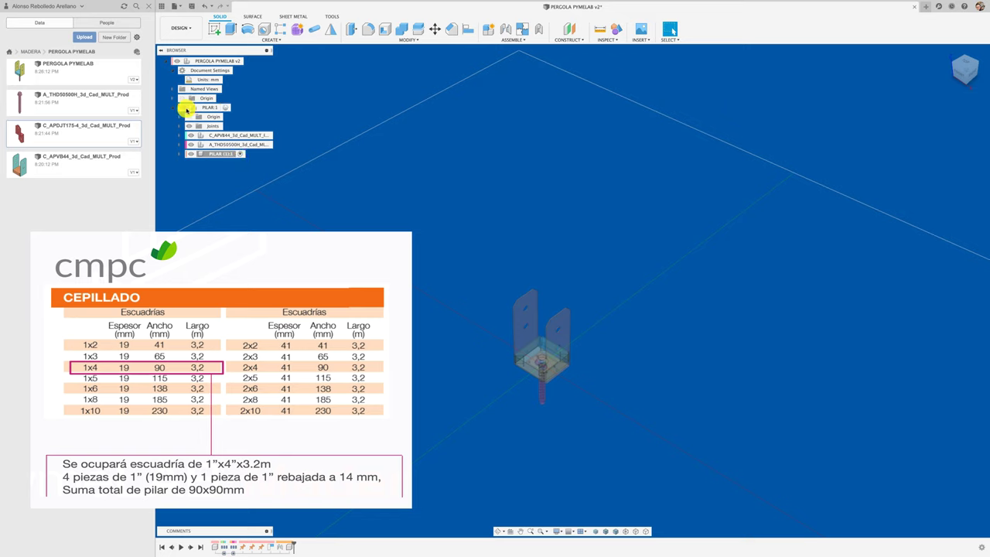
pyautogui.click(199, 154)
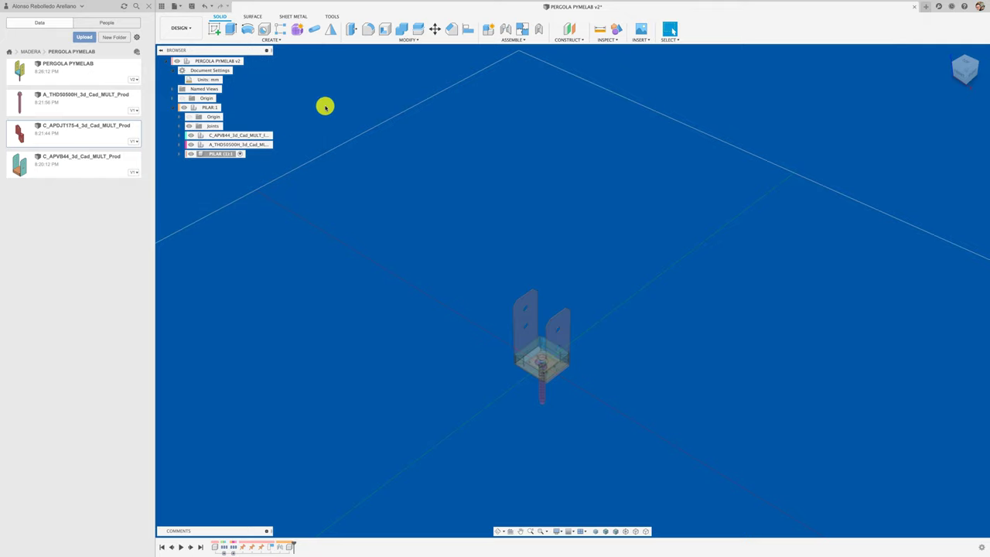
# Start a sketch on the chosen plane, view it from above and draw a two-point rectangle
pyautogui.click(215, 28)
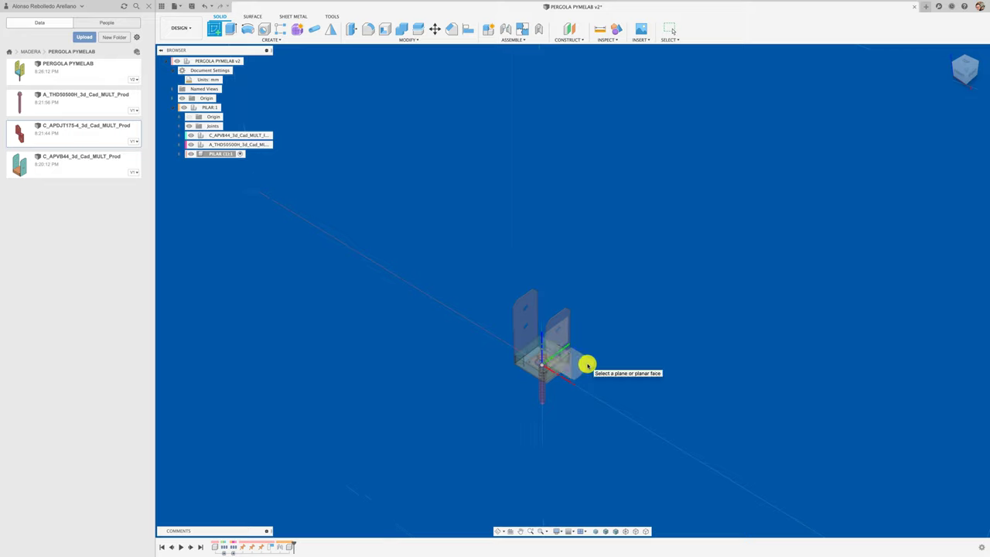
pyautogui.click(587, 365)
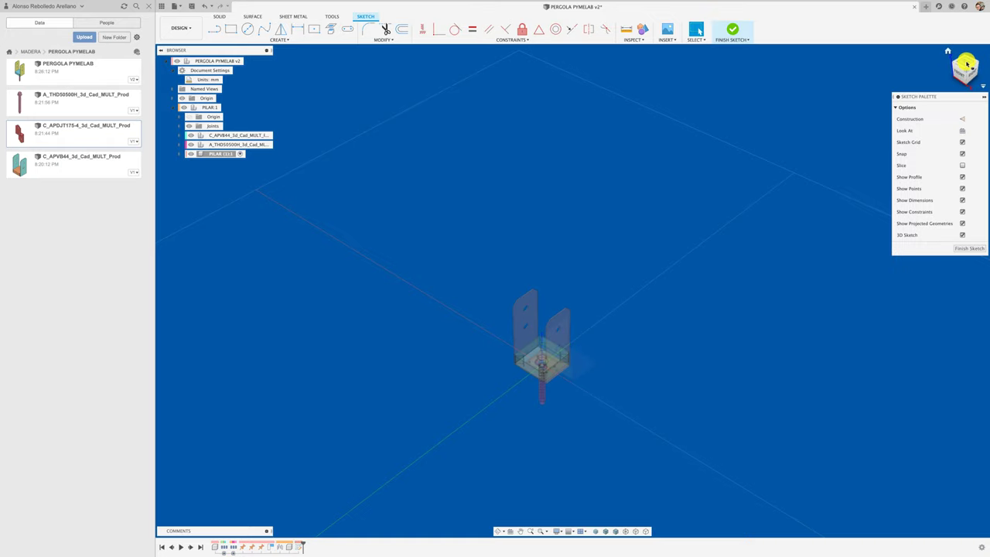
pyautogui.click(966, 66)
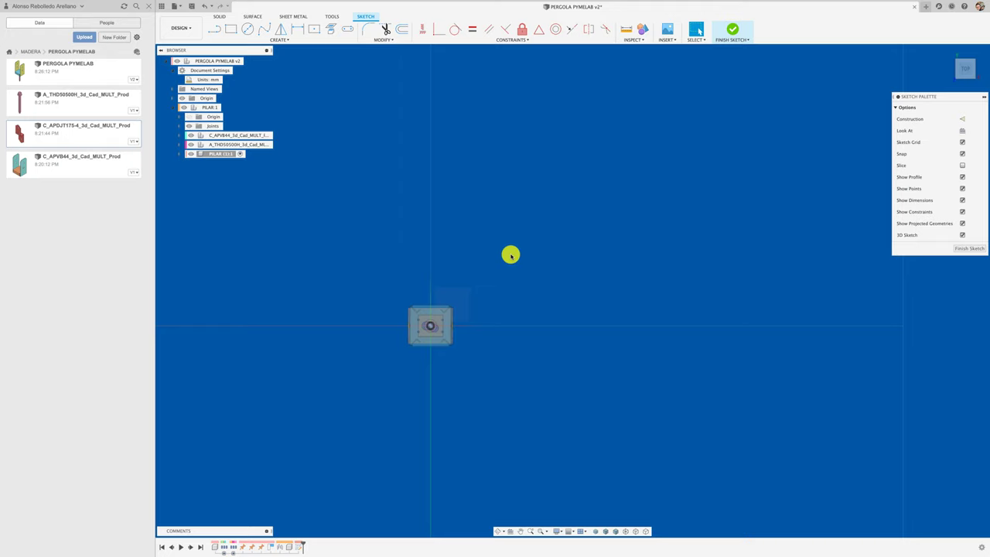
pyautogui.click(232, 29)
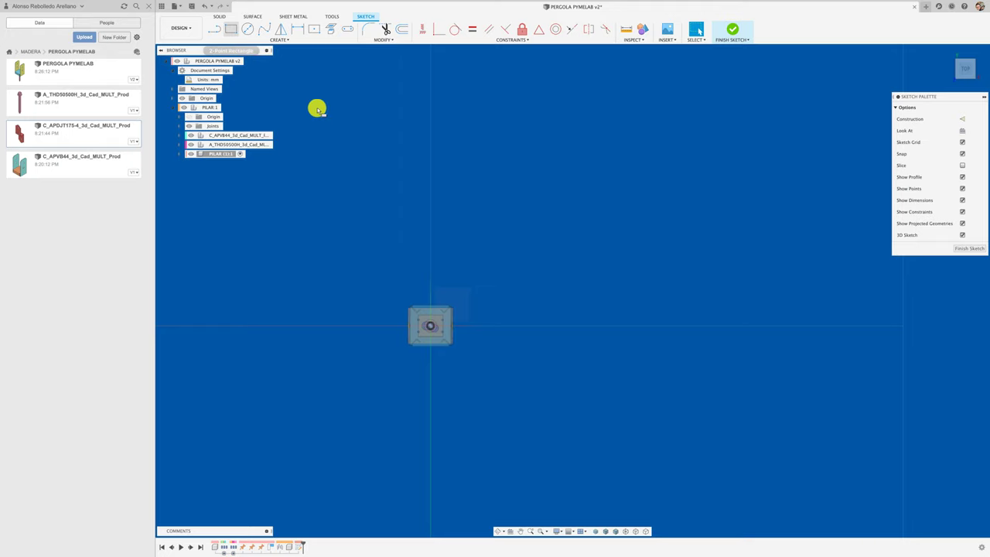
pyautogui.click(512, 183)
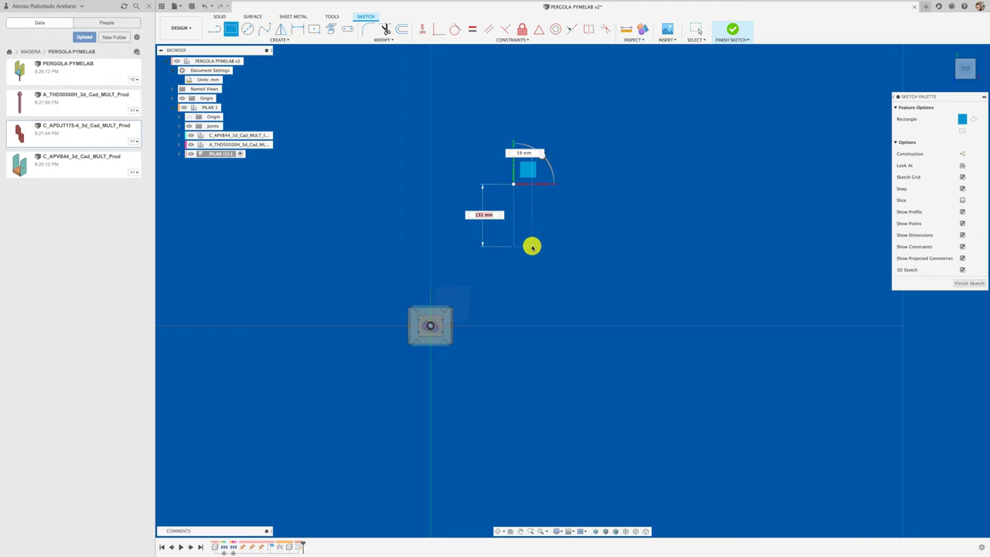
pyautogui.click(531, 247)
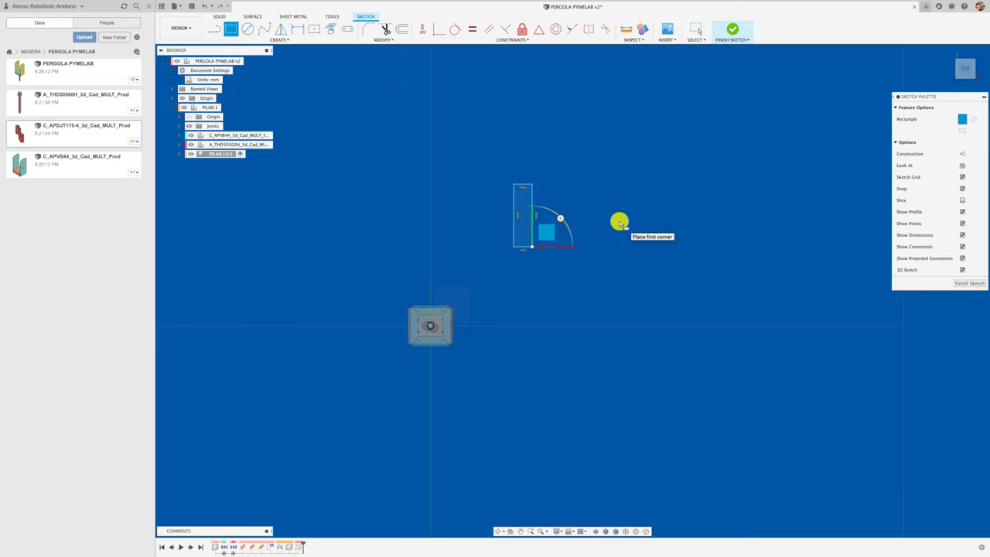
pyautogui.press('Escape')
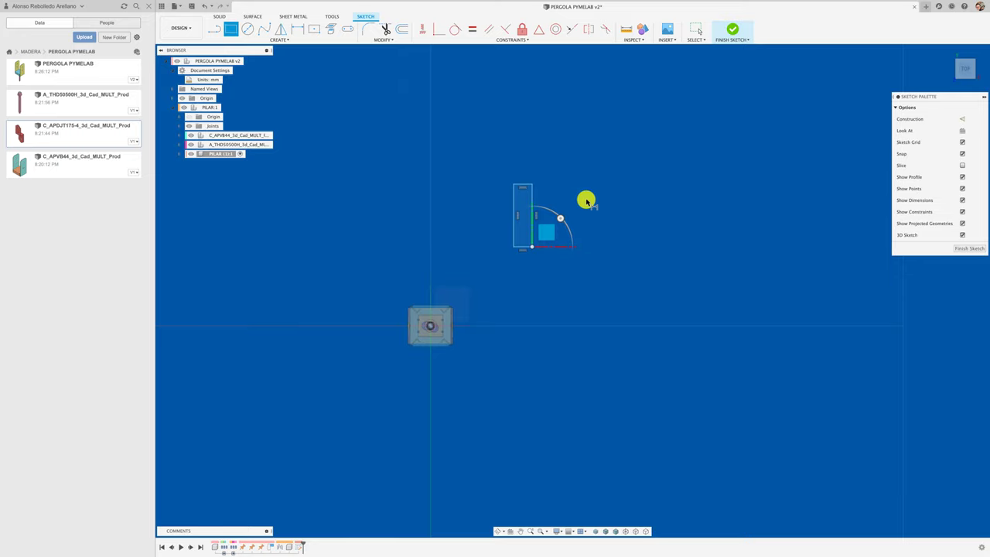
# Dimension the rectangle 90 mm long and 19 mm wide
pyautogui.scroll(2, 549, 201)
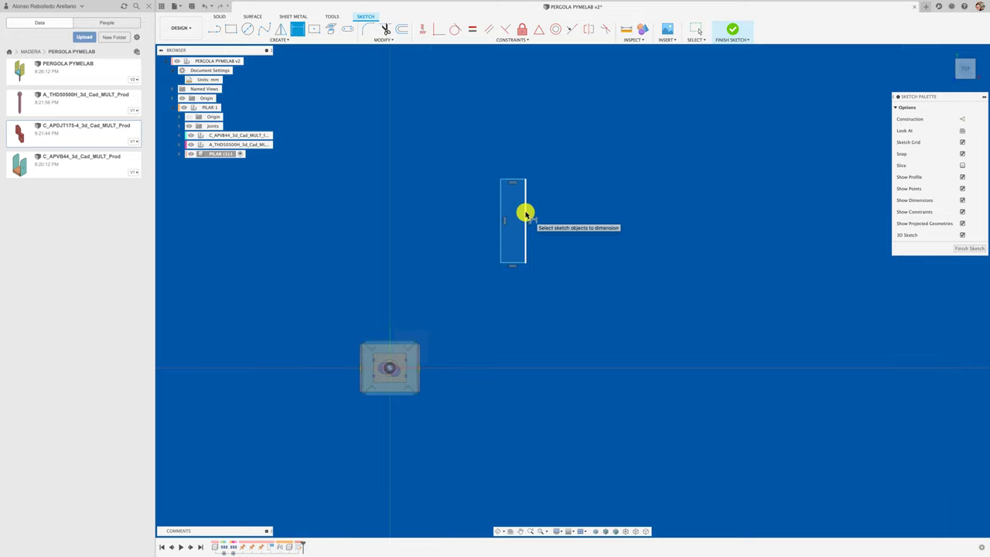
pyautogui.click(525, 211)
pyautogui.click(576, 222)
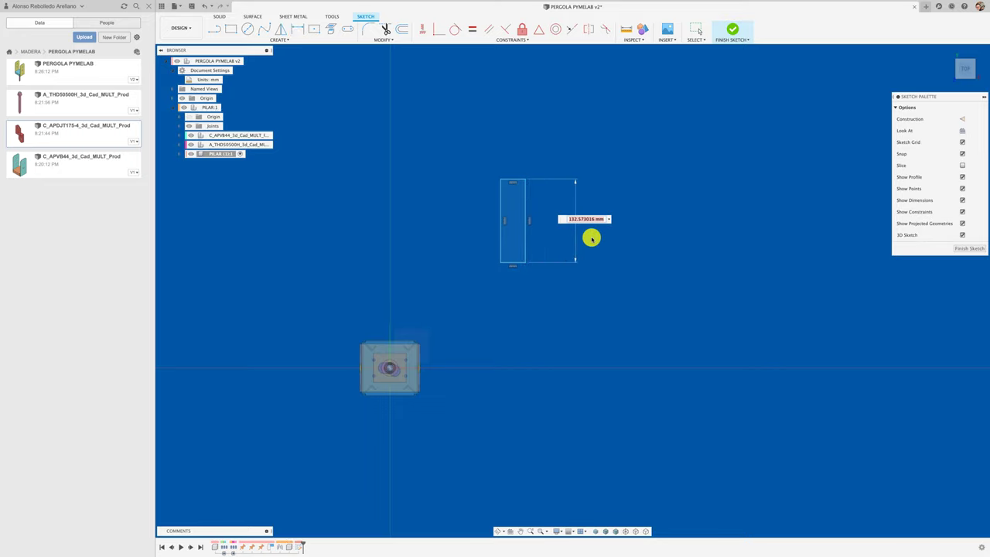
pyautogui.press('Return')
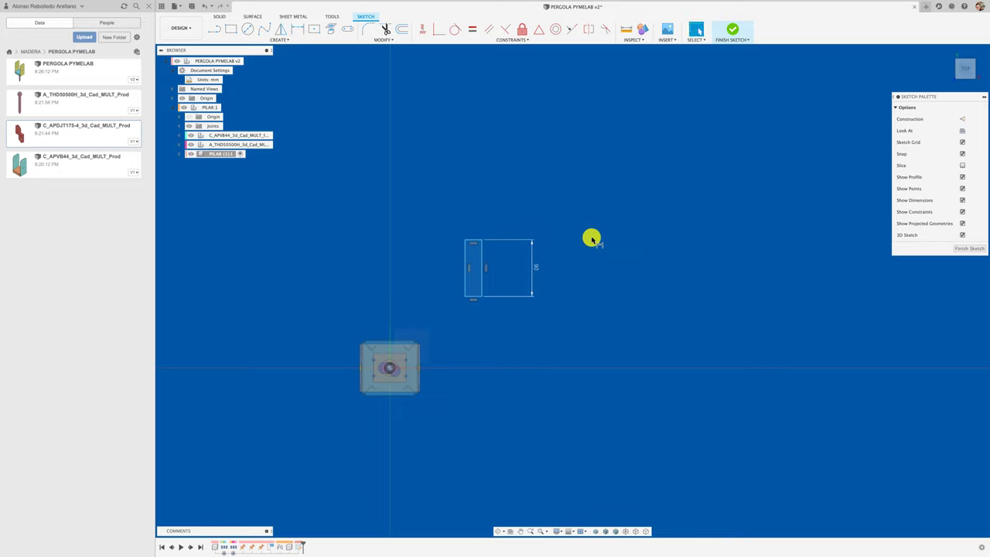
pyautogui.click(472, 242)
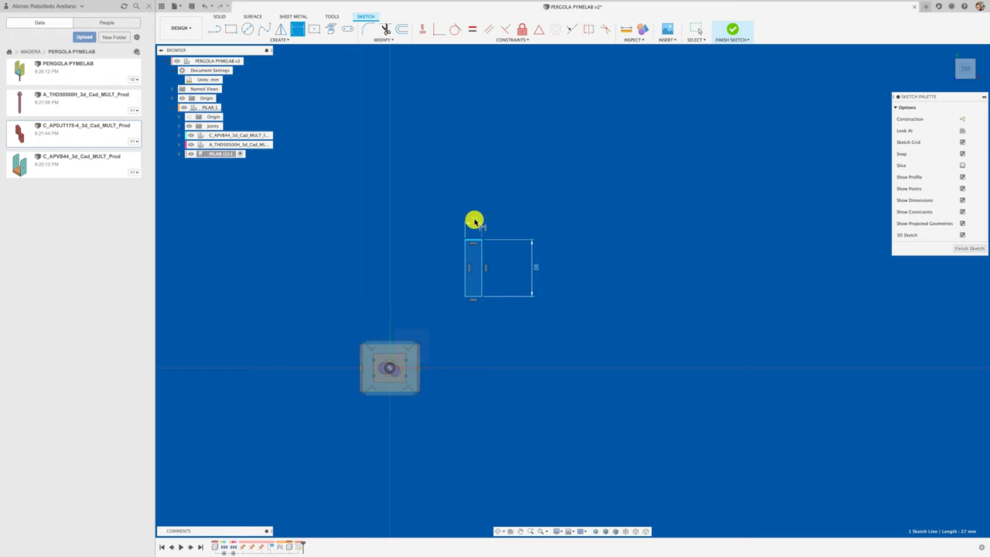
pyautogui.click(504, 211)
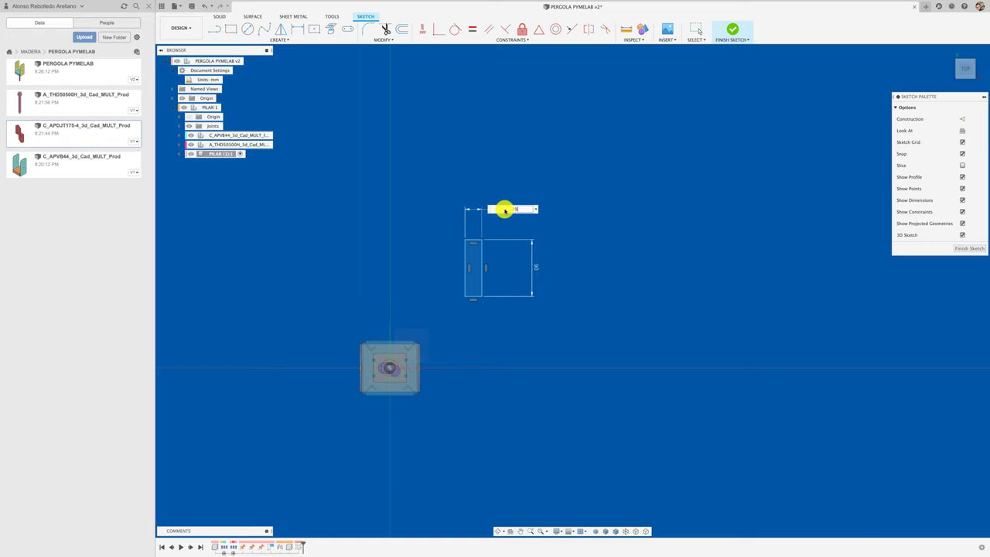
pyautogui.press('Return')
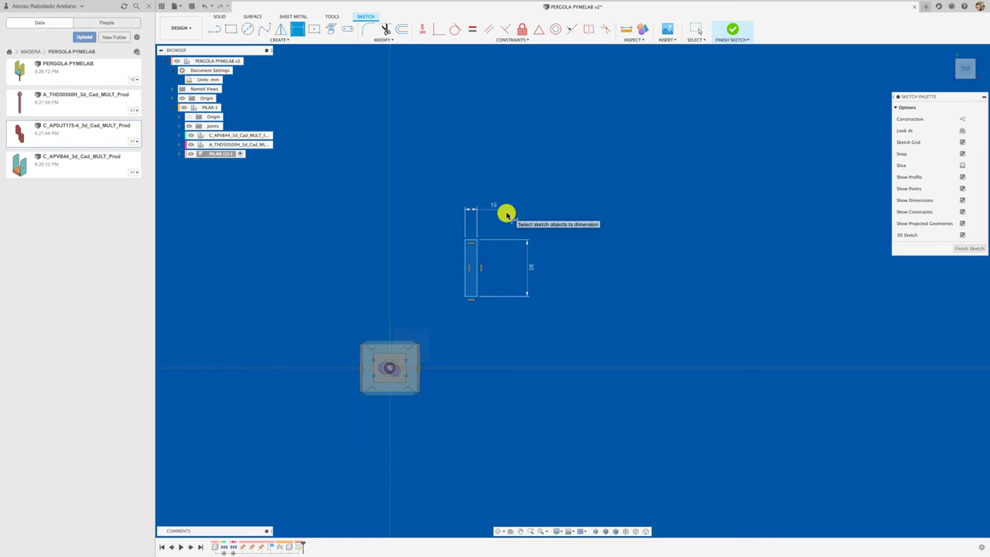
pyautogui.keyDown('shift'); pyautogui.moveTo(506, 214); pyautogui.dragTo(518, 231, button='middle'); pyautogui.keyUp('shift')
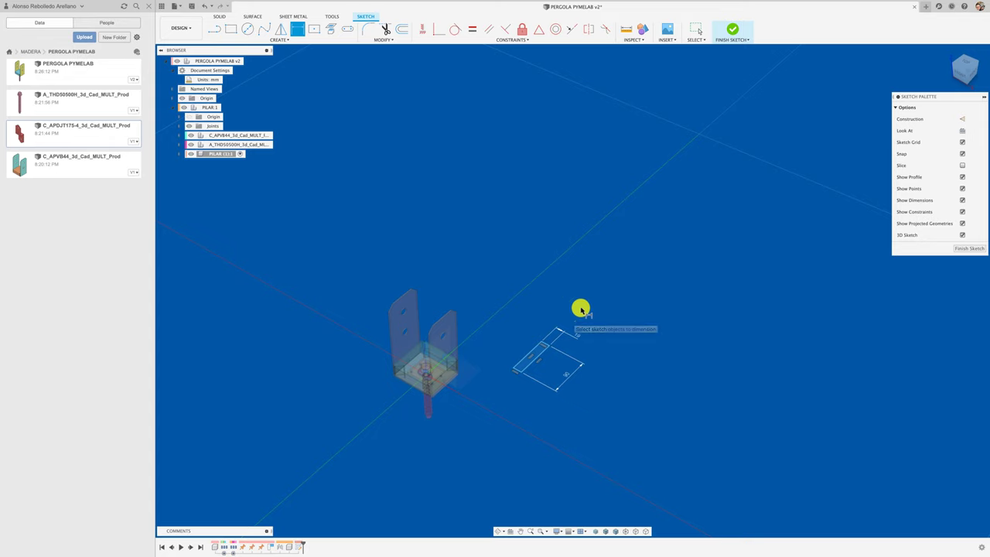
# Extrude the rectangle profile 3 m into a tall board
pyautogui.press('e')
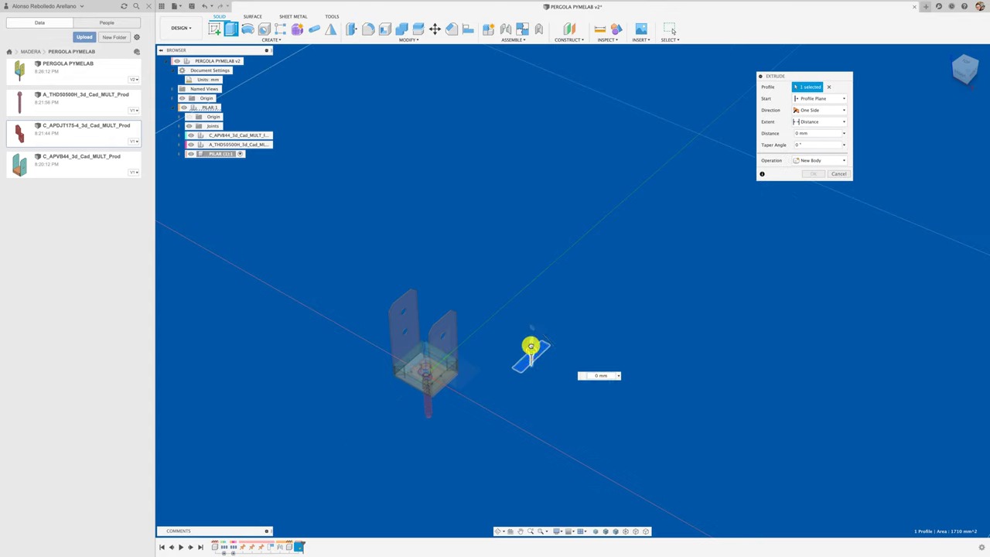
pyautogui.moveTo(534, 353); pyautogui.dragTo(520, 176)
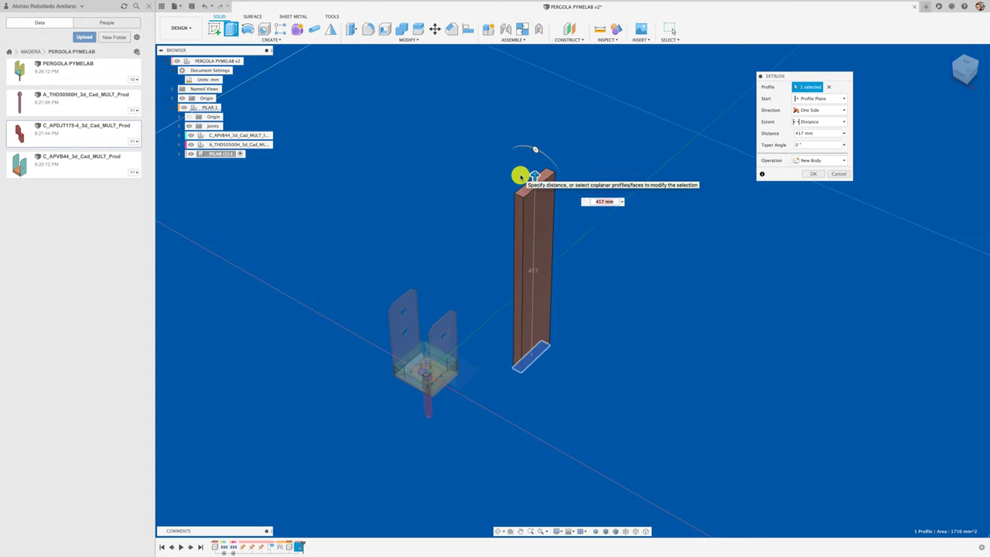
pyautogui.write('1')
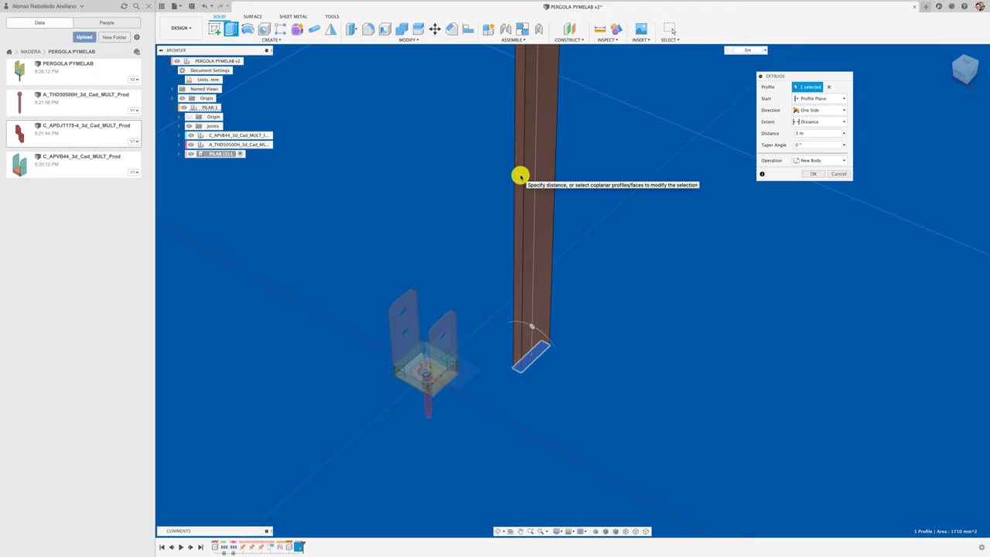
pyautogui.press('Return')
# Frame the board, turn off the layout grid and select the PILAR component
pyautogui.scroll(-3, 625, 283)
pyautogui.scroll(-3, 627, 282)
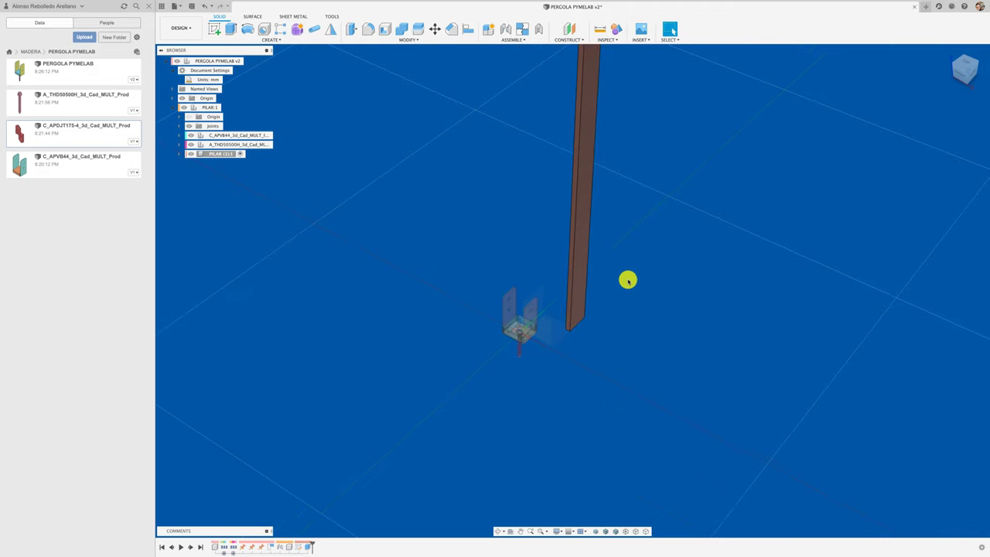
pyautogui.moveTo(635, 274); pyautogui.dragTo(541, 376, button='middle')
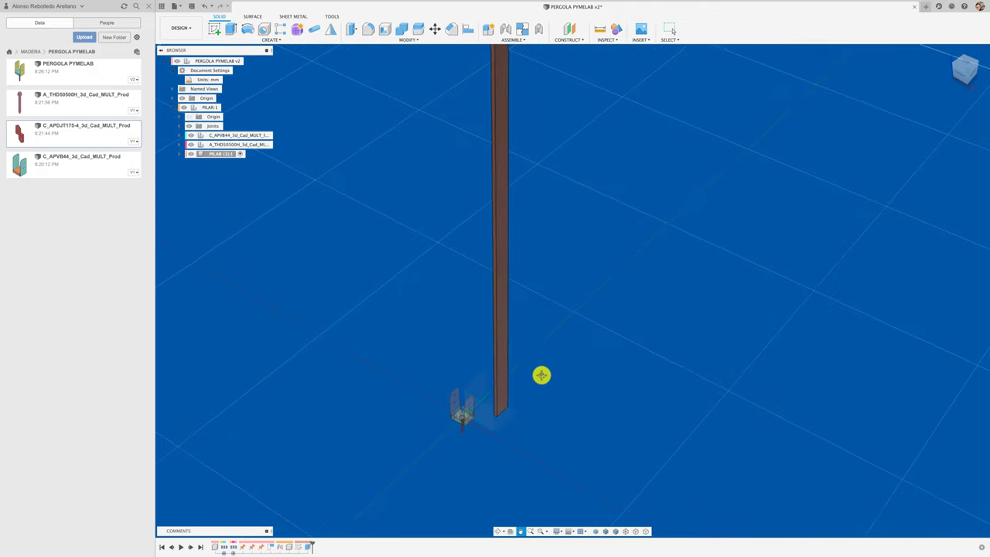
pyautogui.scroll(-2, 542, 375)
pyautogui.scroll(-2, 541, 374)
pyautogui.scroll(-2, 540, 371)
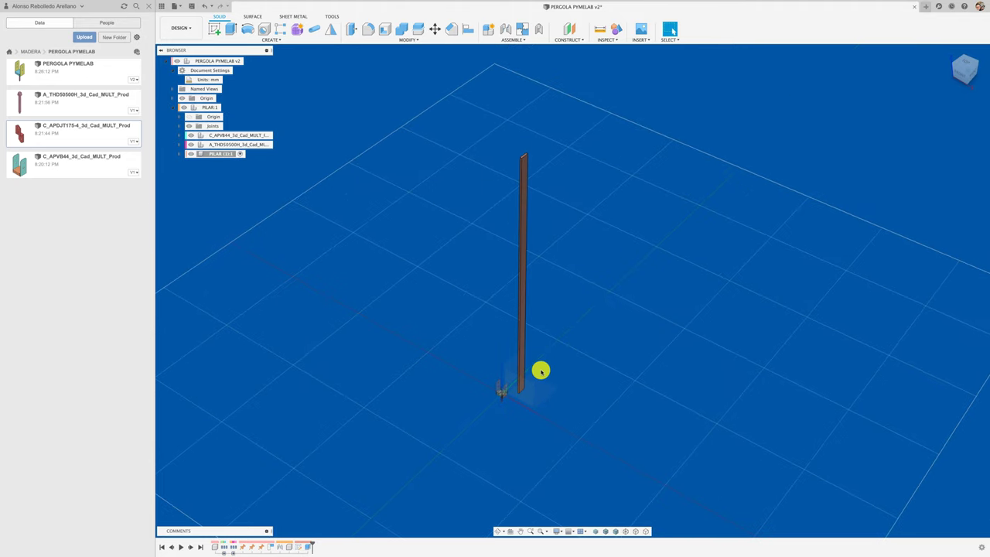
pyautogui.scroll(1, 541, 371)
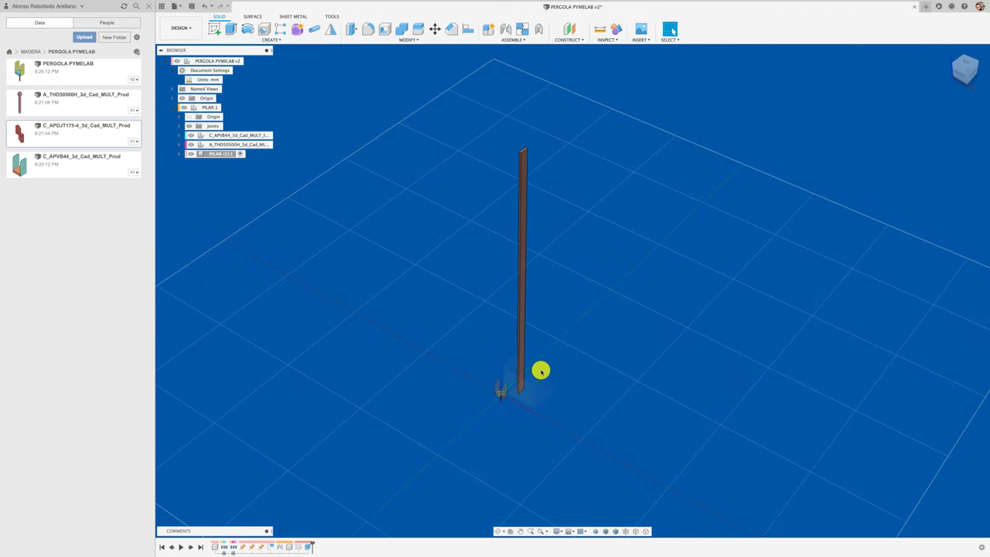
pyautogui.click(573, 531)
pyautogui.click(572, 482)
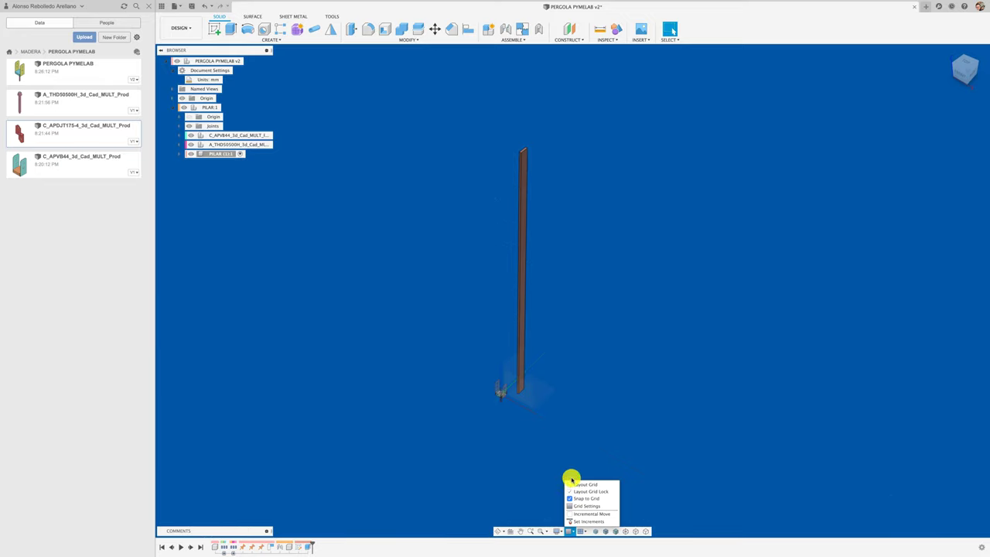
pyautogui.click(225, 154)
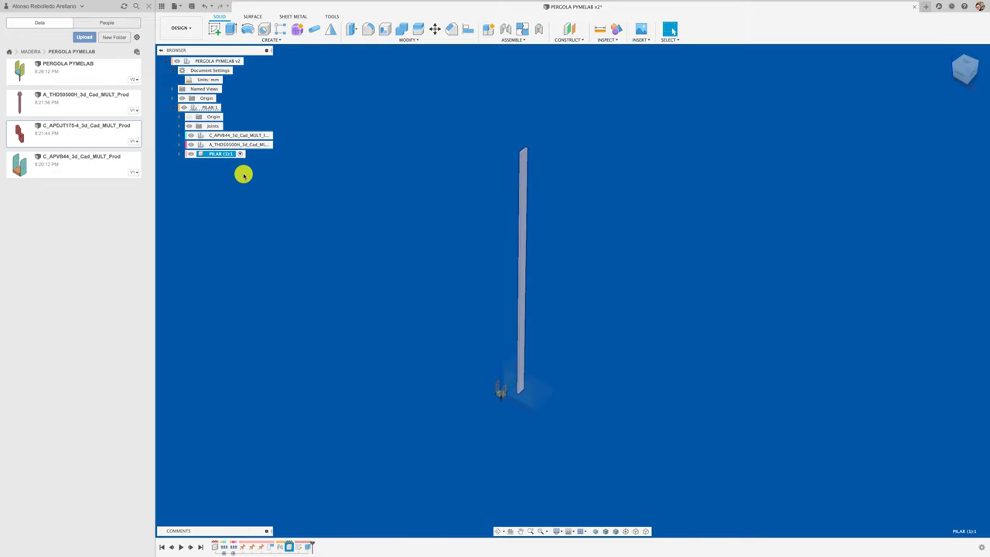
# Copy the PILAR post into PILAR:1, offset 190 mm along X
pyautogui.rightClick(208, 154)
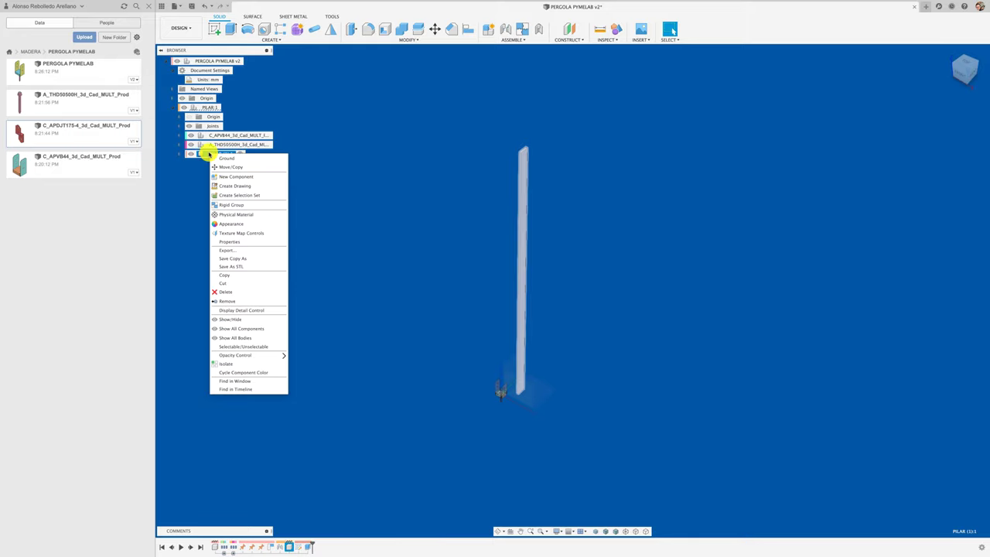
pyautogui.click(221, 274)
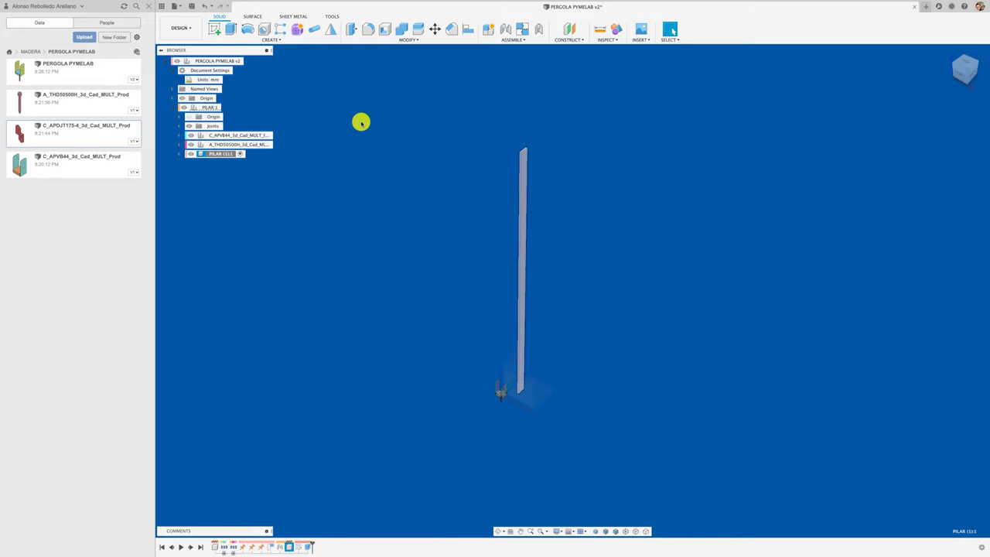
pyautogui.rightClick(210, 108)
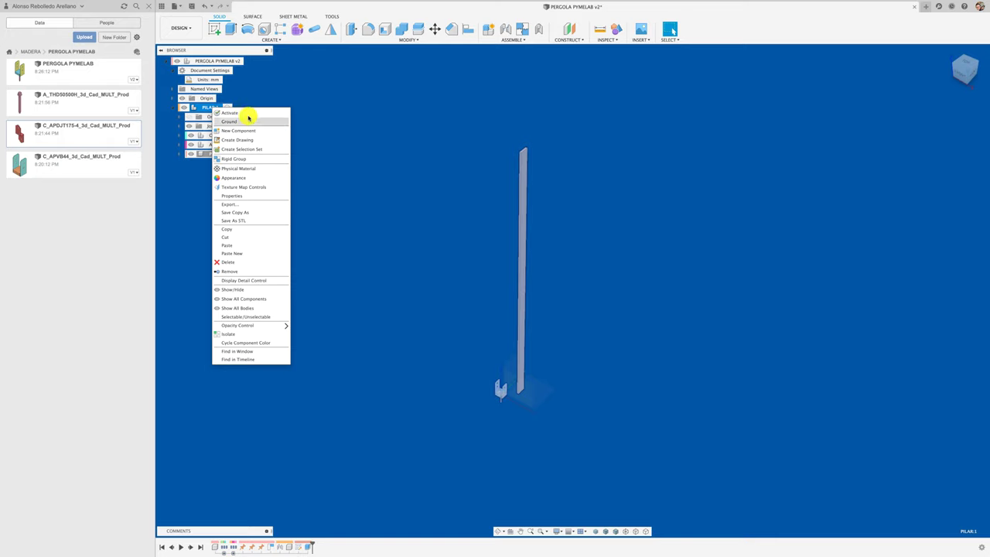
pyautogui.click(246, 245)
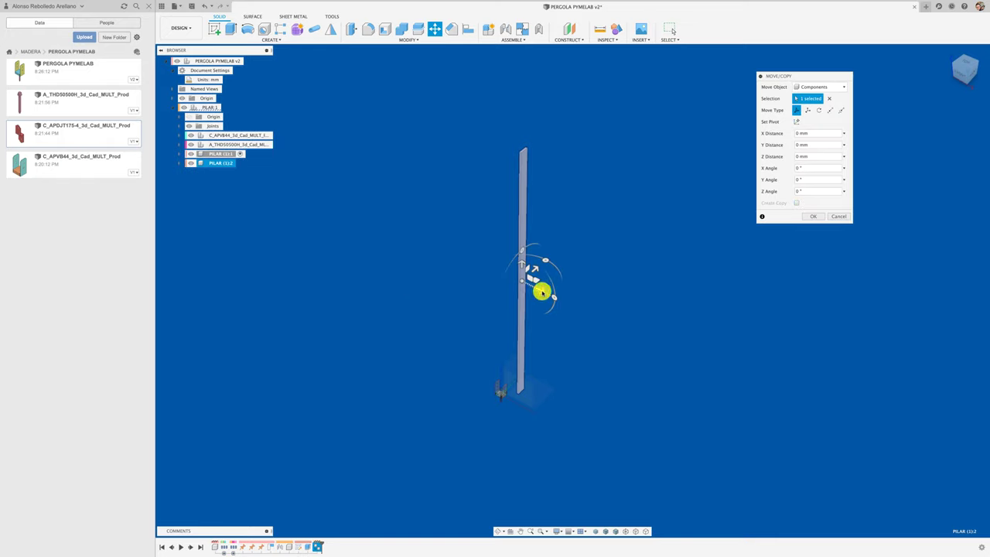
pyautogui.moveTo(542, 289); pyautogui.dragTo(562, 294)
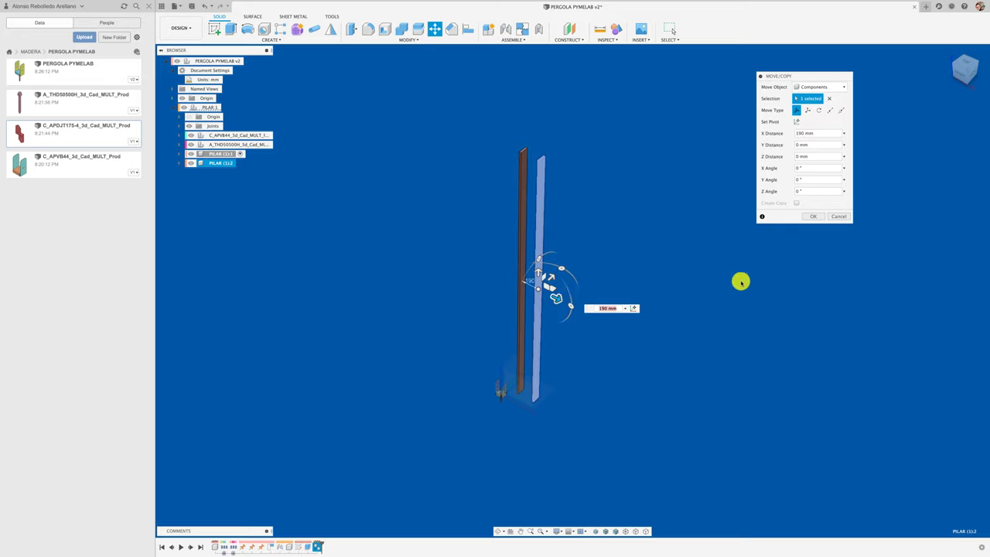
pyautogui.click(809, 221)
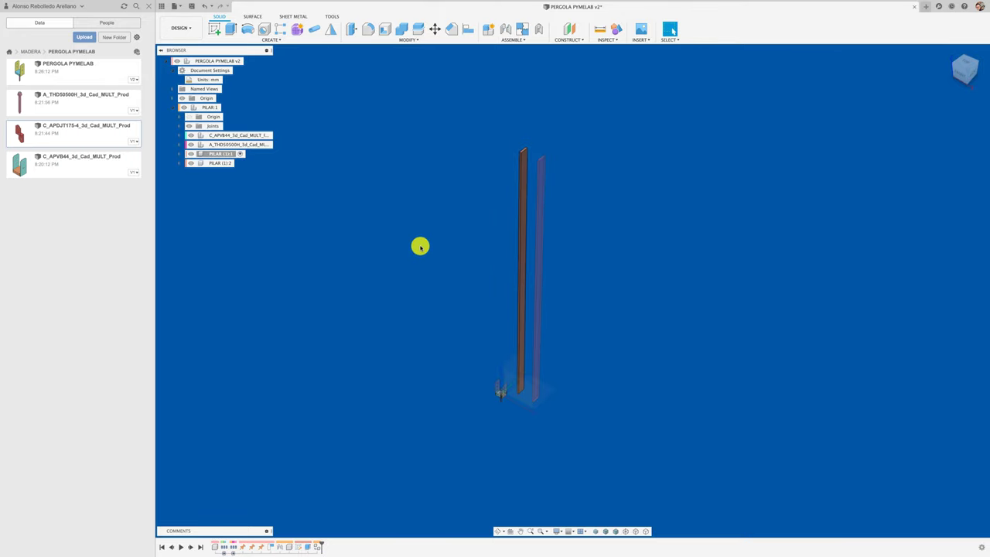
# Paste a third PILAR post into PILAR:1, offset -435 mm along X
pyautogui.click(222, 154)
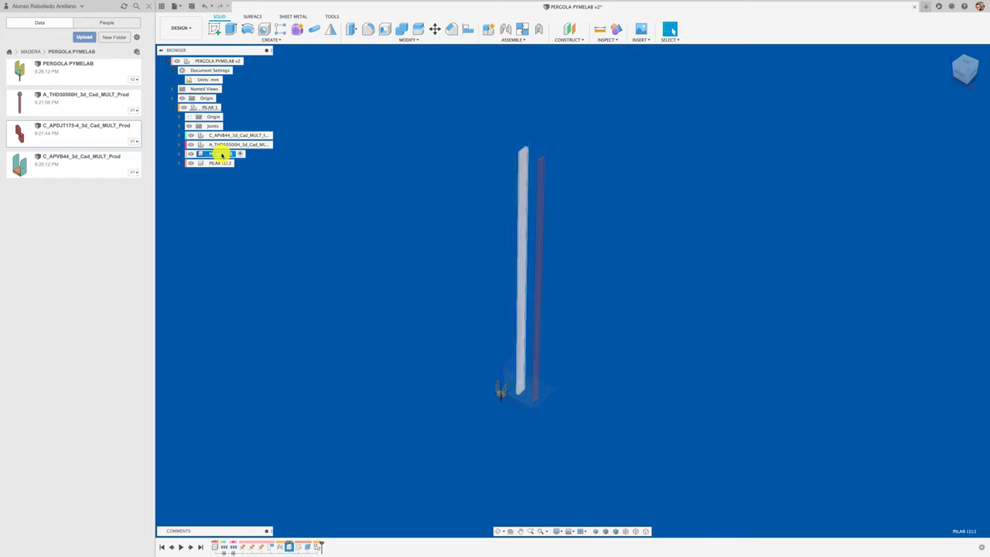
pyautogui.rightClick(221, 153)
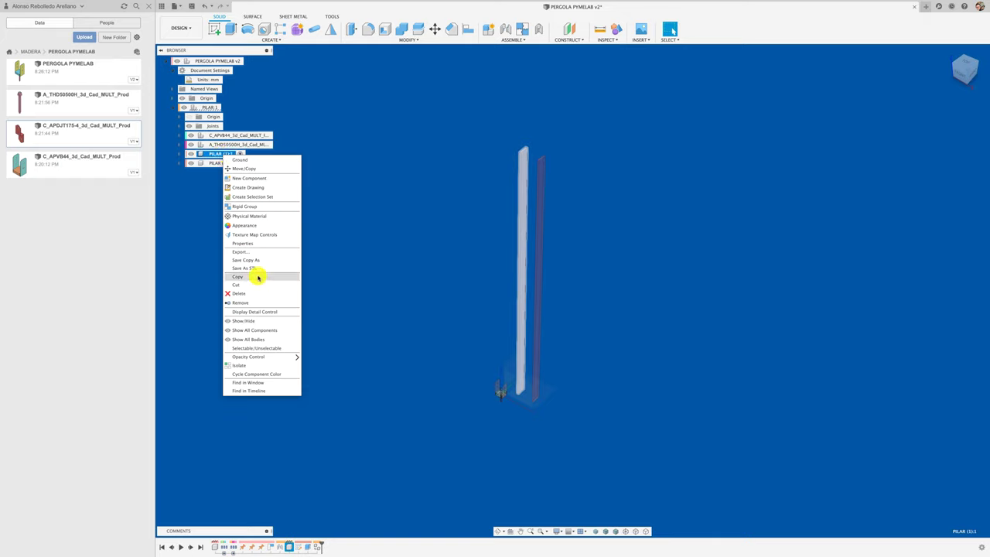
pyautogui.click(320, 174)
pyautogui.click(209, 107)
pyautogui.rightClick(209, 106)
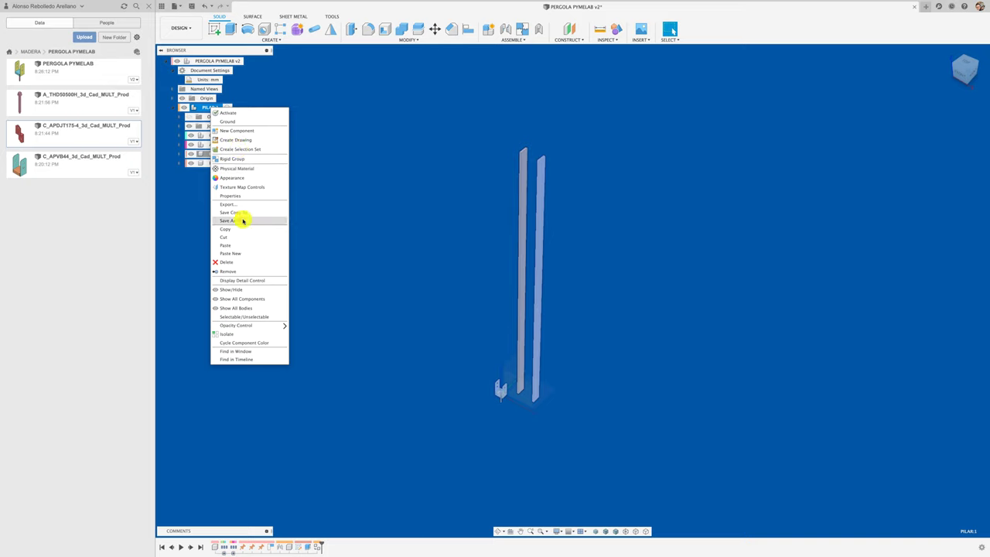
pyautogui.click(245, 246)
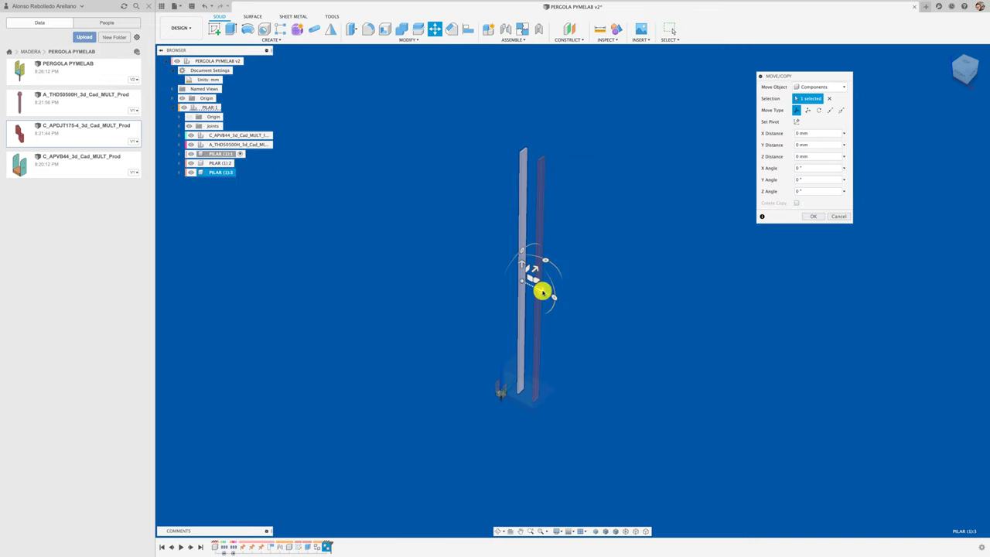
pyautogui.moveTo(541, 290); pyautogui.dragTo(476, 271)
pyautogui.click(811, 217)
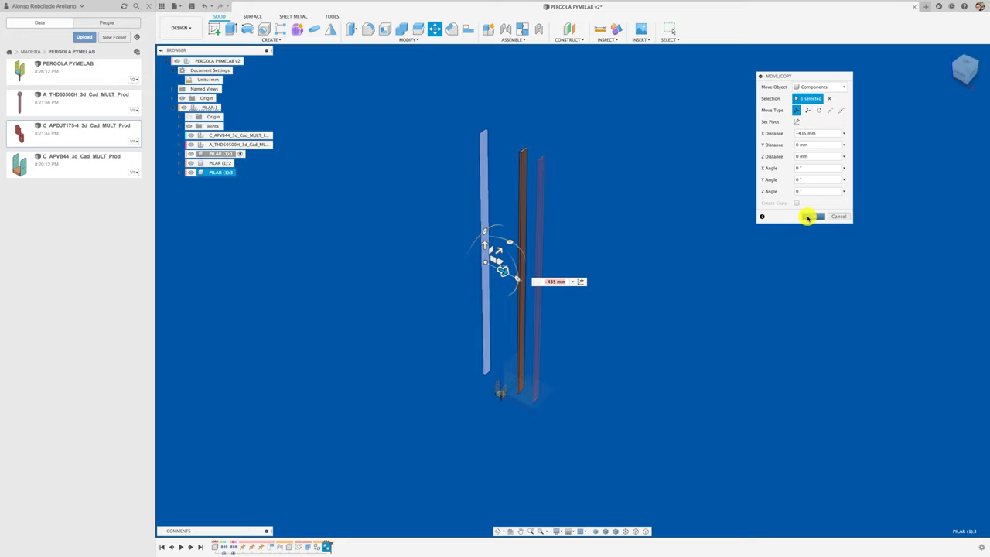
pyautogui.click(808, 217)
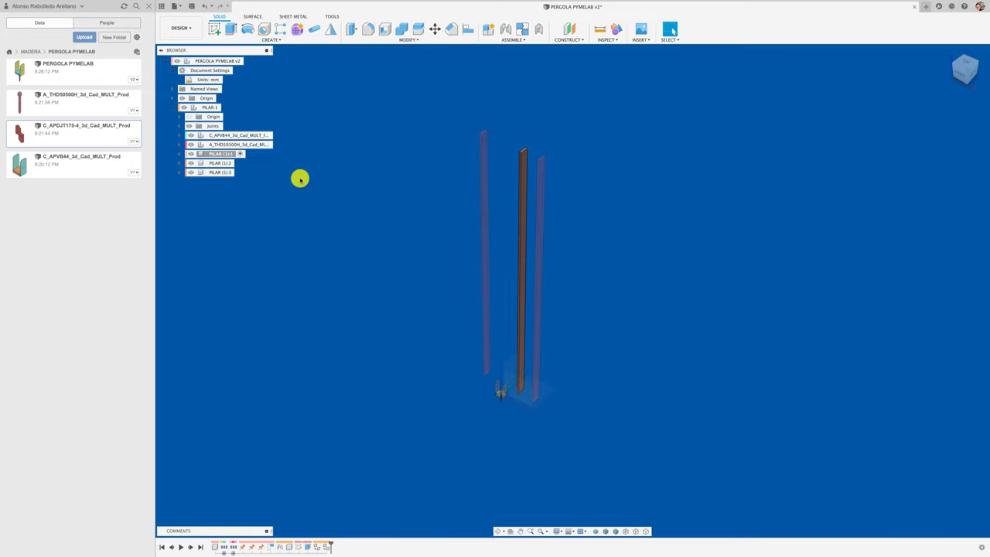
# Paste a fourth PILAR post into PILAR:1, offset 386 mm along X
pyautogui.click(219, 154)
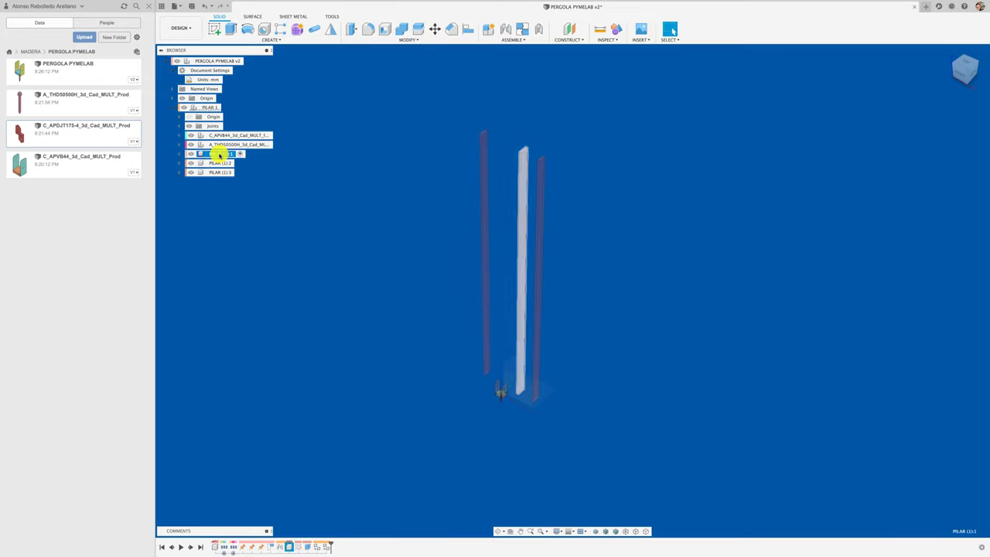
pyautogui.rightClick(220, 154)
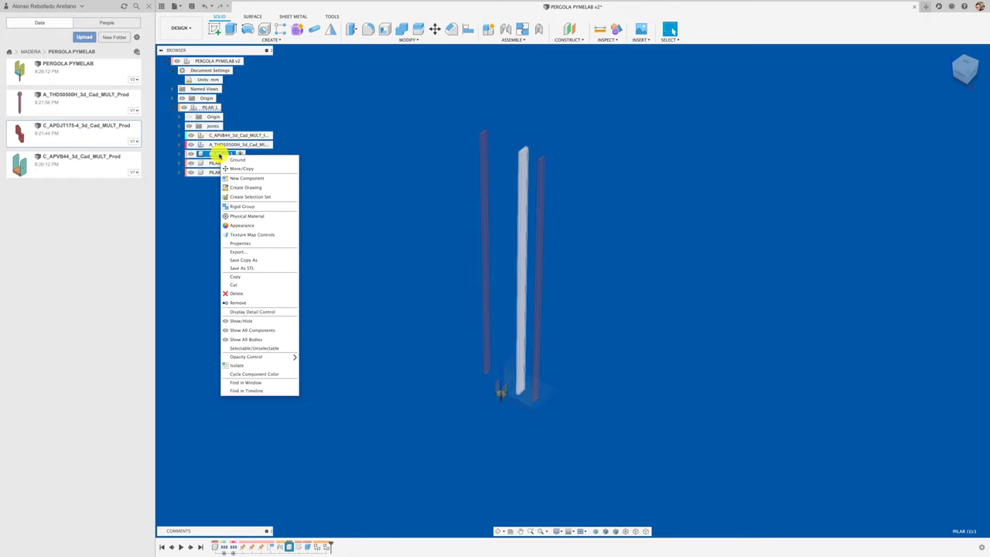
pyautogui.click(244, 278)
pyautogui.click(209, 107)
pyautogui.rightClick(208, 108)
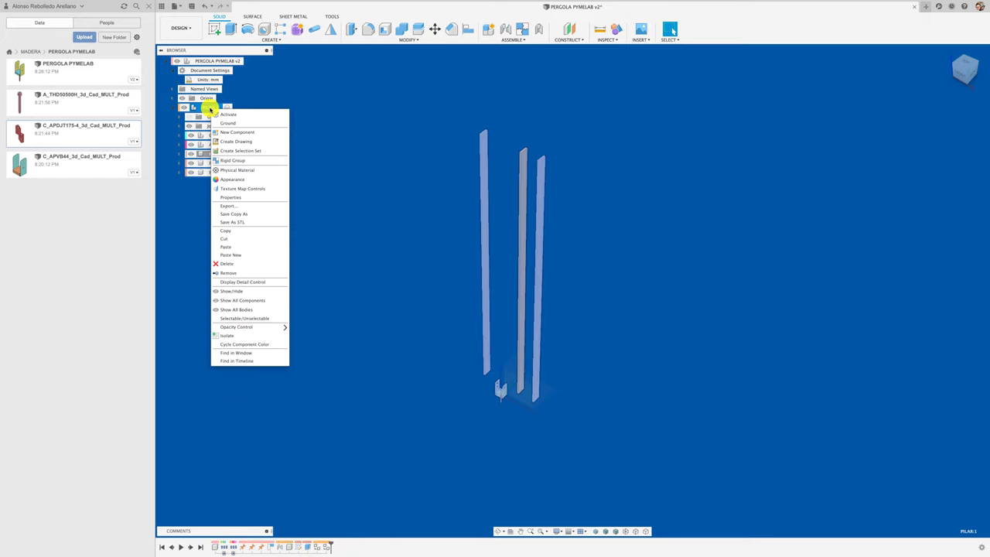
pyautogui.click(249, 247)
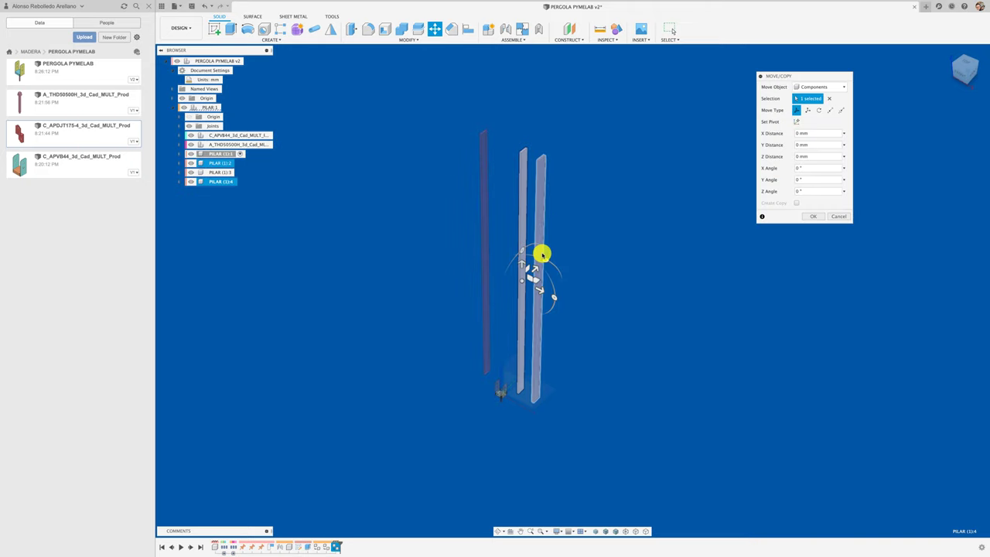
pyautogui.moveTo(542, 290); pyautogui.dragTo(567, 299)
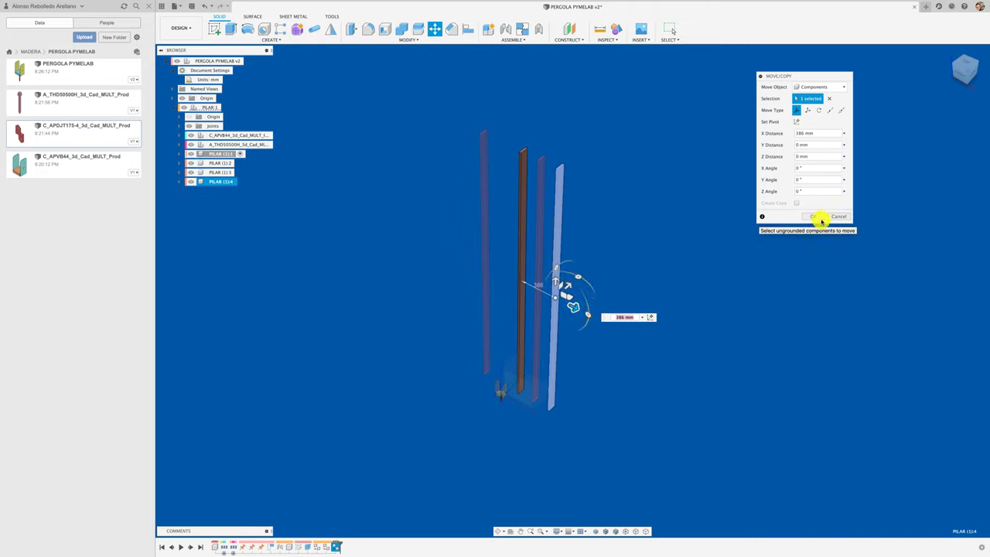
pyautogui.click(813, 216)
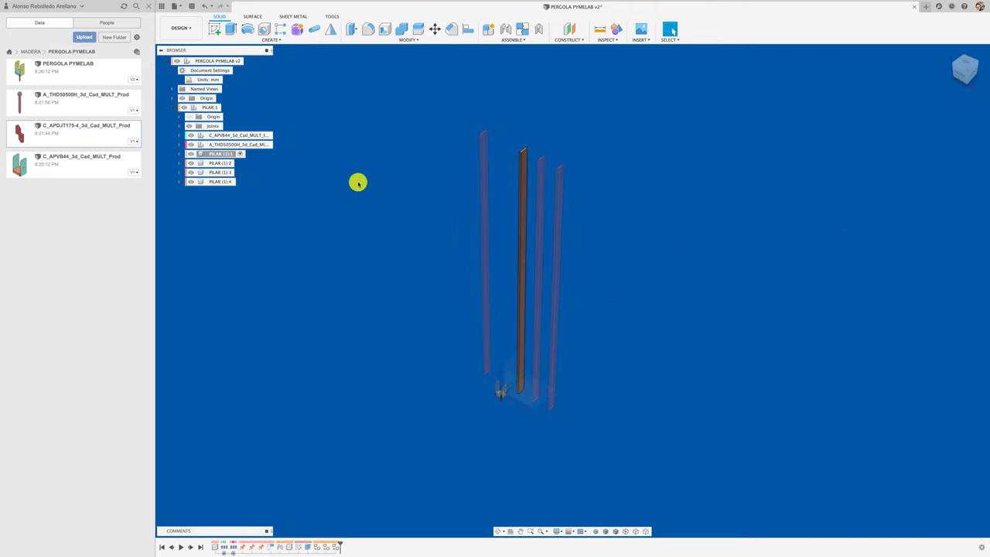
# Make PILAR:1 the active component and view the bracket and four posts
pyautogui.click(216, 108)
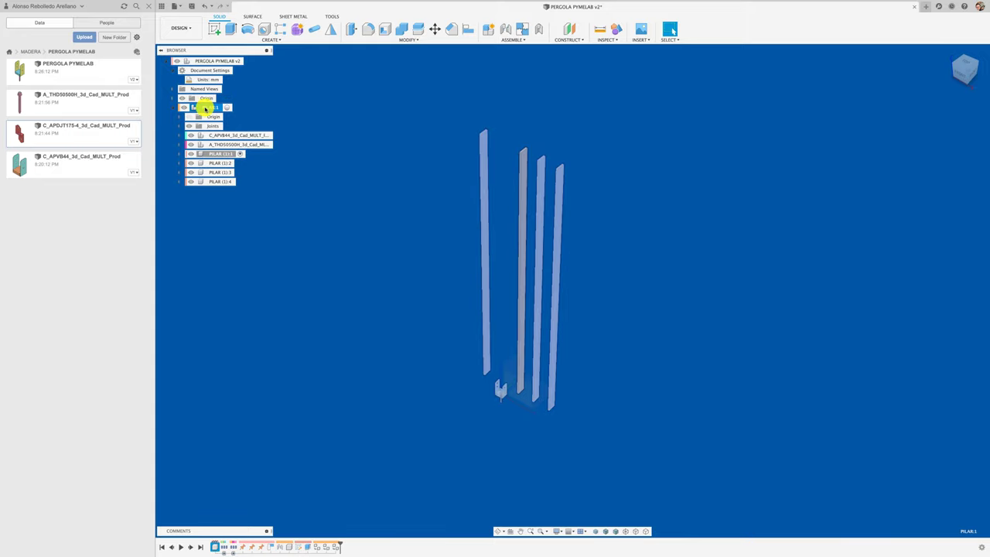
pyautogui.click(227, 107)
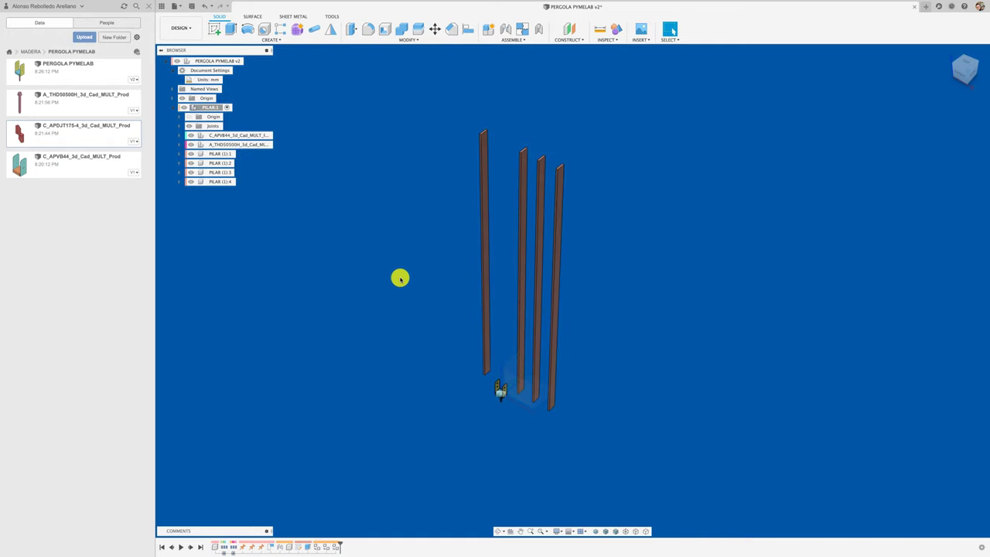
pyautogui.scroll(2, 504, 431)
pyautogui.scroll(2, 503, 429)
pyautogui.scroll(1, 501, 426)
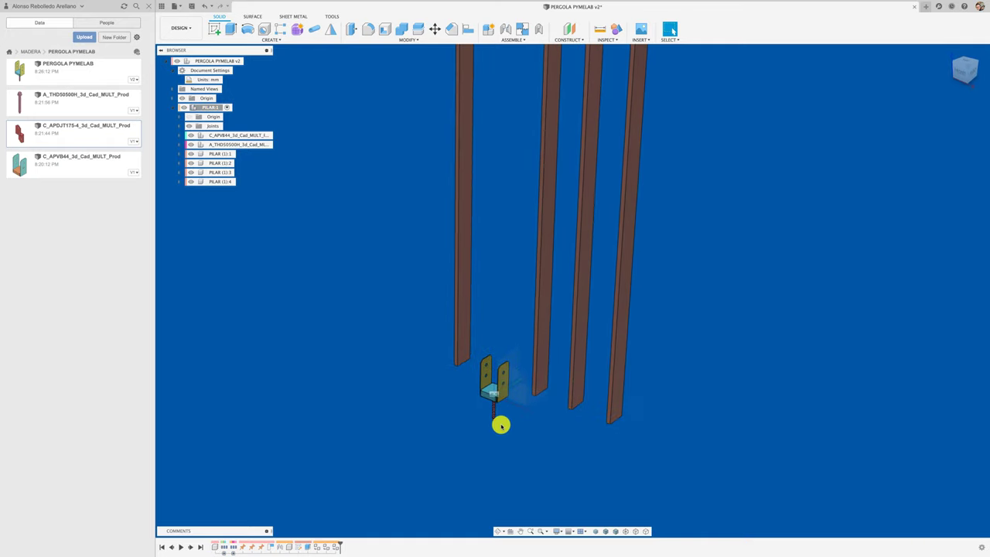
pyautogui.scroll(1, 501, 424)
pyautogui.keyDown('shift'); pyautogui.moveTo(500, 425); pyautogui.dragTo(457, 364, button='middle'); pyautogui.keyUp('shift')
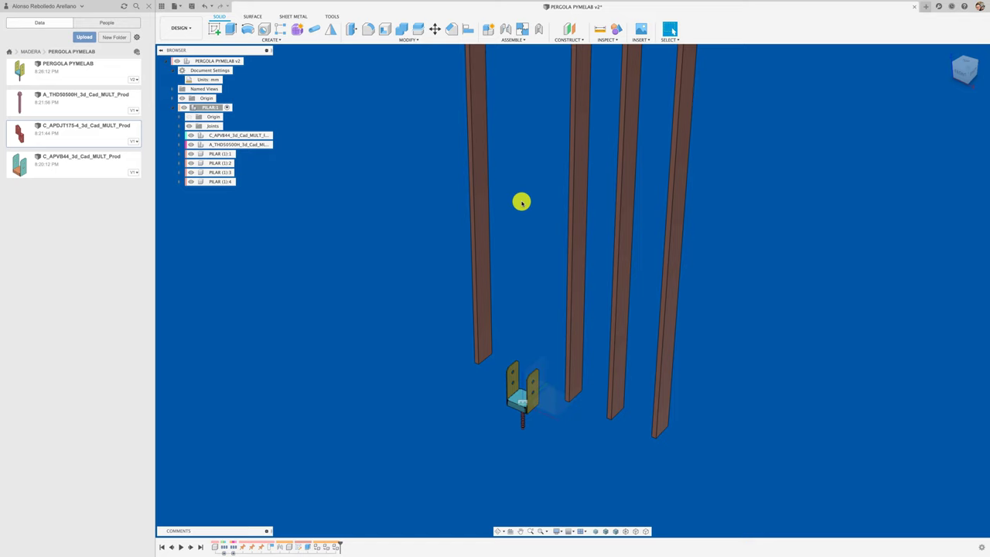
pyautogui.scroll(2, 521, 202)
pyautogui.scroll(2, 522, 202)
pyautogui.scroll(2, 521, 202)
pyautogui.scroll(2, 522, 202)
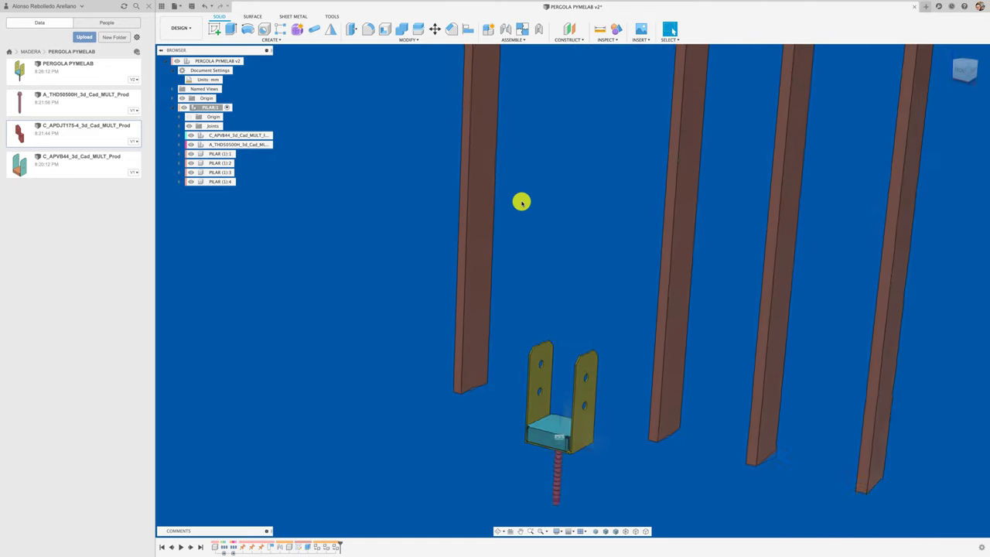
pyautogui.keyDown('shift'); pyautogui.scroll(-3, 522, 202); pyautogui.keyUp('shift')
pyautogui.keyDown('shift'); pyautogui.scroll(-2, 521, 202); pyautogui.keyUp('shift')
pyautogui.keyDown('shift'); pyautogui.scroll(-2, 522, 201); pyautogui.keyUp('shift')
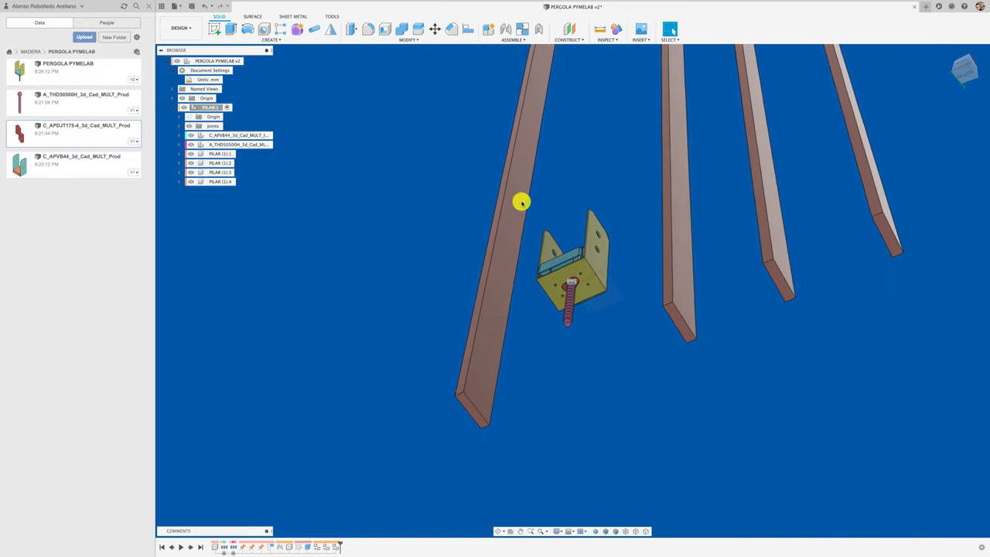
pyautogui.keyDown('shift'); pyautogui.scroll(-2, 522, 202); pyautogui.keyUp('shift')
pyautogui.press('j')
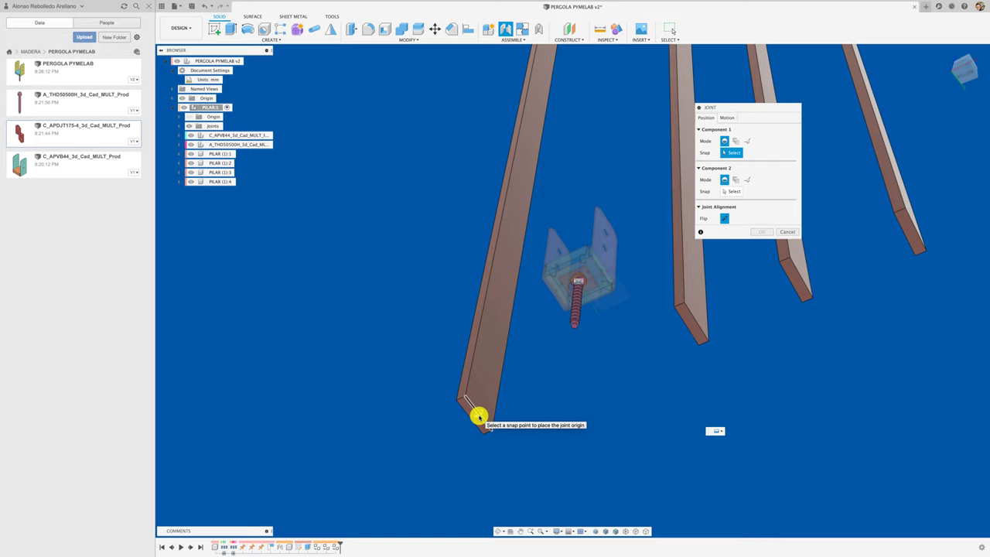
# Joint the first post's bottom corner to the matching corner of PILAR (1):1
pyautogui.click(480, 416)
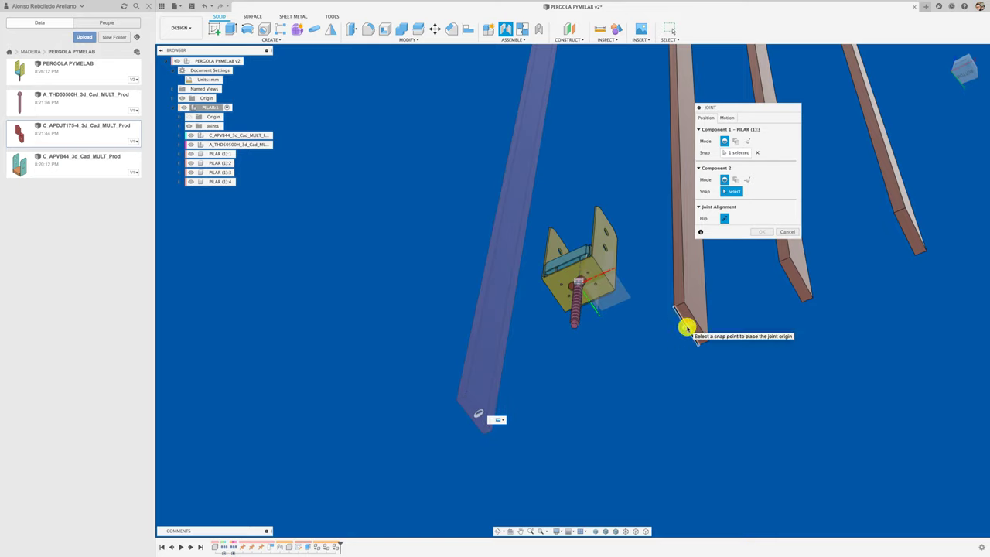
pyautogui.click(687, 328)
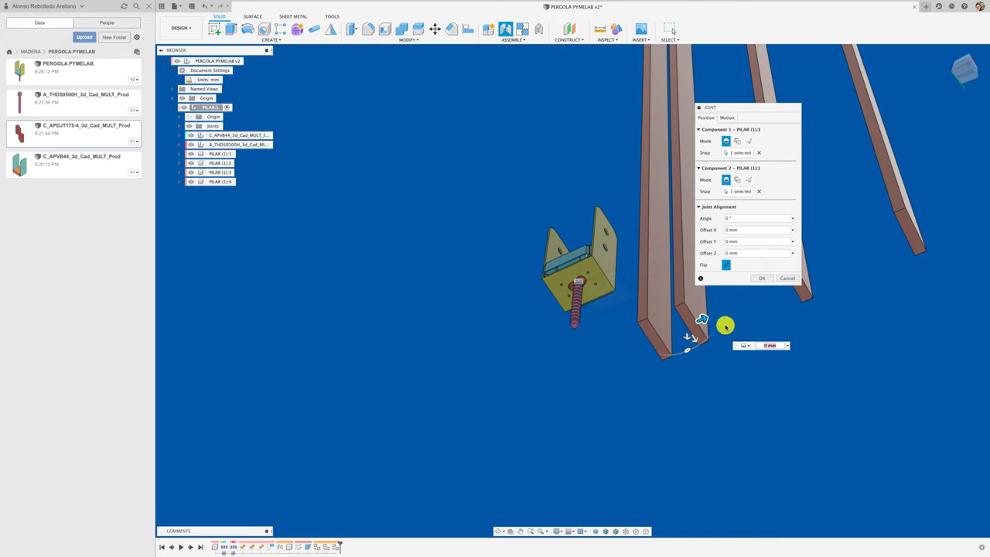
pyautogui.click(729, 120)
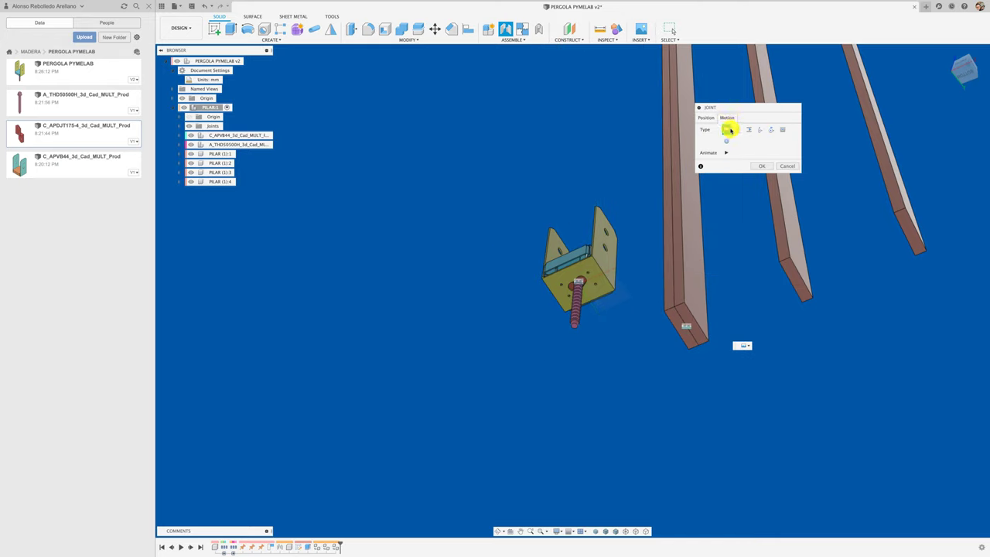
pyautogui.click(761, 173)
# Joint the right post's bottom corner to the neighbouring post's corner
pyautogui.keyDown('shift'); pyautogui.moveTo(734, 301); pyautogui.dragTo(614, 345, button='middle'); pyautogui.keyUp('shift')
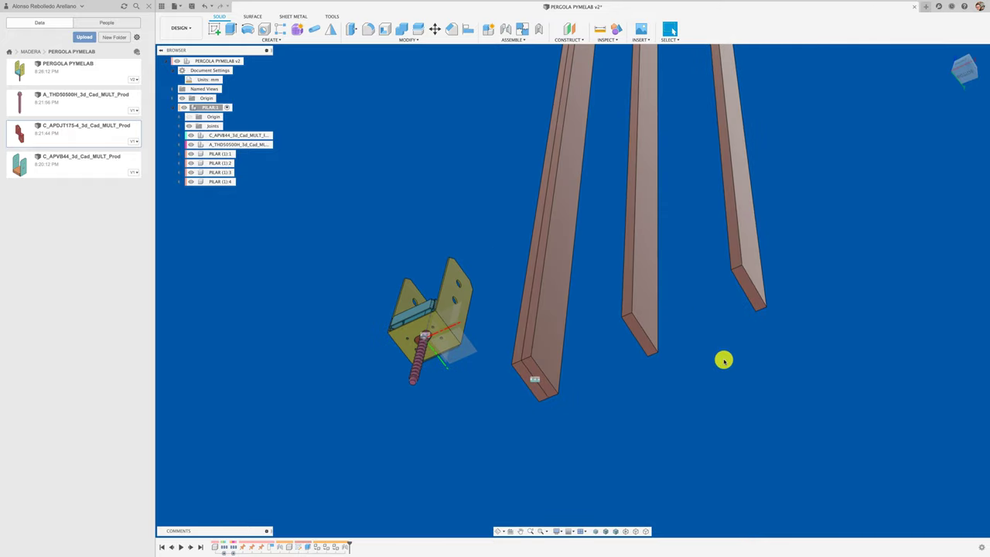
pyautogui.press('j')
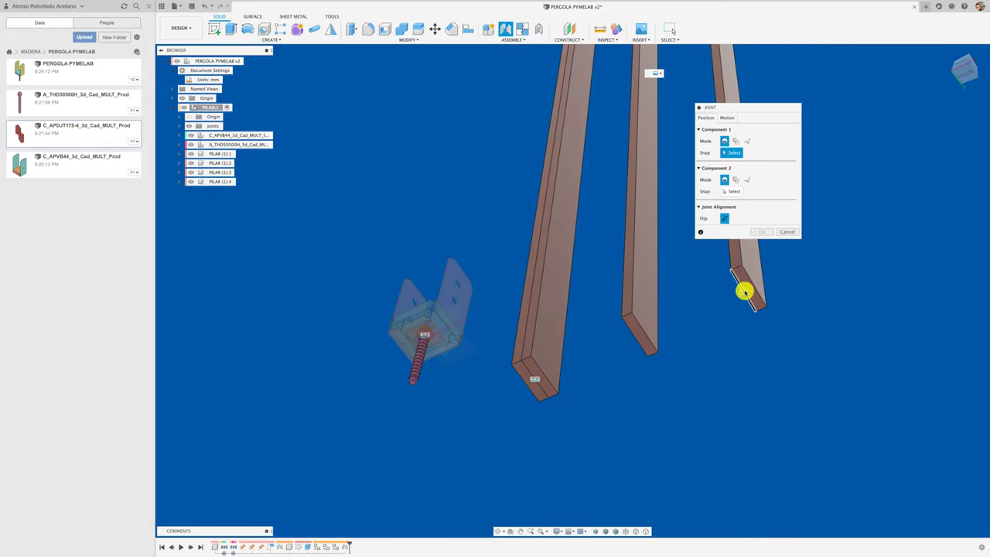
pyautogui.click(743, 290)
pyautogui.click(644, 332)
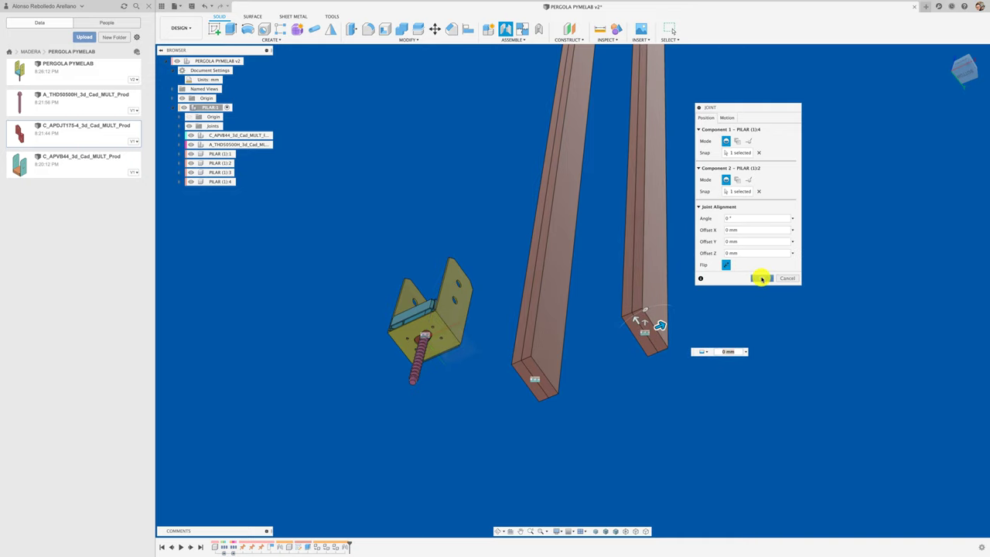
pyautogui.click(760, 278)
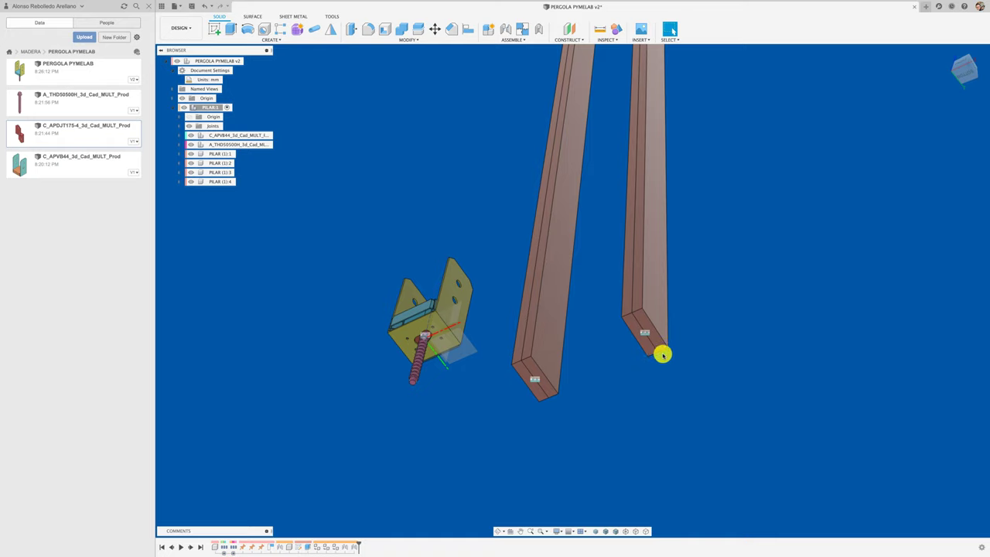
pyautogui.keyDown('shift'); pyautogui.moveTo(599, 388); pyautogui.dragTo(587, 384, button='middle'); pyautogui.keyUp('shift')
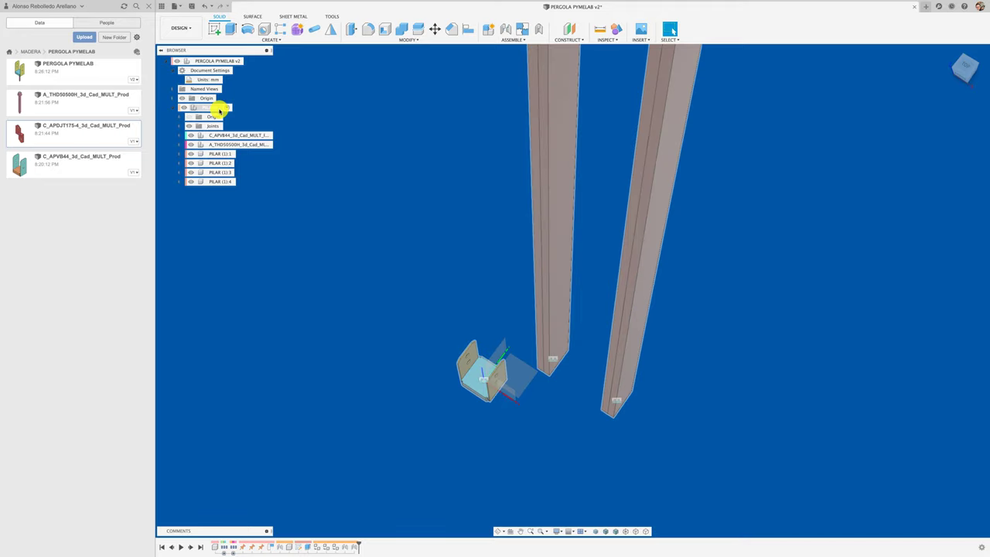
# Create a new component named PILAR CENTRAL inside PILAR
pyautogui.rightClick(219, 110)
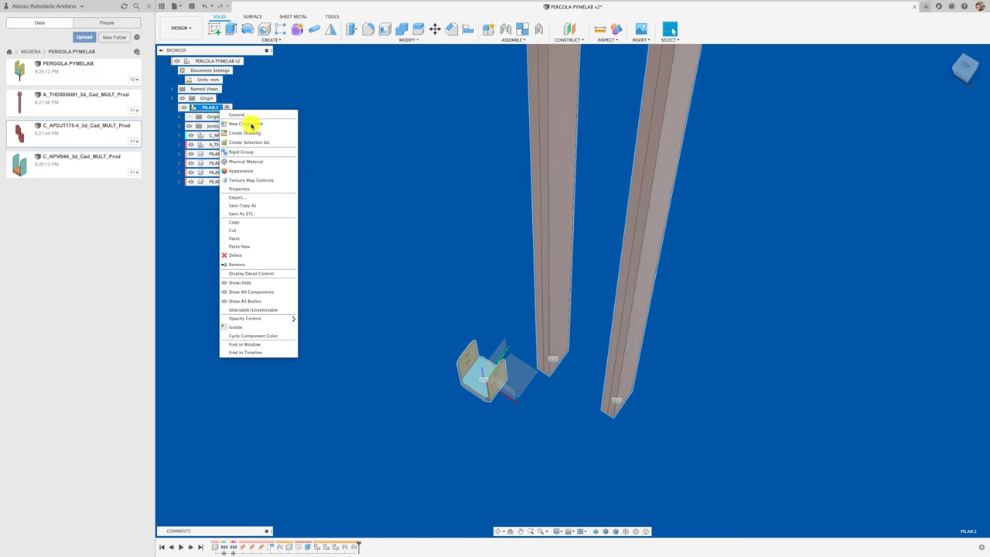
pyautogui.click(251, 125)
pyautogui.write('PILAR CENTRAL')
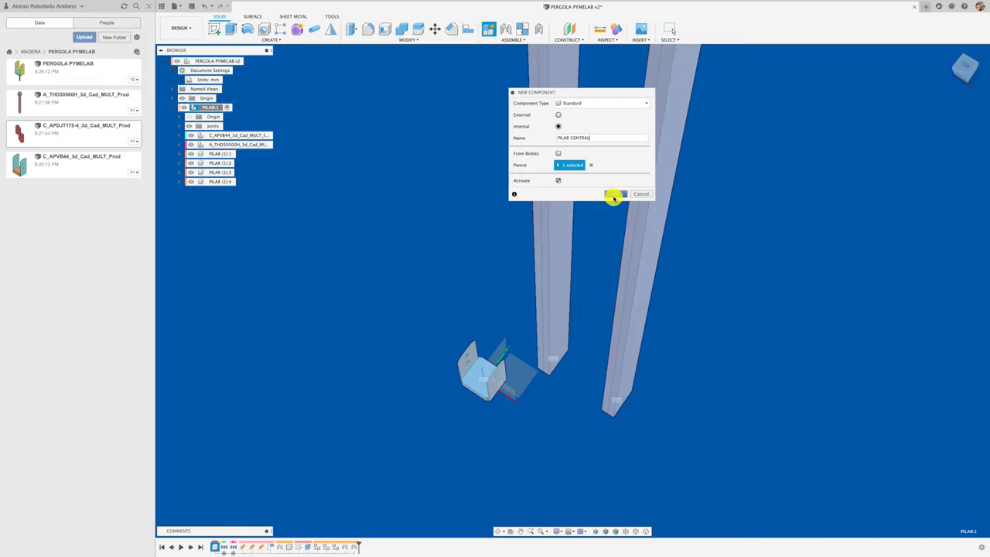
pyautogui.click(613, 195)
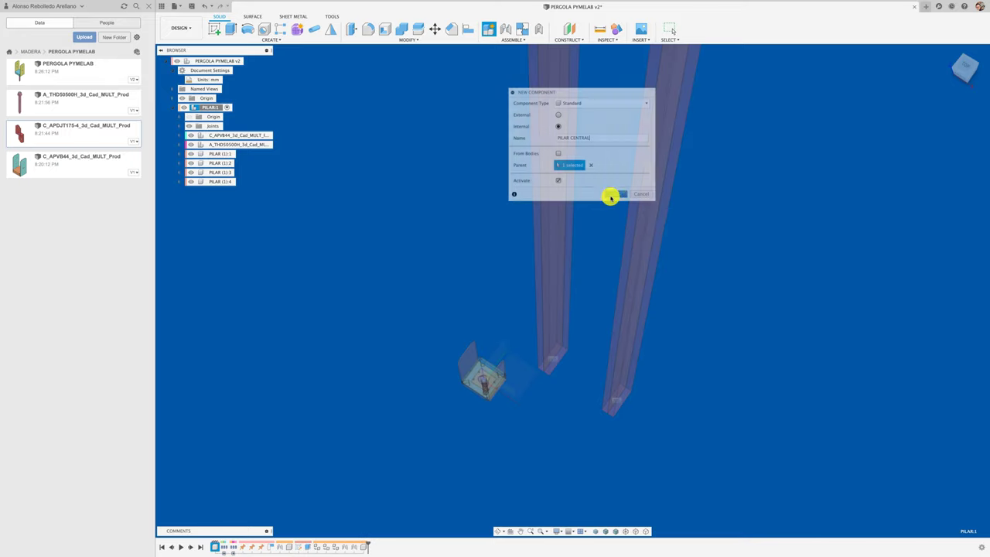
# Sketch a two-point rectangle on the chosen plane for the post section
pyautogui.click(217, 29)
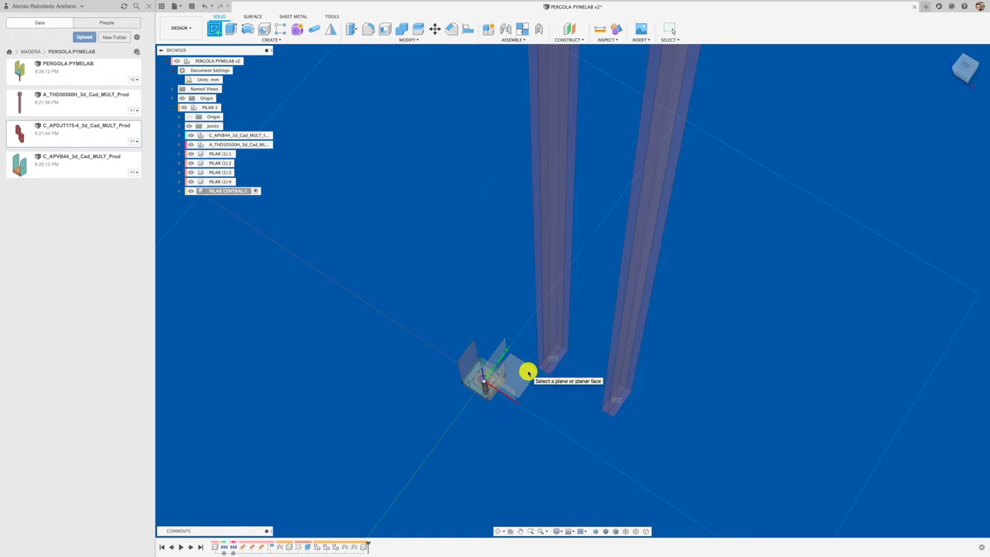
pyautogui.click(527, 372)
pyautogui.click(231, 29)
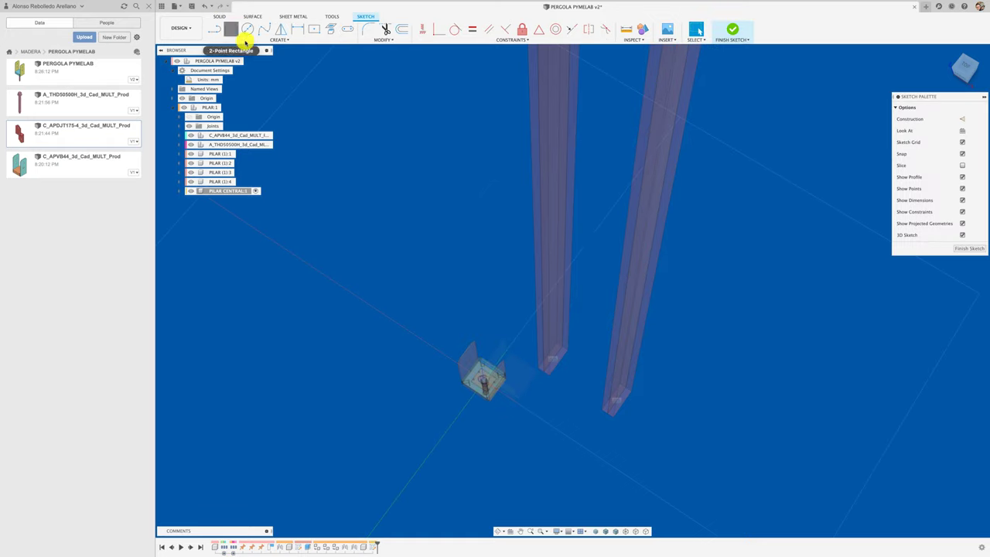
pyautogui.click(497, 288)
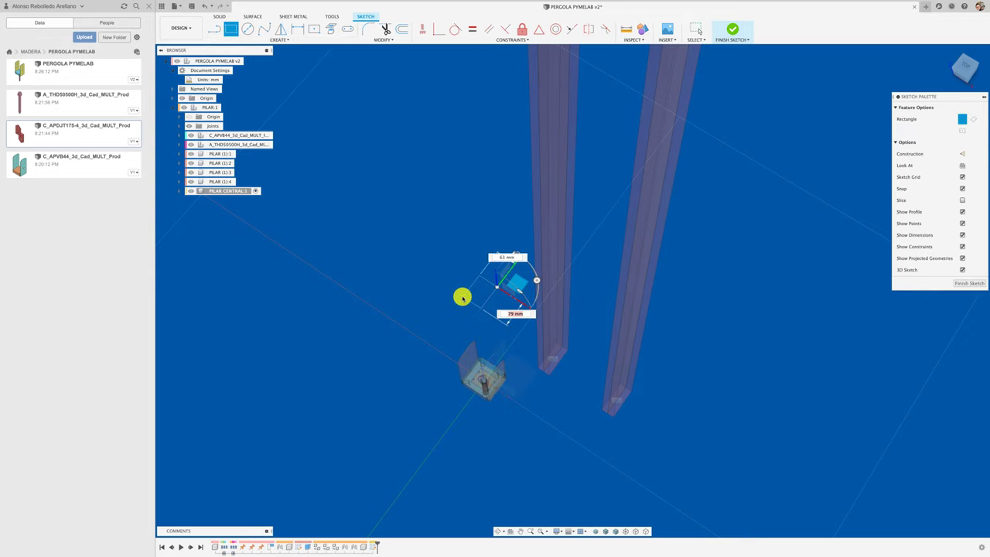
pyautogui.click(439, 318)
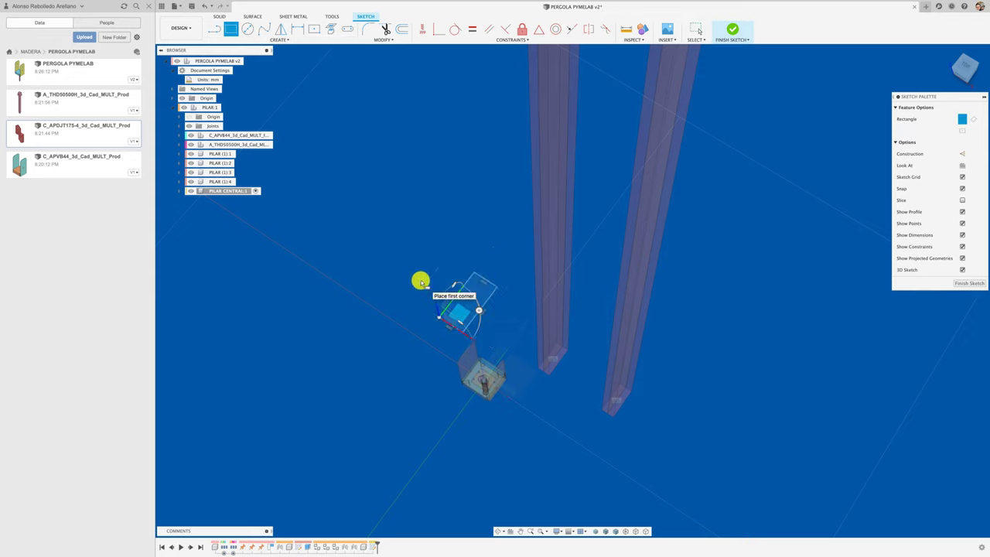
pyautogui.press('Escape')
# Dimension both sides of the rectangle, setting one to 90 mm
pyautogui.click(488, 304)
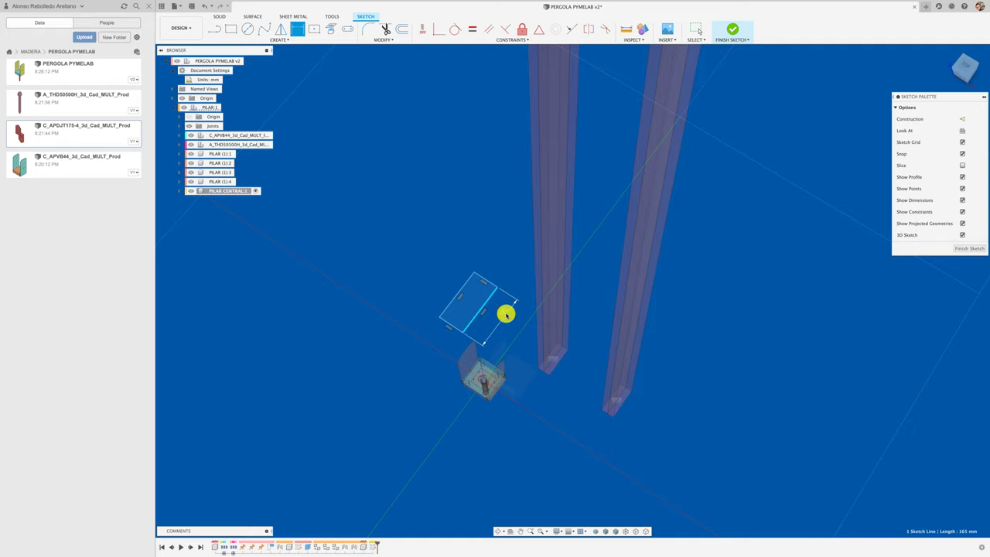
pyautogui.click(506, 313)
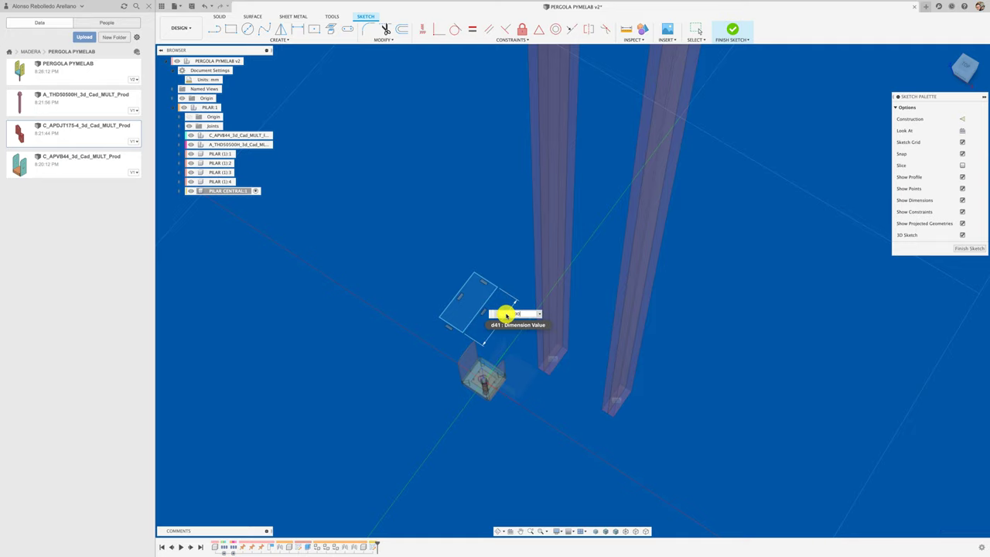
pyautogui.press('Return')
pyautogui.scroll(2, 480, 323)
pyautogui.scroll(3, 486, 324)
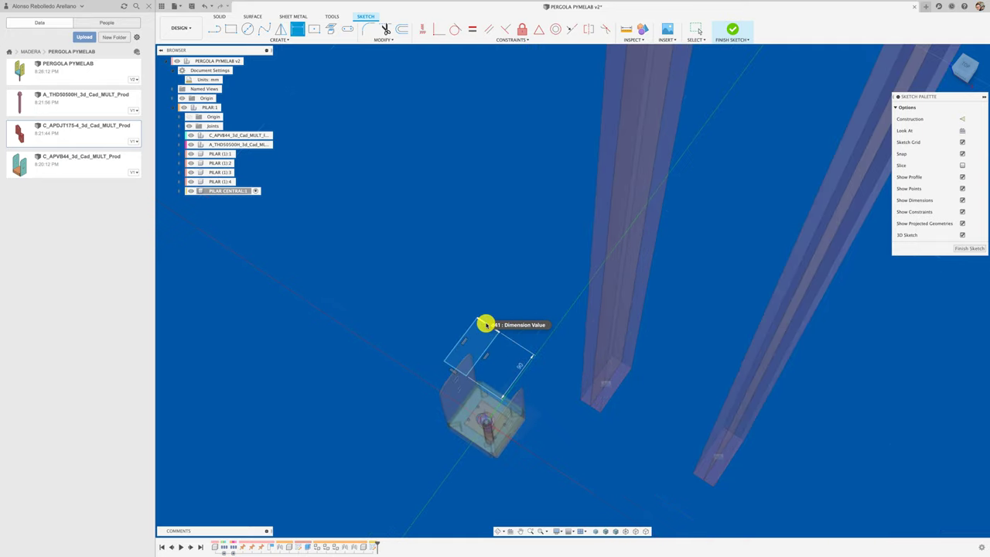
pyautogui.click(483, 323)
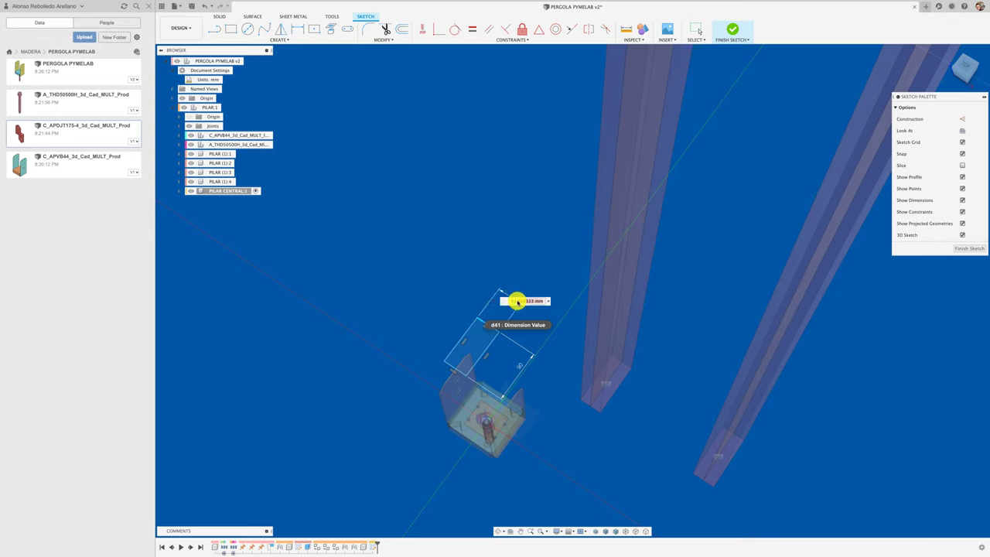
pyautogui.press('Return')
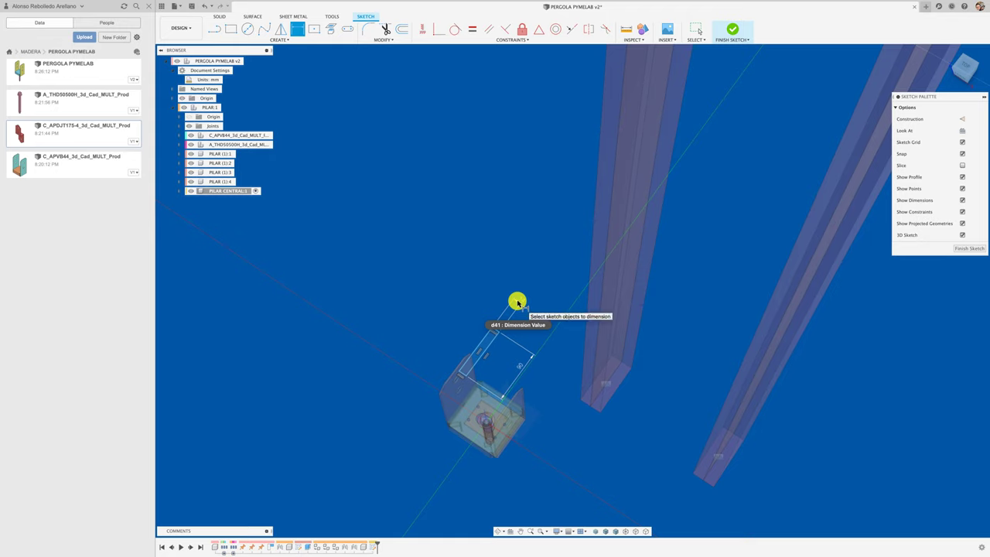
# Extrude the section 3000 mm into the PILAR CENTRAL post
pyautogui.press('e')
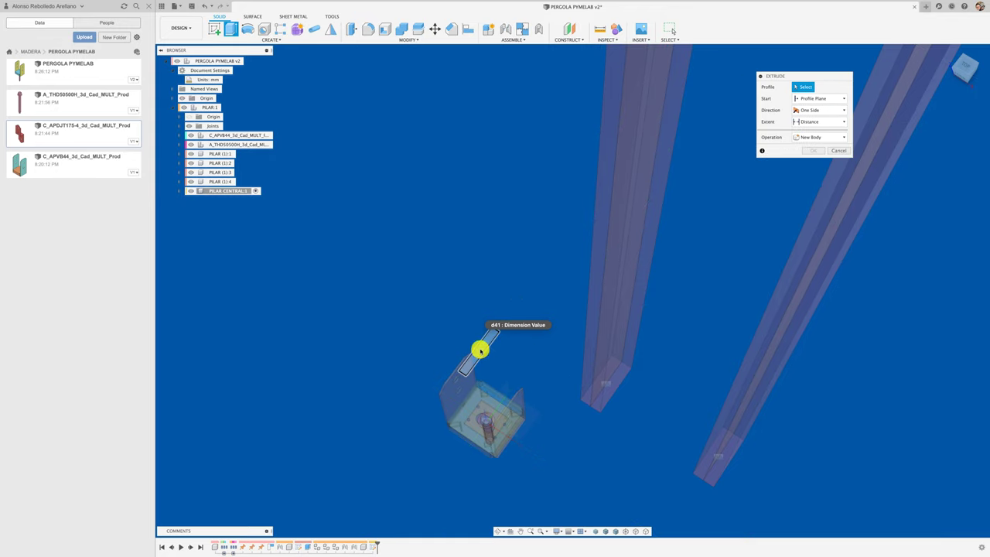
pyautogui.moveTo(478, 350); pyautogui.dragTo(457, 210)
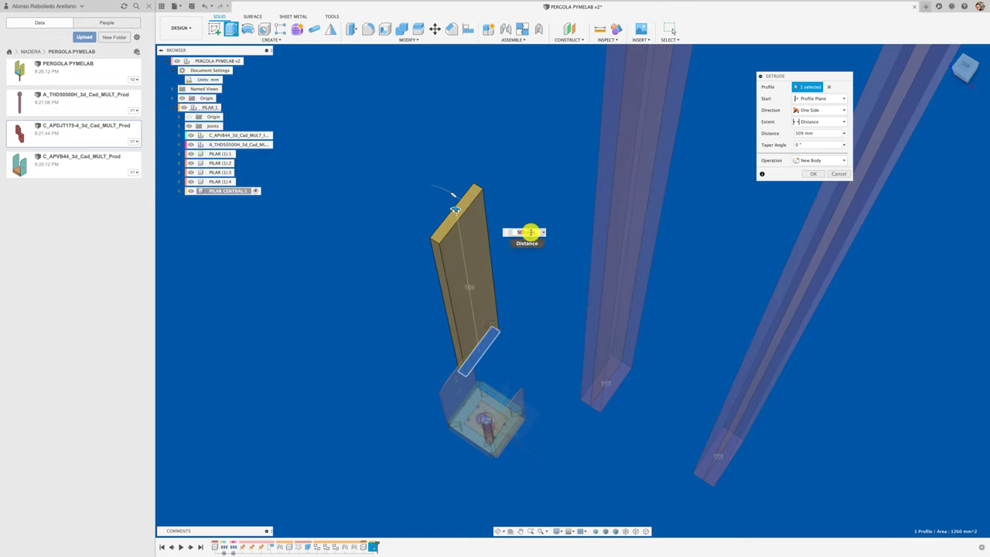
pyautogui.press('Return')
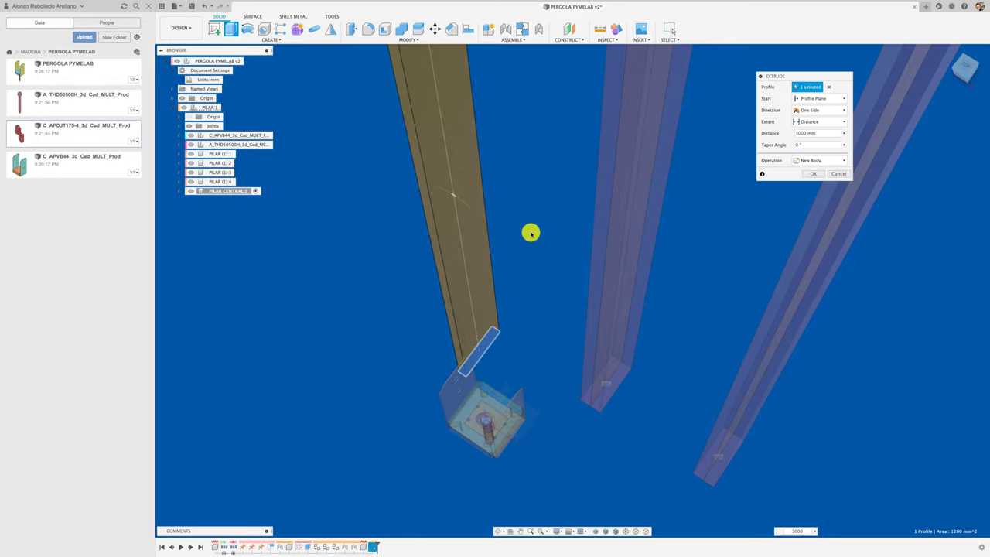
pyautogui.scroll(-3, 528, 230)
pyautogui.scroll(-2, 527, 229)
pyautogui.keyDown('shift'); pyautogui.moveTo(527, 229); pyautogui.dragTo(503, 229, button='middle'); pyautogui.keyUp('shift')
# Activate PILAR and begin a joint, capturing the components' current positions
pyautogui.click(202, 109)
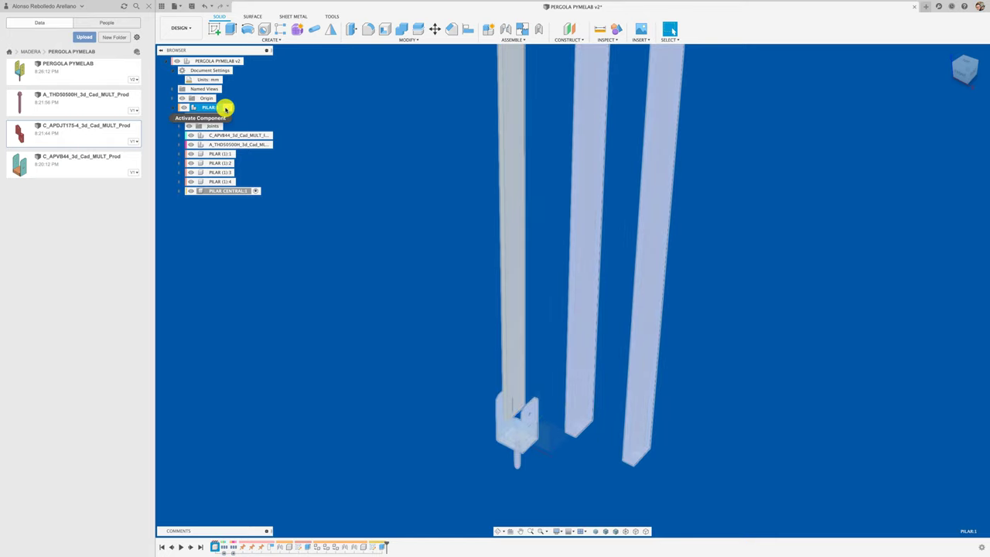
pyautogui.click(226, 107)
pyautogui.moveTo(331, 140)
pyautogui.keyDown('shift'); pyautogui.mouseDown(button='middle')
pyautogui.moveTo(420, 256)
pyautogui.moveTo(466, 283)
pyautogui.moveTo(753, 320)
pyautogui.moveTo(730, 343)
pyautogui.moveTo(533, 314)
pyautogui.mouseUp(button='middle'); pyautogui.keyUp('shift')
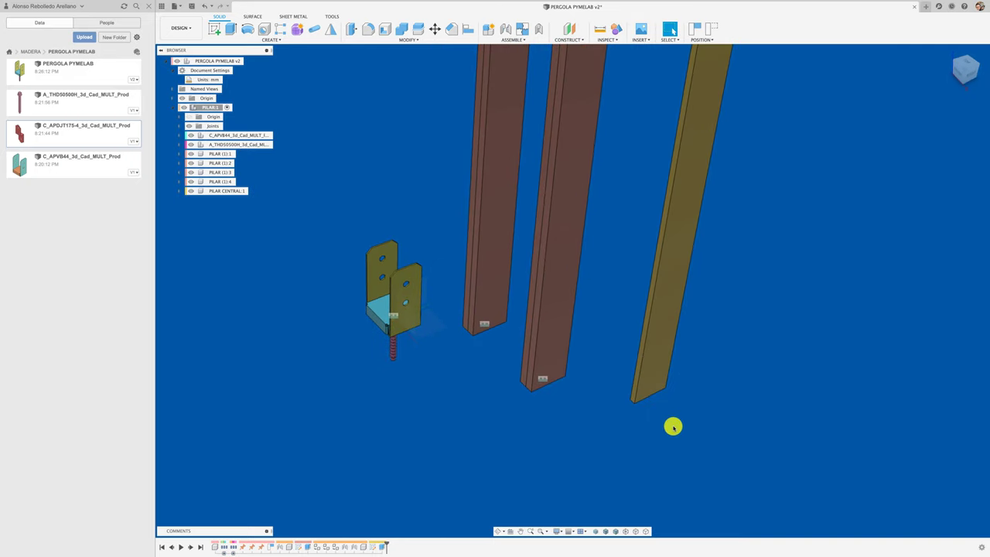
pyautogui.press('j')
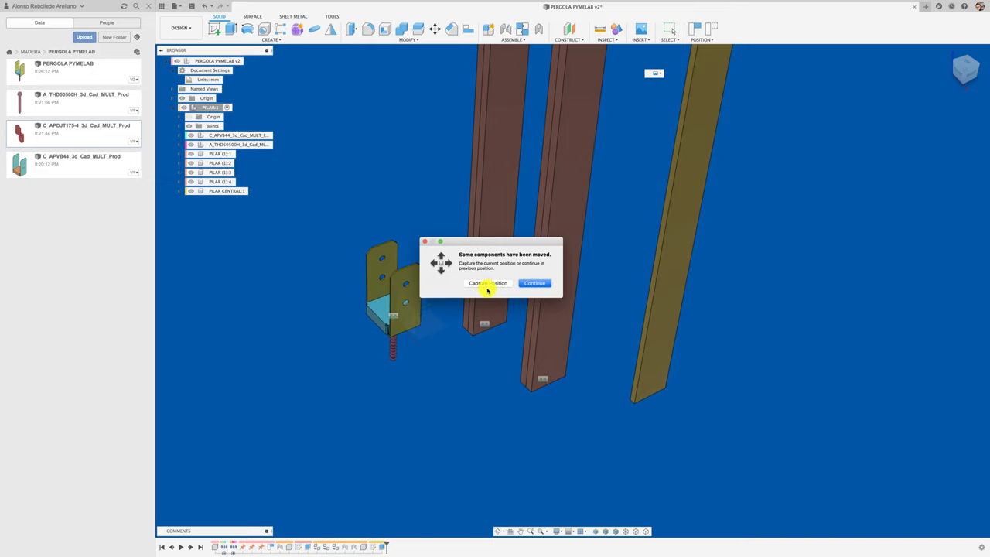
pyautogui.click(491, 284)
pyautogui.moveTo(491, 284)
pyautogui.keyDown('shift'); pyautogui.mouseDown(button='middle')
pyautogui.moveTo(692, 422)
pyautogui.moveTo(686, 348)
pyautogui.moveTo(671, 398)
pyautogui.mouseUp(button='middle'); pyautogui.keyUp('shift')
# Joint PILAR CENTRAL's snap point onto PILAR (1):2
pyautogui.click(673, 396)
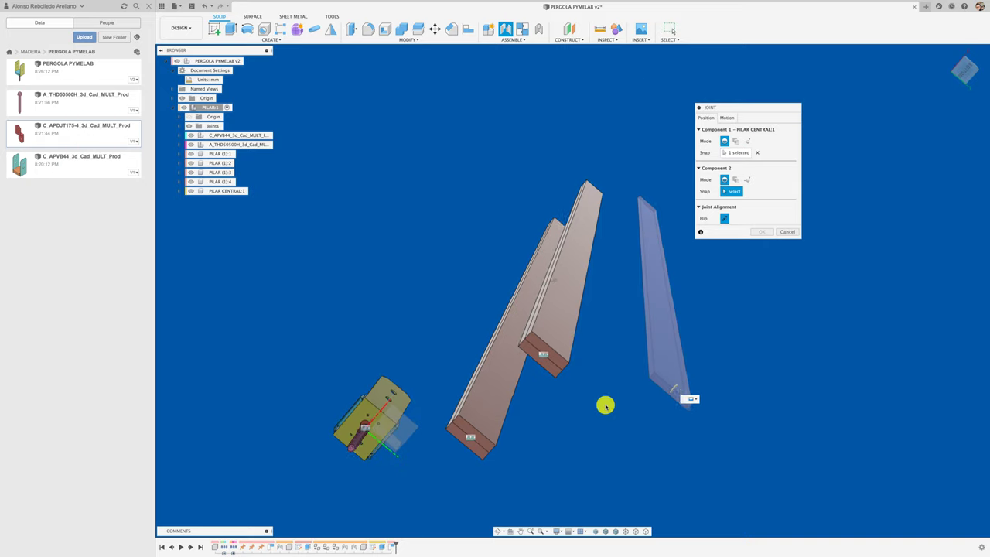
pyautogui.moveTo(604, 405)
pyautogui.keyDown('shift'); pyautogui.mouseDown(button='middle')
pyautogui.moveTo(567, 325)
pyautogui.moveTo(539, 165)
pyautogui.mouseUp(button='middle'); pyautogui.keyUp('shift')
pyautogui.click(540, 109)
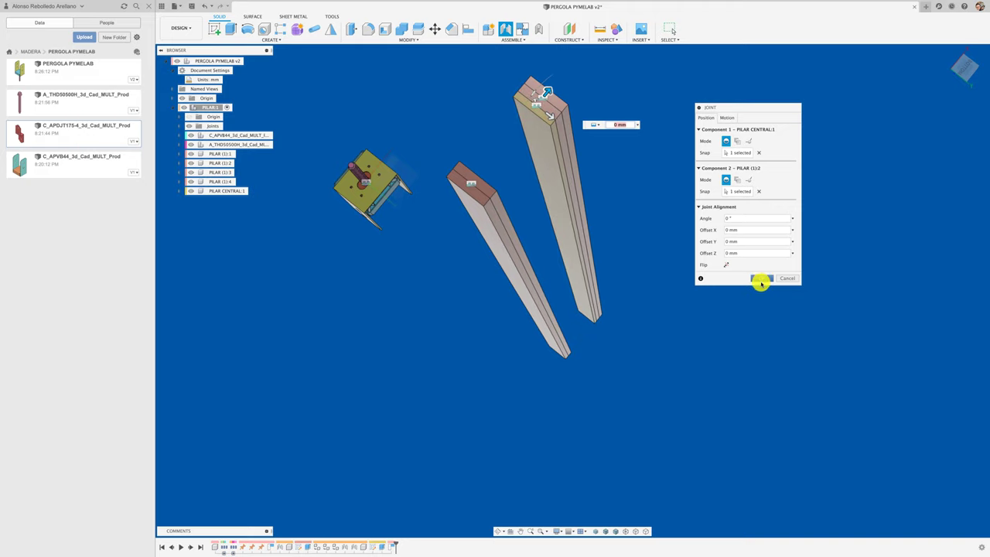
pyautogui.click(762, 278)
# Joint PILAR CENTRAL to the end of PILAR (1):1
pyautogui.press('j')
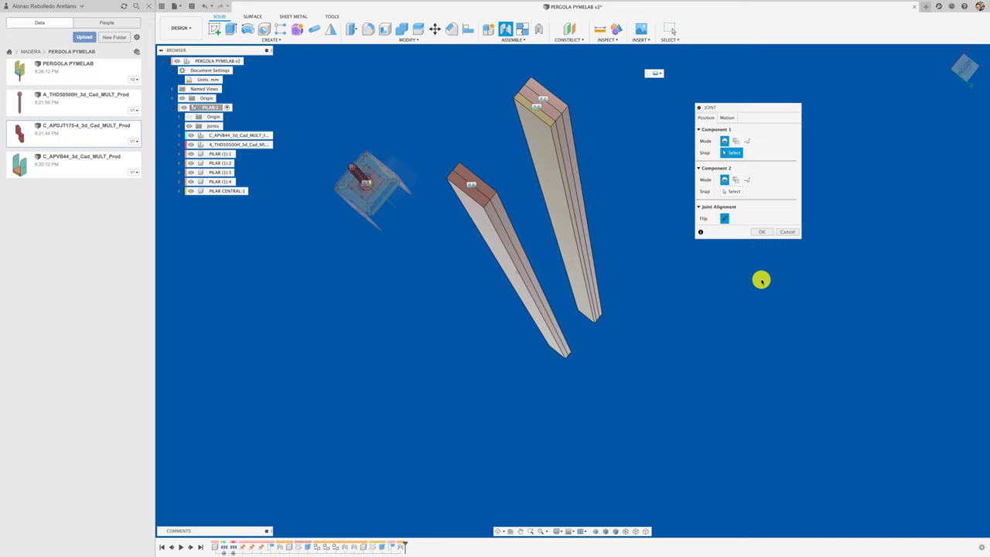
pyautogui.click(534, 114)
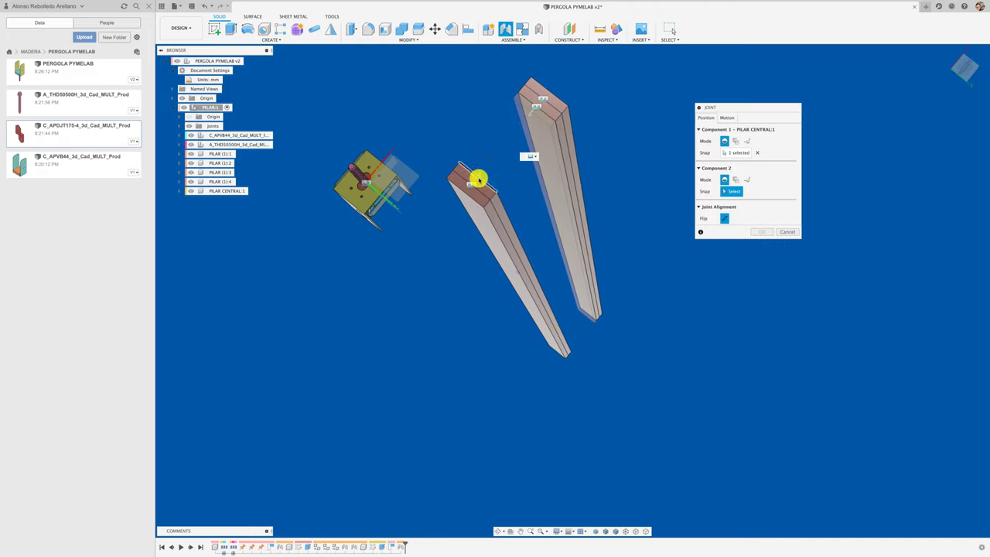
pyautogui.click(478, 180)
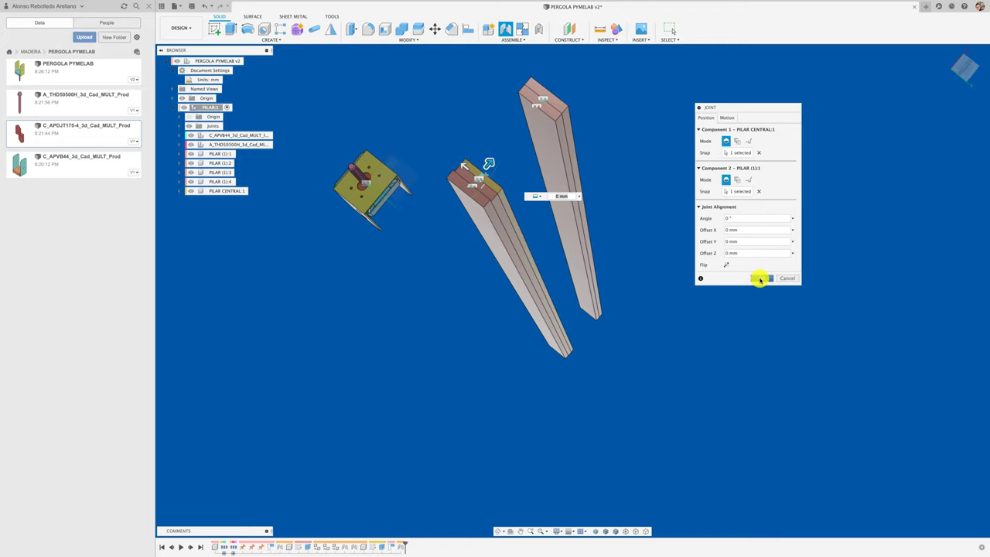
pyautogui.click(759, 278)
# Zoom out over the laminated post and bring up the Inspect tools for measuring
pyautogui.keyDown('shift'); pyautogui.scroll(-3, 669, 307); pyautogui.keyUp('shift')
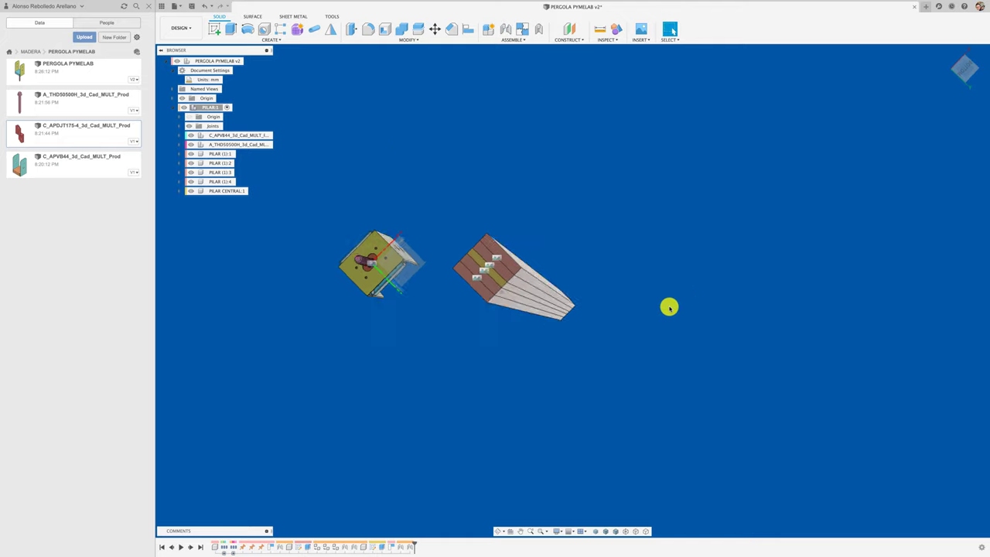
pyautogui.keyDown('shift'); pyautogui.scroll(-3, 669, 307); pyautogui.keyUp('shift')
pyautogui.keyDown('shift'); pyautogui.scroll(-3, 669, 307); pyautogui.keyUp('shift')
pyautogui.keyDown('shift'); pyautogui.scroll(-3, 669, 308); pyautogui.keyUp('shift')
pyautogui.keyDown('shift'); pyautogui.scroll(-3, 670, 307); pyautogui.keyUp('shift')
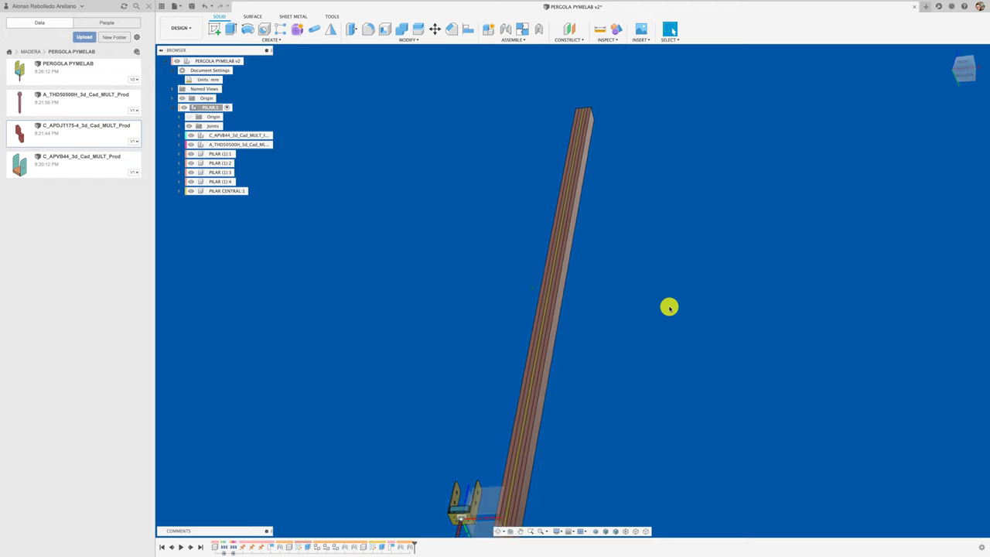
pyautogui.keyDown('shift'); pyautogui.scroll(-3, 669, 307); pyautogui.keyUp('shift')
pyautogui.keyDown('shift'); pyautogui.scroll(-3, 645, 332); pyautogui.keyUp('shift')
pyautogui.keyDown('shift'); pyautogui.scroll(-2, 628, 340); pyautogui.keyUp('shift')
pyautogui.keyDown('shift'); pyautogui.scroll(-2, 628, 340); pyautogui.keyUp('shift')
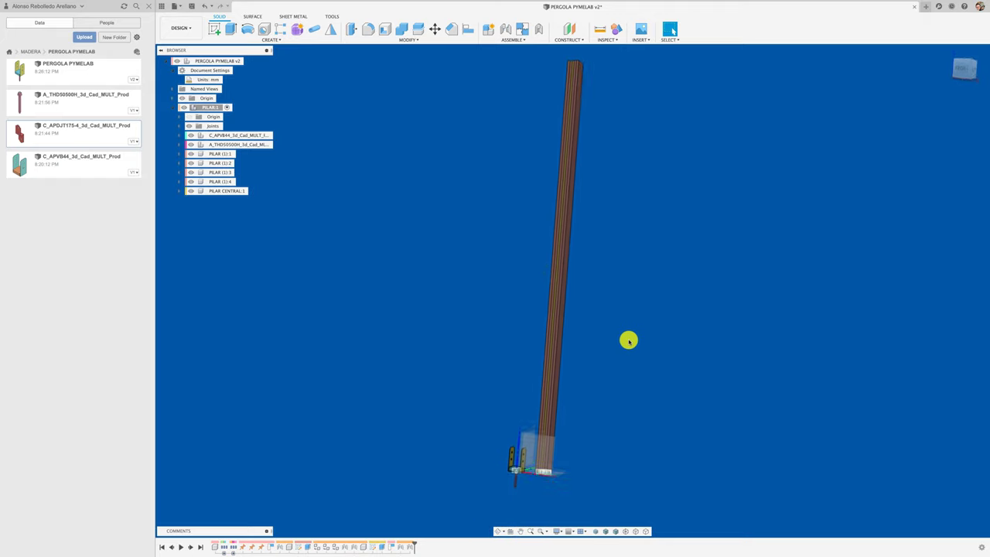
pyautogui.keyDown('shift'); pyautogui.scroll(-2, 628, 341); pyautogui.keyUp('shift')
pyautogui.keyDown('shift'); pyautogui.scroll(-2, 628, 340); pyautogui.keyUp('shift')
pyautogui.keyDown('shift'); pyautogui.scroll(-2, 628, 340); pyautogui.keyUp('shift')
pyautogui.keyDown('shift'); pyautogui.scroll(-2, 628, 340); pyautogui.keyUp('shift')
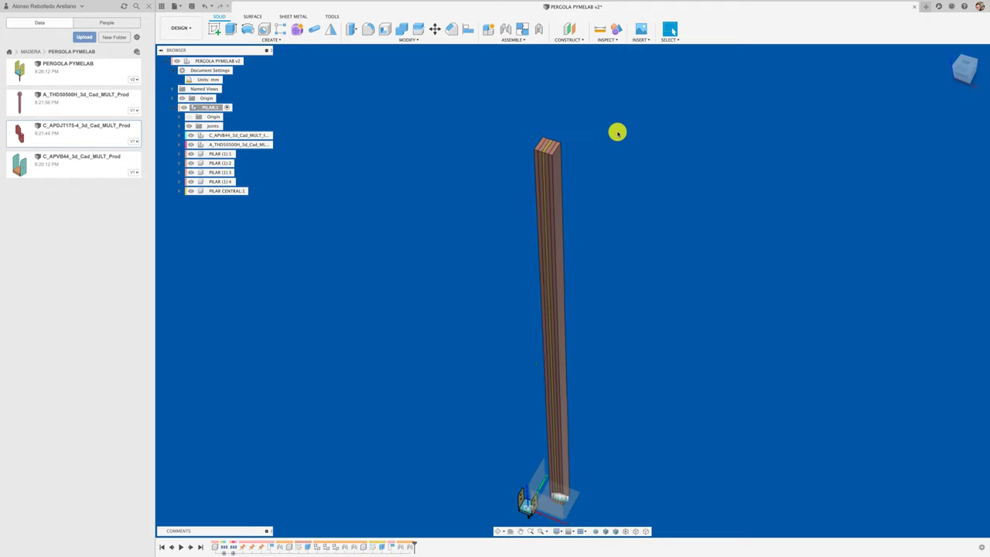
pyautogui.click(608, 39)
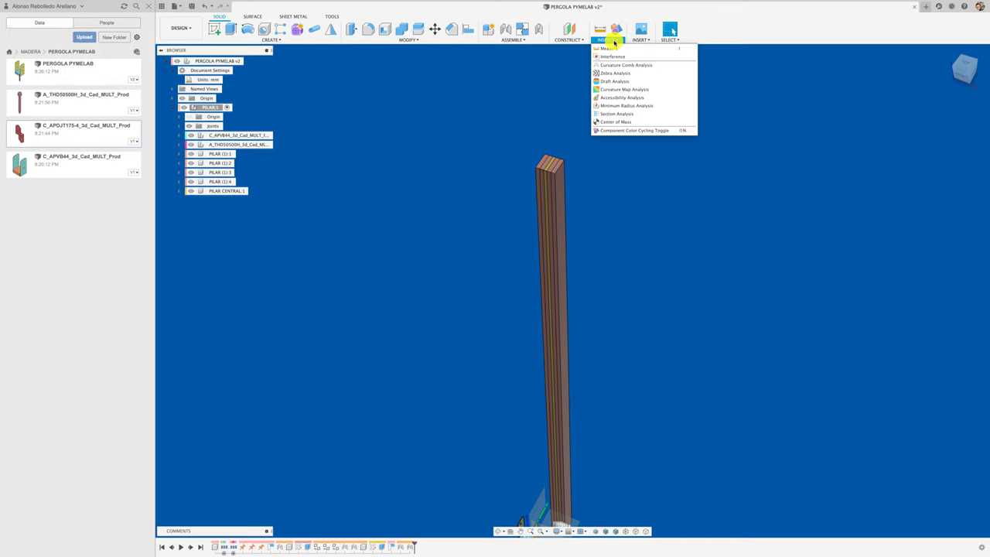
# Measure two top edges of the PILAR CENTRAL post and confirm both read 90 mm
pyautogui.click(619, 49)
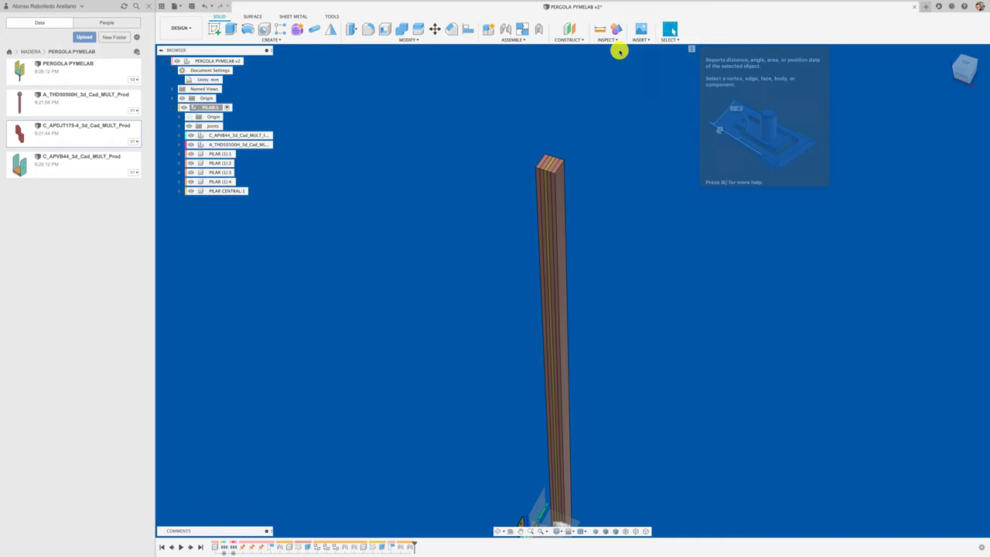
pyautogui.scroll(3, 572, 193)
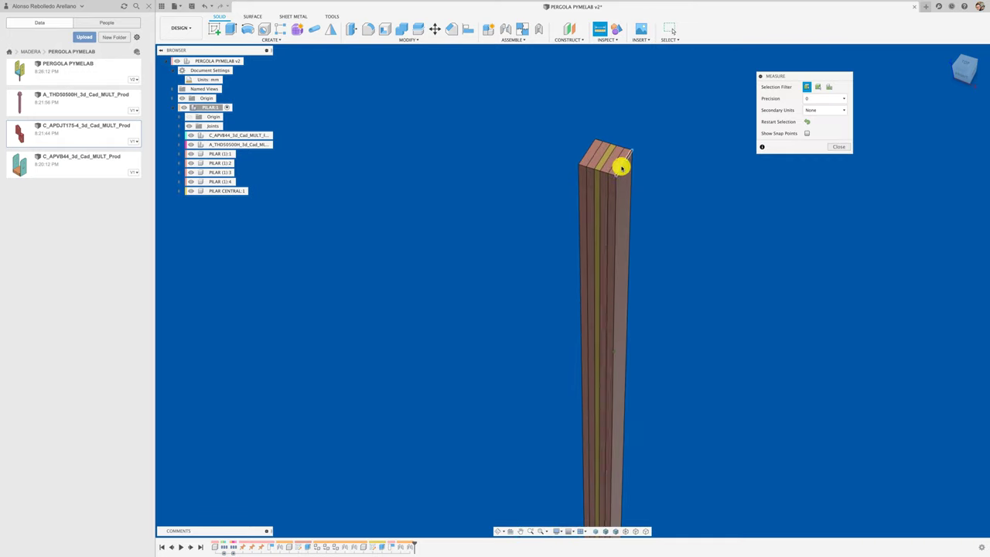
pyautogui.click(623, 167)
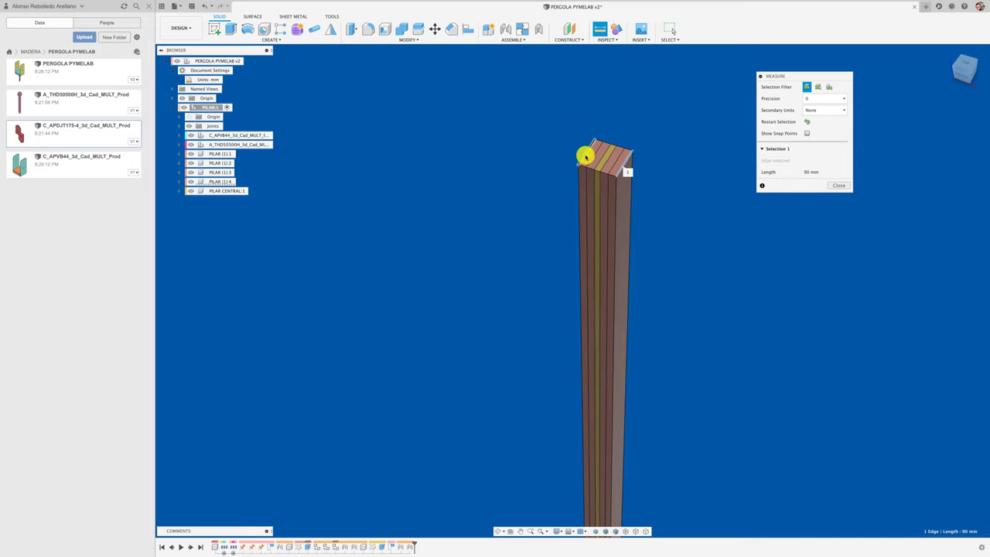
pyautogui.click(586, 158)
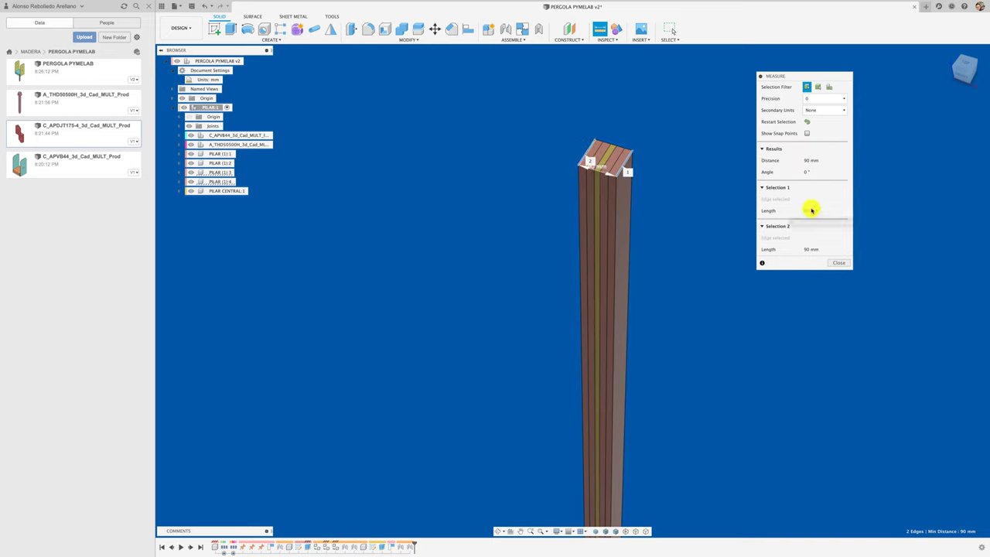
pyautogui.keyDown('shift'); pyautogui.moveTo(681, 197); pyautogui.dragTo(745, 255, button='middle'); pyautogui.keyUp('shift')
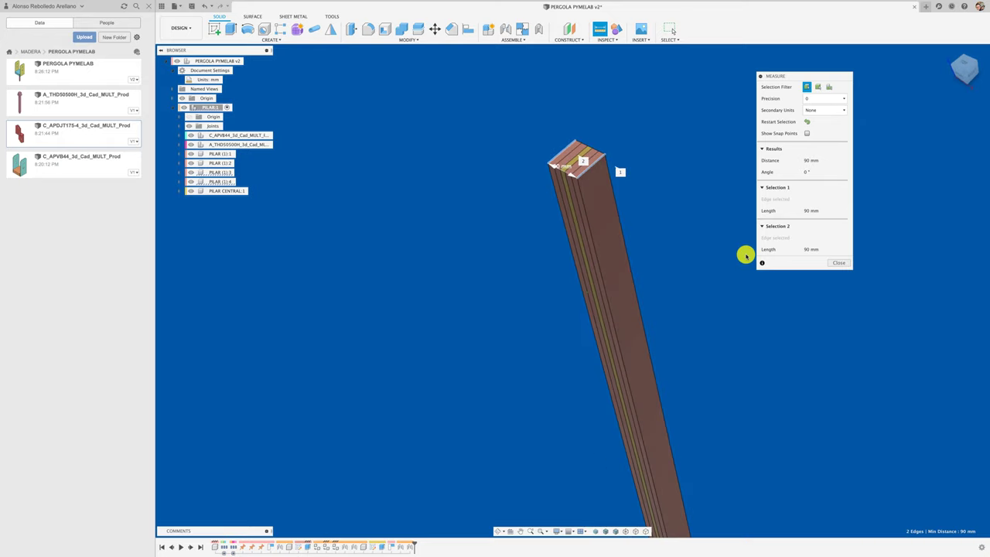
pyautogui.click(839, 262)
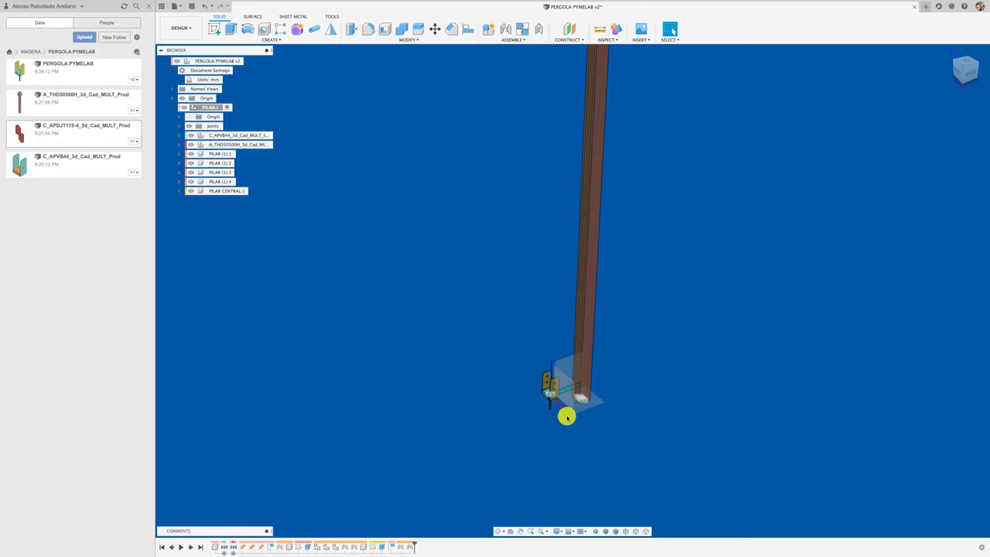
# Hide the origin, collapse PILAR:1 and start dragging the post down toward the bracket
pyautogui.click(181, 99)
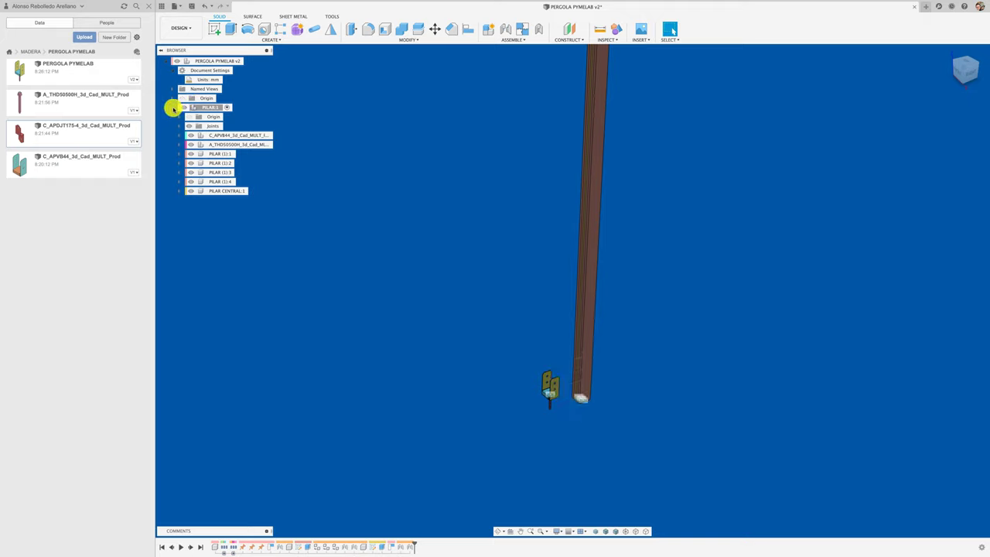
pyautogui.click(172, 107)
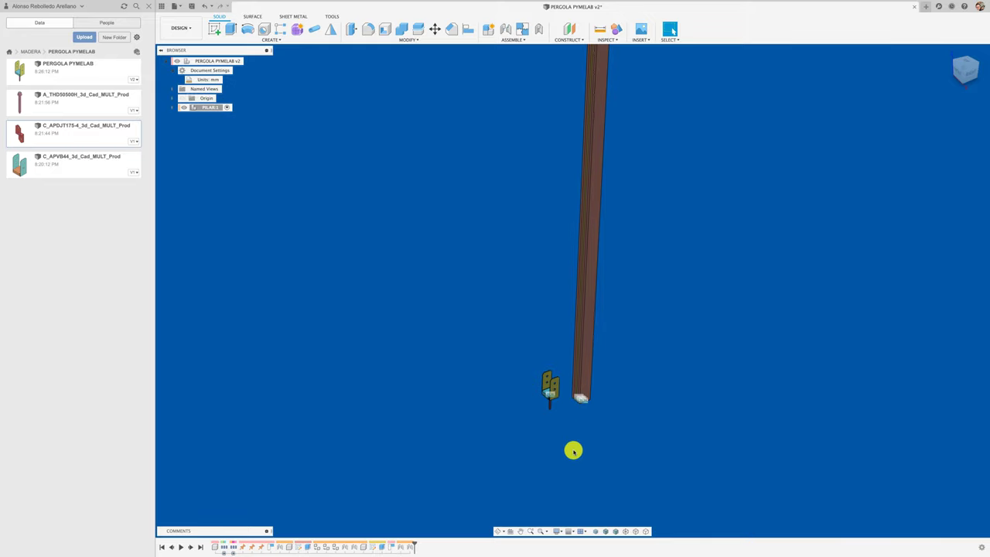
pyautogui.keyDown('shift'); pyautogui.moveTo(573, 451); pyautogui.dragTo(572, 448, button='middle'); pyautogui.keyUp('shift')
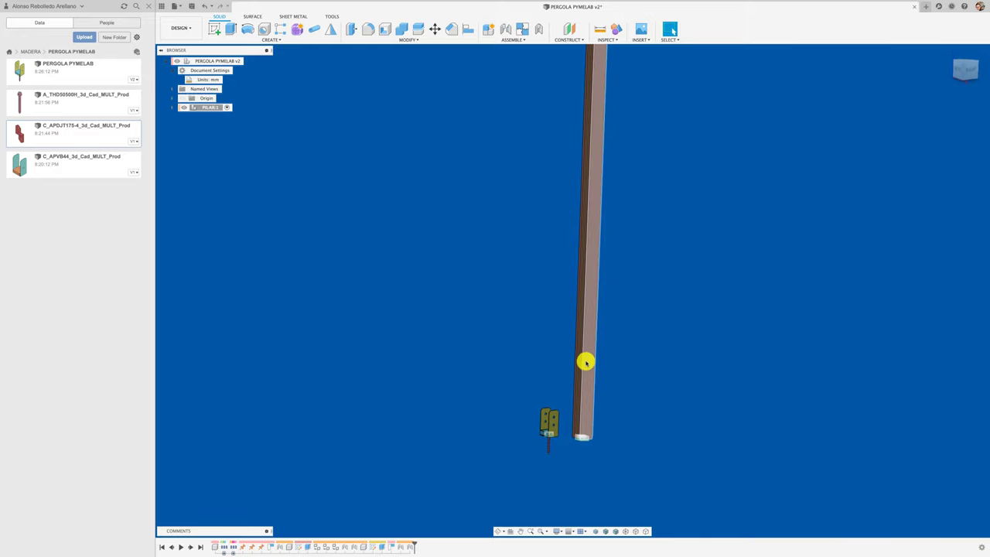
pyautogui.moveTo(593, 345); pyautogui.dragTo(582, 306)
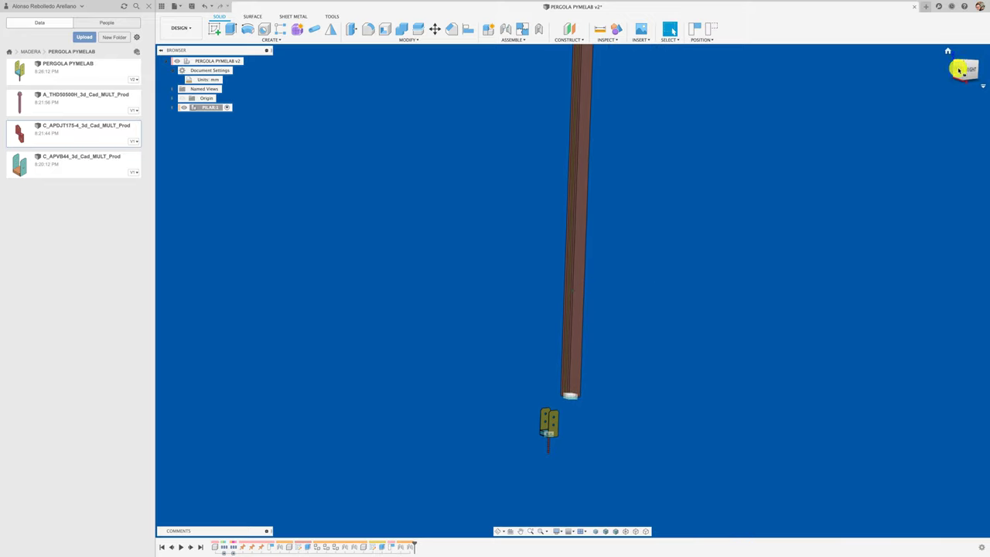
# Line the post up over the bracket from front and side views, then view its bottom face
pyautogui.click(959, 70)
pyautogui.moveTo(475, 380); pyautogui.dragTo(461, 419)
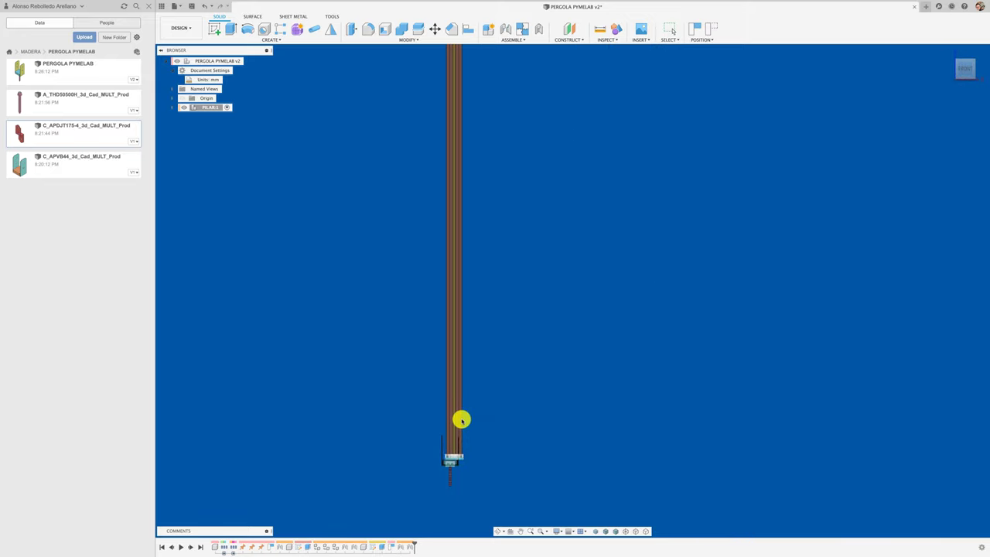
pyautogui.keyDown('shift'); pyautogui.moveTo(464, 418); pyautogui.dragTo(511, 403, button='middle'); pyautogui.keyUp('shift')
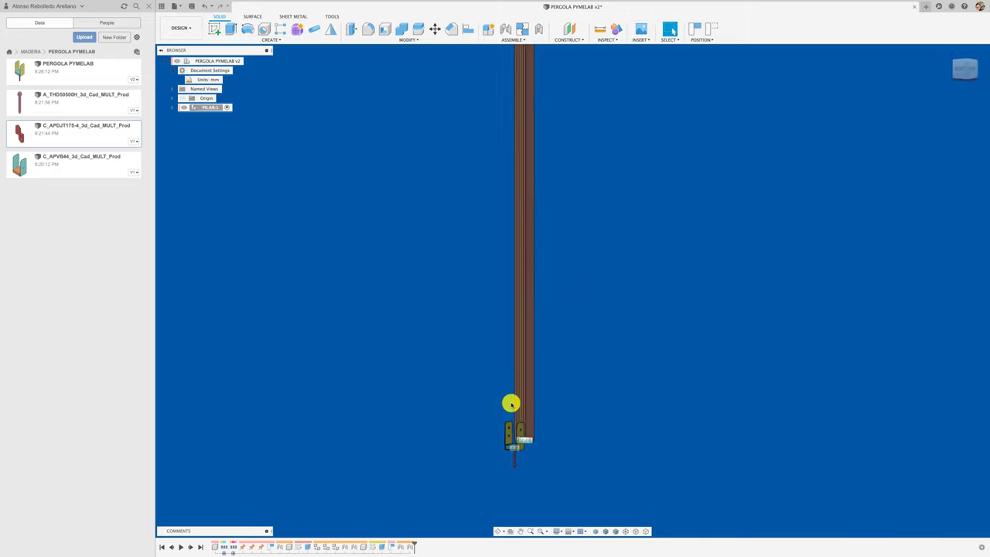
pyautogui.click(966, 67)
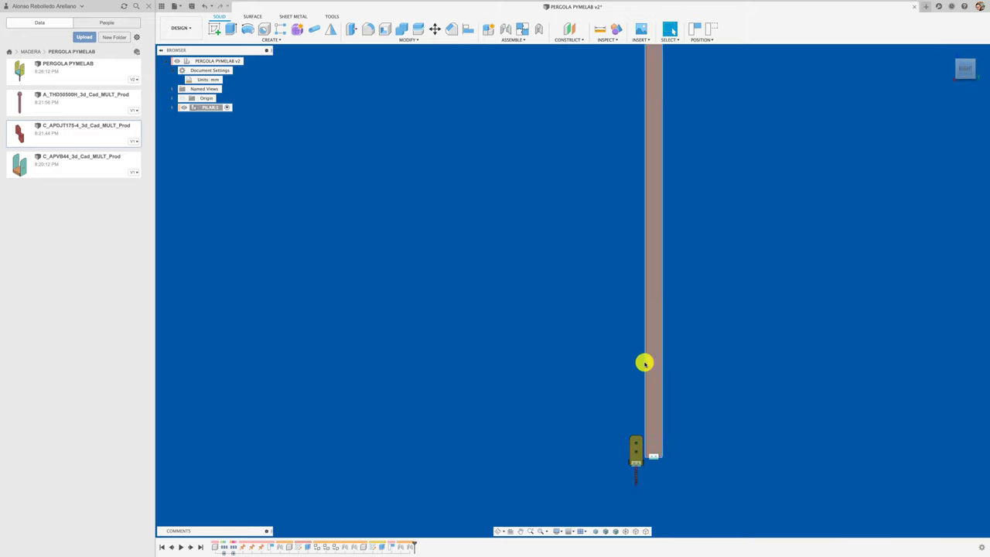
pyautogui.moveTo(654, 402); pyautogui.dragTo(637, 405)
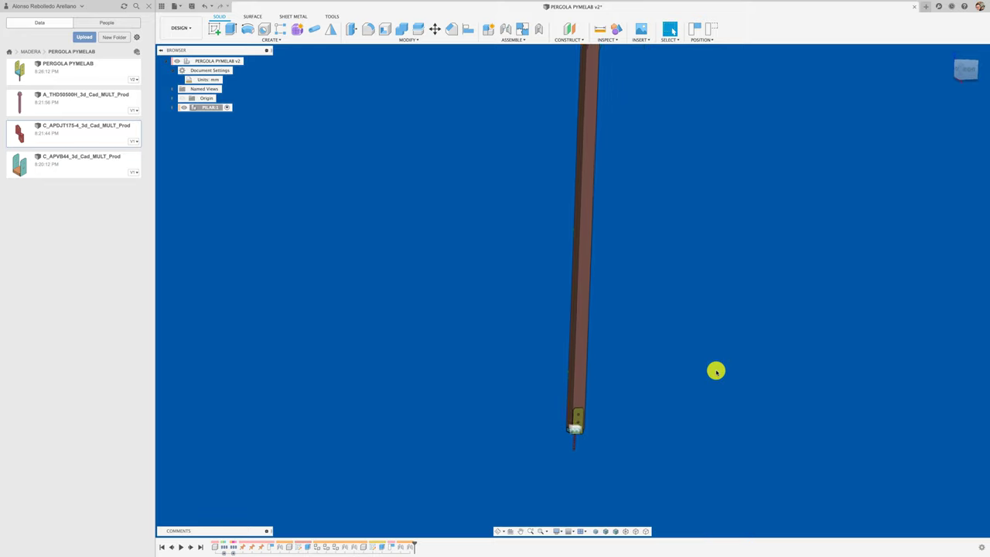
pyautogui.keyDown('shift'); pyautogui.moveTo(716, 372); pyautogui.dragTo(617, 337, button='middle'); pyautogui.keyUp('shift')
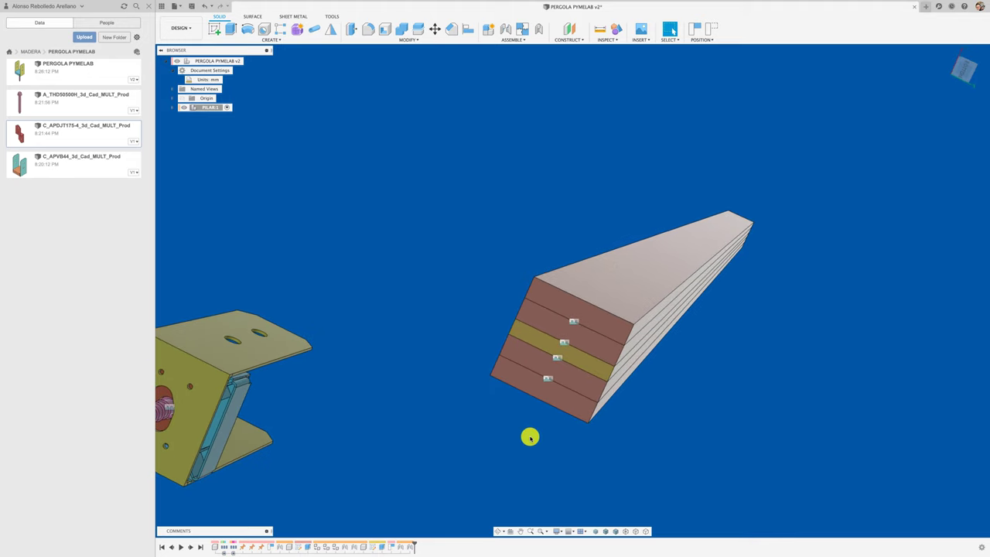
# Join the post's bottom-face point to the bracket point with a Rigid joint
pyautogui.click(495, 286)
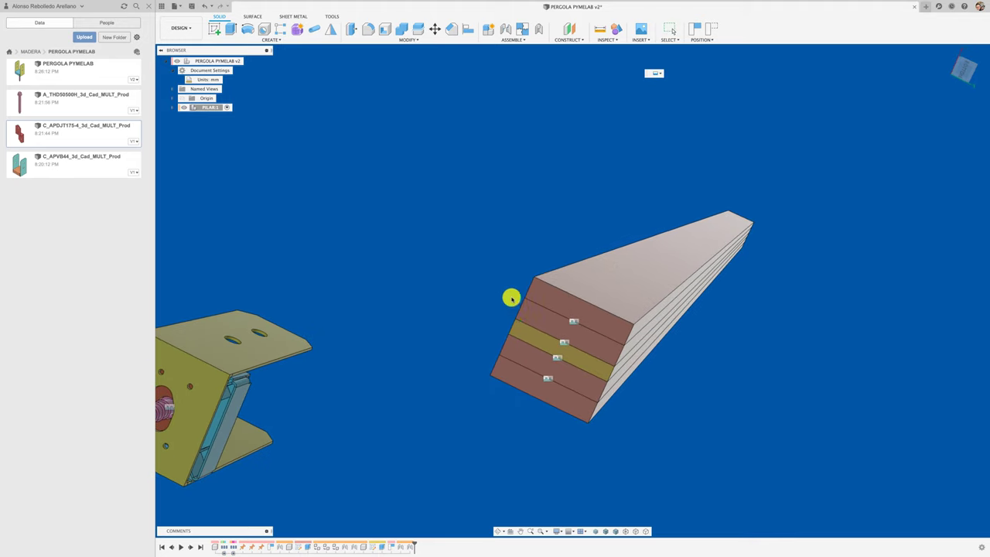
pyautogui.press('j')
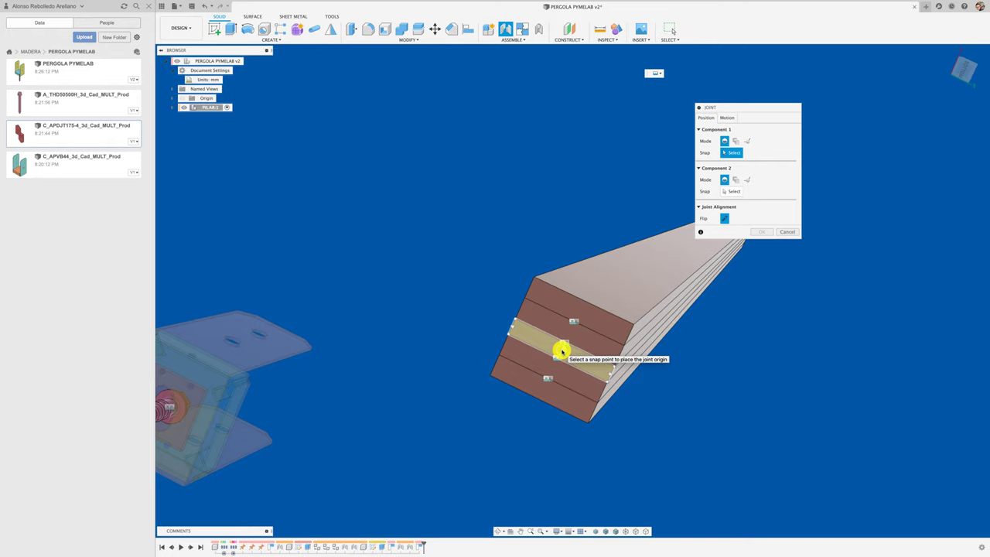
pyautogui.click(561, 352)
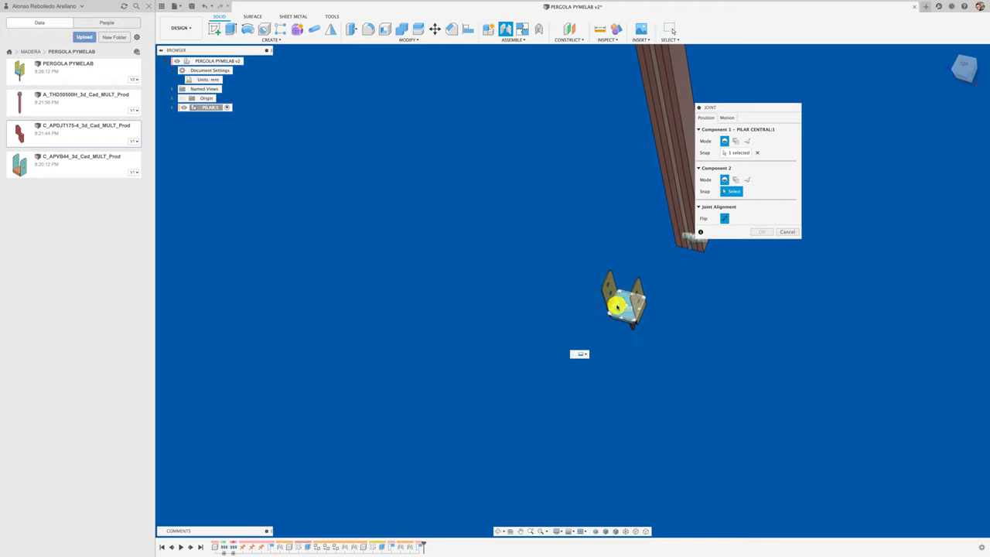
pyautogui.click(625, 308)
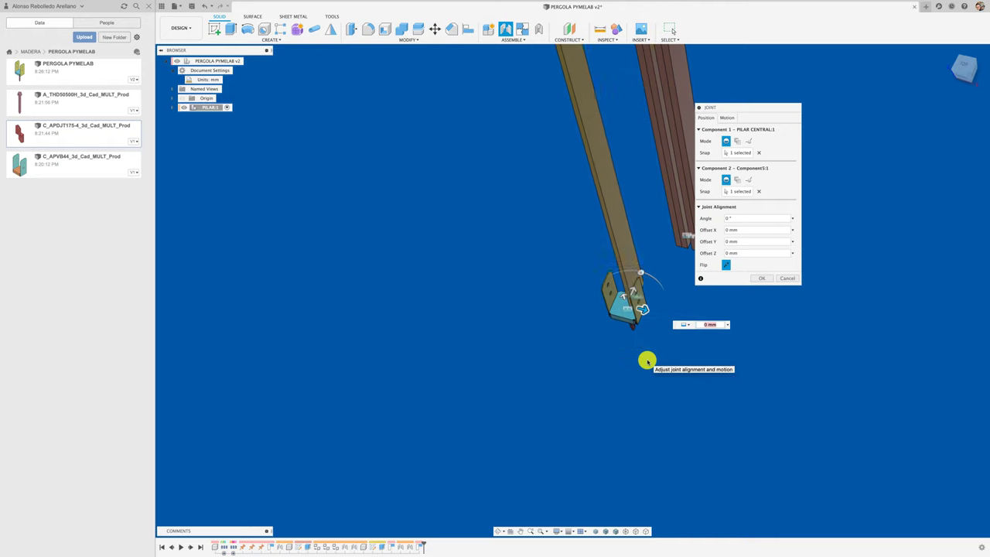
pyautogui.click(727, 118)
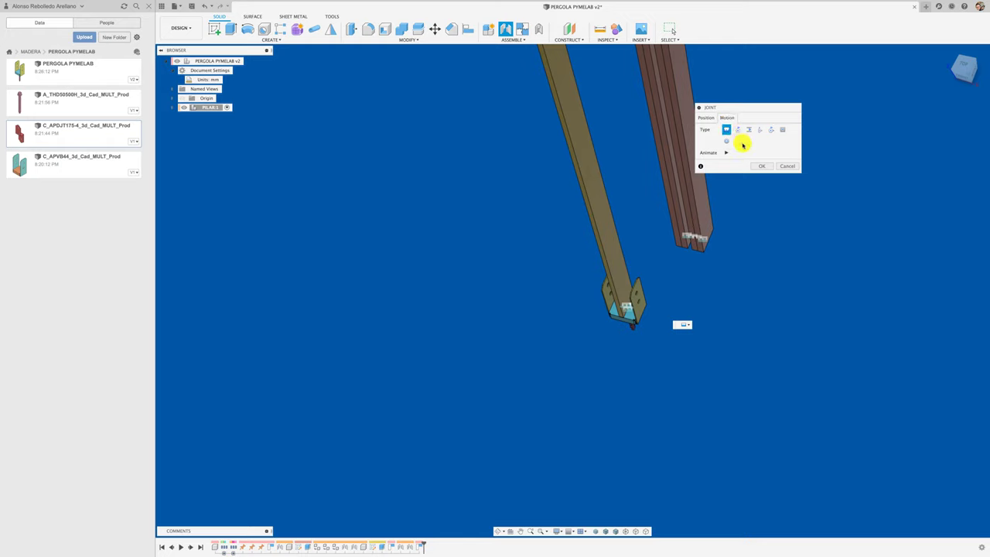
pyautogui.click(705, 121)
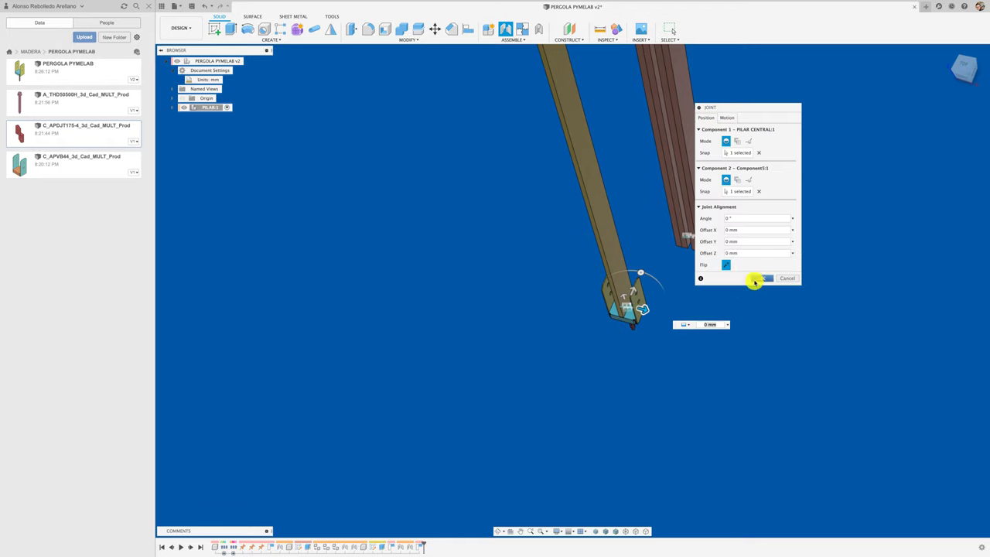
pyautogui.click(760, 280)
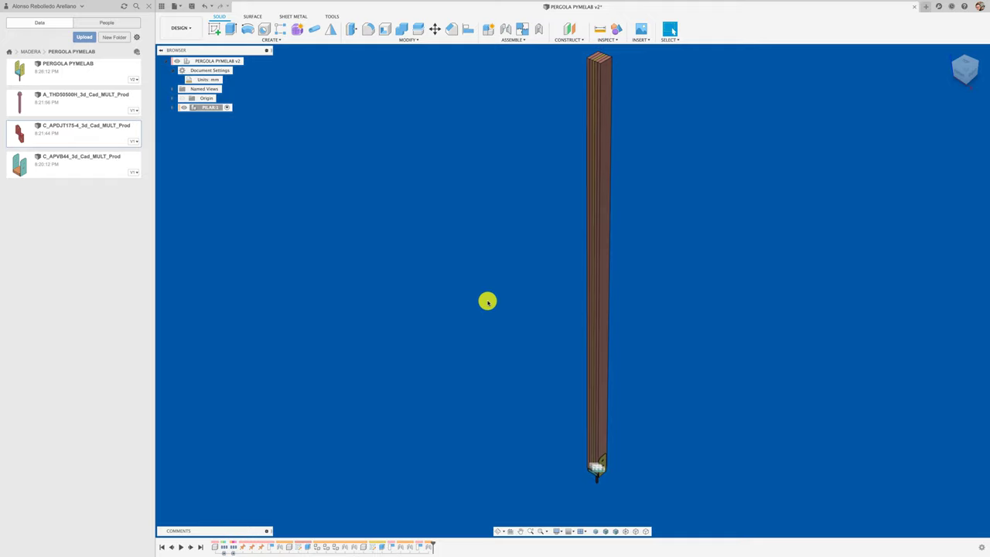
# Switch to the other desktop and bring the Simpson Strong-Tie page in Chrome forward
pyautogui.hotkey('ctrl', 'Up')
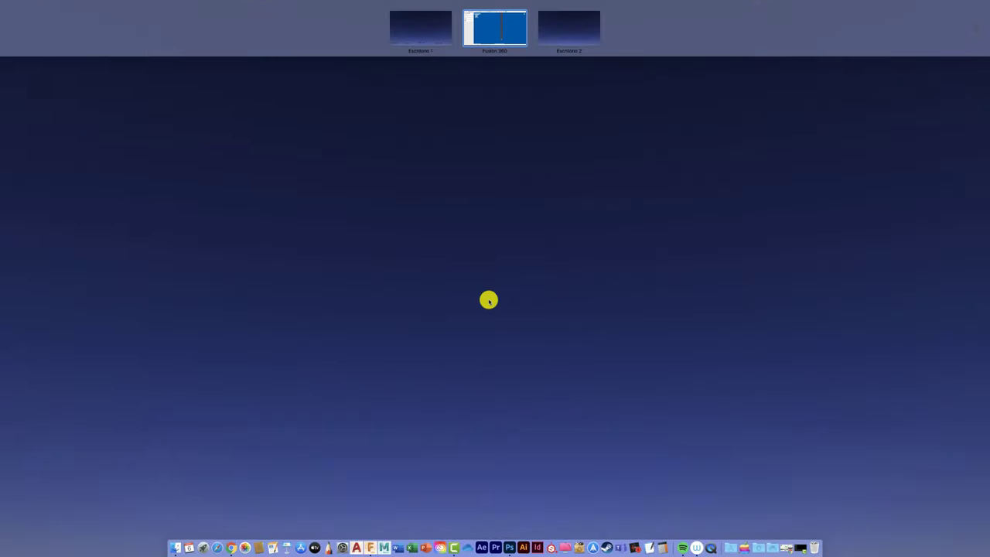
pyautogui.click(431, 38)
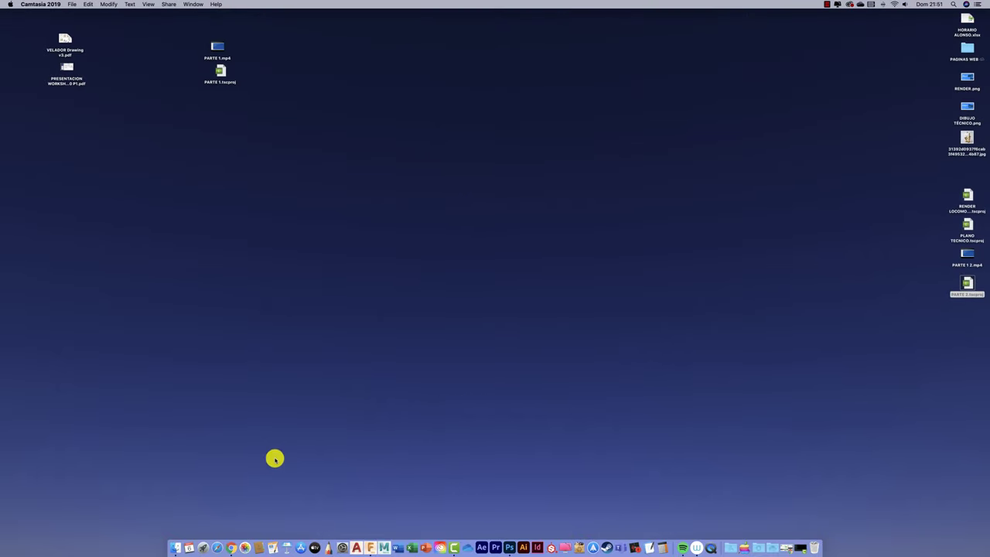
pyautogui.click(228, 535)
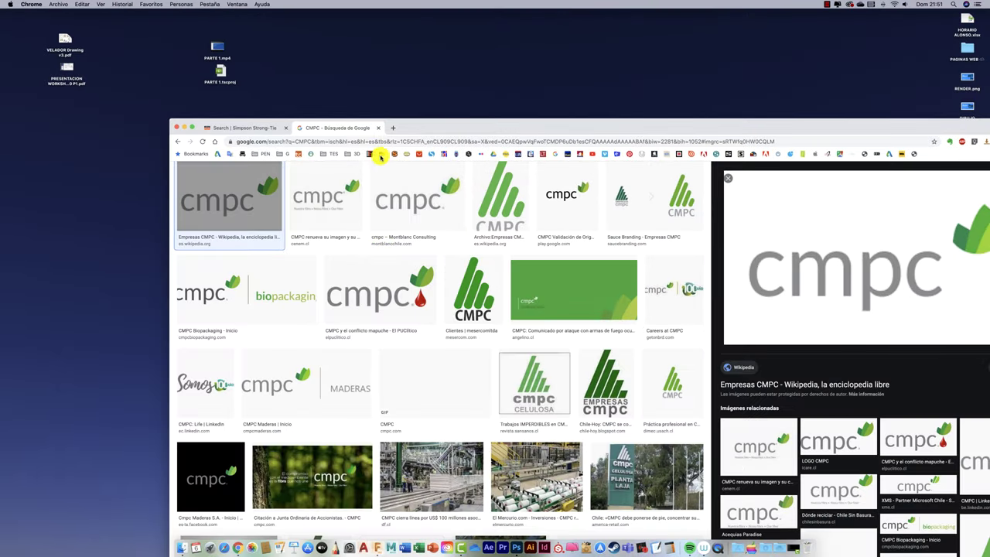
pyautogui.click(248, 122)
pyautogui.moveTo(460, 125)
pyautogui.mouseDown()
pyautogui.moveTo(448, 70)
pyautogui.moveTo(417, 41)
pyautogui.mouseUp()
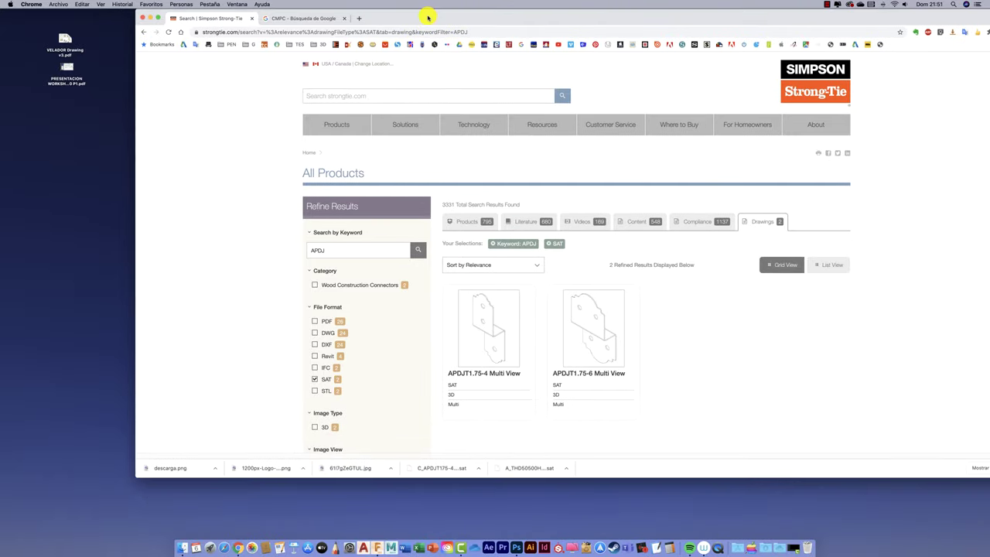
# Search the site for SDNS22300, then for SDWS, and browse the product results
pyautogui.click(342, 114)
pyautogui.write('SDNS22300')
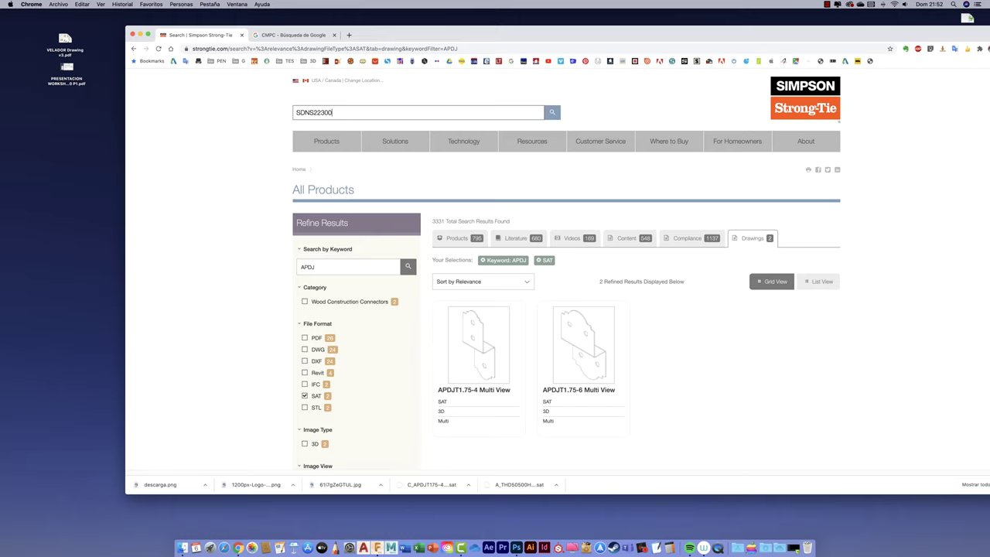
pyautogui.press('Return')
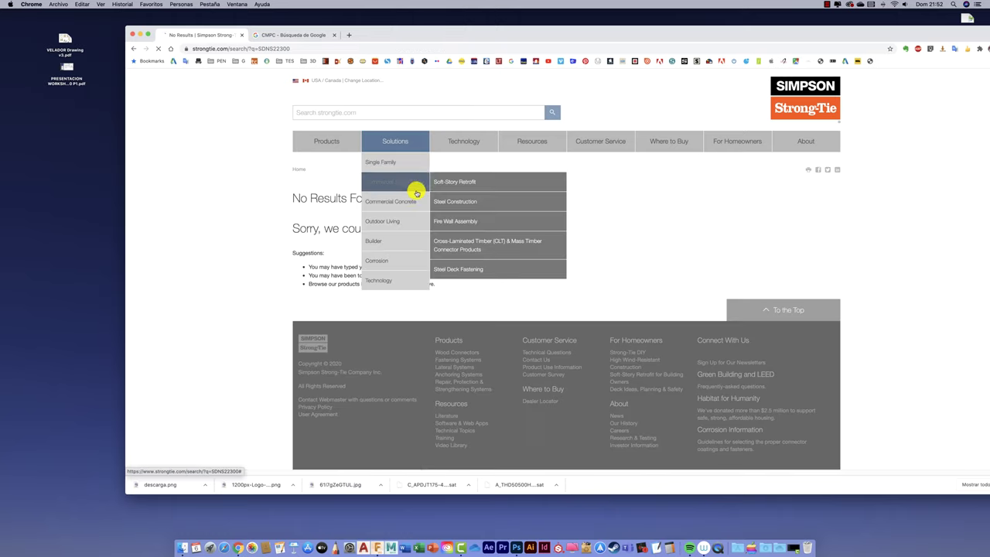
pyautogui.click(358, 112)
pyautogui.write('SDWS')
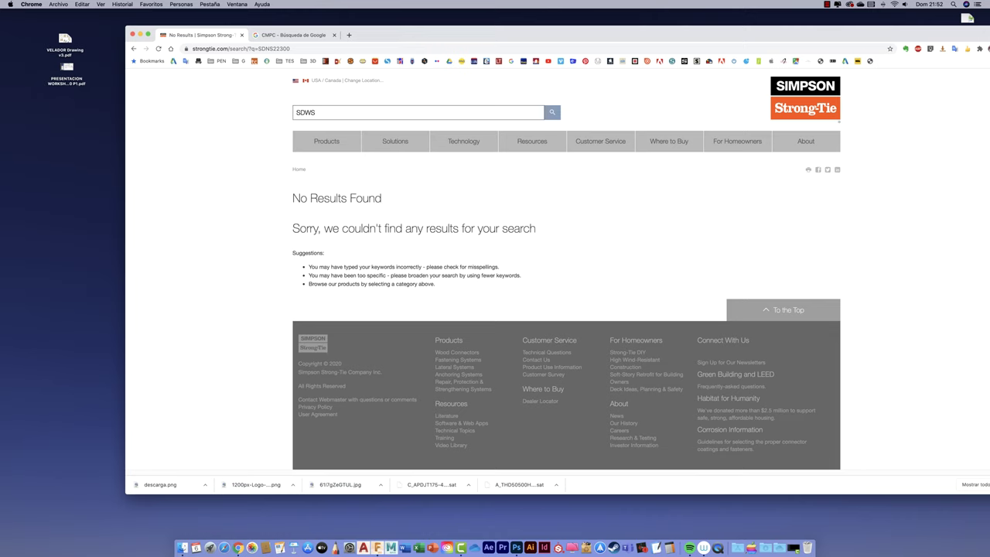
pyautogui.press('Return')
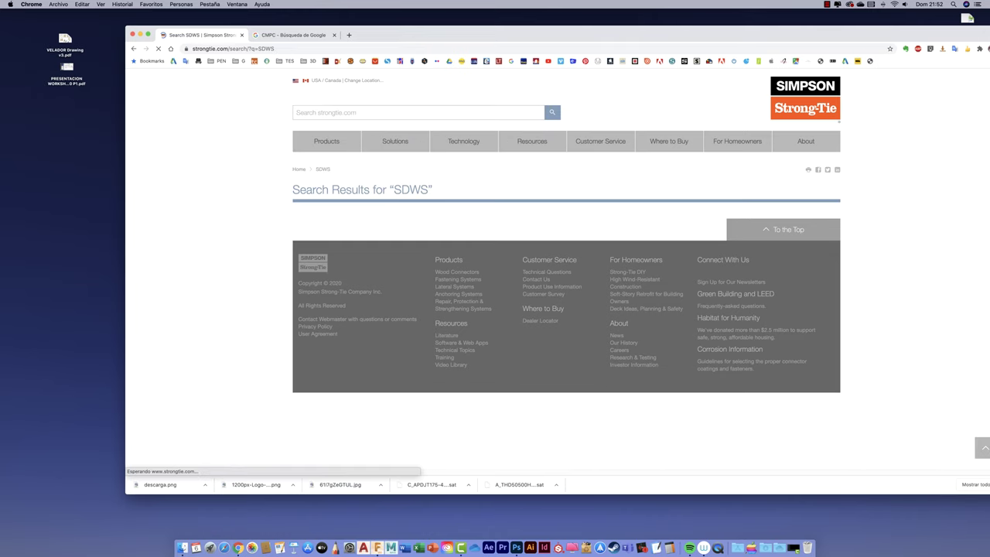
pyautogui.scroll(-1, 260, 240)
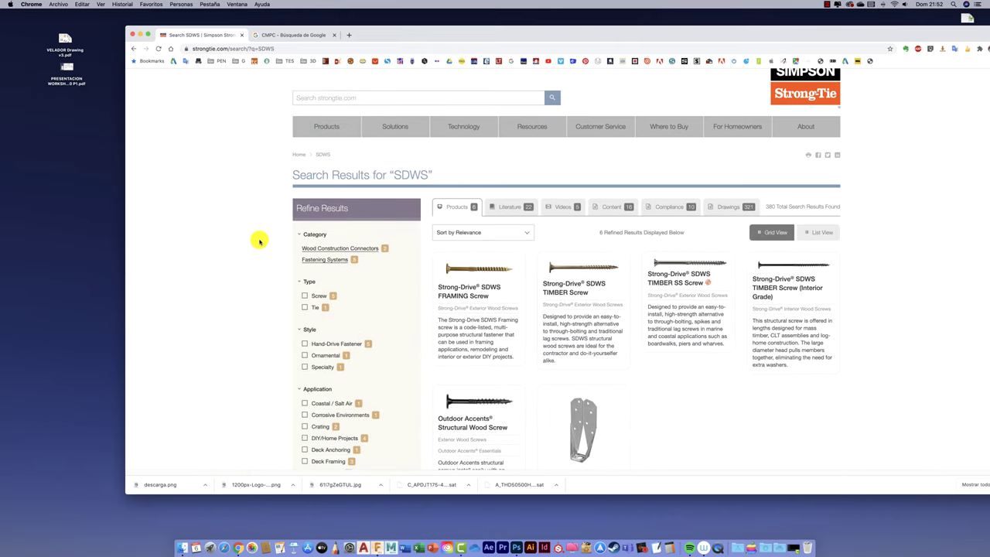
pyautogui.scroll(-1, 260, 241)
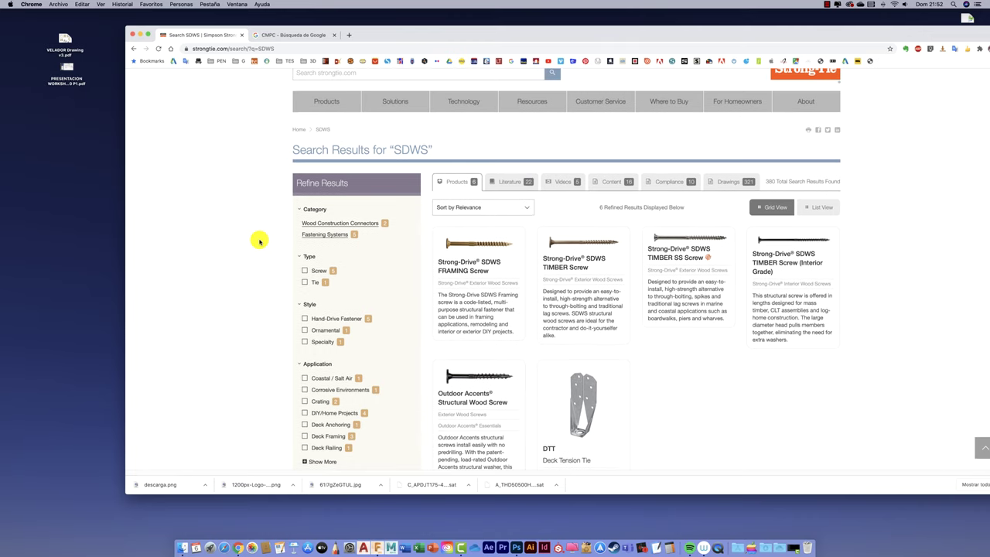
pyautogui.scroll(-1, 260, 241)
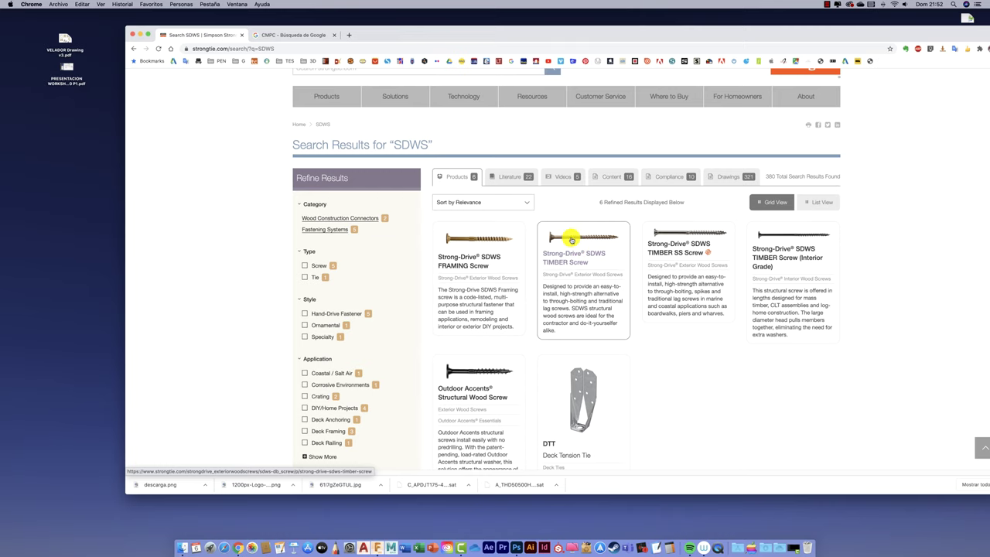
# Open the Strong-Drive SDWS TIMBER Screw page and jump to its Drawings table
pyautogui.click(569, 242)
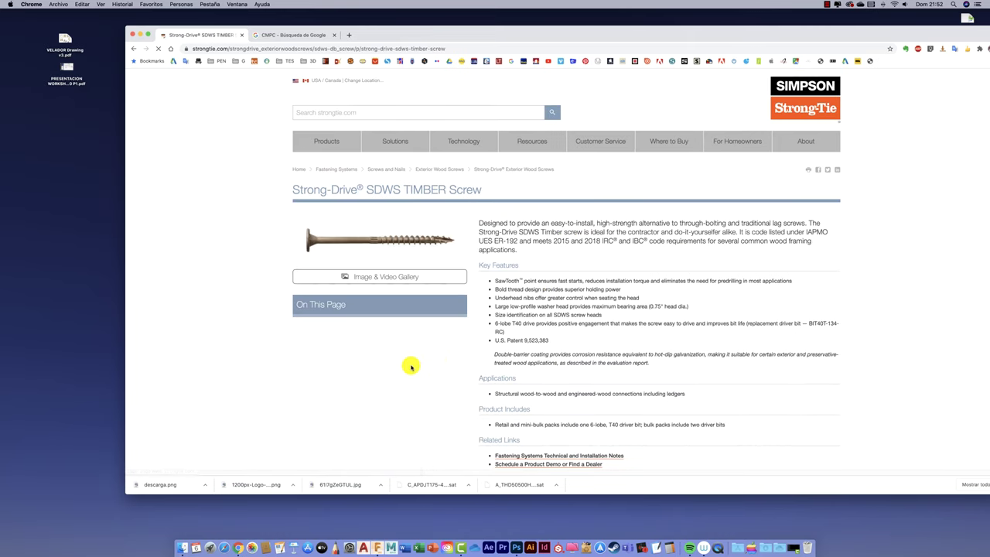
pyautogui.scroll(-1, 410, 367)
pyautogui.scroll(-1, 410, 367)
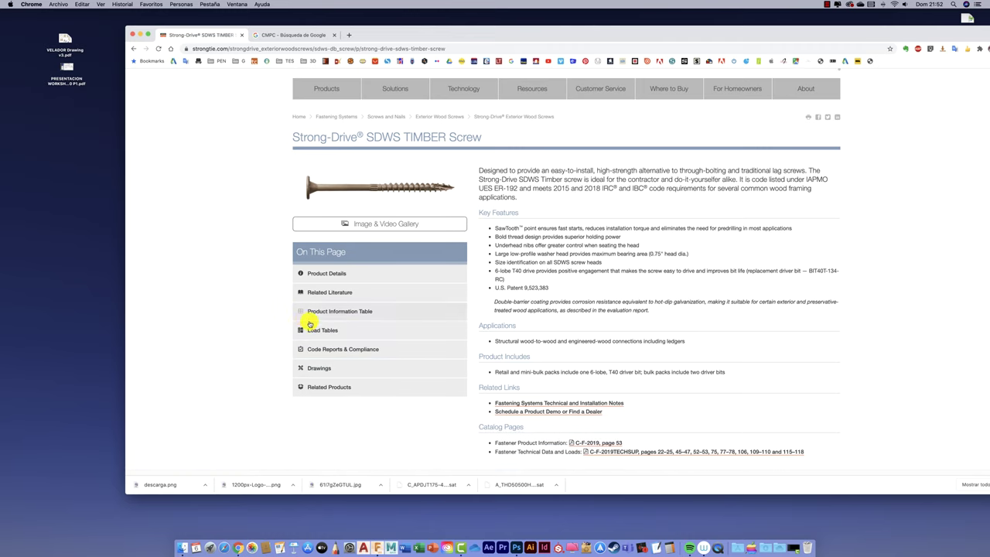
pyautogui.click(320, 370)
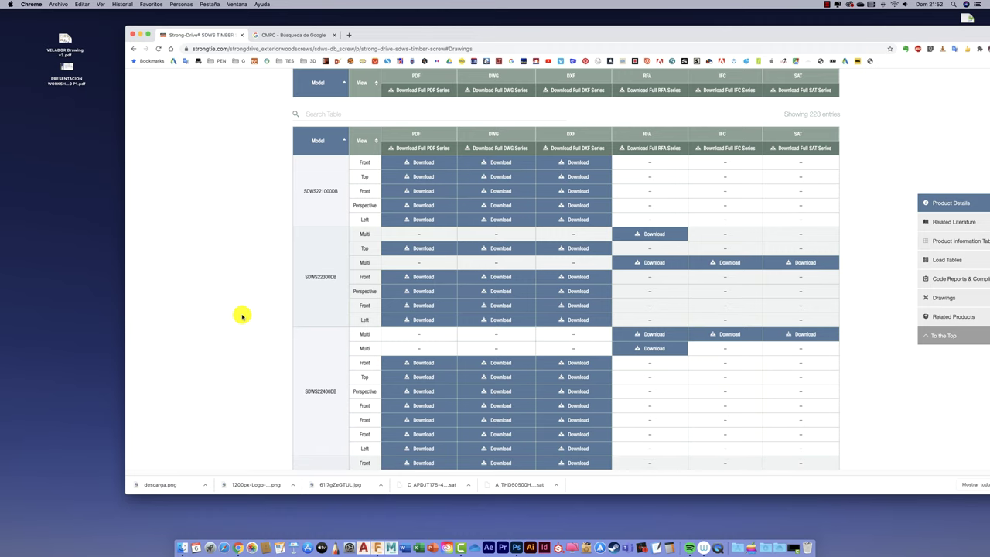
pyautogui.click(944, 297)
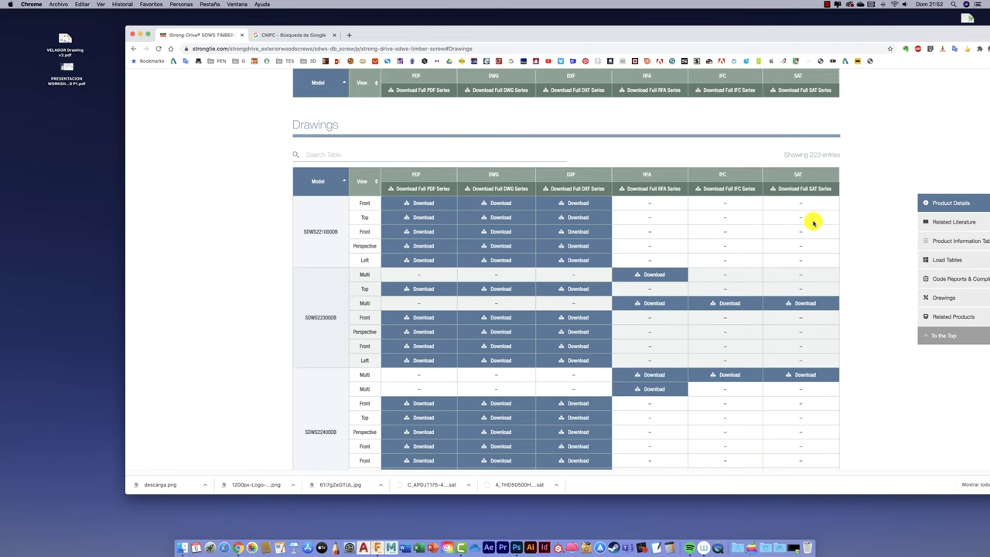
# Download the SAT model for SDWS22300DB Multi from the Drawings table
pyautogui.scroll(-5, 800, 386)
pyautogui.scroll(-5, 800, 387)
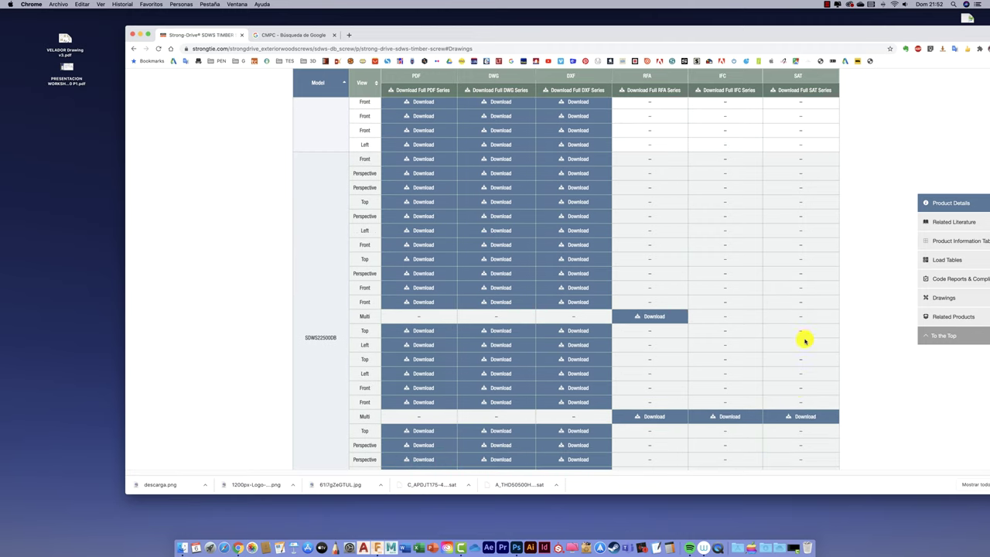
pyautogui.scroll(-2, 832, 339)
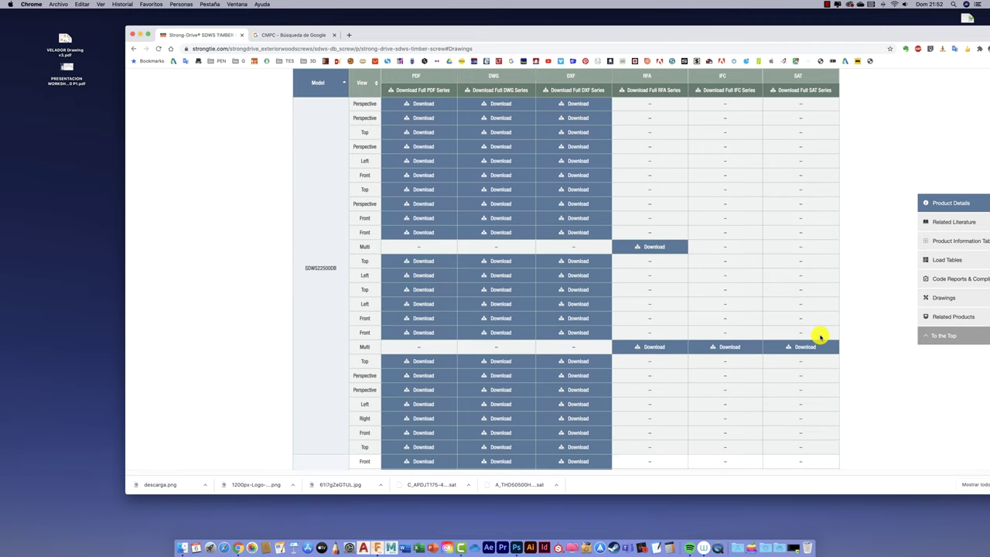
pyautogui.scroll(-3, 820, 336)
pyautogui.scroll(1, 820, 336)
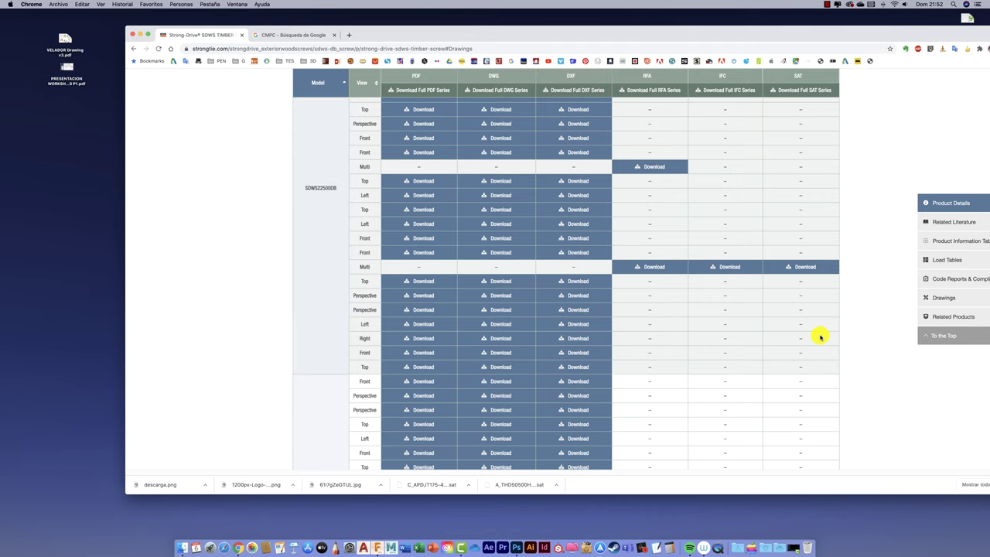
pyautogui.scroll(1, 820, 336)
pyautogui.scroll(3, 820, 336)
pyautogui.scroll(3, 820, 336)
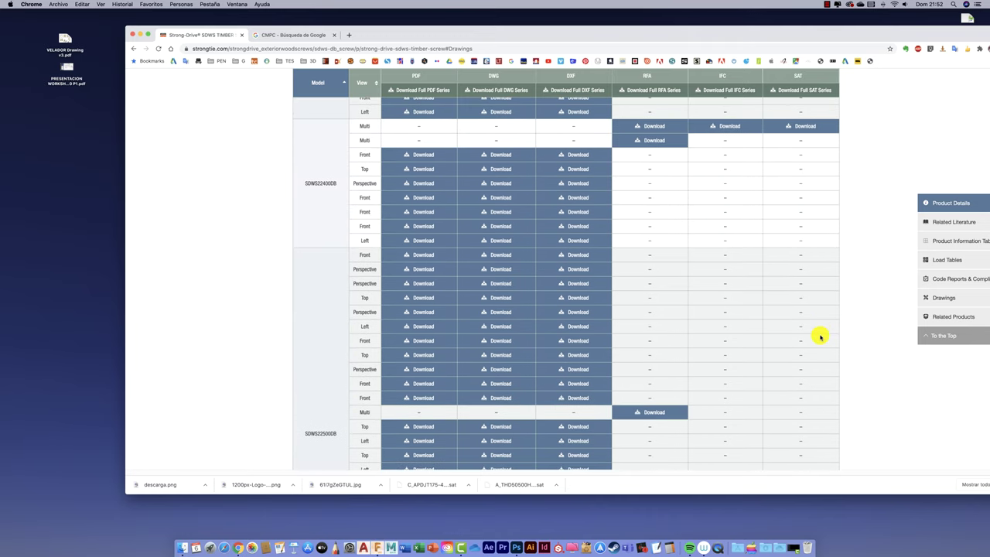
pyautogui.scroll(1, 820, 336)
pyautogui.scroll(2, 820, 336)
pyautogui.scroll(1, 820, 336)
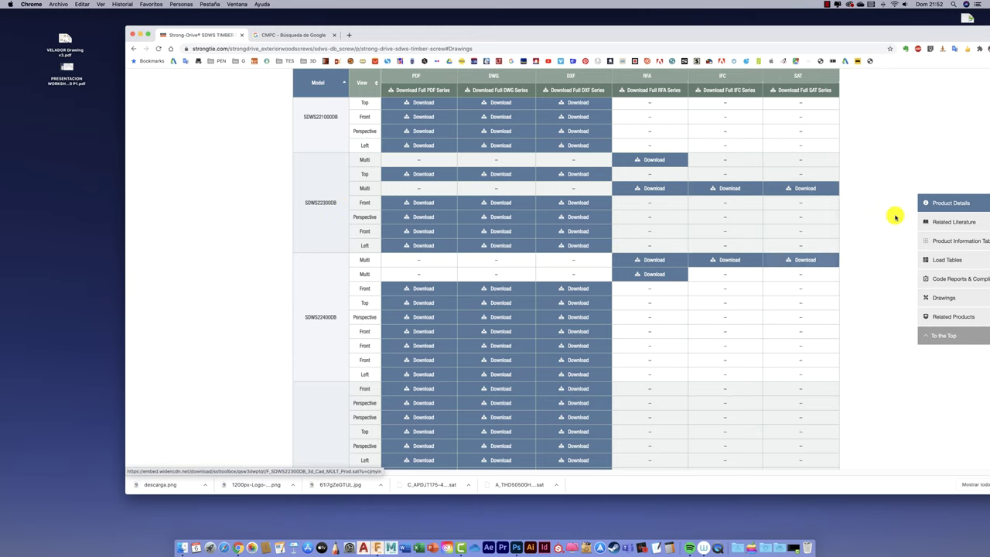
pyautogui.scroll(1, 886, 216)
pyautogui.scroll(1, 882, 219)
pyautogui.scroll(1, 880, 221)
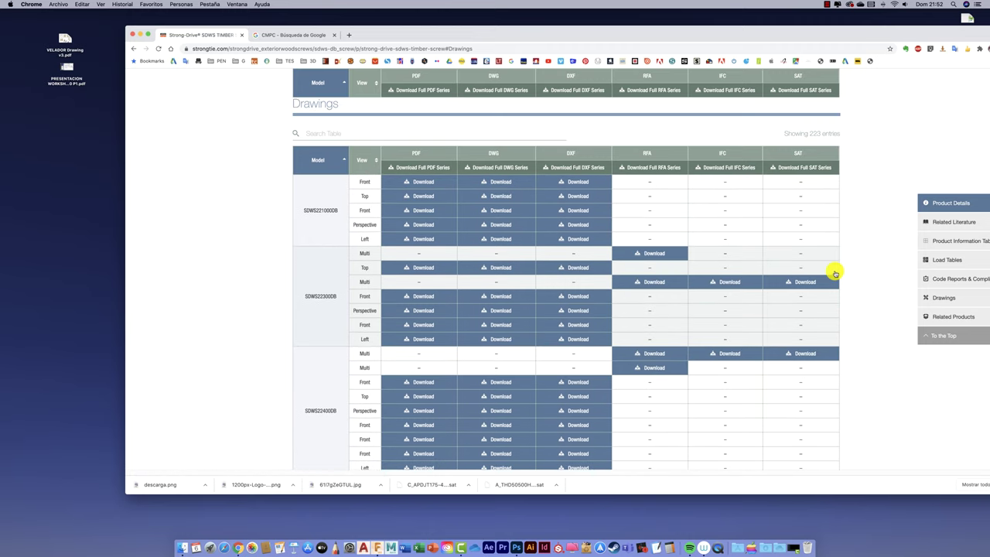
pyautogui.moveTo(803, 188)
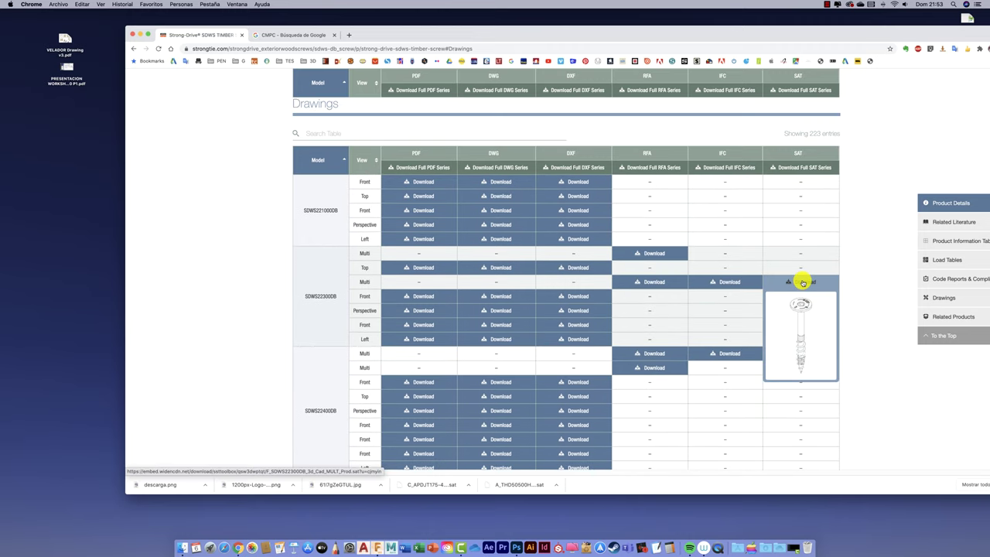
pyautogui.click(801, 284)
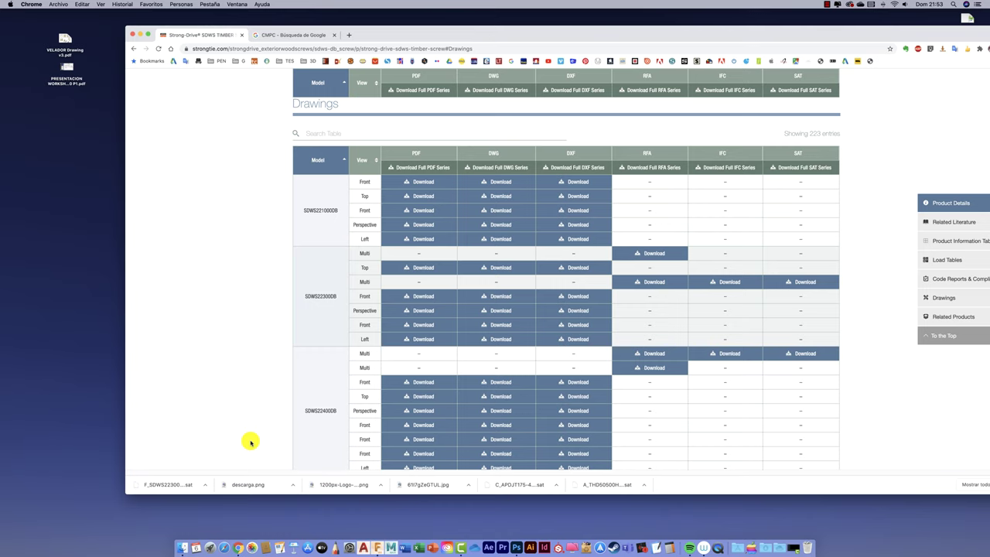
pyautogui.hotkey('ctrl', 'Up')
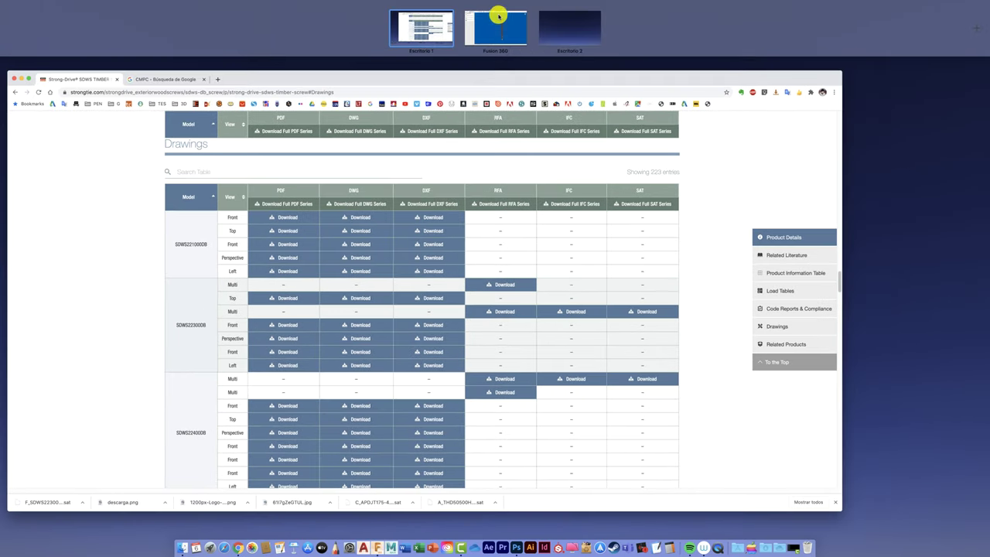
# Open the downloaded F_SDWS22300DB SAT file in Fusion 360 from the computer
pyautogui.click(498, 16)
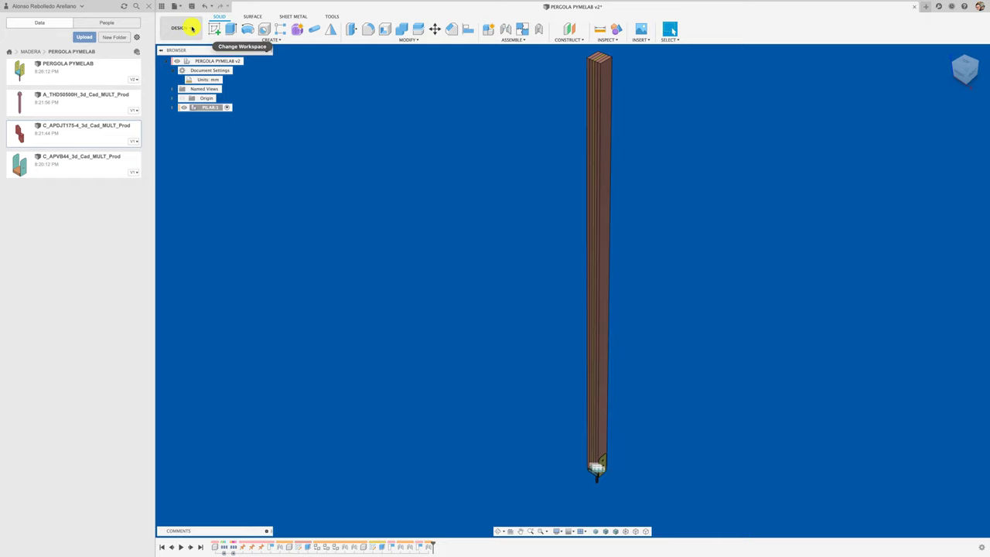
pyautogui.click(192, 29)
pyautogui.click(172, 7)
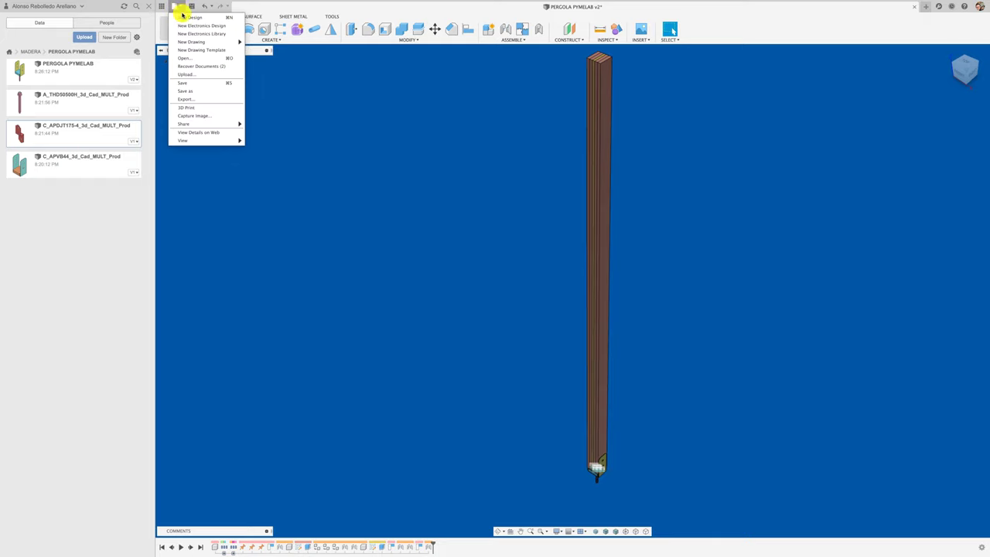
pyautogui.click(184, 62)
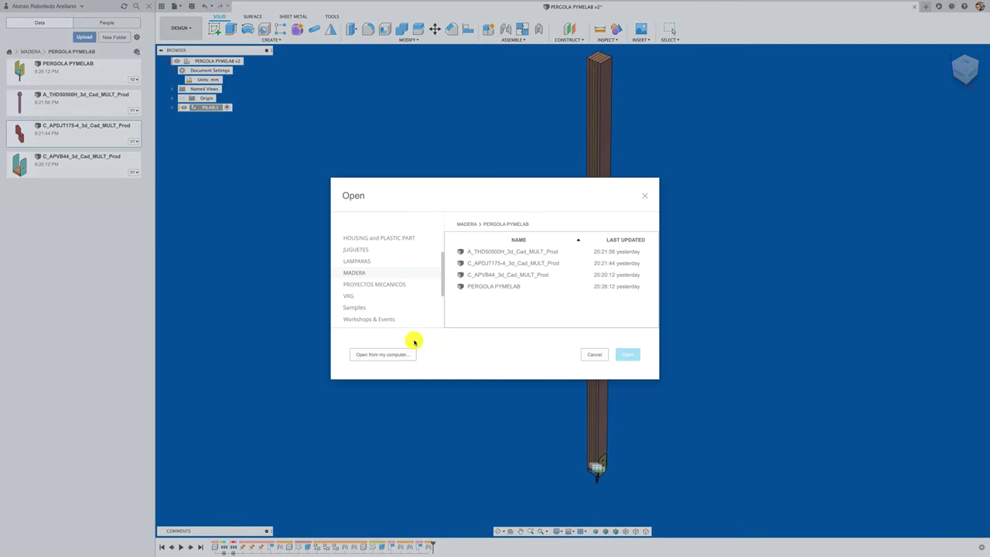
pyautogui.click(387, 354)
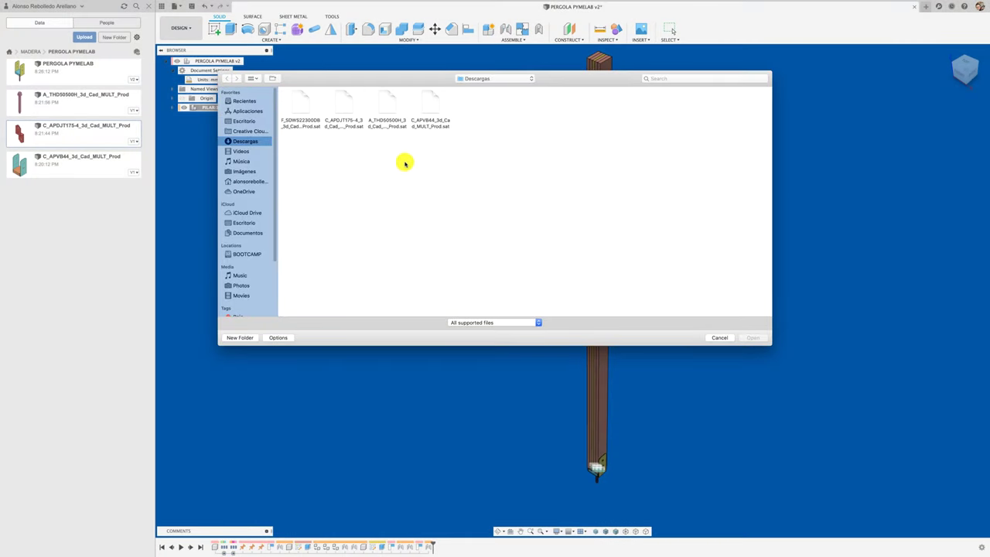
pyautogui.click(300, 99)
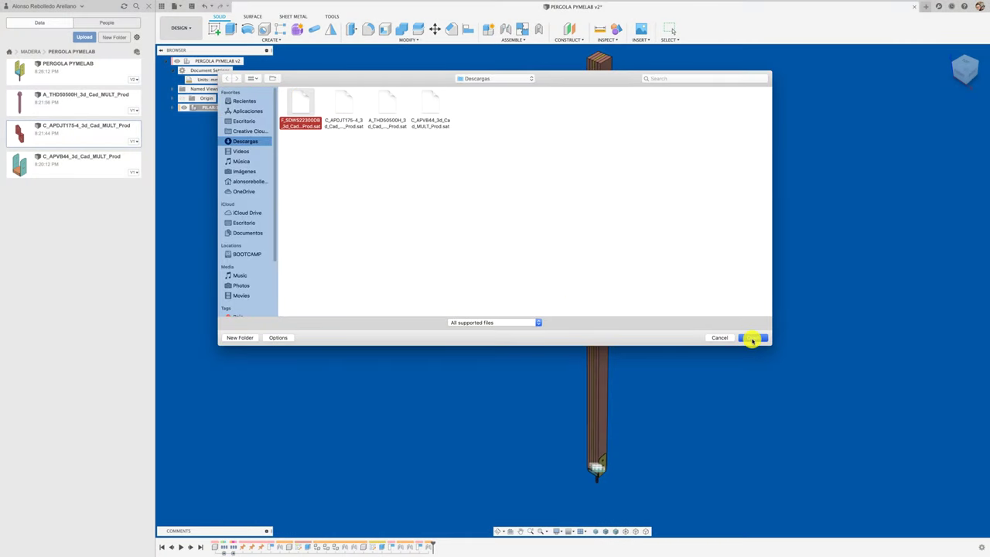
pyautogui.click(752, 338)
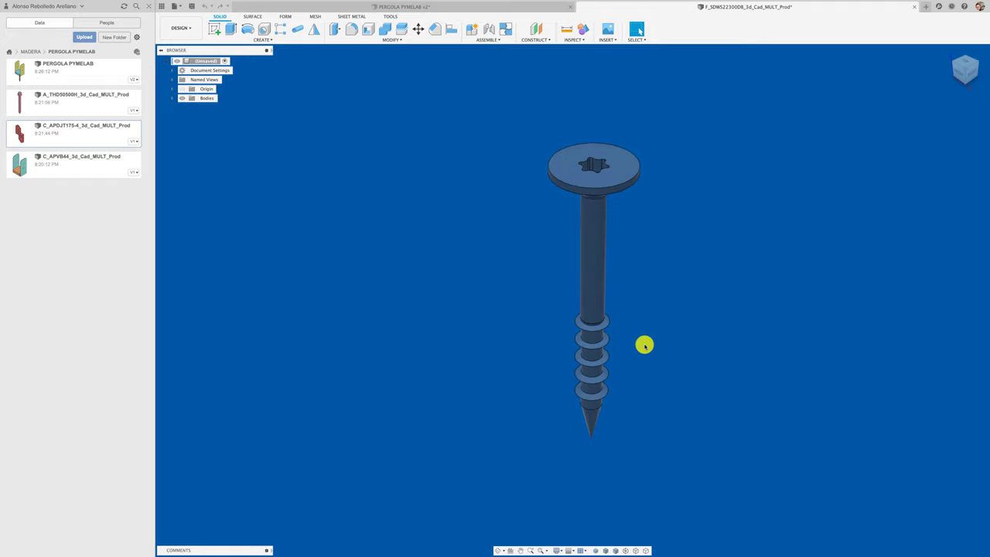
# Turn the screw's bodies into a component, then close and save it to PERGOLA PYMELAB
pyautogui.scroll(-2, 645, 345)
pyautogui.scroll(-2, 645, 345)
pyautogui.scroll(-2, 677, 135)
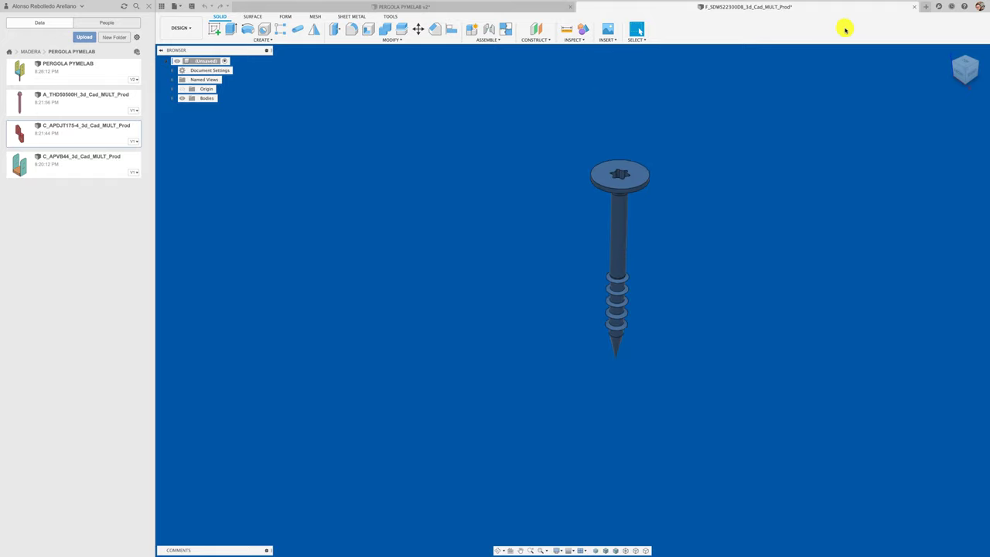
pyautogui.rightClick(205, 97)
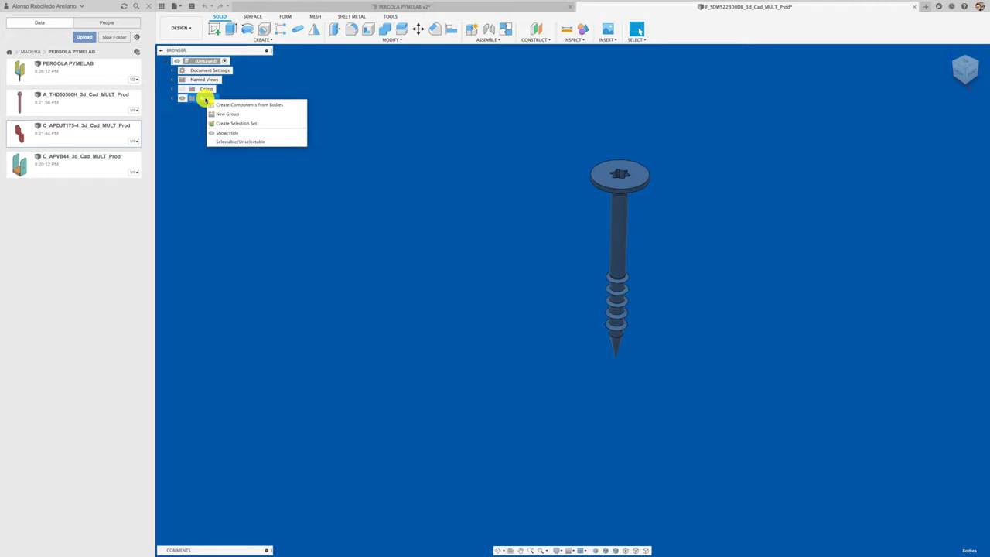
pyautogui.click(239, 105)
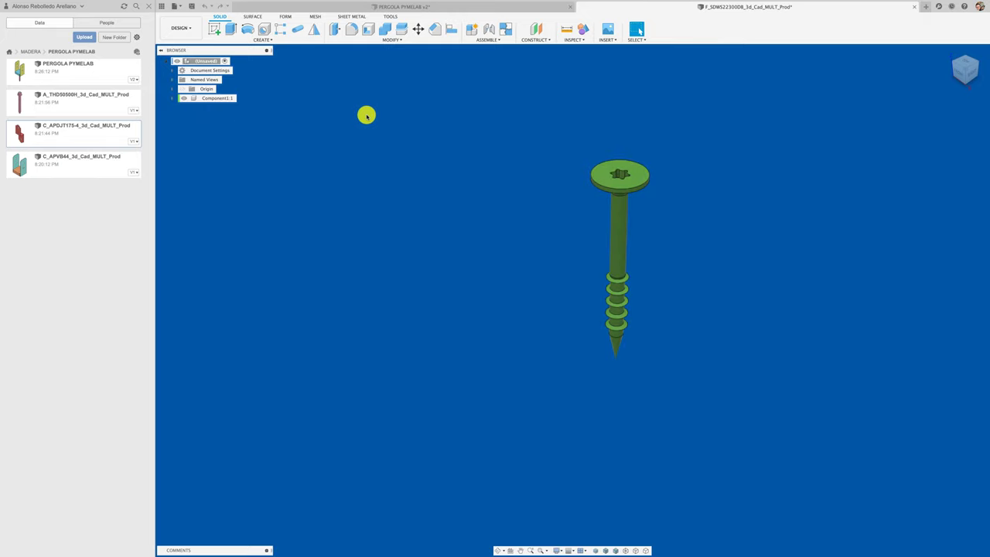
pyautogui.click(915, 7)
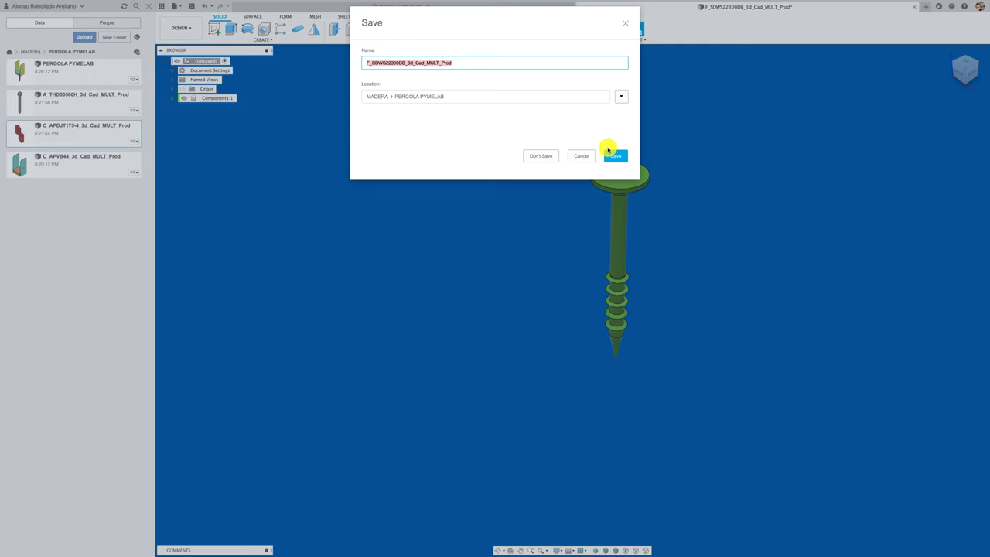
pyautogui.click(619, 156)
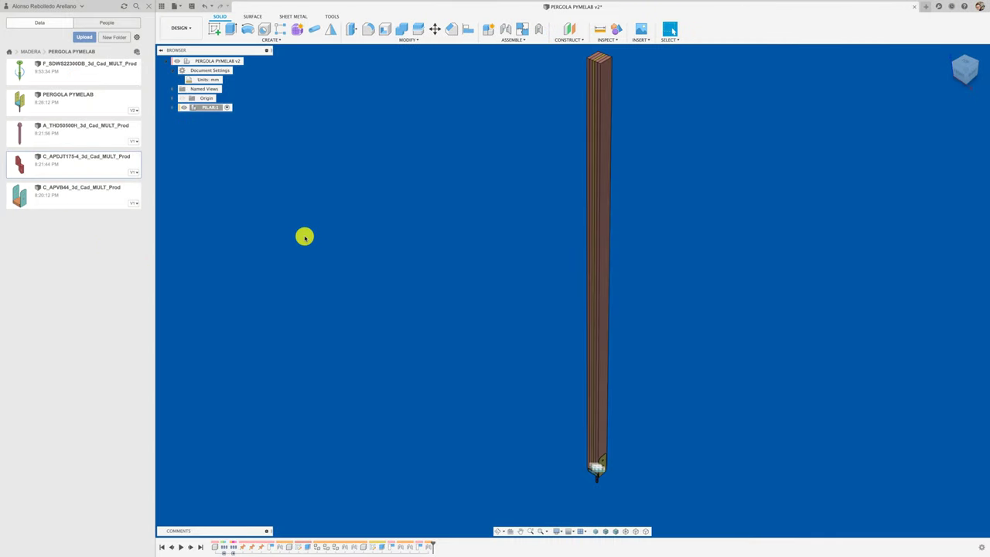
# Insert the saved F_SDWS22300DB screw into PILAR:1 and break its link to the source file
pyautogui.scroll(-1, 304, 237)
pyautogui.scroll(-2, 309, 239)
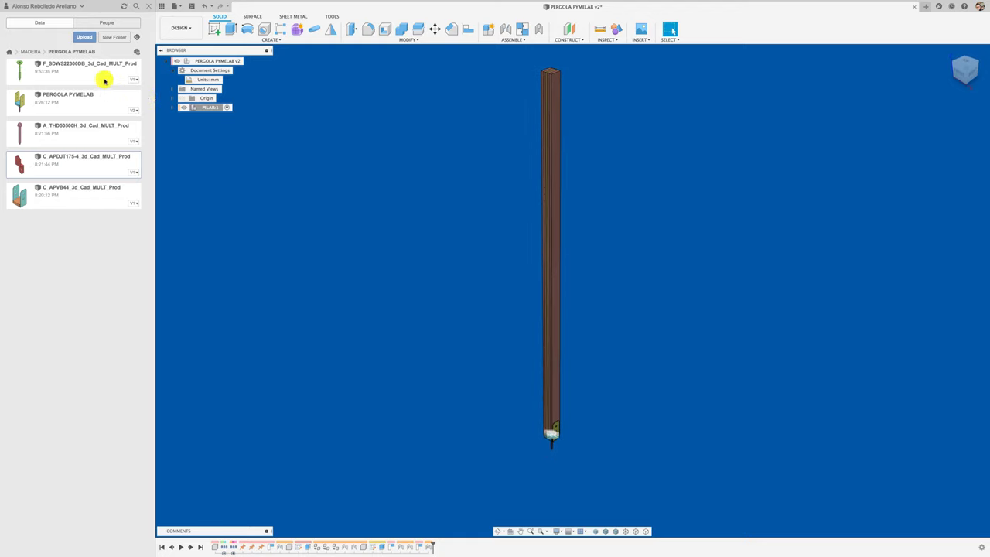
pyautogui.click(104, 80)
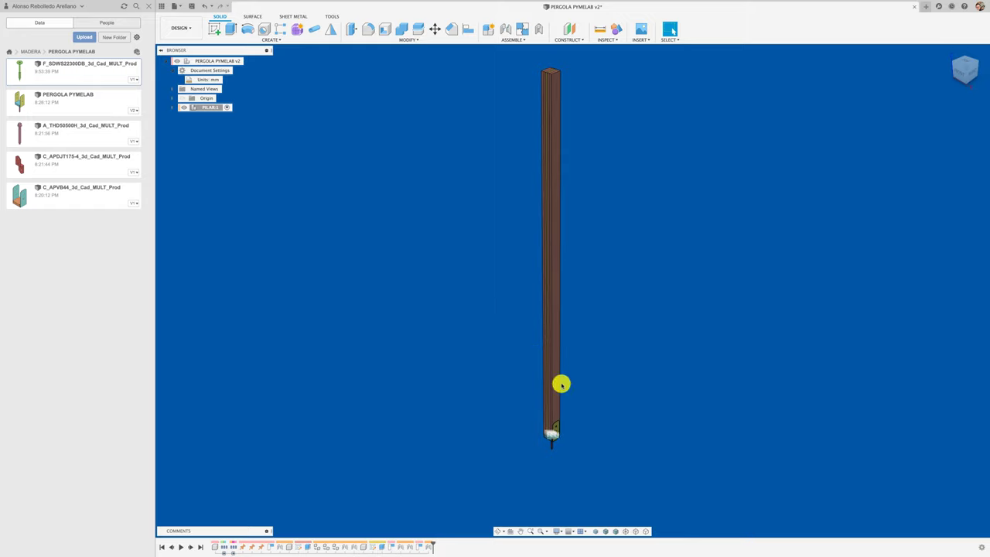
pyautogui.scroll(2, 562, 418)
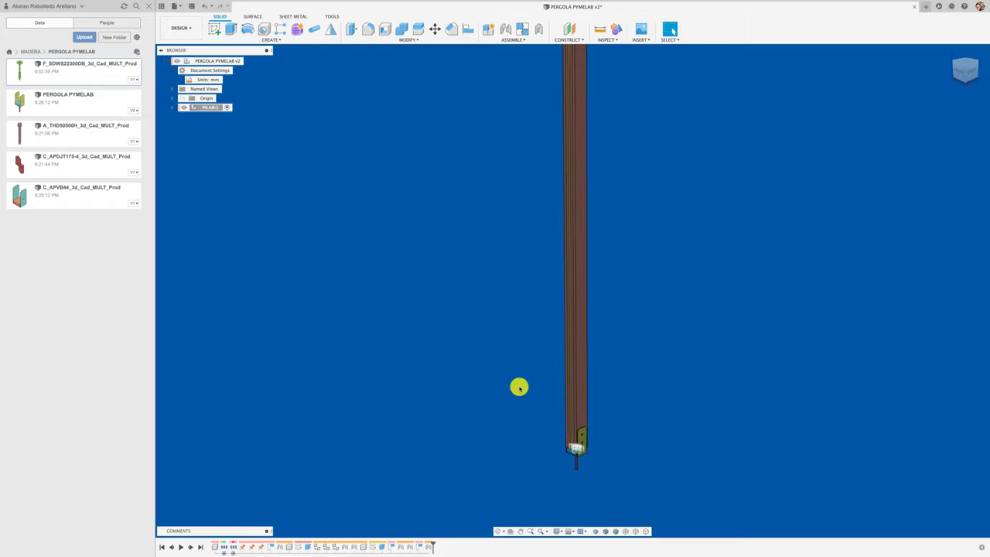
pyautogui.rightClick(95, 77)
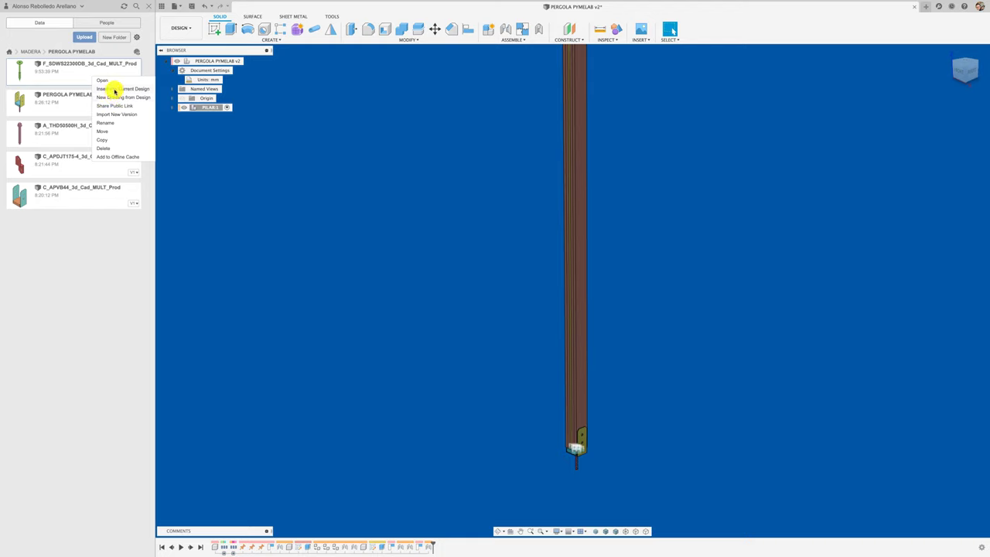
pyautogui.click(173, 107)
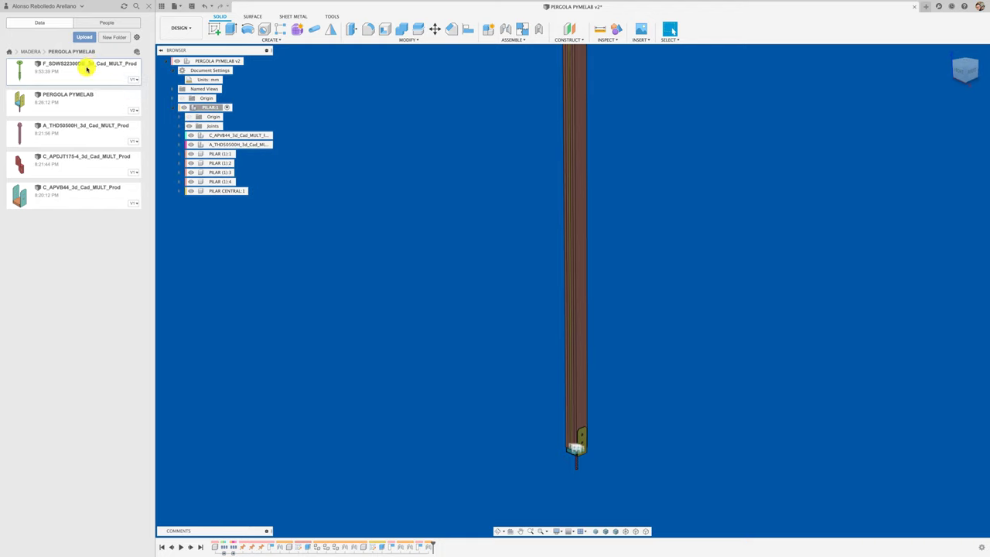
pyautogui.rightClick(93, 73)
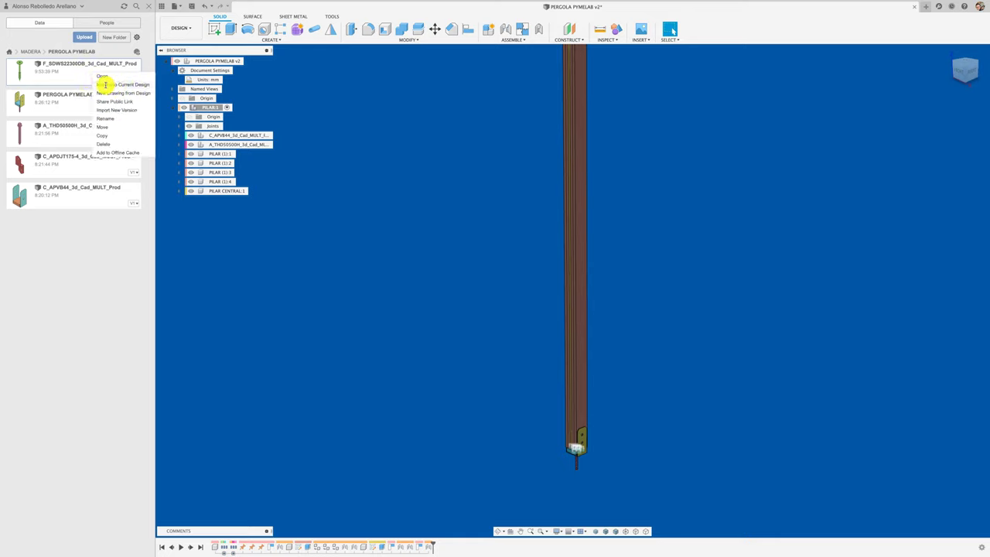
pyautogui.click(105, 85)
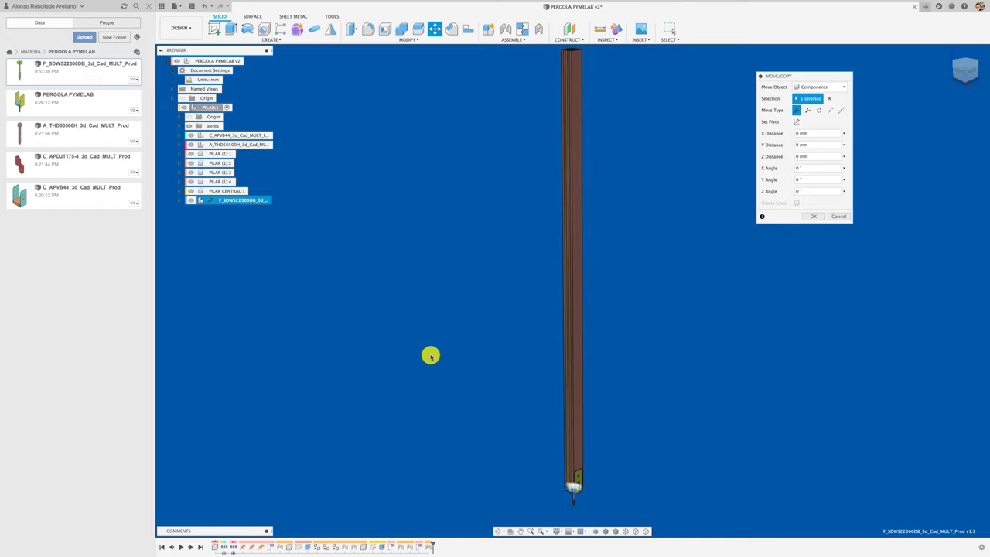
pyautogui.click(813, 217)
pyautogui.rightClick(230, 202)
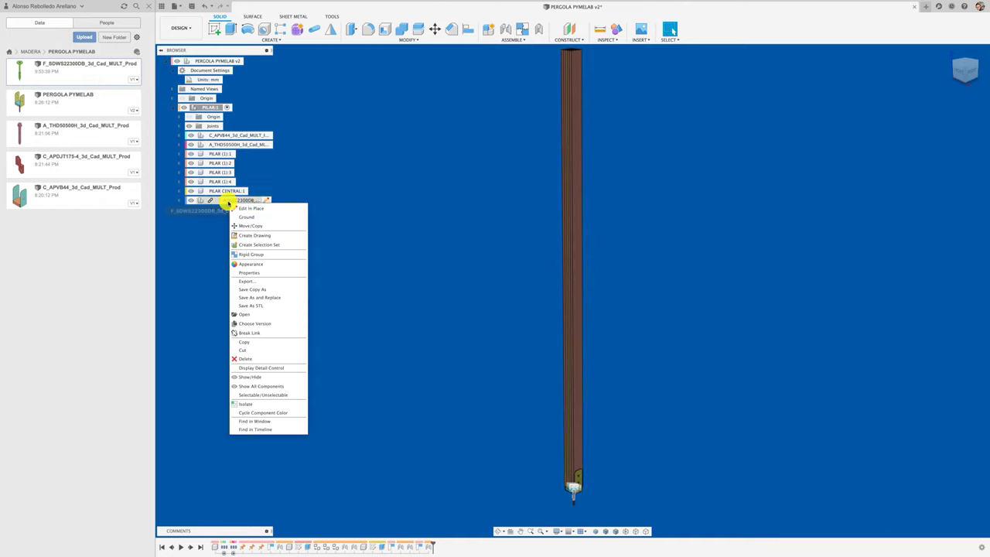
pyautogui.click(248, 331)
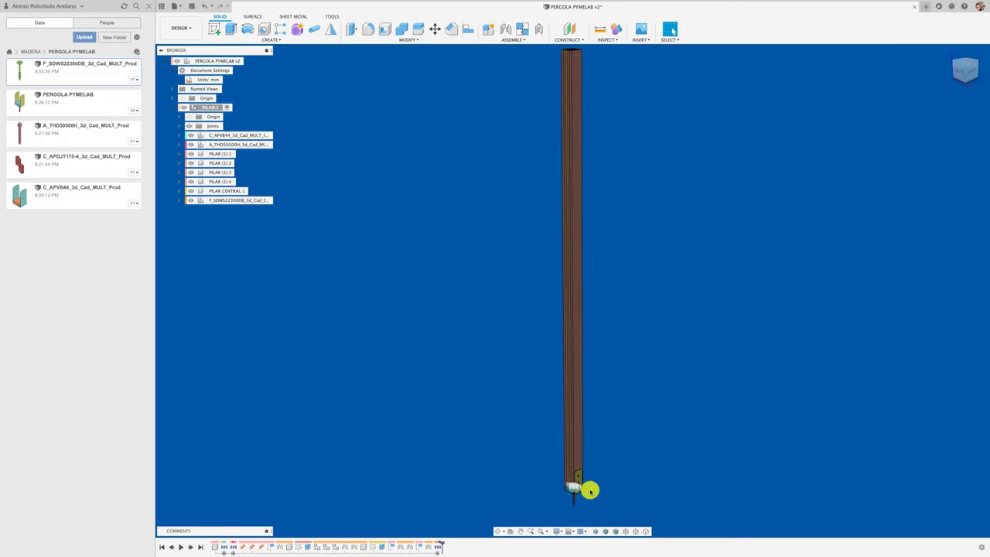
# Hide the five PILAR post pieces and the anchor, then drag the screw out beside the bracket
pyautogui.keyDown('shift'); pyautogui.moveTo(642, 480); pyautogui.dragTo(422, 351, button='middle'); pyautogui.keyUp('shift')
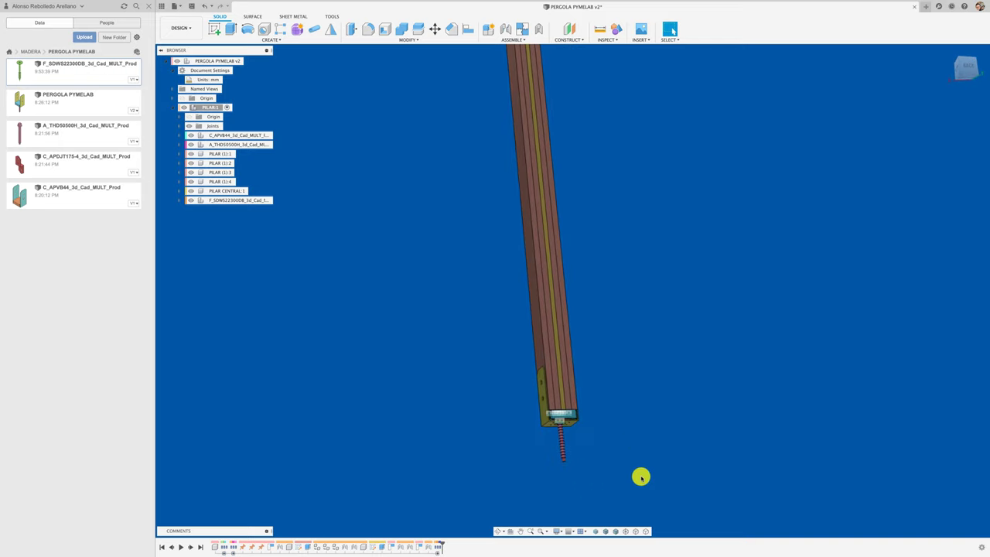
pyautogui.click(191, 191)
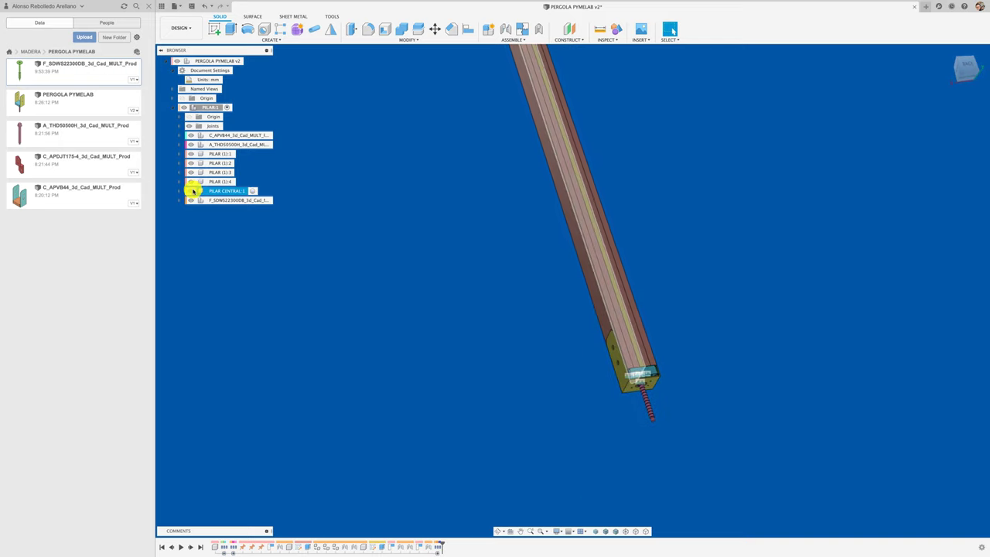
pyautogui.click(191, 181)
pyautogui.click(191, 173)
pyautogui.click(191, 163)
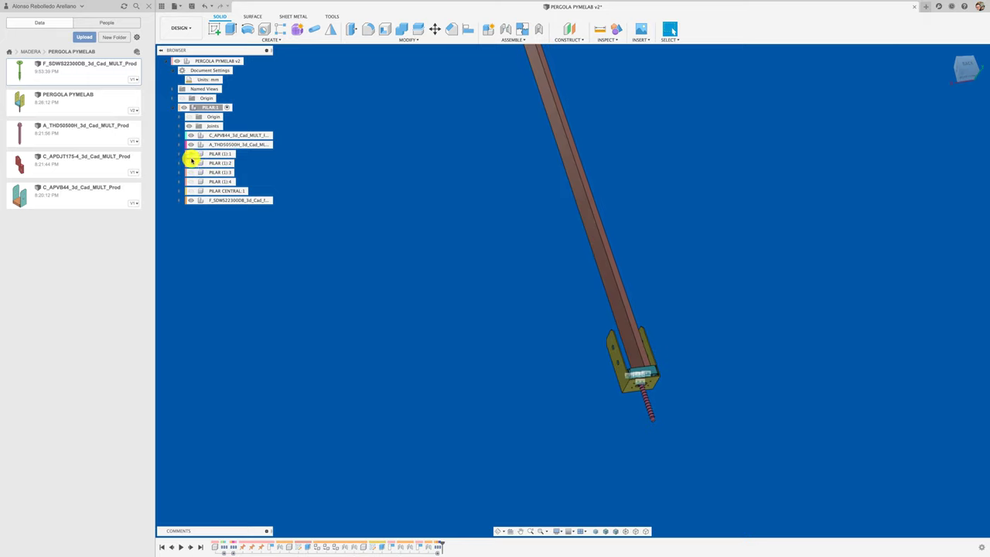
pyautogui.click(191, 154)
pyautogui.click(191, 145)
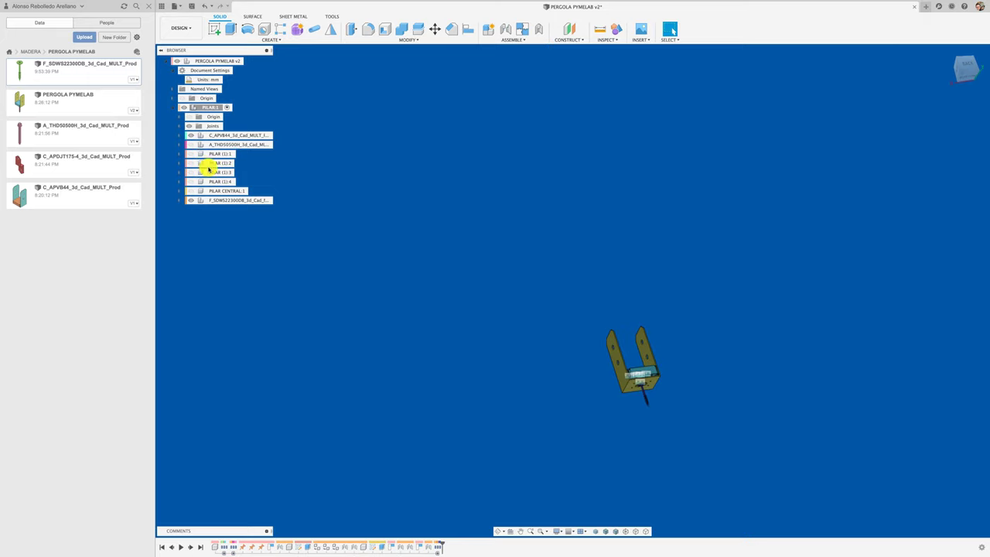
pyautogui.moveTo(647, 402); pyautogui.dragTo(696, 387)
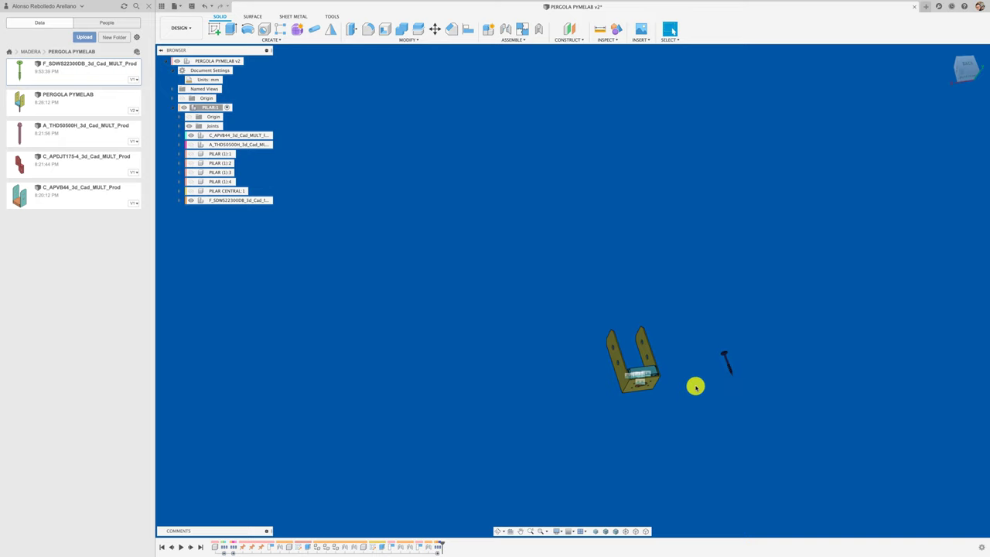
# Show the four PILAR (1) post pieces again and select the F_SDWS22300DB screw component
pyautogui.click(190, 181)
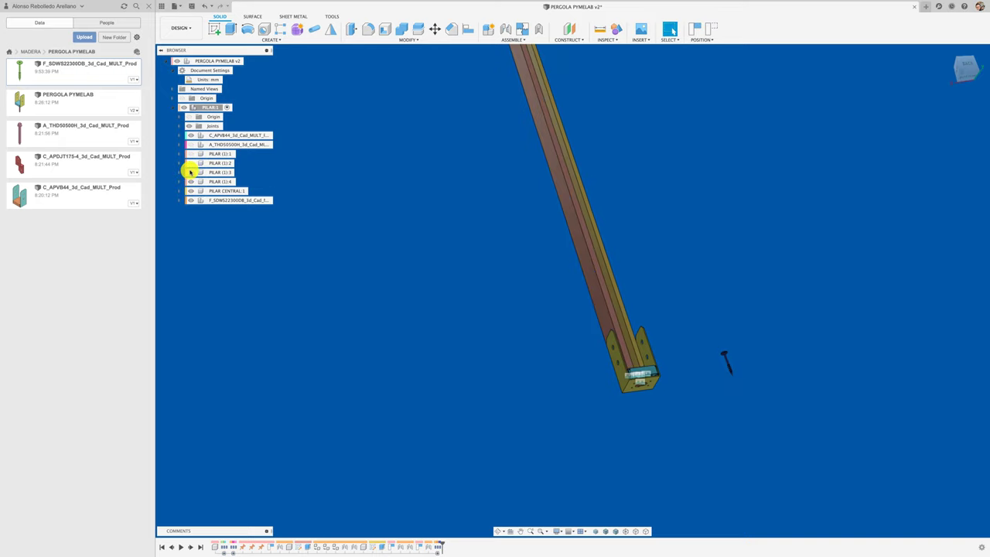
pyautogui.click(190, 171)
pyautogui.click(190, 162)
pyautogui.click(190, 154)
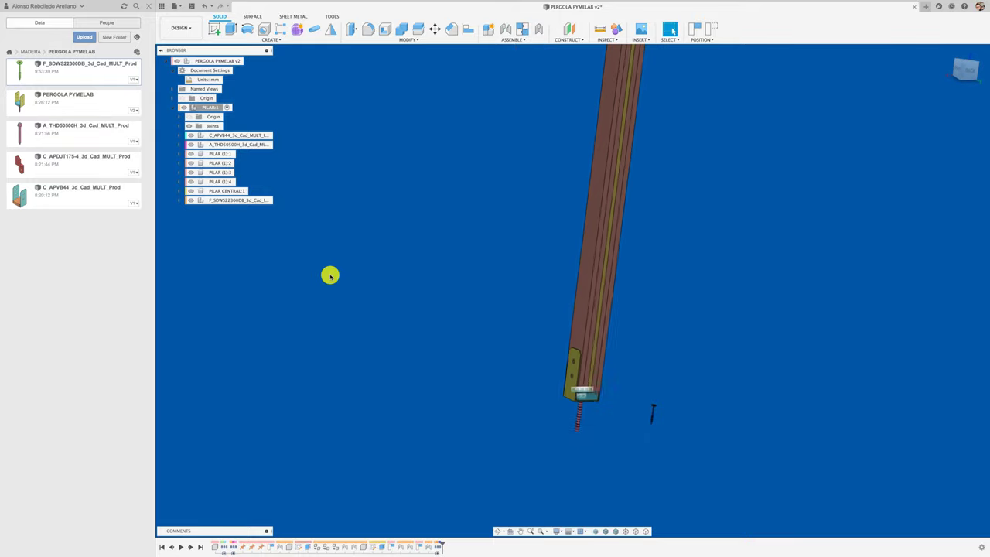
pyautogui.keyDown('shift'); pyautogui.moveTo(331, 277); pyautogui.dragTo(429, 298, button='middle'); pyautogui.keyUp('shift')
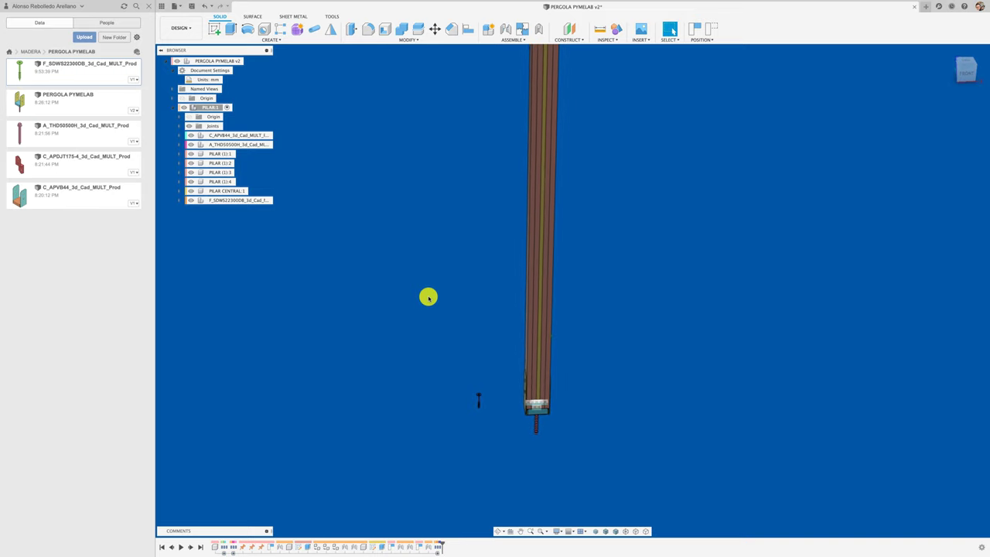
pyautogui.click(242, 201)
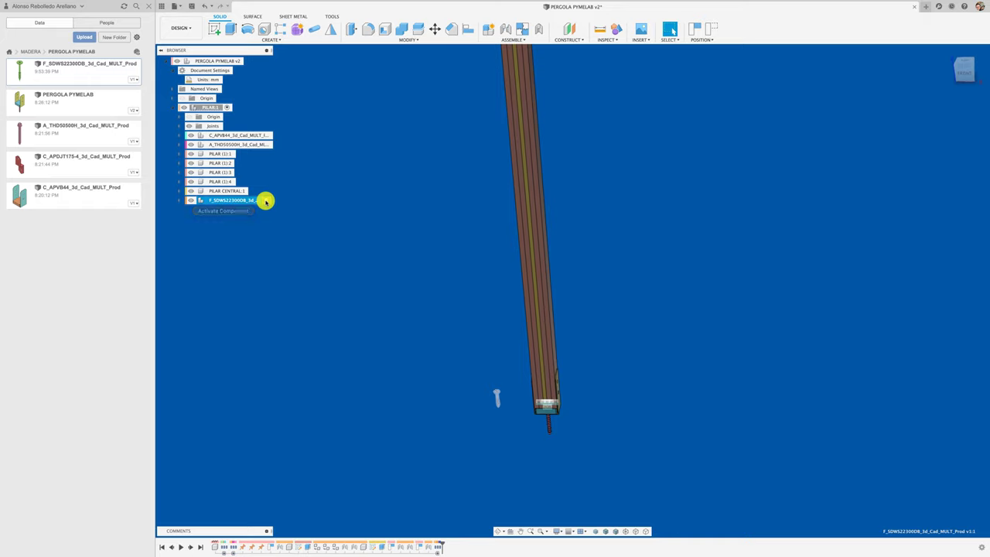
# With the screw component active, rotate it 90° about Y and raise it 41 mm in Z
pyautogui.click(265, 201)
pyautogui.press('m')
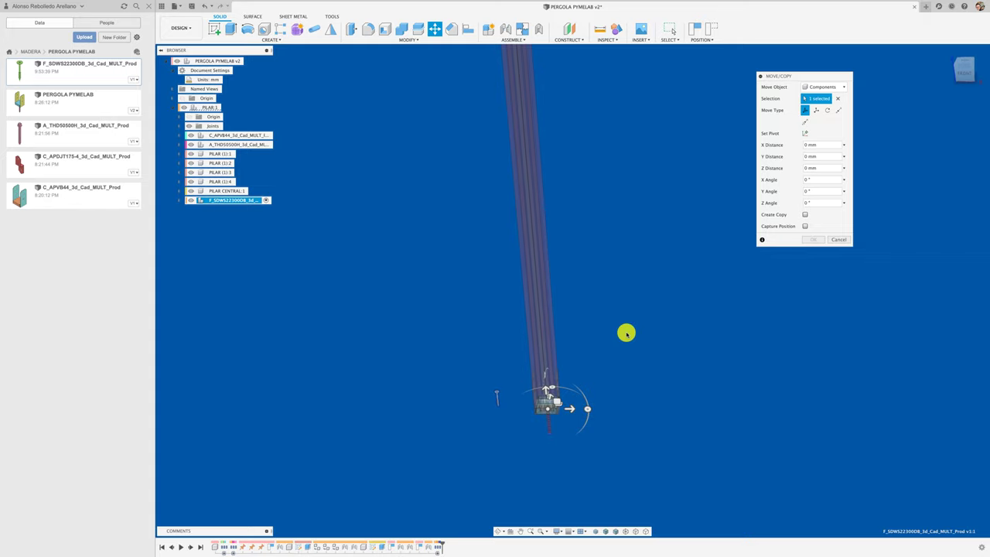
pyautogui.click(964, 75)
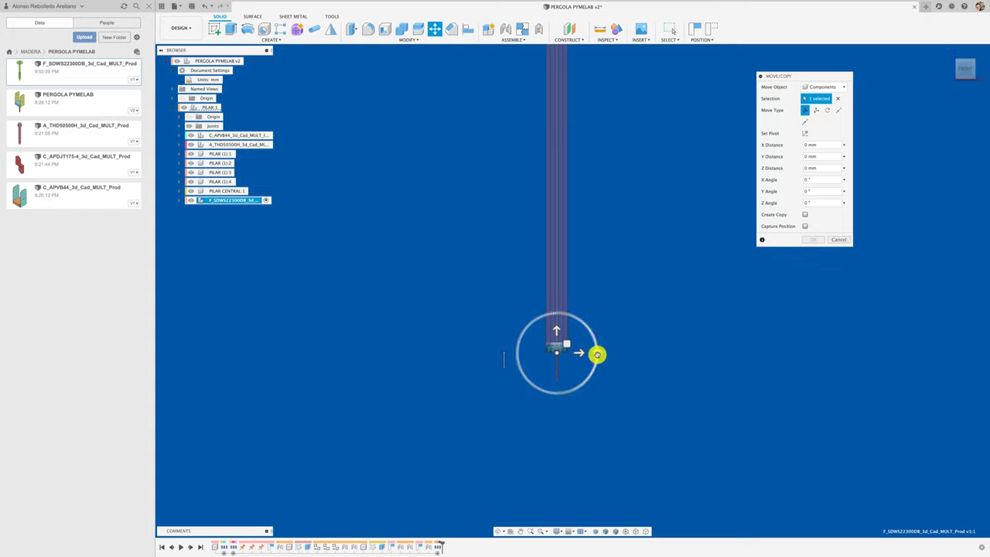
pyautogui.moveTo(595, 354)
pyautogui.mouseDown()
pyautogui.moveTo(571, 391)
pyautogui.moveTo(550, 396)
pyautogui.mouseUp()
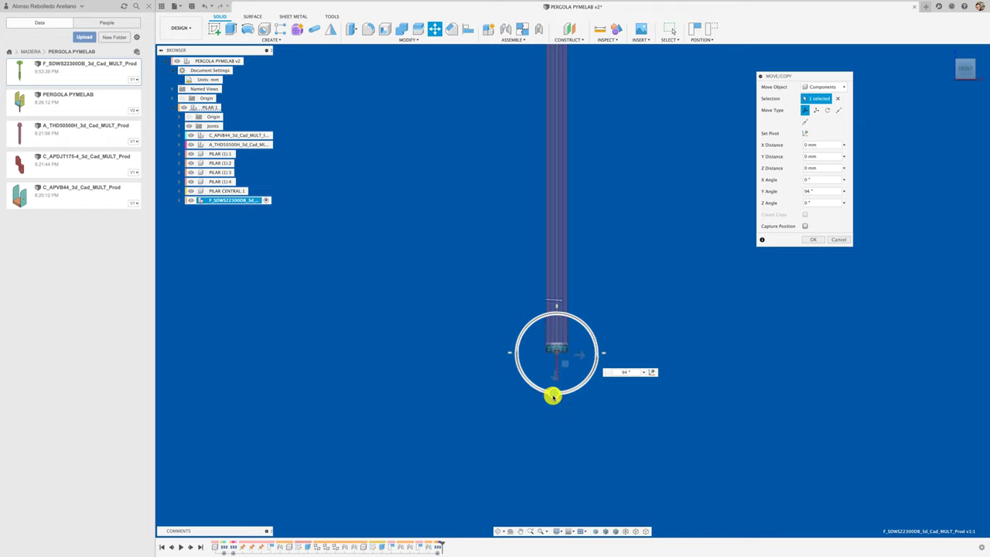
pyautogui.scroll(3, 586, 317)
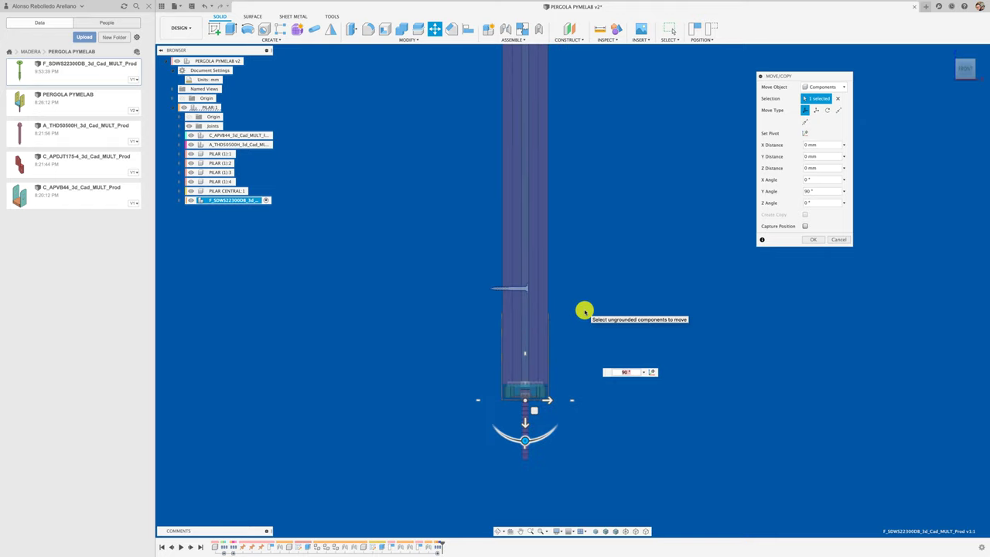
pyautogui.moveTo(546, 400); pyautogui.dragTo(569, 399)
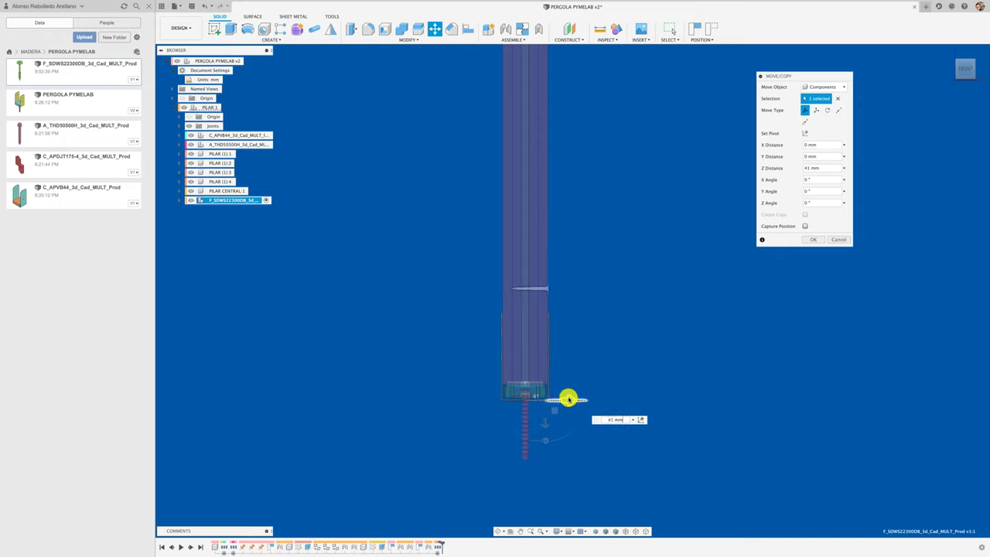
# Check and confirm the screw's new position, then reactivate PILAR:1
pyautogui.scroll(2, 528, 263)
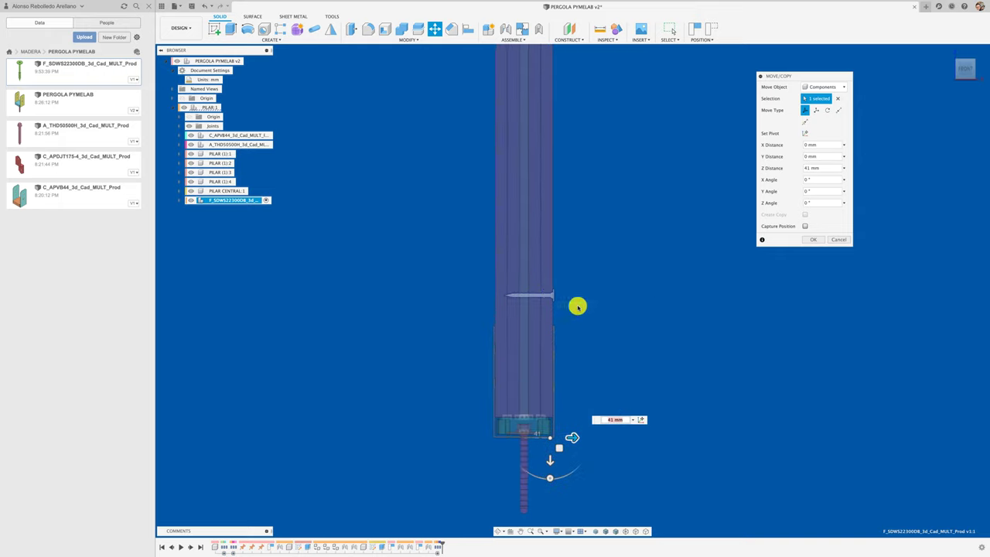
pyautogui.scroll(1, 578, 307)
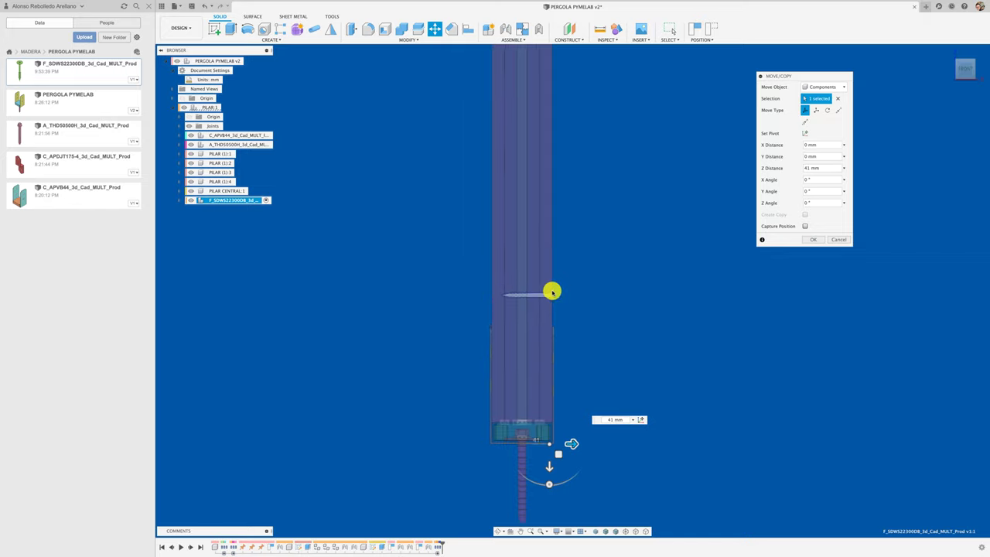
pyautogui.scroll(2, 552, 287)
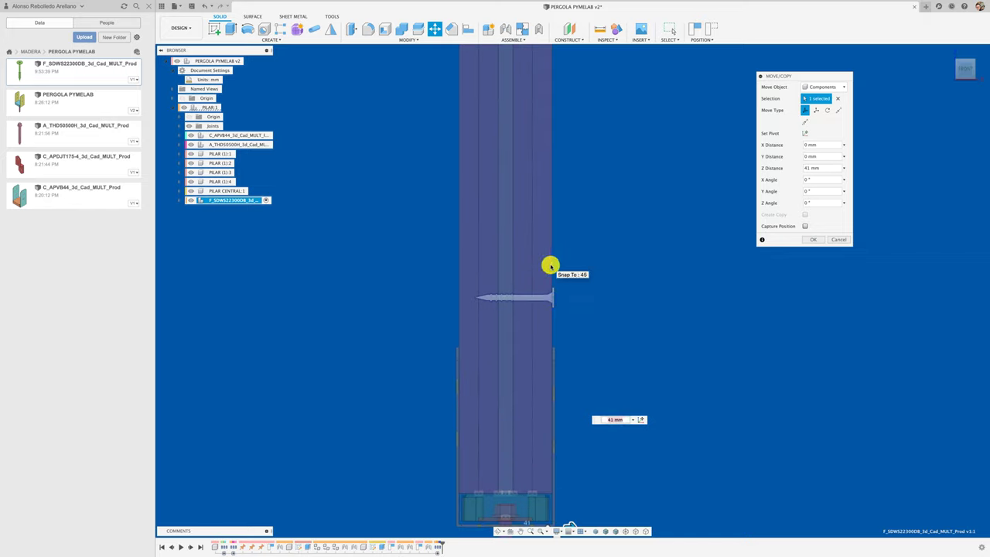
pyautogui.scroll(-1, 550, 266)
pyautogui.scroll(-1, 550, 266)
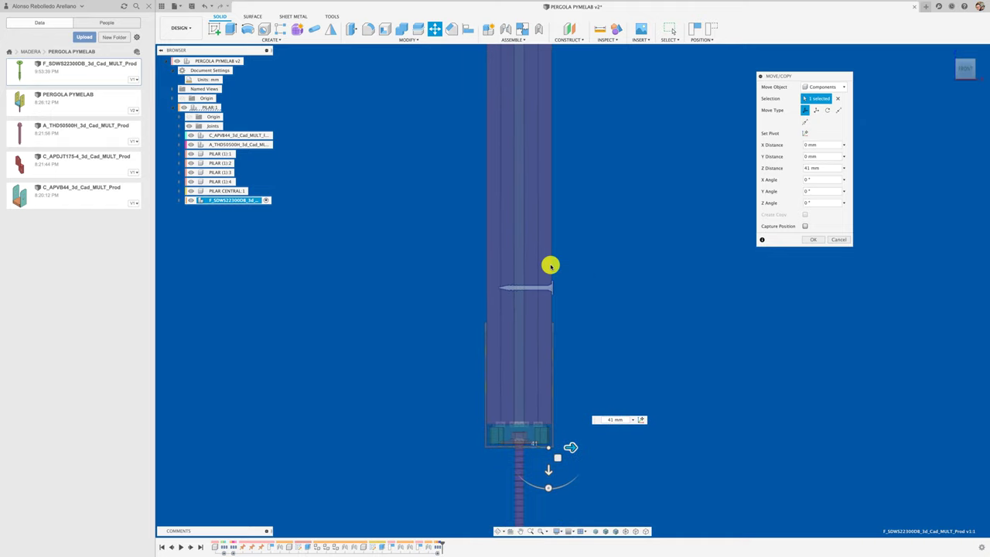
pyautogui.scroll(-1, 550, 266)
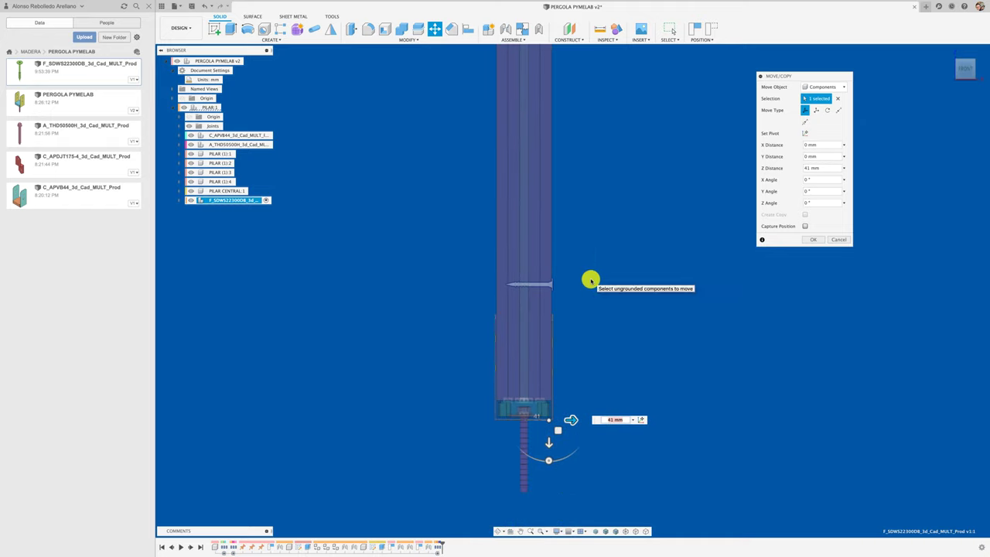
pyautogui.keyDown('shift'); pyautogui.moveTo(590, 280); pyautogui.dragTo(804, 243, button='middle'); pyautogui.keyUp('shift')
pyautogui.click(815, 240)
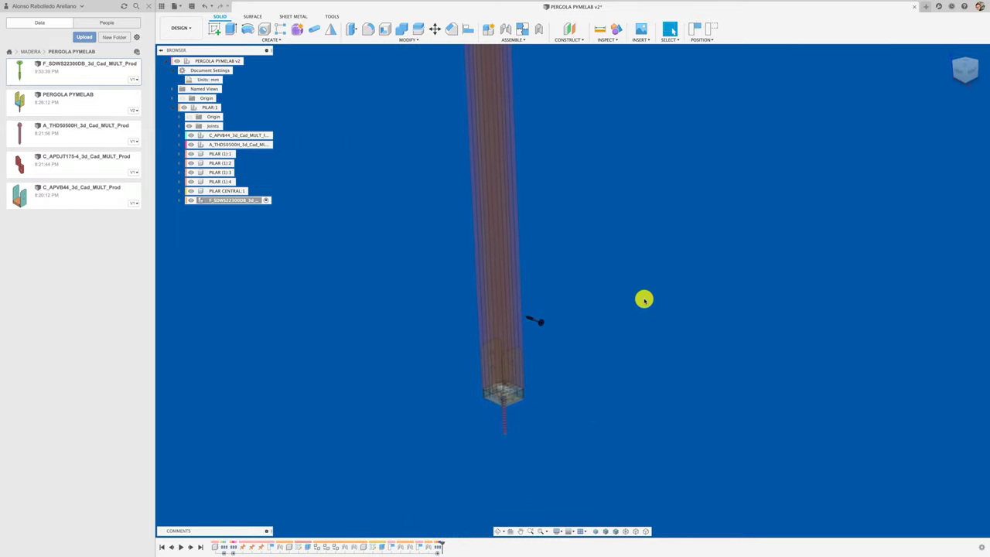
pyautogui.click(225, 108)
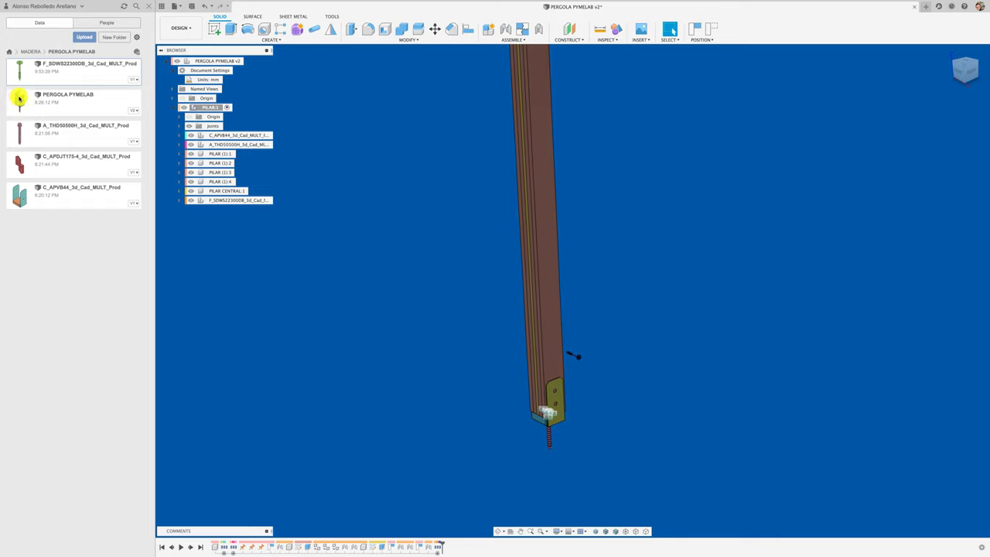
# Save the design as version v3, then start a sketch on the post's front face
pyautogui.click(192, 6)
pyautogui.click(499, 279)
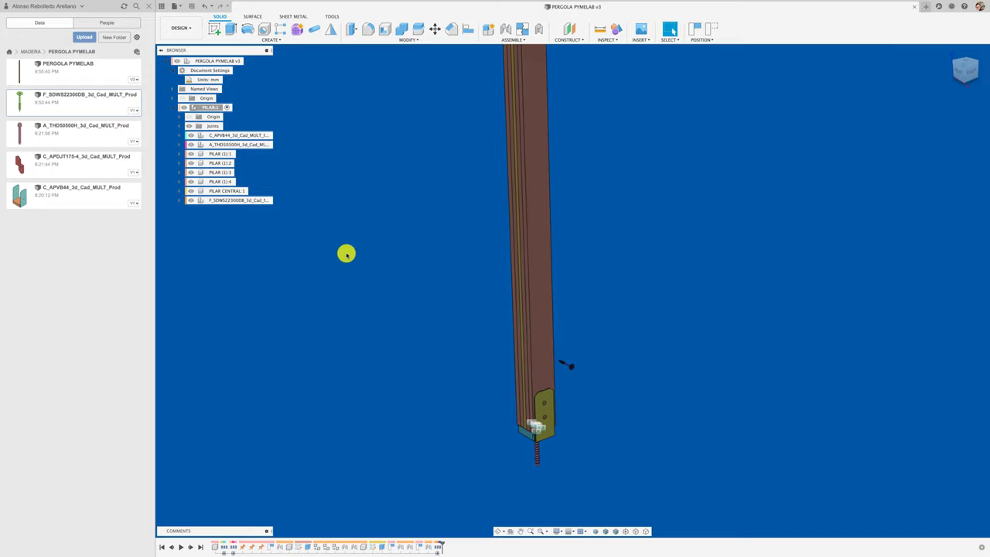
pyautogui.click(544, 290)
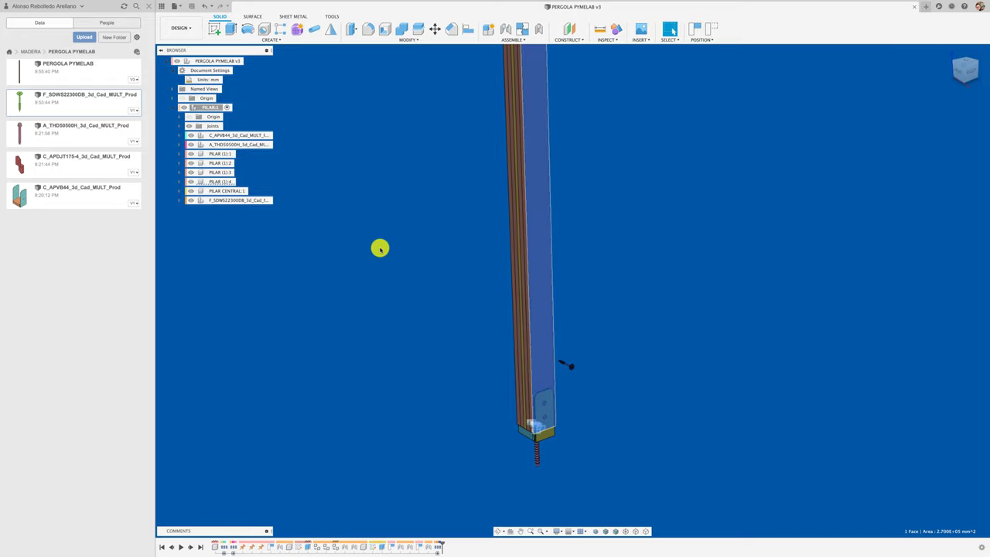
pyautogui.click(381, 250)
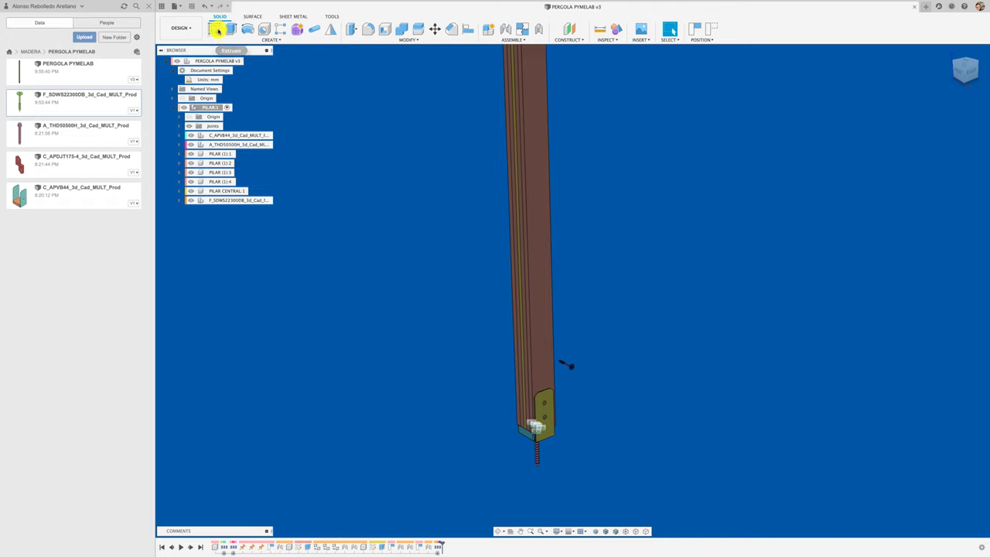
# Start a sketch on the post's front face, view it head-on, and place a sketch point
pyautogui.click(216, 28)
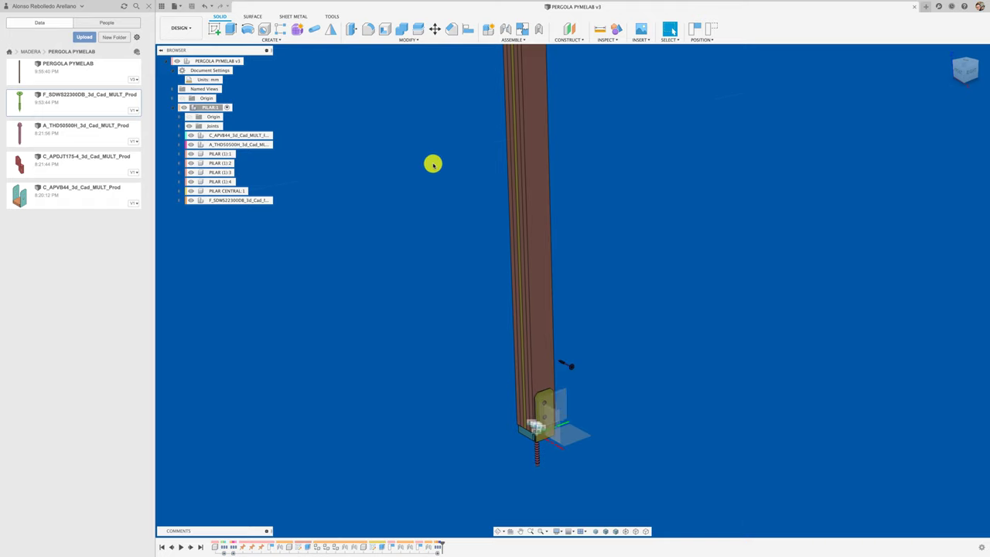
pyautogui.click(535, 245)
pyautogui.click(493, 283)
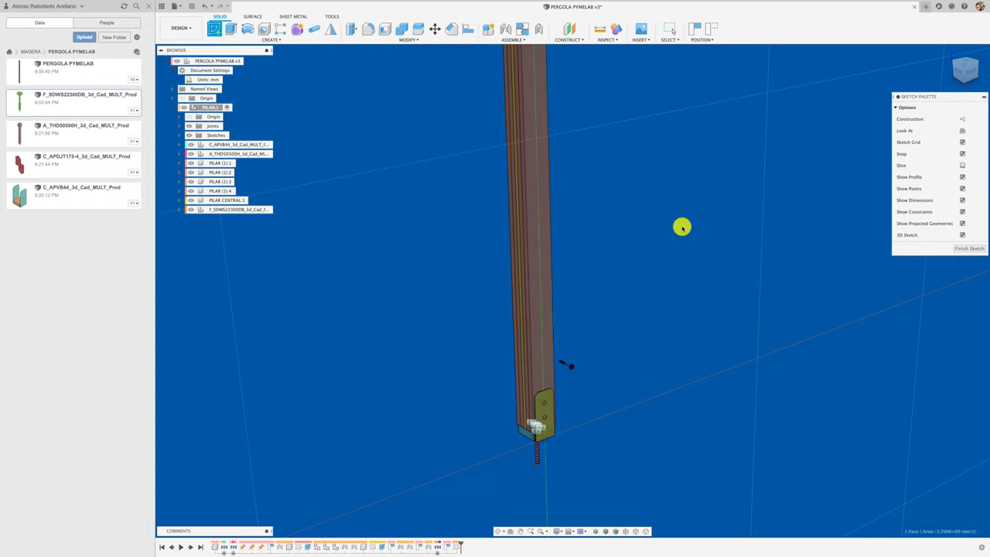
pyautogui.click(511, 532)
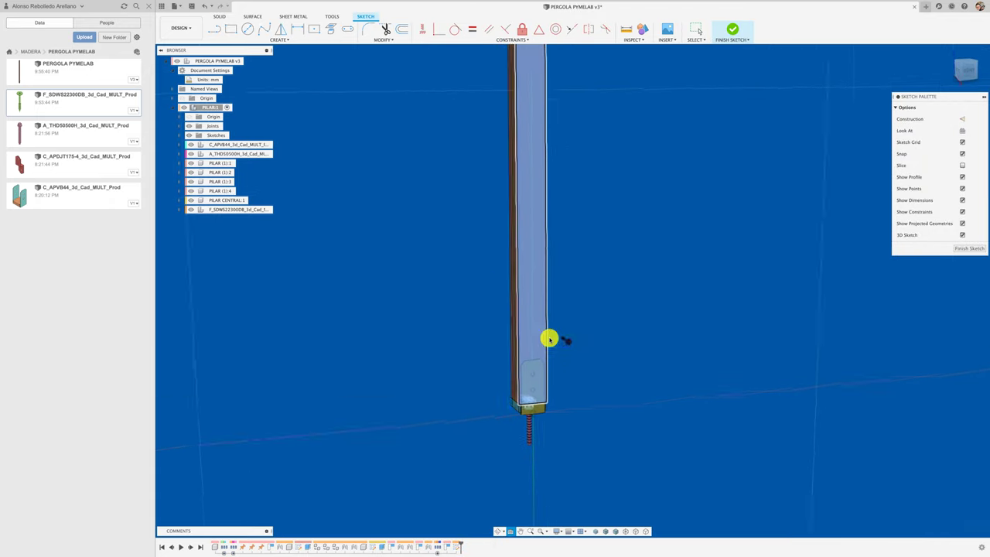
pyautogui.scroll(3, 645, 325)
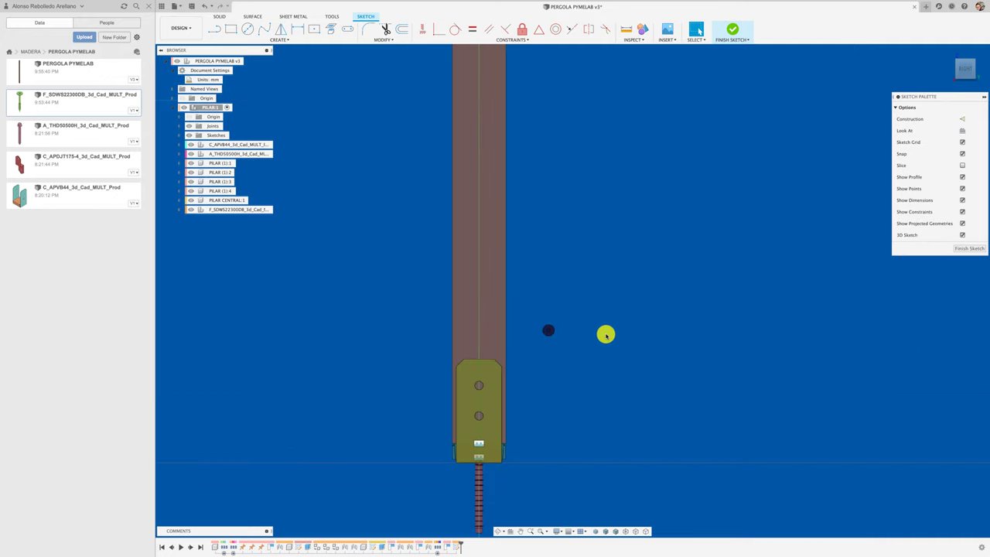
pyautogui.click(282, 40)
pyautogui.moveTo(223, 122)
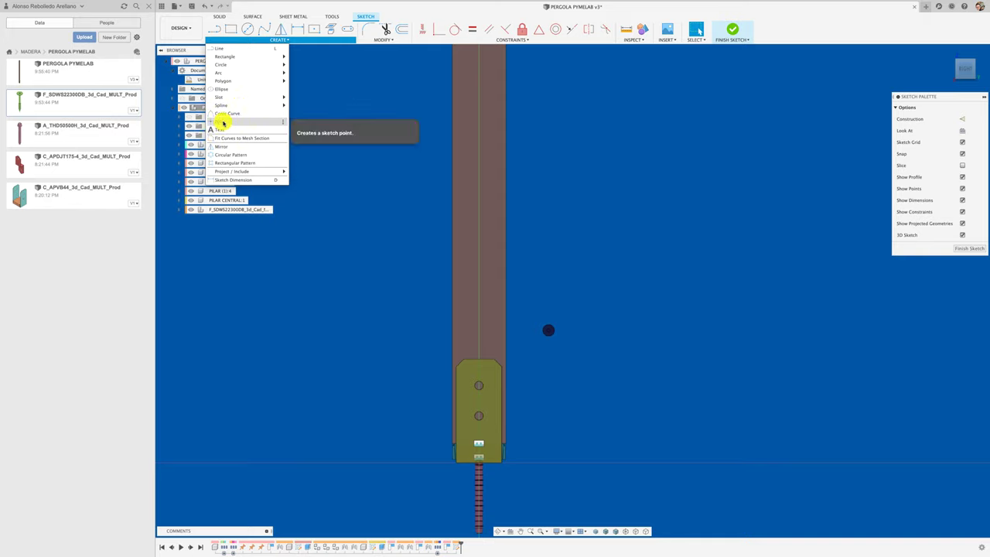
pyautogui.click(223, 122)
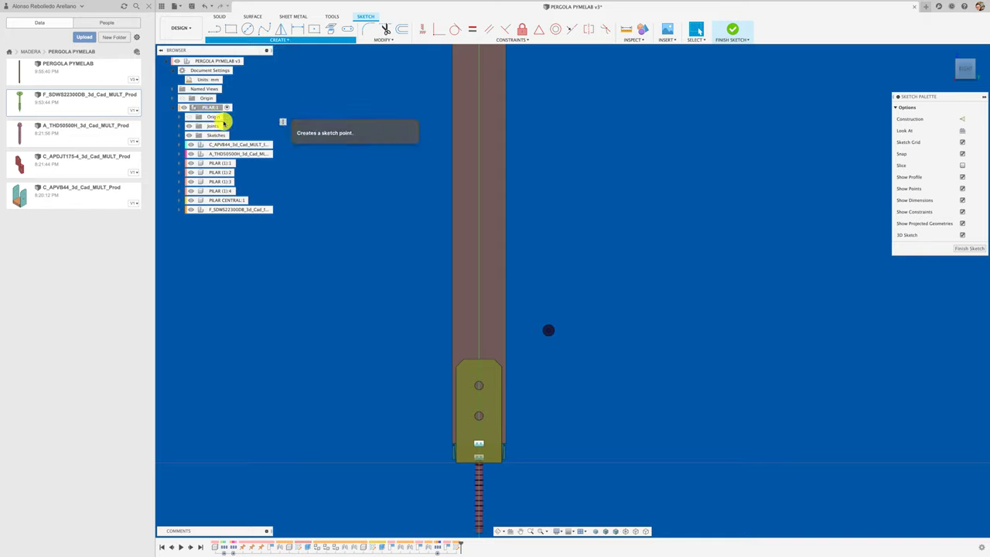
pyautogui.click(465, 313)
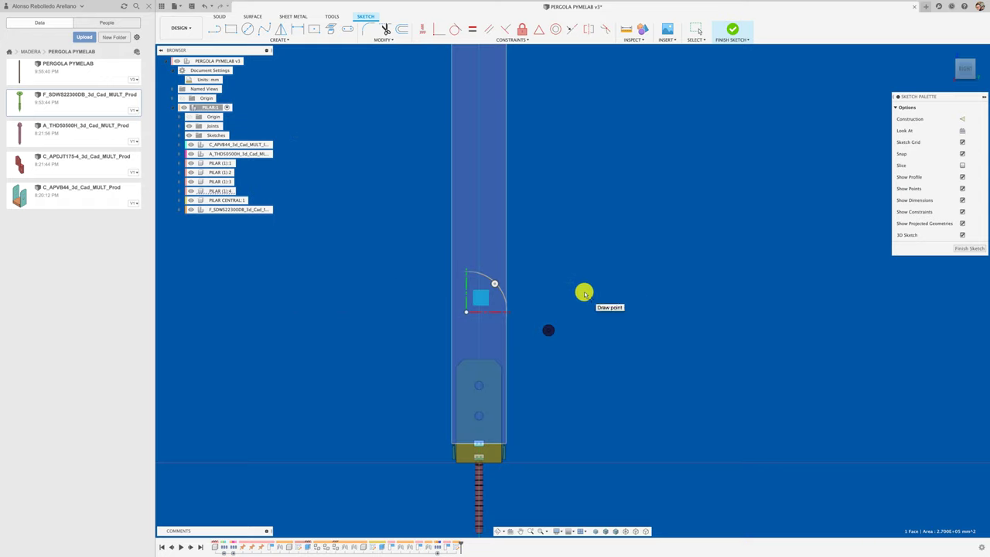
pyautogui.press('Escape')
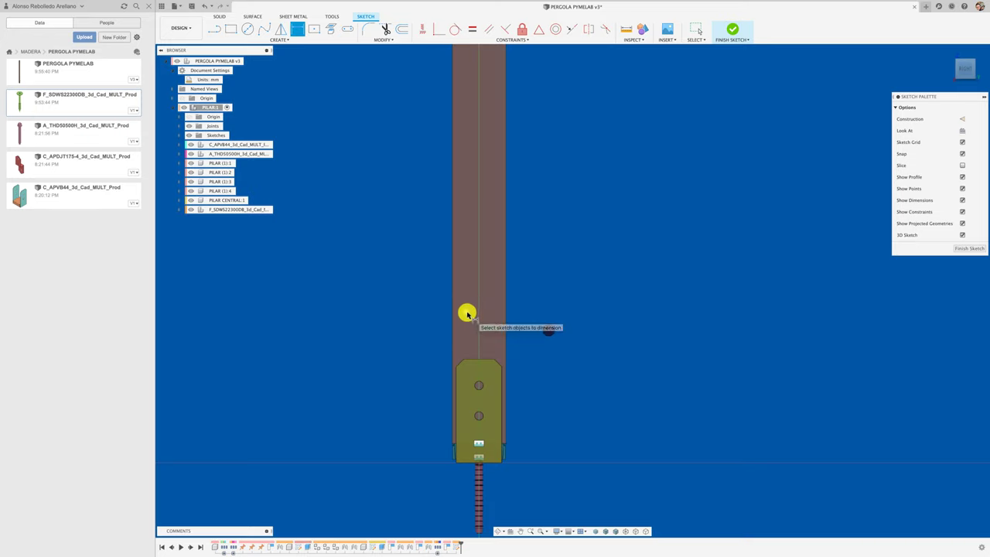
# Dimension the sketch point 25 mm horizontally from the post edge
pyautogui.press('d')
pyautogui.click(465, 312)
pyautogui.click(428, 294)
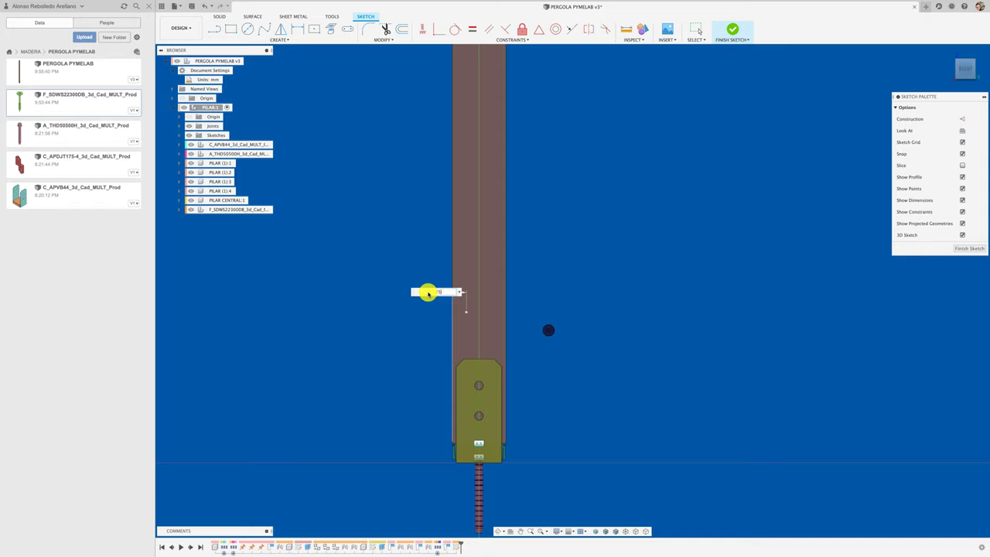
pyautogui.write('25')
pyautogui.press('Return')
pyautogui.press('r')
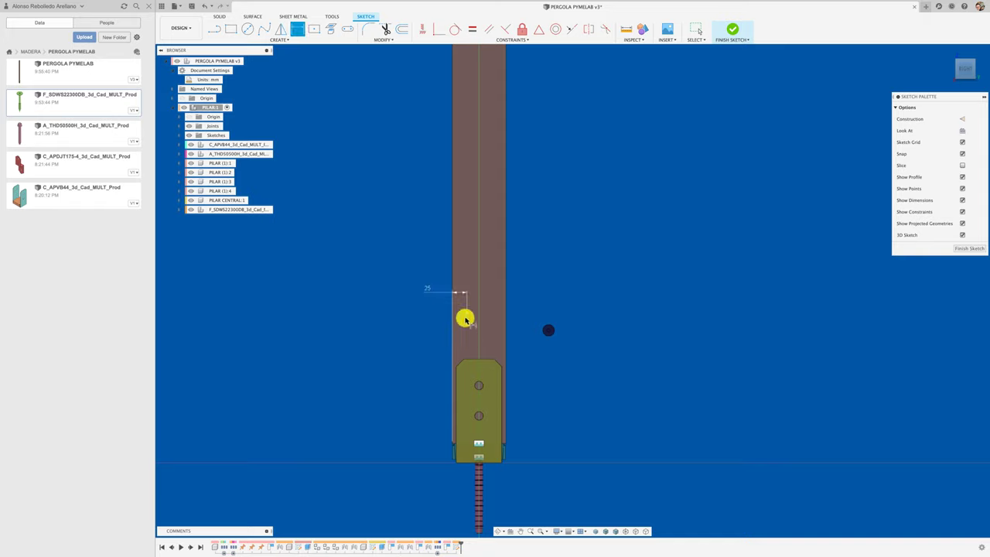
# Dimension the point 200 mm vertically above the post's bottom corner
pyautogui.scroll(2, 449, 433)
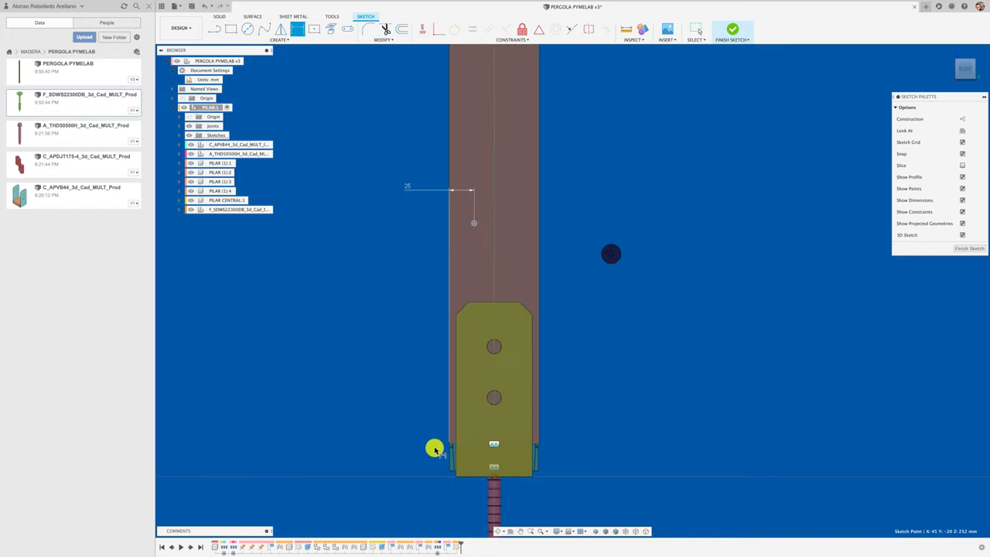
pyautogui.scroll(3, 434, 446)
pyautogui.click(459, 432)
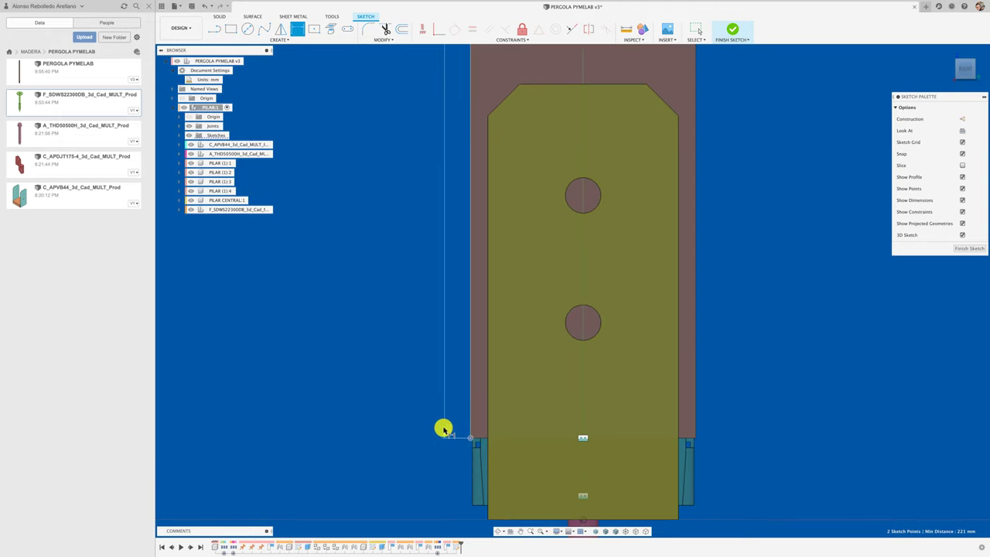
pyautogui.scroll(-1, 429, 410)
pyautogui.click(407, 331)
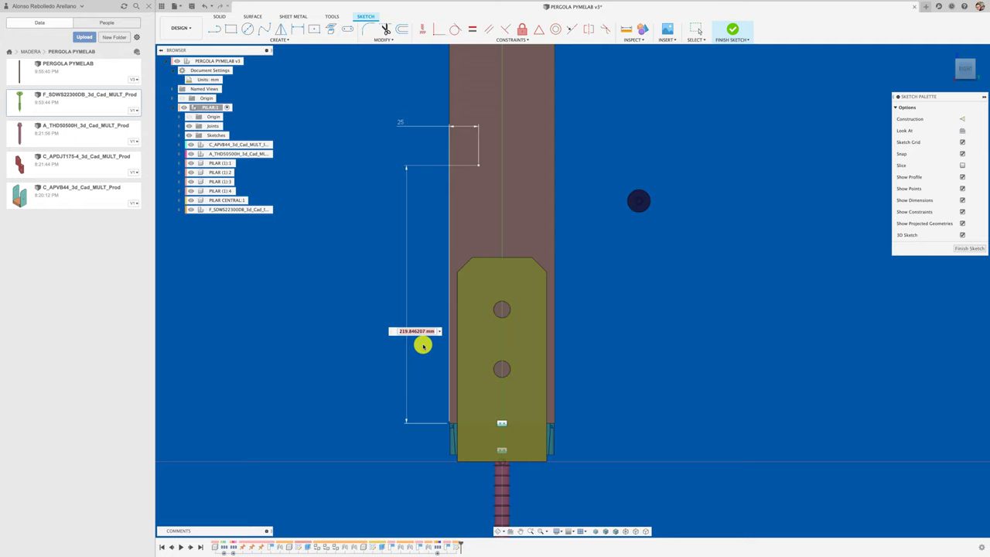
pyautogui.press('Return')
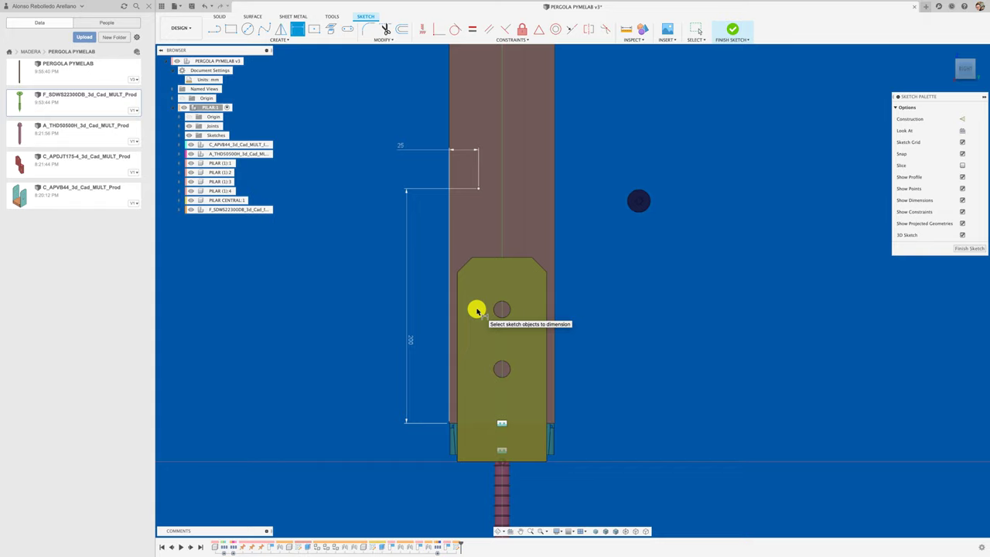
pyautogui.scroll(-3, 478, 311)
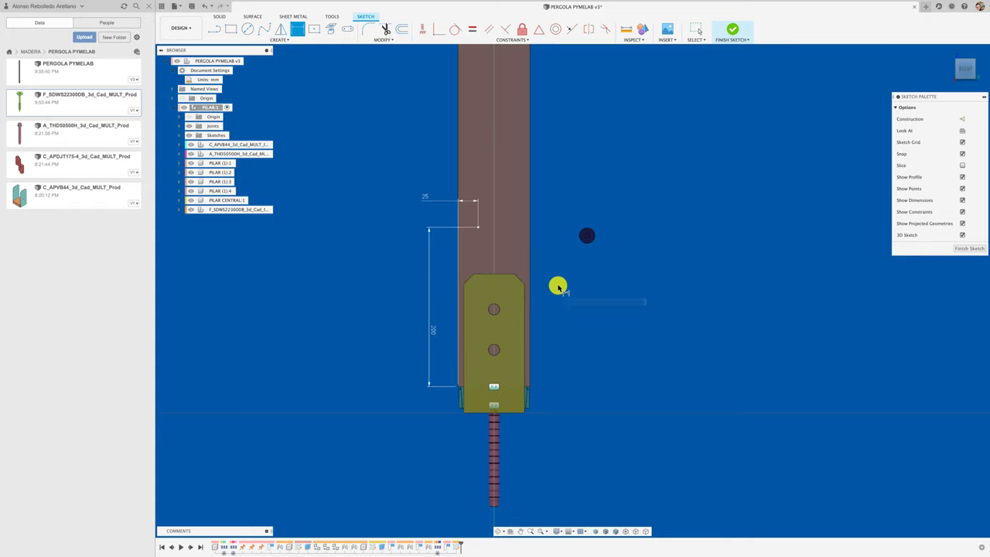
pyautogui.moveTo(579, 283); pyautogui.dragTo(583, 361, button='middle')
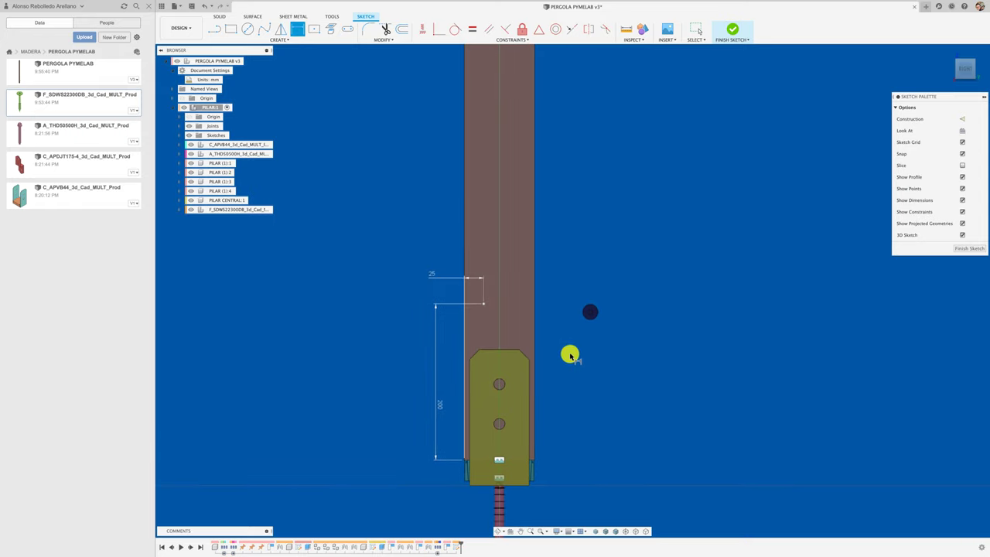
pyautogui.click(279, 39)
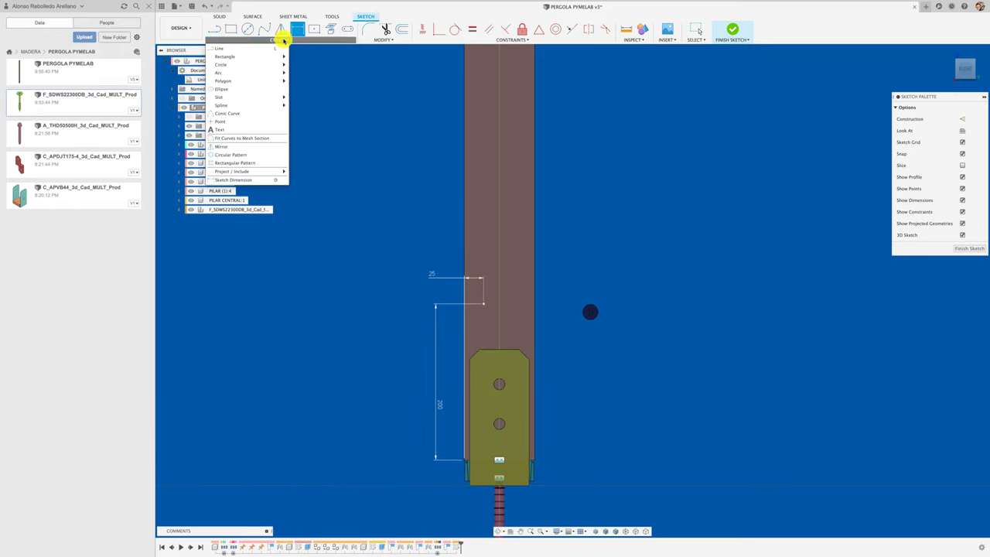
pyautogui.click(236, 122)
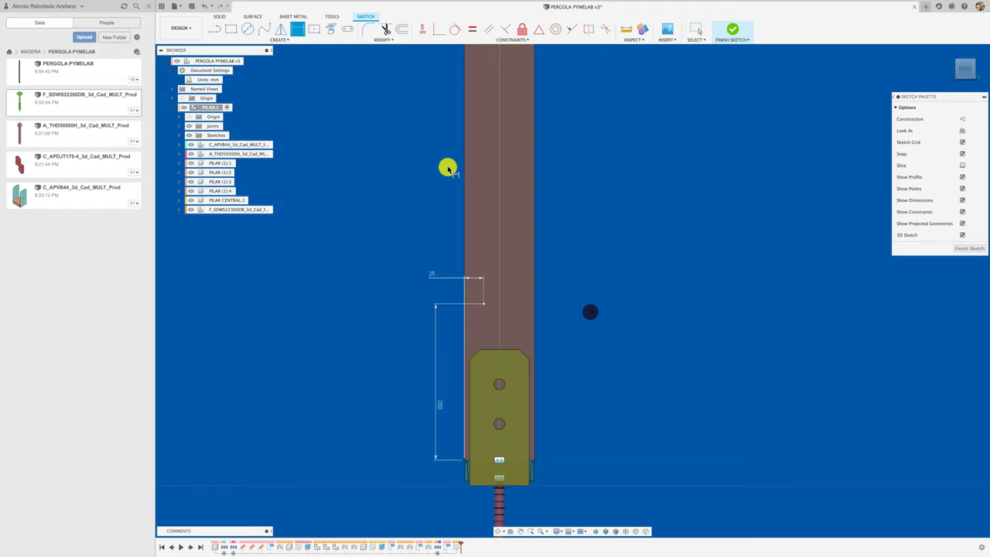
pyautogui.click(475, 290)
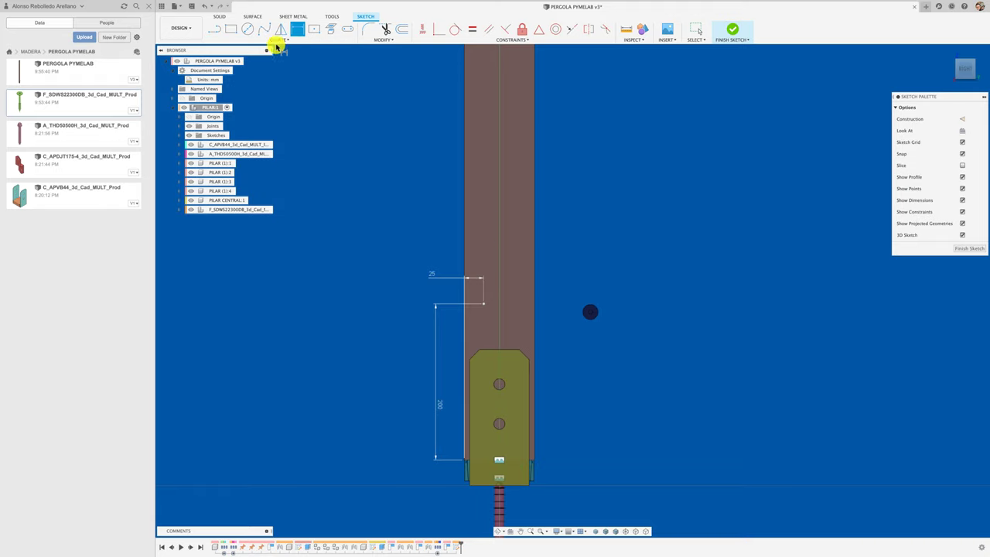
pyautogui.click(282, 39)
pyautogui.moveTo(221, 105)
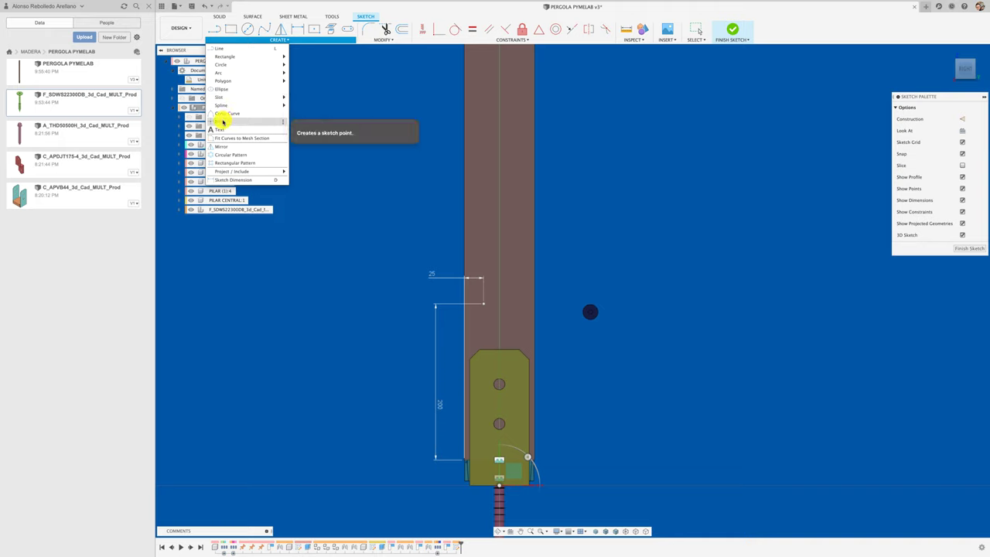
pyautogui.click(967, 249)
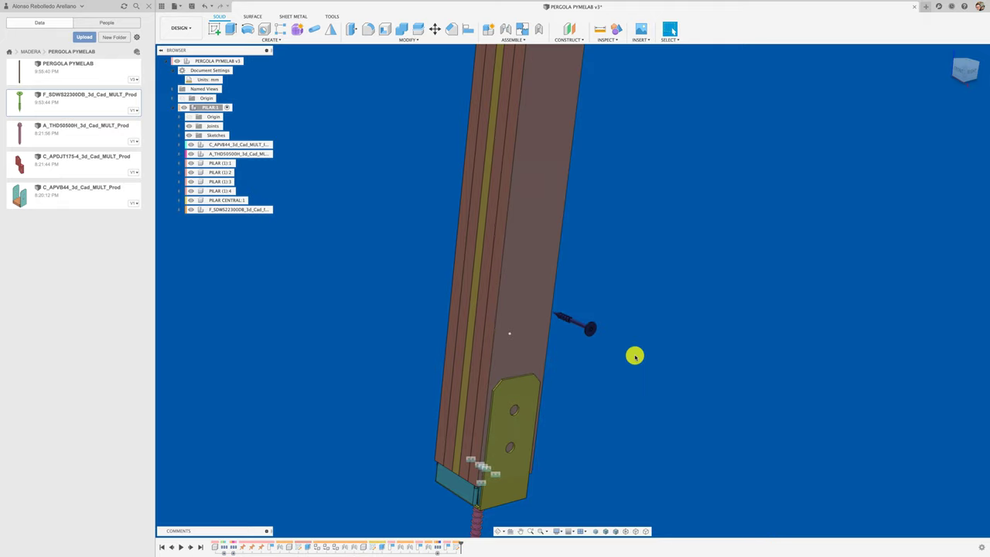
# Orbit and zoom to the screw, then start a Joint from the screw head's centre
pyautogui.keyDown('shift'); pyautogui.moveTo(634, 353); pyautogui.dragTo(639, 361, button='middle'); pyautogui.keyUp('shift')
pyautogui.scroll(2, 502, 391)
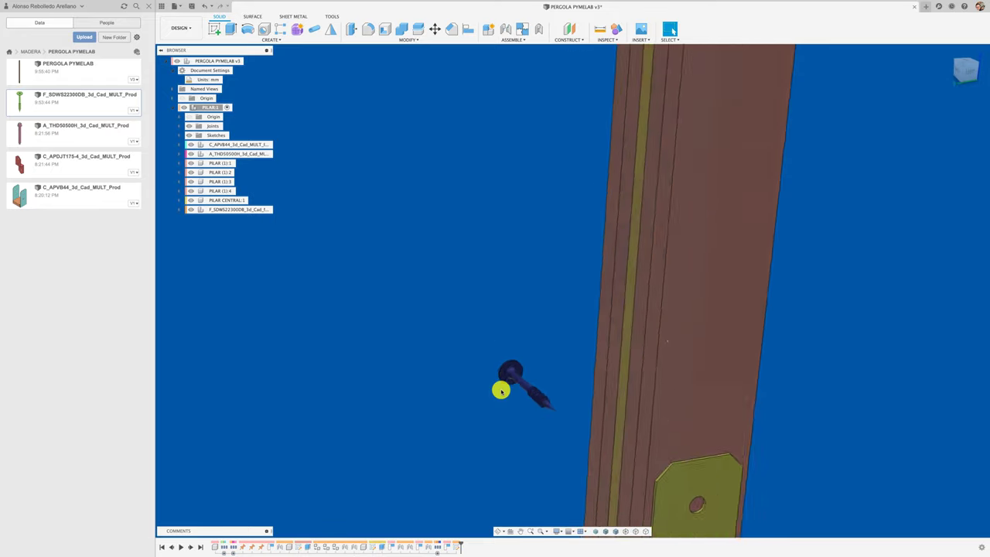
pyautogui.scroll(3, 502, 392)
pyautogui.scroll(3, 502, 393)
pyautogui.scroll(1, 502, 393)
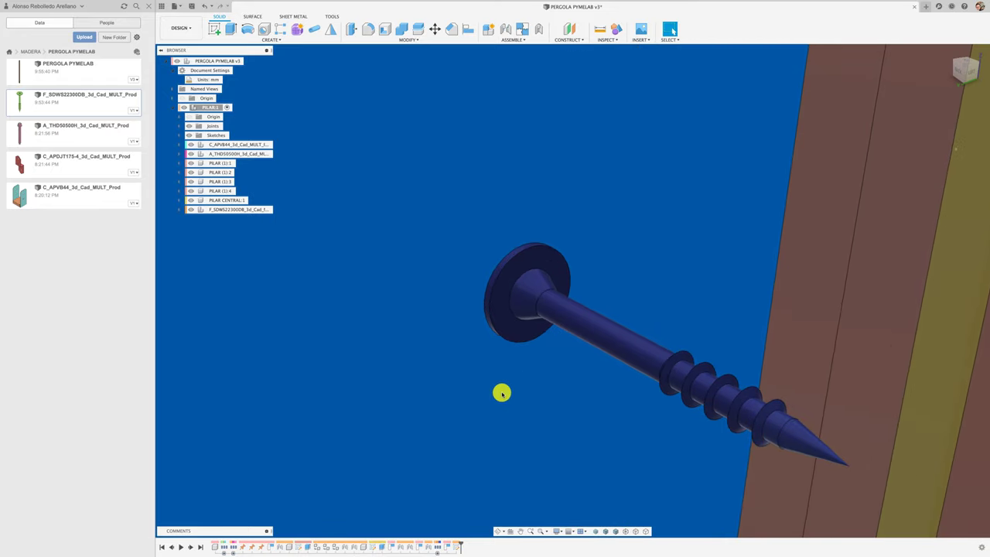
pyautogui.press('j')
pyautogui.click(515, 295)
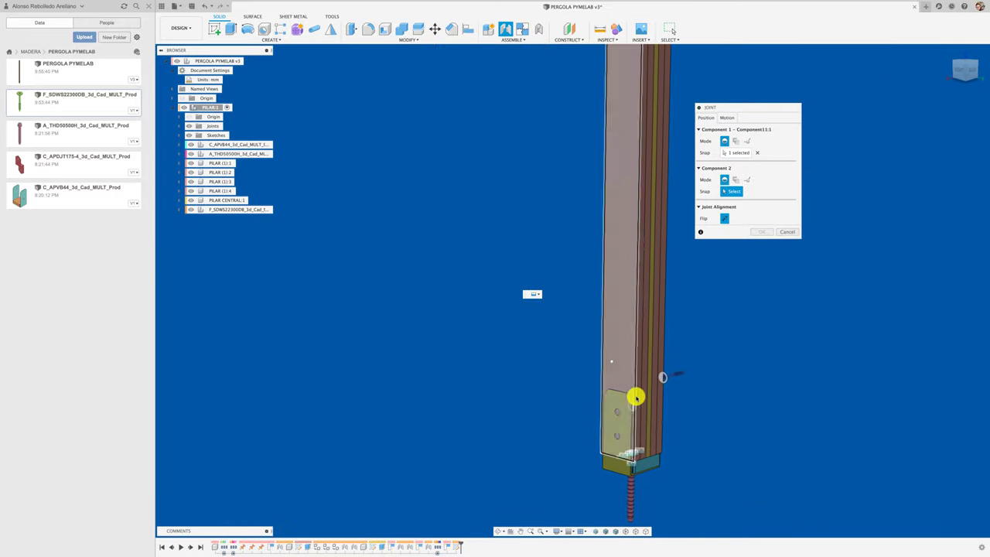
# Joint the screw head to the post's sketch point, then select F_SDWS22300DB in the browser
pyautogui.scroll(5, 635, 397)
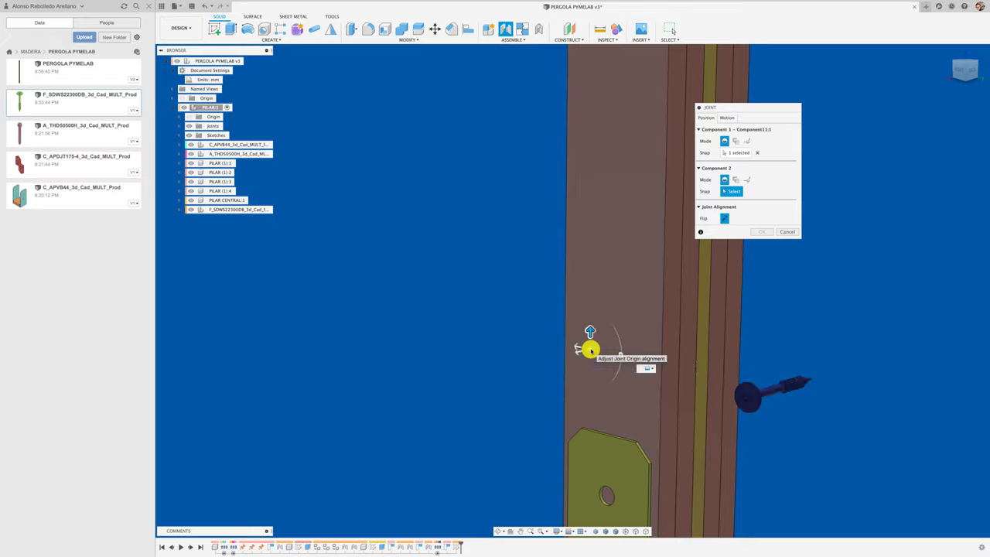
pyautogui.click(591, 351)
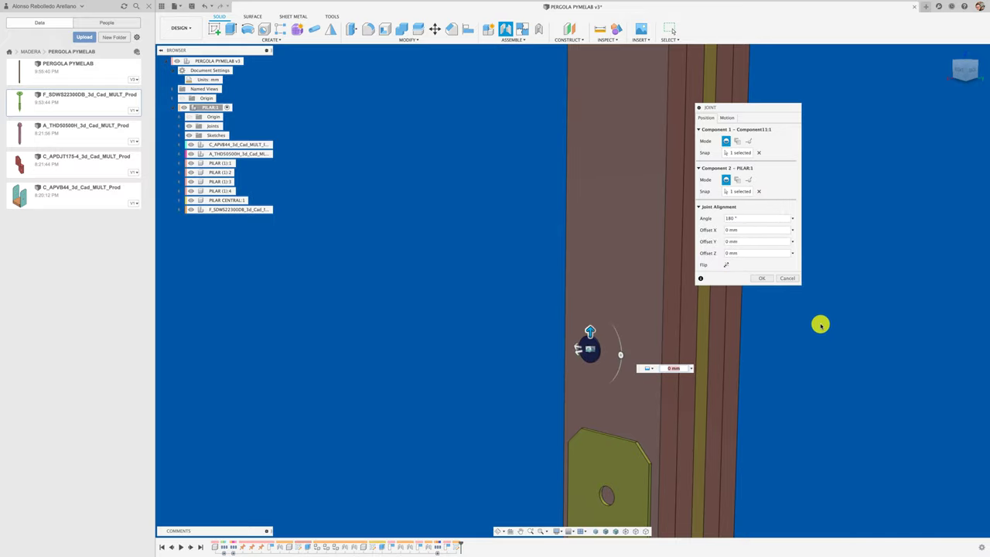
pyautogui.click(762, 278)
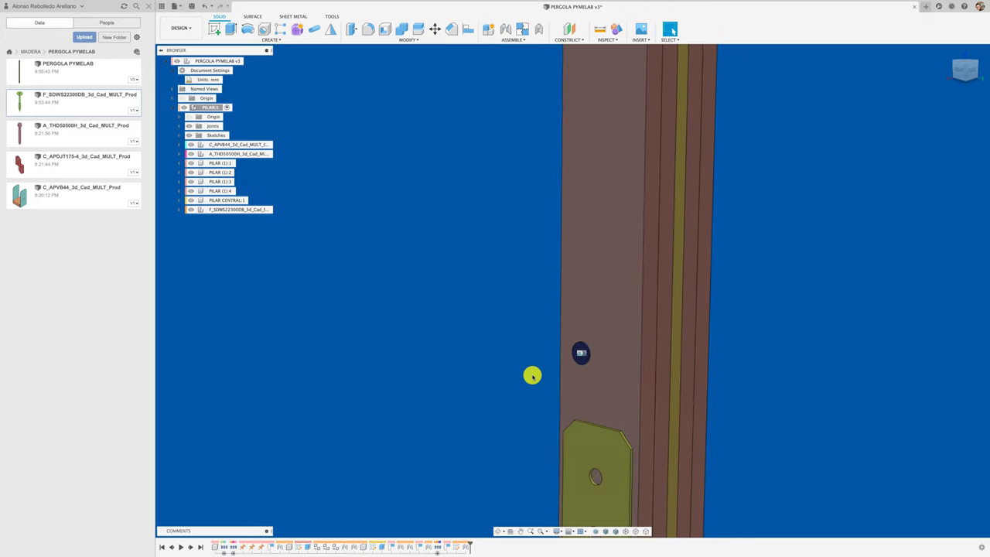
pyautogui.scroll(-2, 532, 376)
pyautogui.scroll(-3, 532, 376)
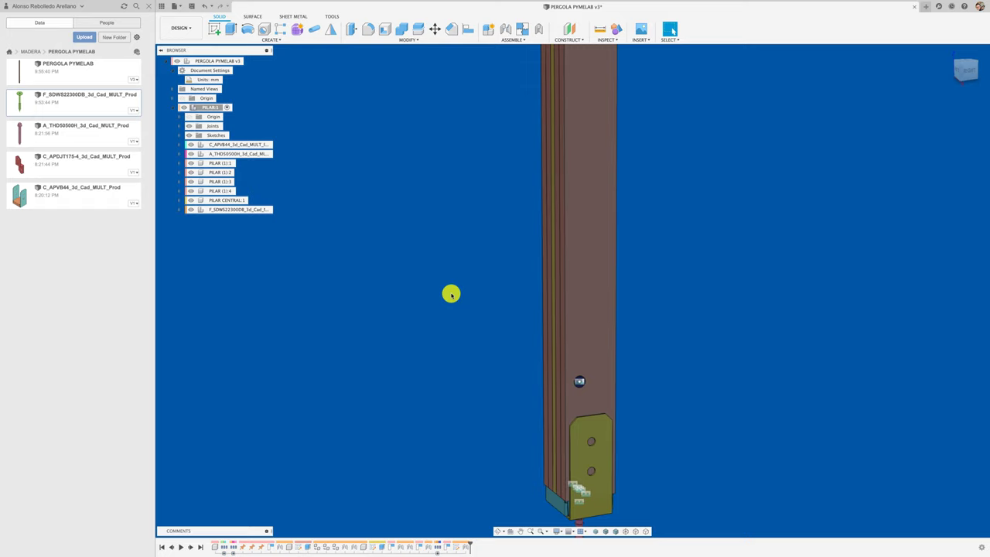
pyautogui.scroll(-1, 451, 294)
pyautogui.click(263, 210)
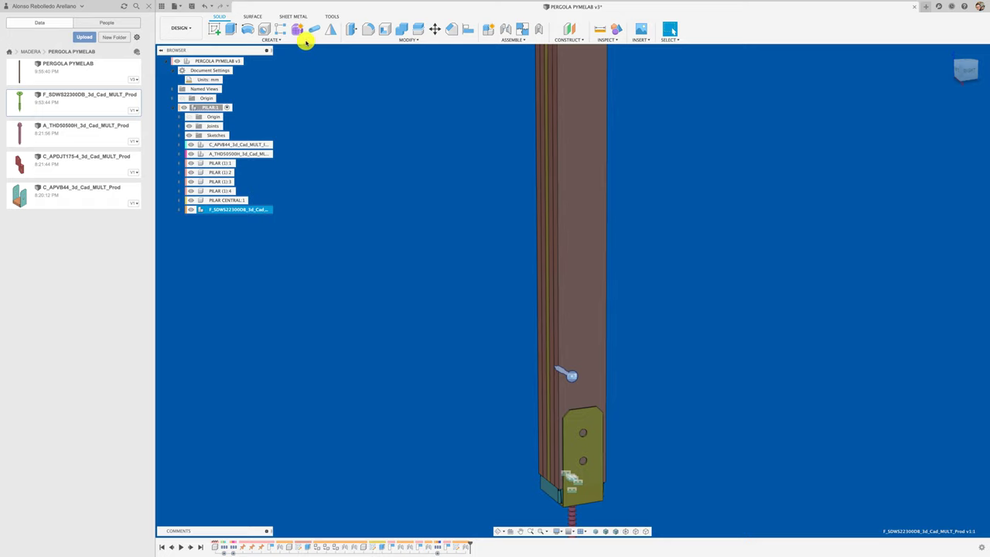
pyautogui.moveTo(280, 29)
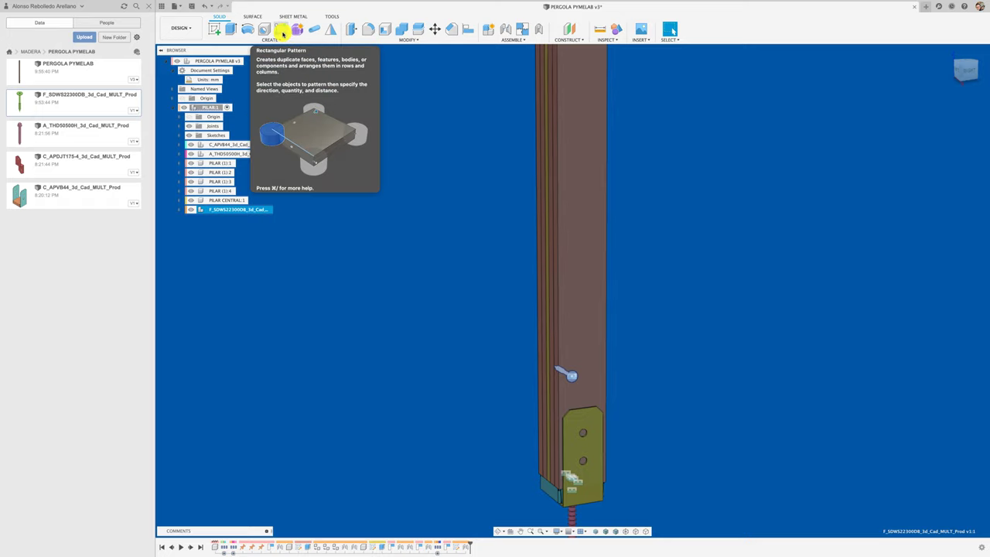
# Begin a rectangular pattern, orbit to a diagonal view of the post, then cancel it
pyautogui.click(283, 32)
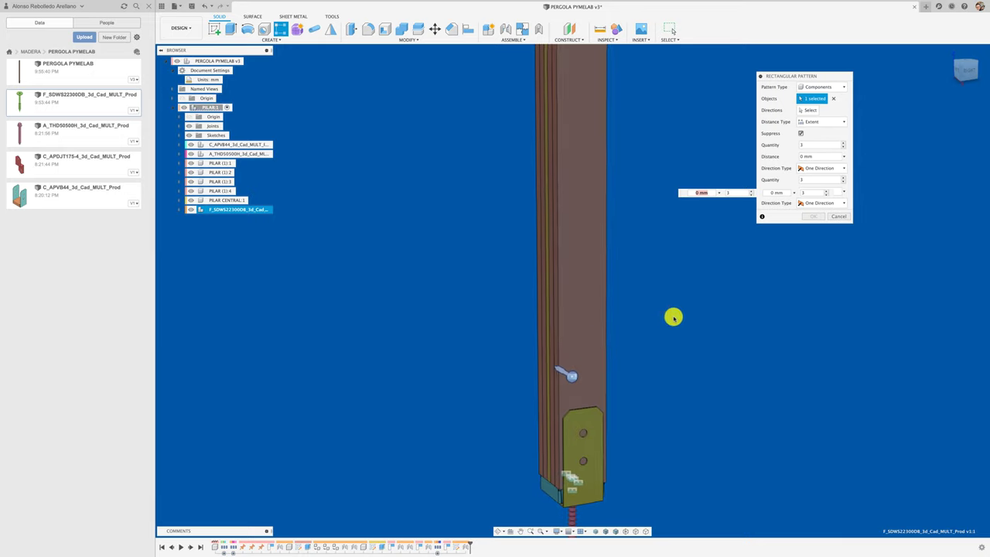
pyautogui.keyDown('shift'); pyautogui.moveTo(673, 317); pyautogui.dragTo(554, 317, button='middle'); pyautogui.keyUp('shift')
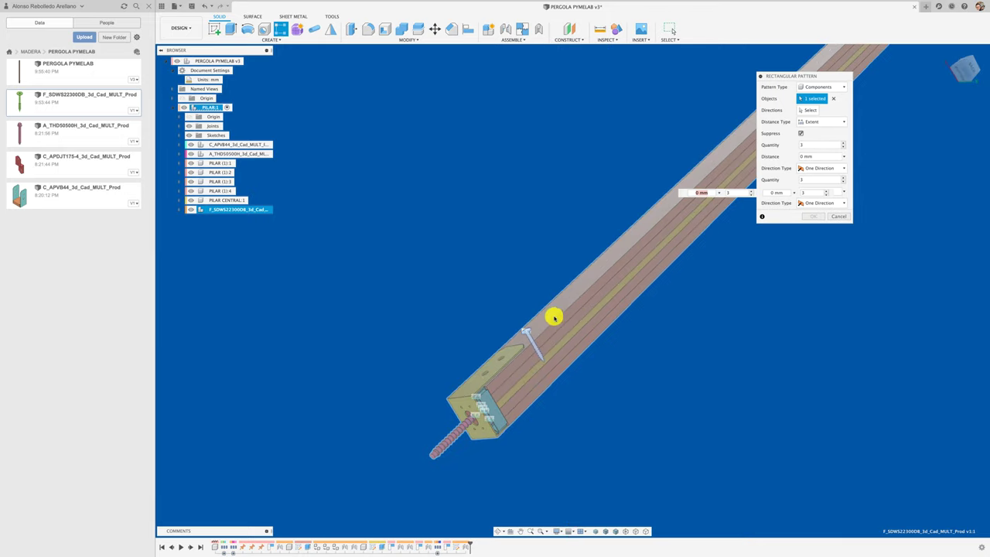
pyautogui.scroll(3, 551, 318)
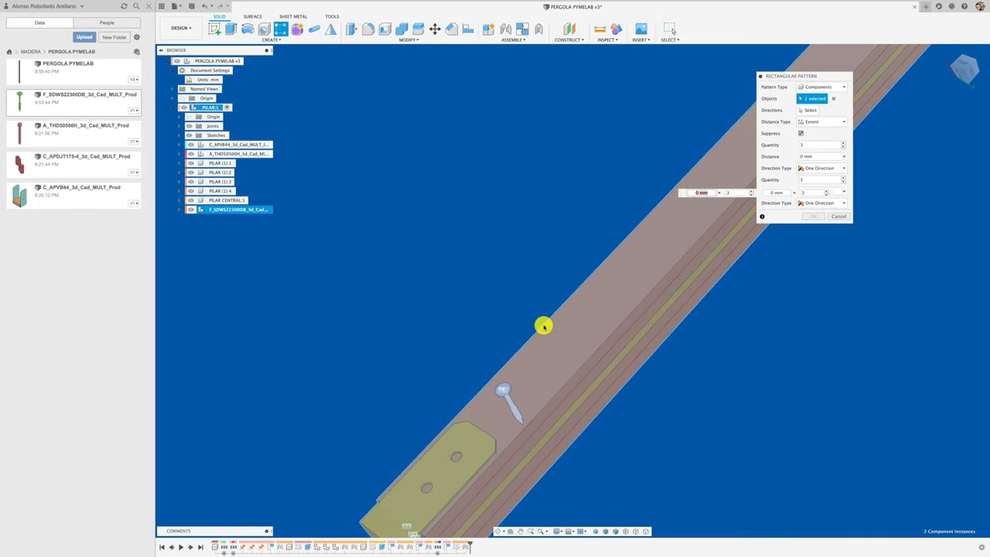
pyautogui.scroll(-3, 544, 326)
pyautogui.click(838, 220)
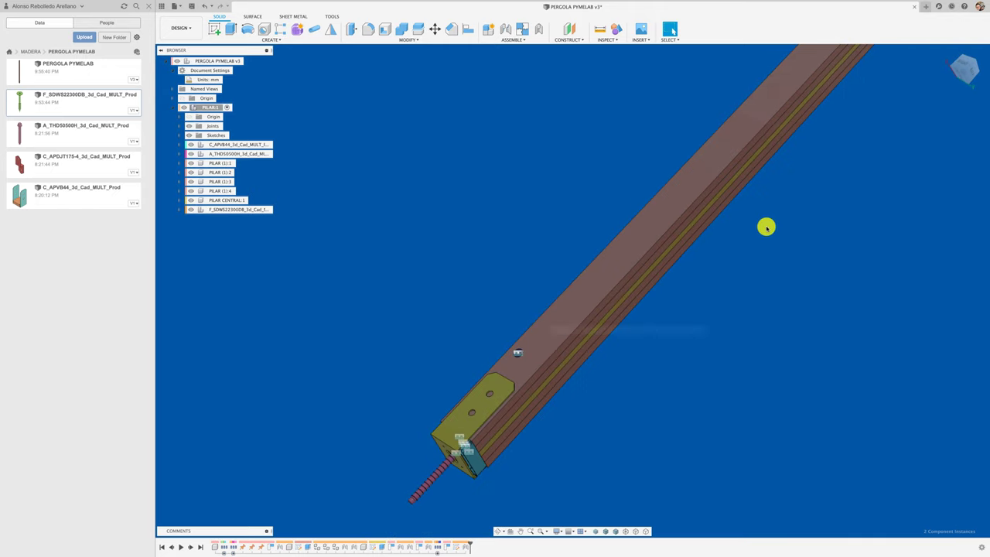
# Restart a component Rectangular Pattern with the screw, using the post edge as direction
pyautogui.click(278, 31)
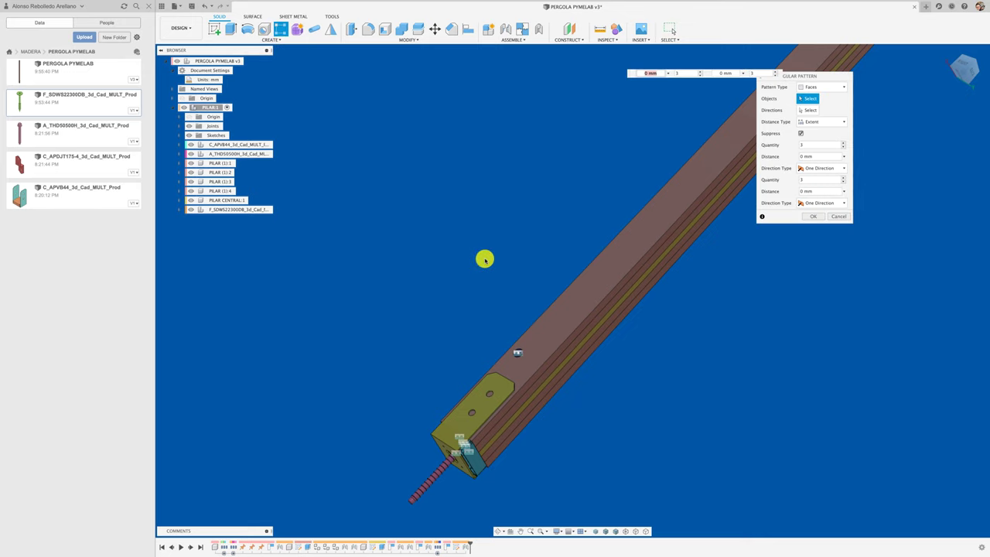
pyautogui.click(820, 88)
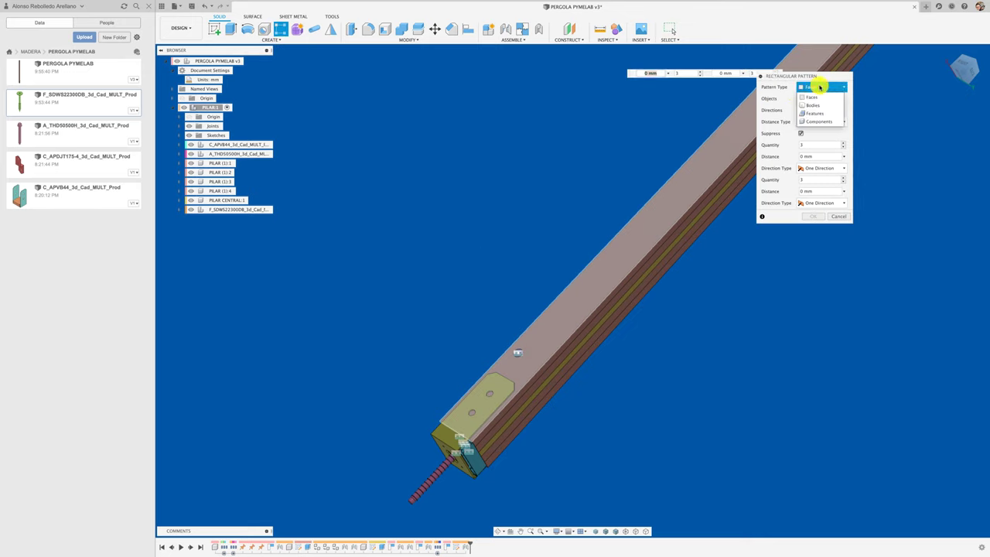
pyautogui.click(818, 121)
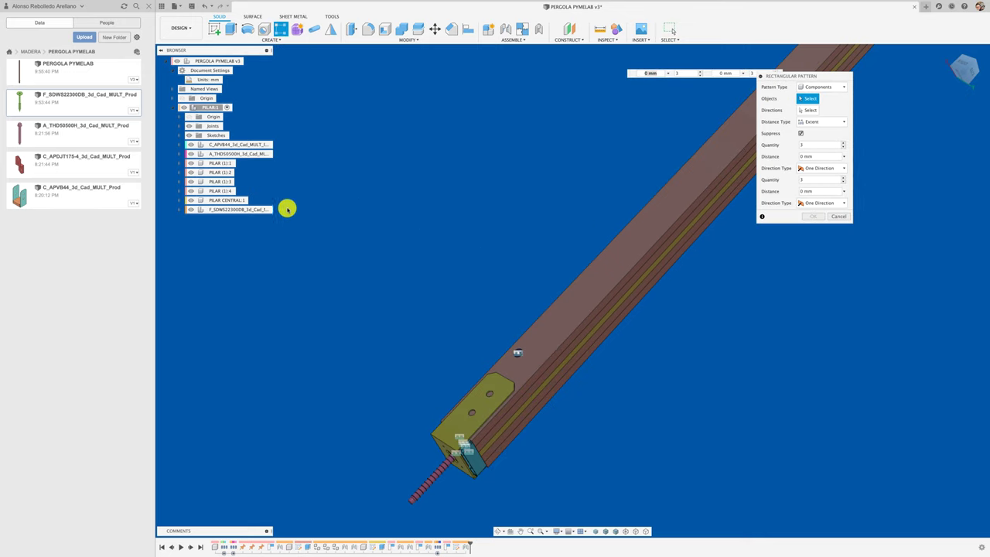
pyautogui.click(247, 209)
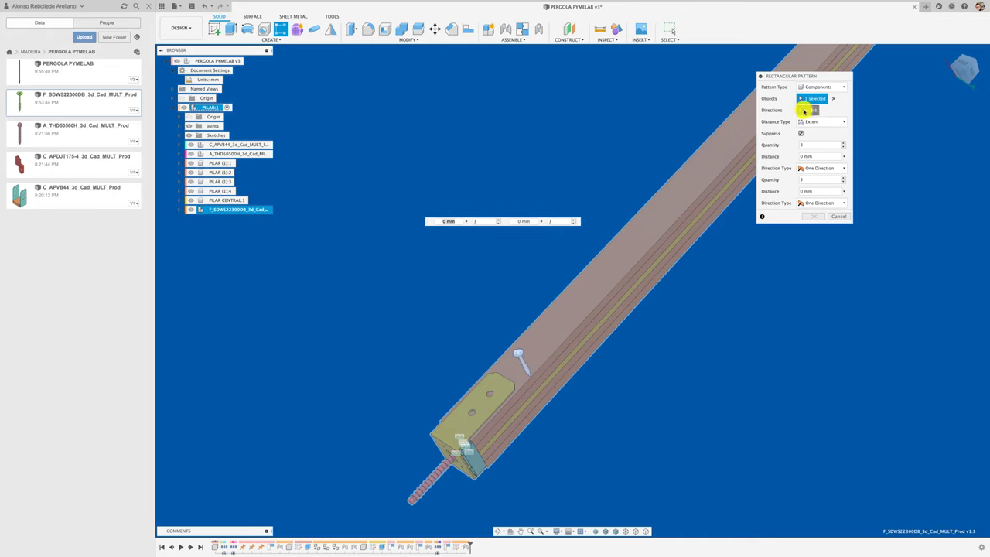
pyautogui.click(805, 111)
pyautogui.click(636, 215)
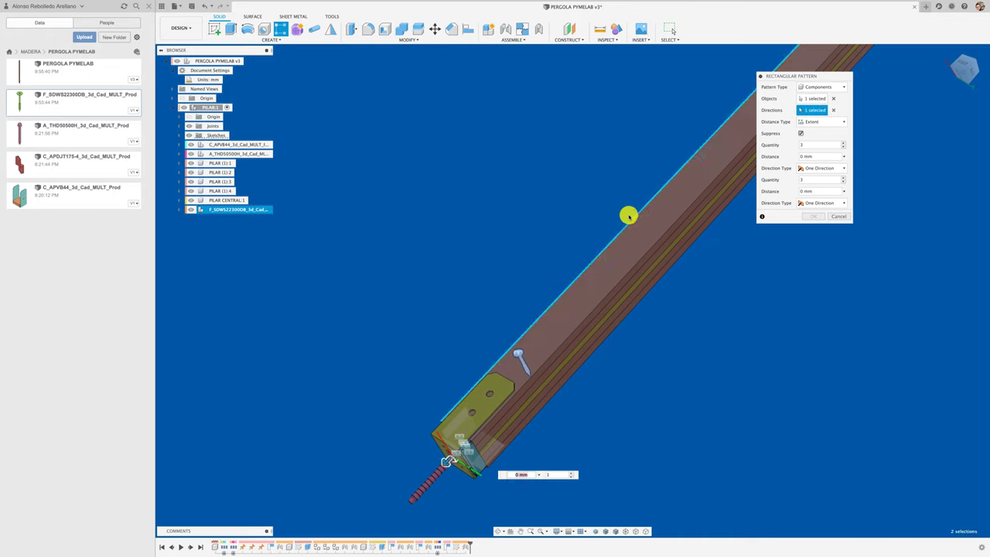
pyautogui.moveTo(450, 456)
pyautogui.mouseDown()
pyautogui.moveTo(617, 332)
pyautogui.moveTo(696, 300)
pyautogui.moveTo(669, 293)
pyautogui.mouseUp()
pyautogui.write('-600')
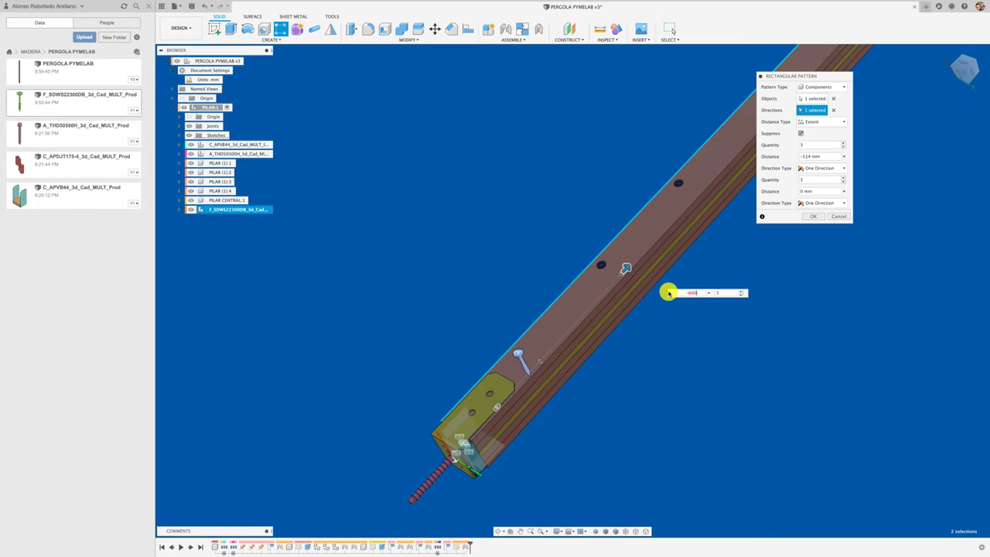
# Set Spacing distance -600 mm and quantity 5, then confirm the screw pattern
pyautogui.press('Return')
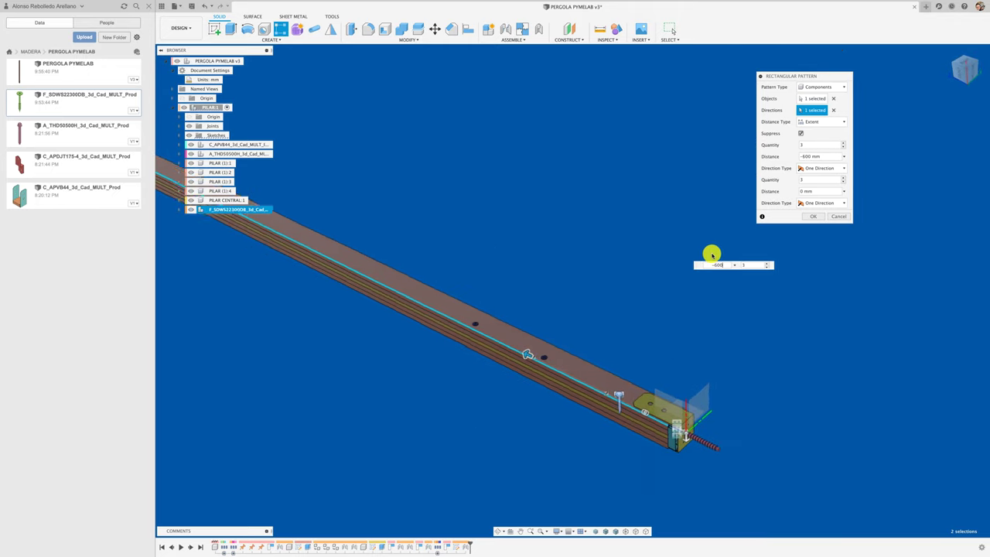
pyautogui.click(820, 125)
pyautogui.click(817, 140)
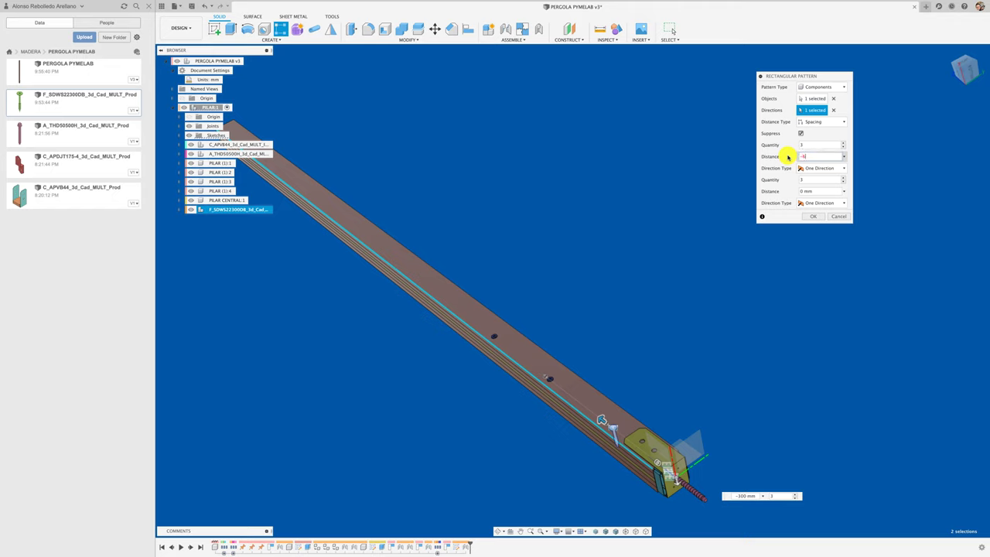
pyautogui.press('Return')
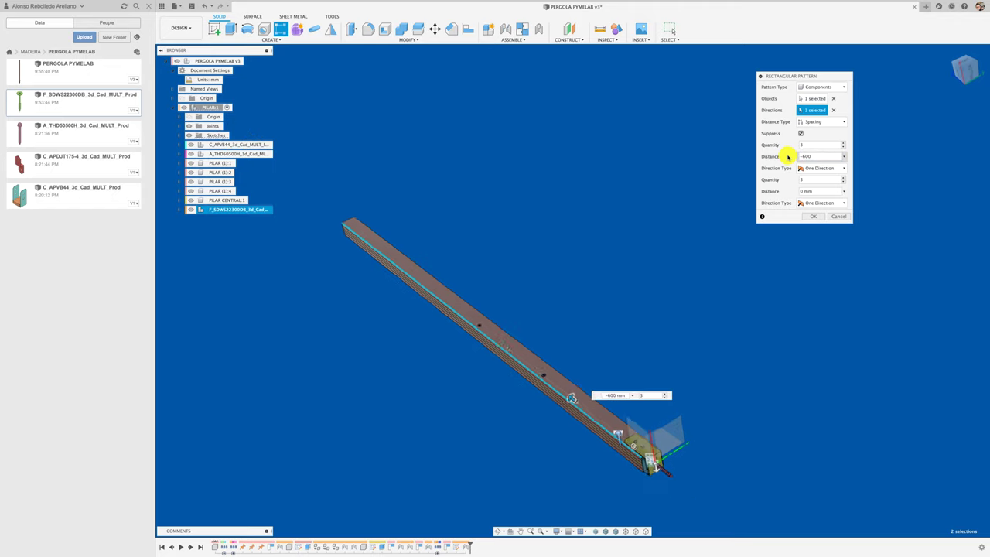
pyautogui.click(843, 142)
pyautogui.write('5')
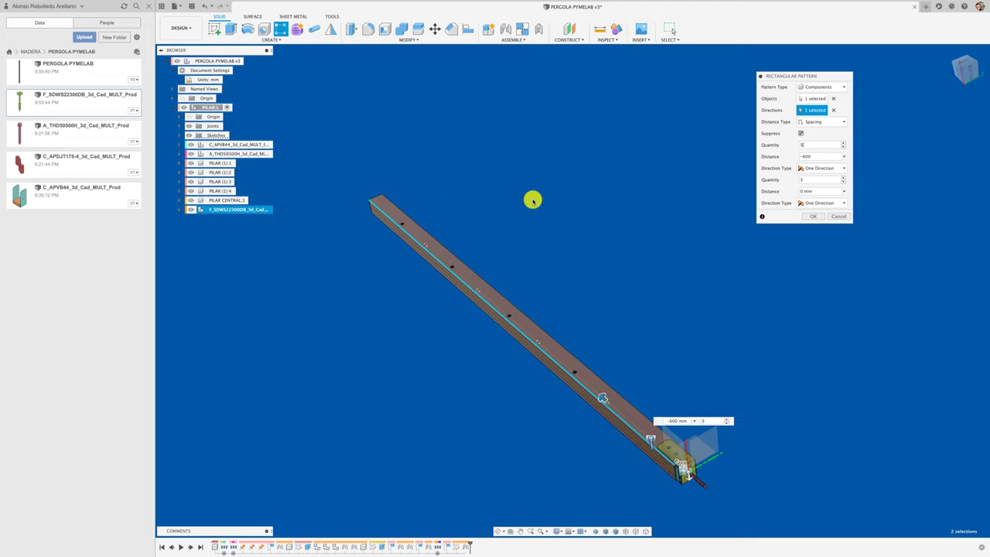
pyautogui.keyDown('shift'); pyautogui.moveTo(533, 201); pyautogui.dragTo(603, 209, button='middle'); pyautogui.keyUp('shift')
pyautogui.click(821, 217)
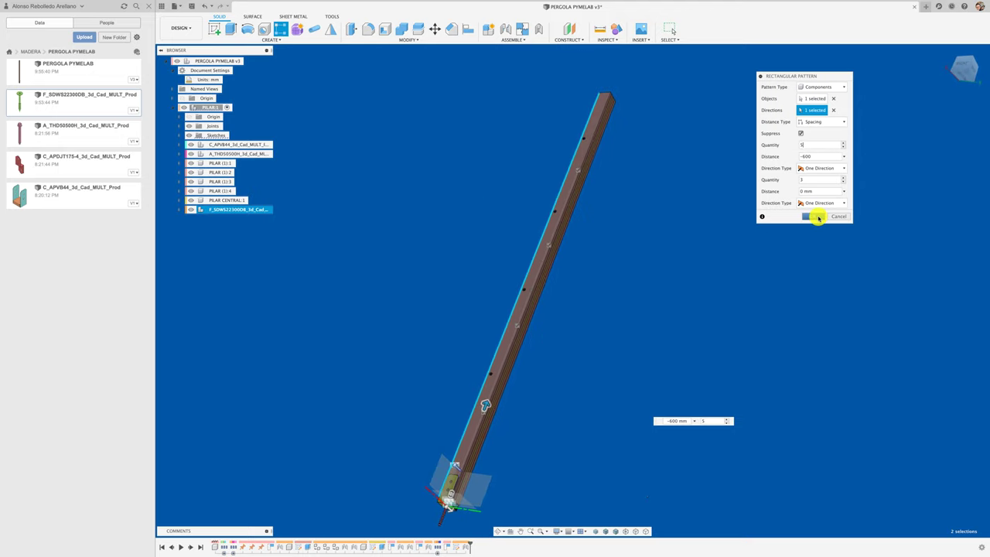
pyautogui.moveTo(809, 216)
pyautogui.keyDown('shift'); pyautogui.mouseDown(button='middle')
pyautogui.moveTo(695, 251)
pyautogui.moveTo(498, 240)
pyautogui.moveTo(533, 379)
pyautogui.moveTo(422, 347)
pyautogui.moveTo(421, 362)
pyautogui.mouseUp(button='middle'); pyautogui.keyUp('shift')
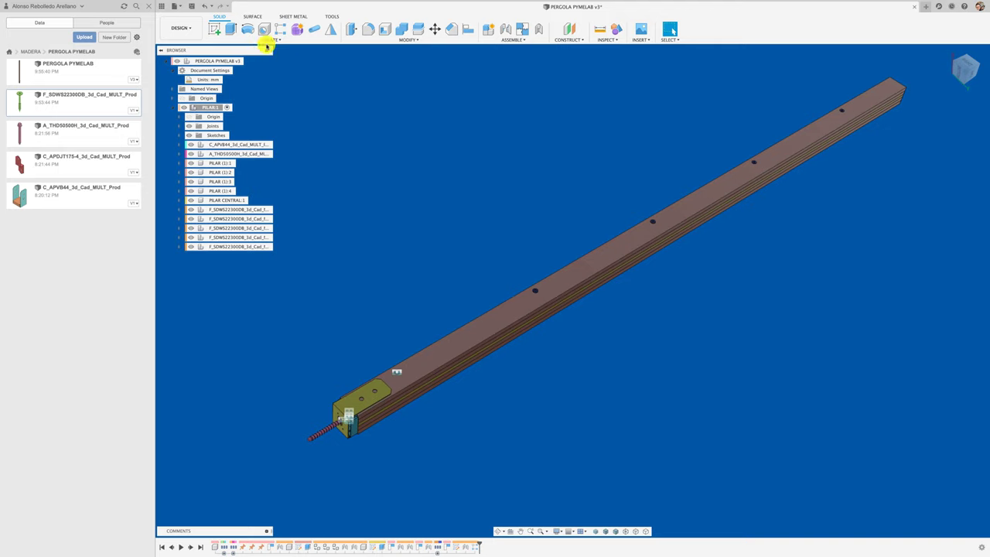
# Create a sketch on the post's top face and place a point on it
pyautogui.click(218, 29)
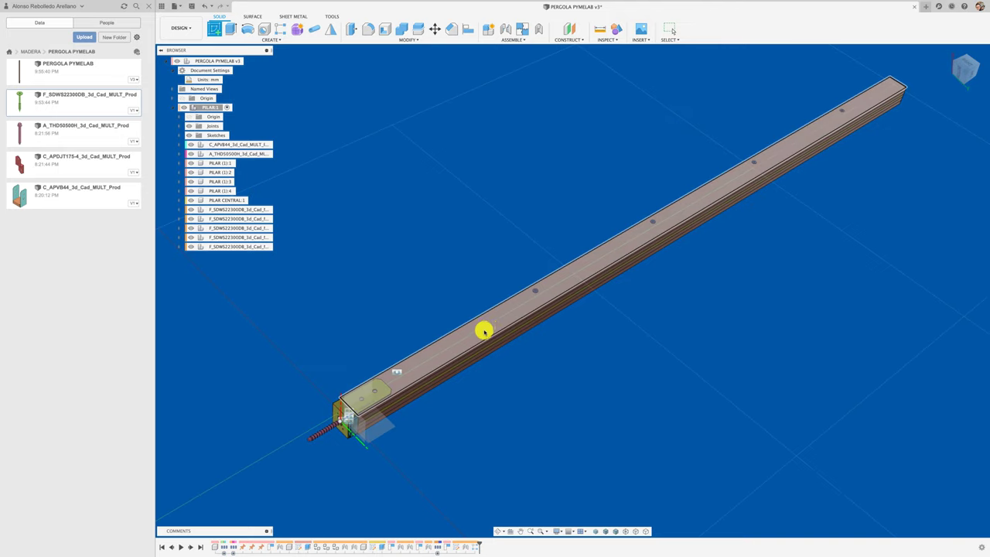
pyautogui.click(483, 331)
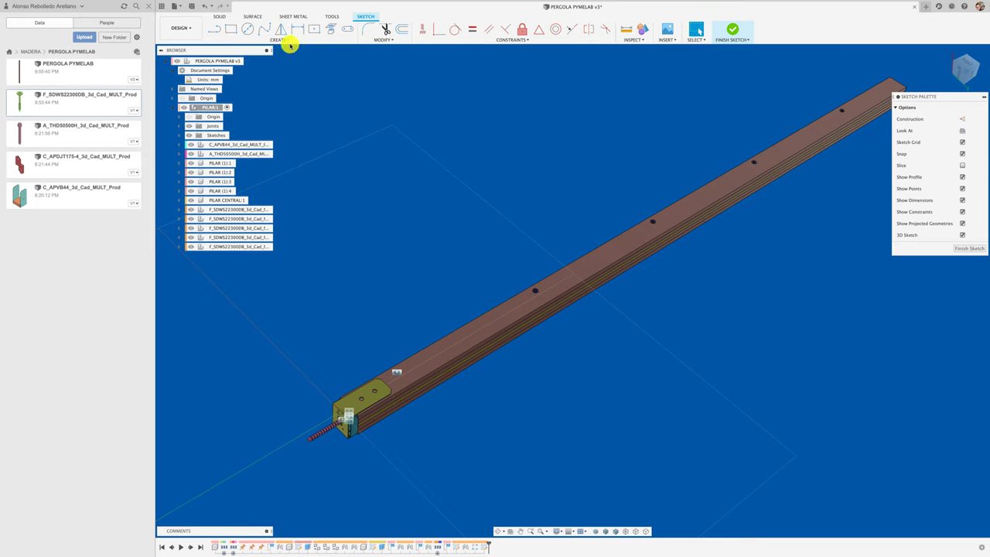
pyautogui.click(283, 40)
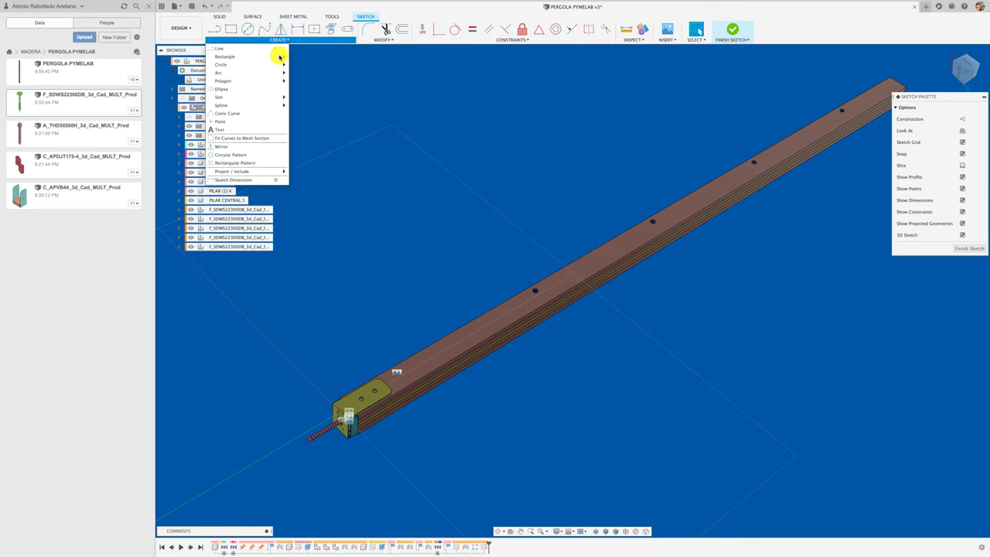
pyautogui.click(248, 123)
pyautogui.click(478, 348)
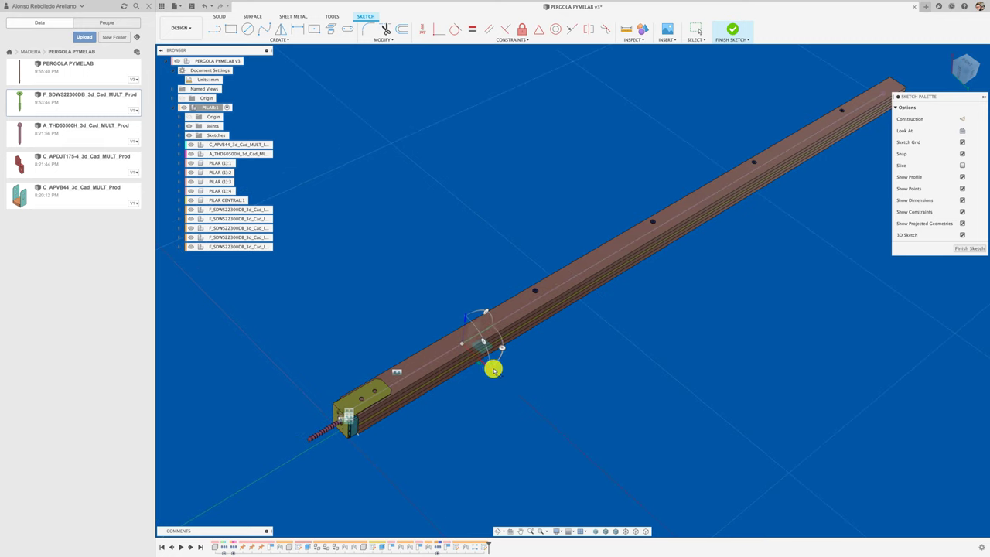
pyautogui.scroll(2, 488, 383)
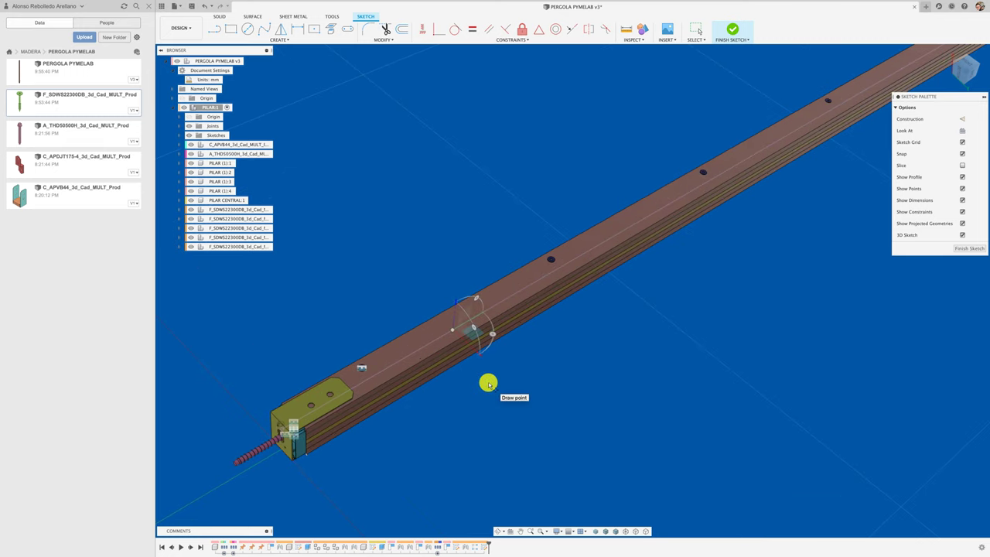
# Abandon the started line and finish the sketch
pyautogui.click(488, 383)
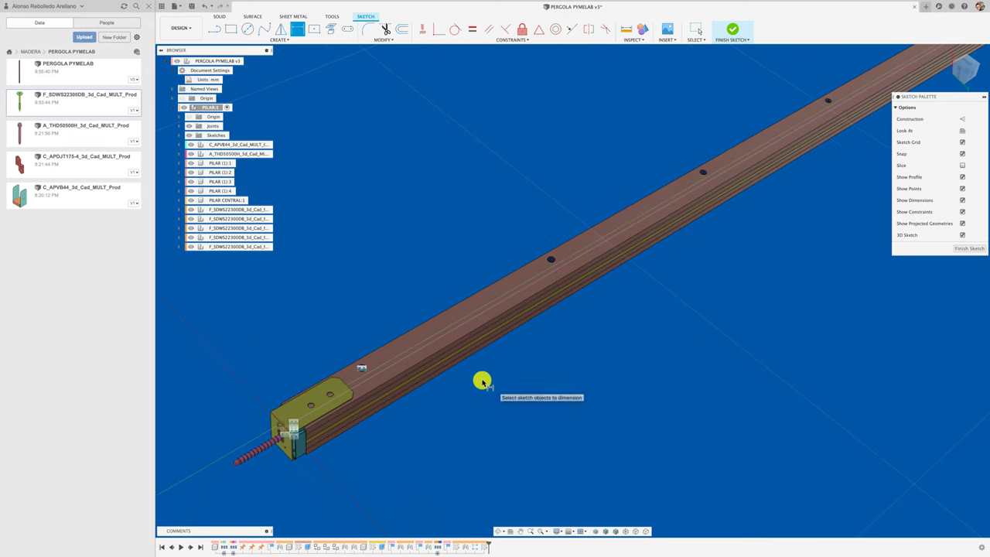
pyautogui.click(454, 332)
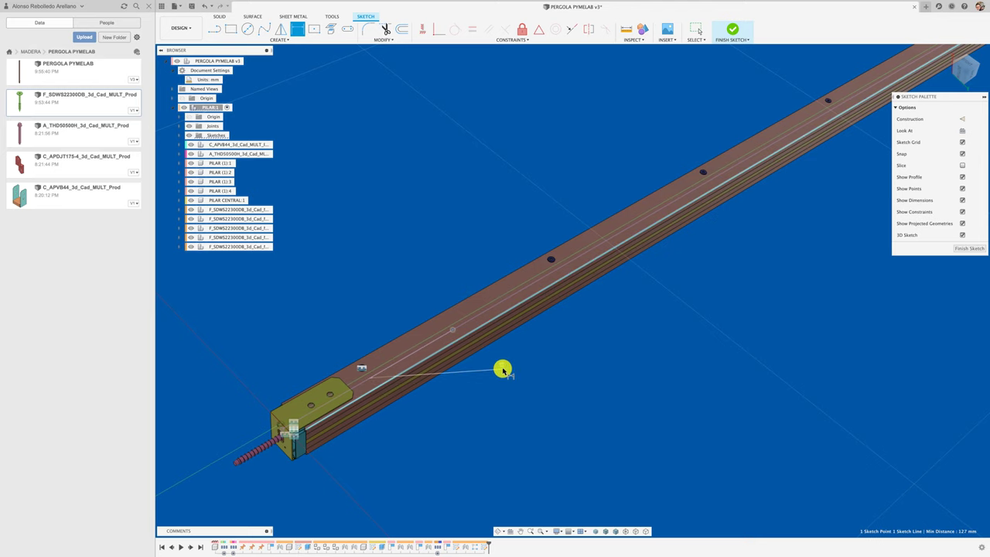
pyautogui.keyDown('shift'); pyautogui.moveTo(488, 387); pyautogui.dragTo(492, 380, button='middle'); pyautogui.keyUp('shift')
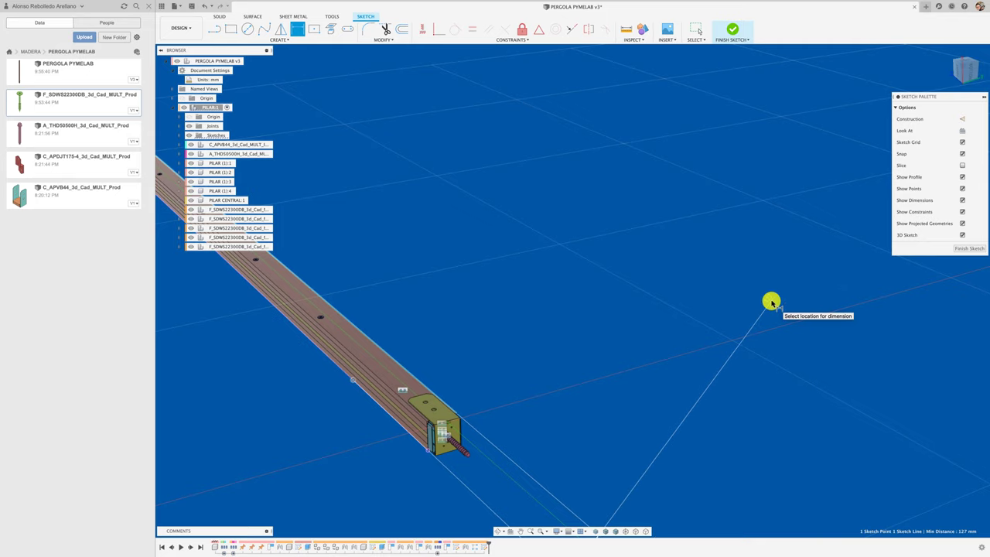
pyautogui.press('Escape')
pyautogui.click(963, 249)
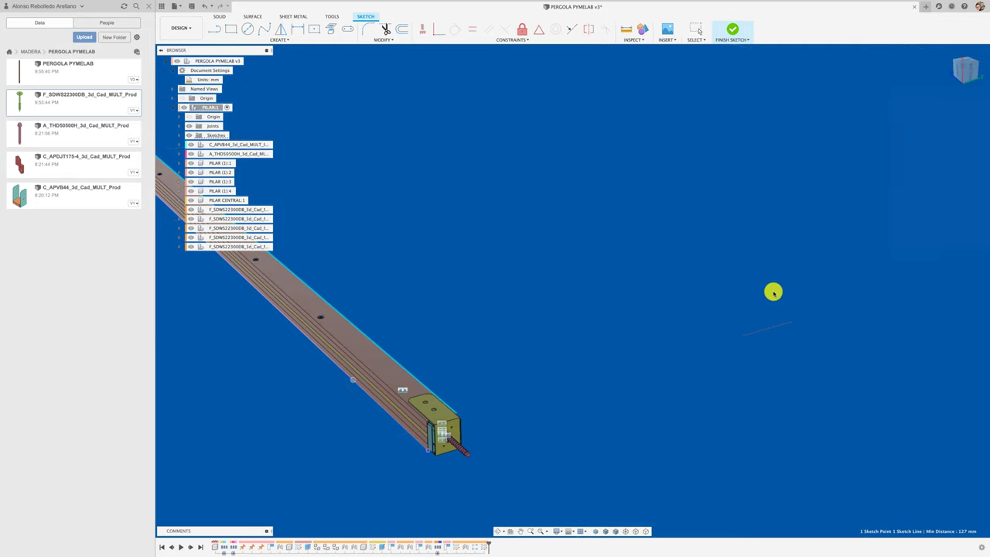
pyautogui.hotkey('ctrl', 'z')
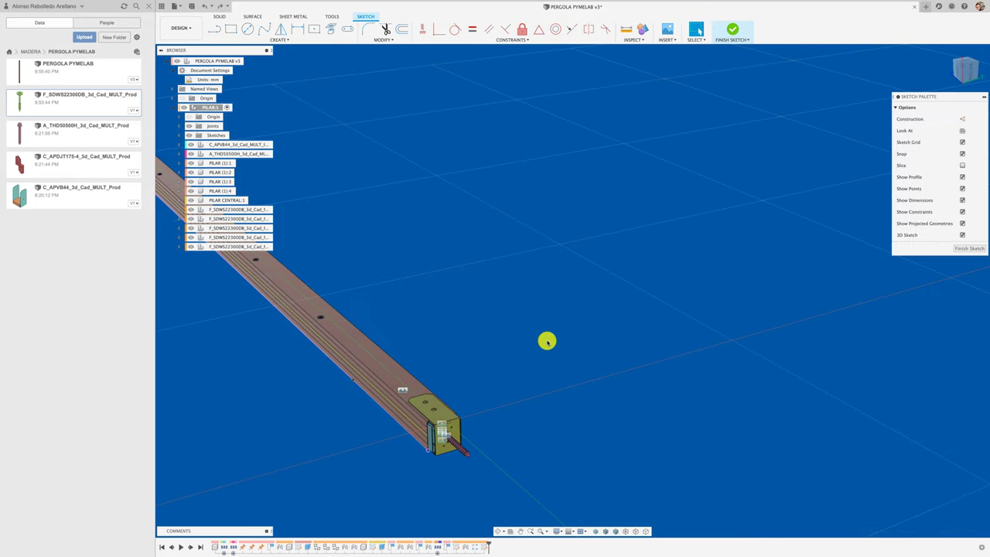
pyautogui.click(959, 249)
pyautogui.moveTo(518, 334)
pyautogui.keyDown('shift'); pyautogui.mouseDown(button='middle')
pyautogui.moveTo(433, 348)
pyautogui.moveTo(414, 336)
pyautogui.moveTo(369, 222)
pyautogui.mouseUp(button='middle'); pyautogui.keyUp('shift')
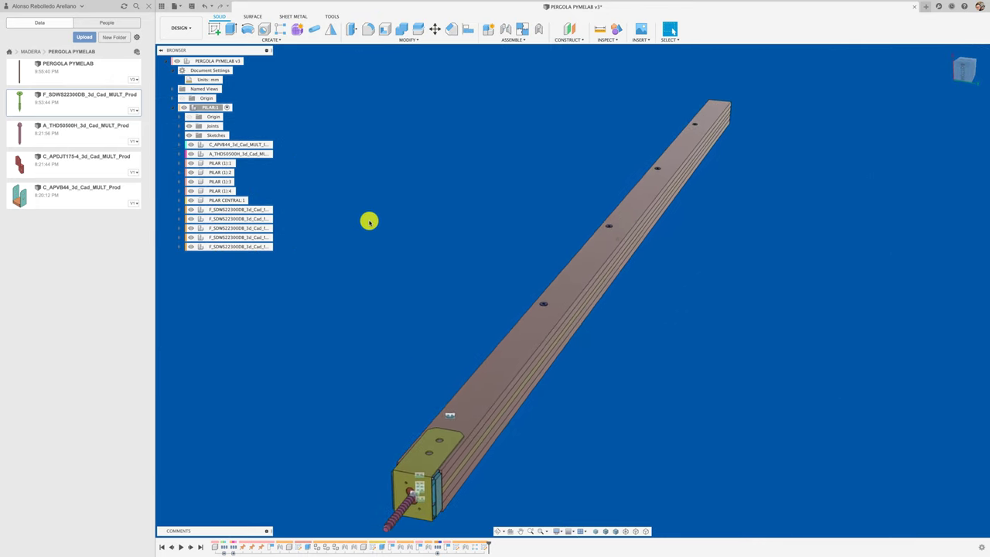
# Create a new sketch on the post's top face and place a point on it
pyautogui.click(214, 30)
pyautogui.click(522, 345)
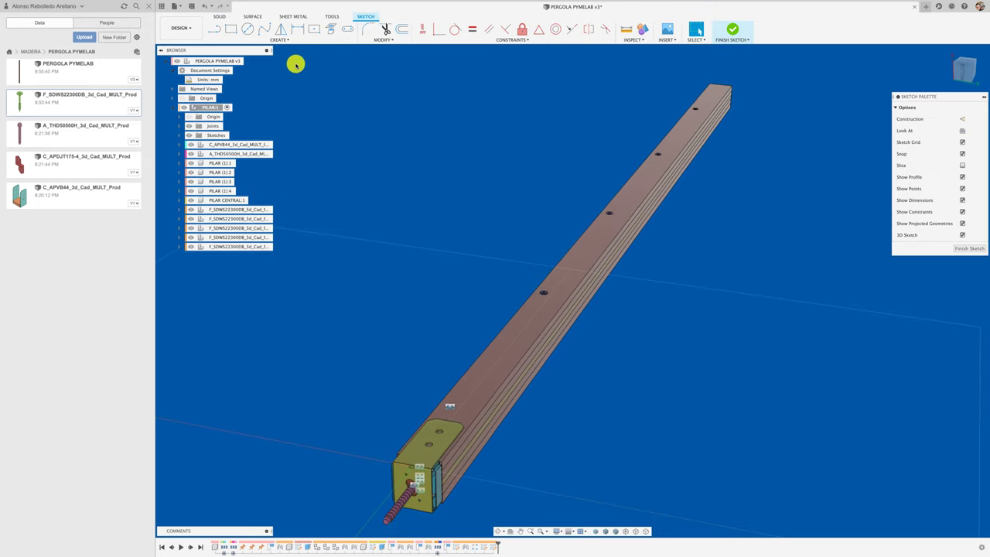
pyautogui.click(280, 39)
pyautogui.click(239, 121)
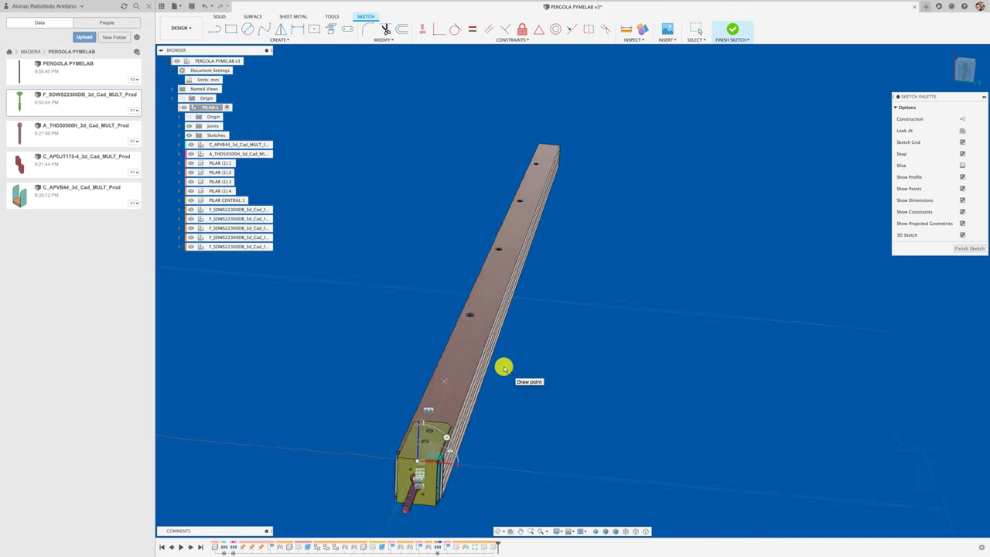
pyautogui.scroll(1, 486, 388)
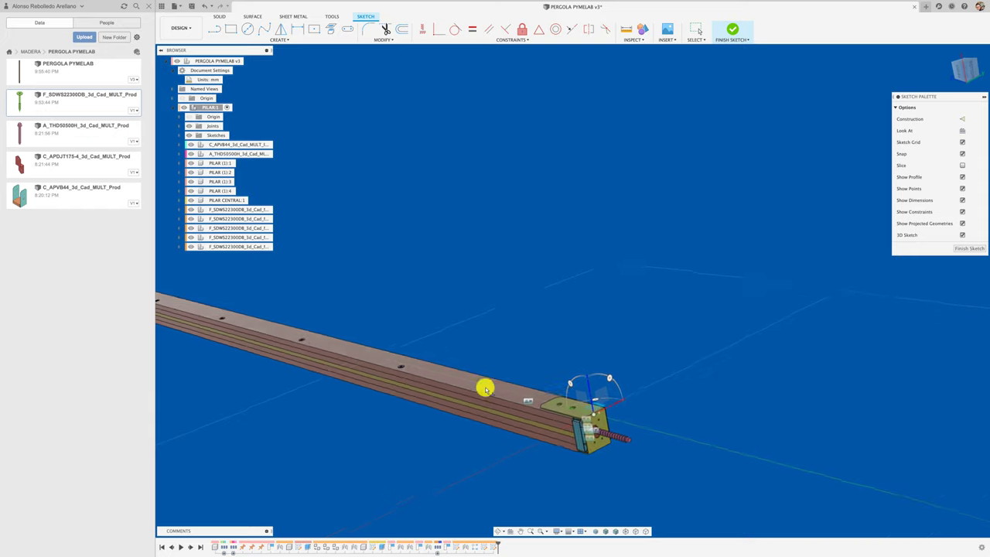
pyautogui.scroll(1, 485, 387)
pyautogui.scroll(2, 487, 383)
pyautogui.scroll(1, 487, 402)
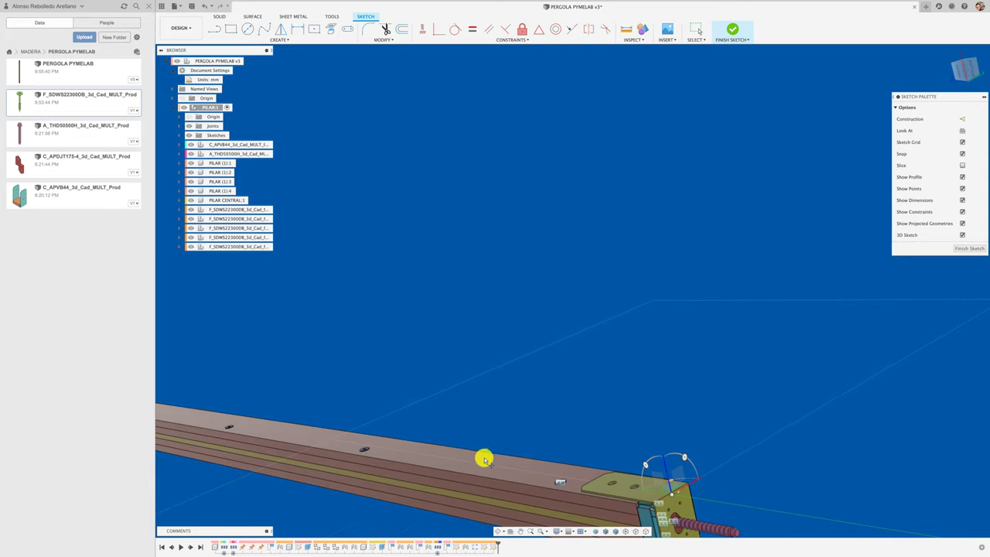
pyautogui.click(485, 456)
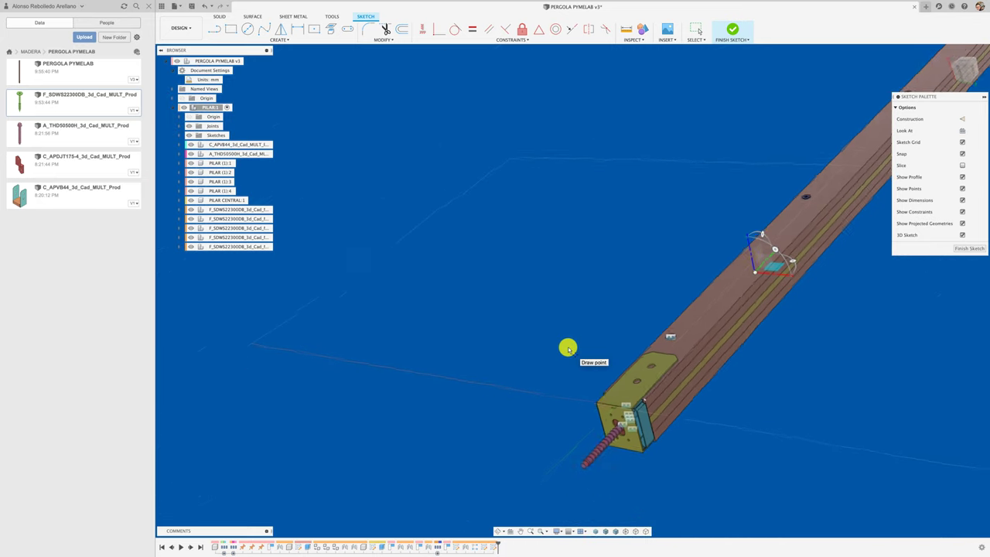
# Draw a line from the point to the bracket corner at 500 mm and finish the sketch
pyautogui.click(515, 302)
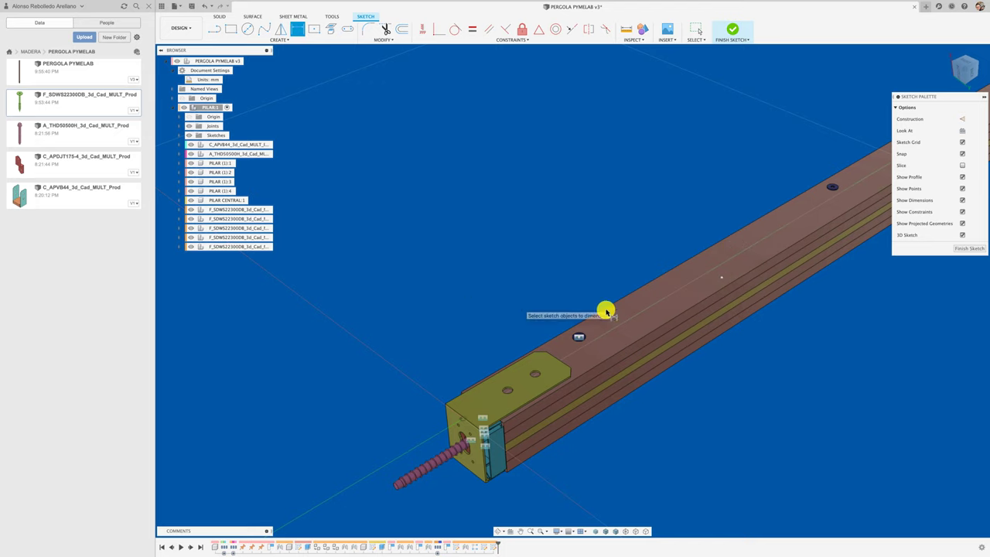
pyautogui.click(723, 277)
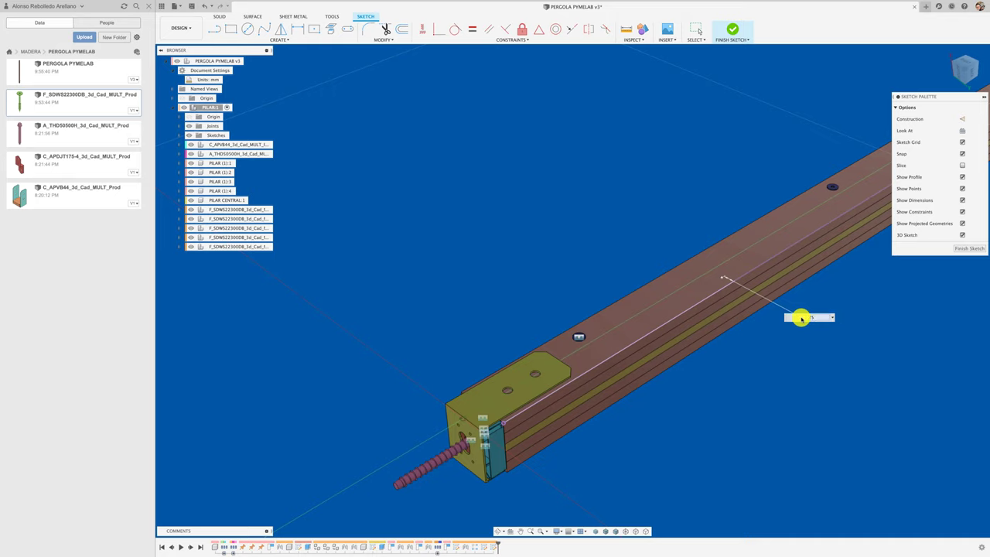
pyautogui.press('Return')
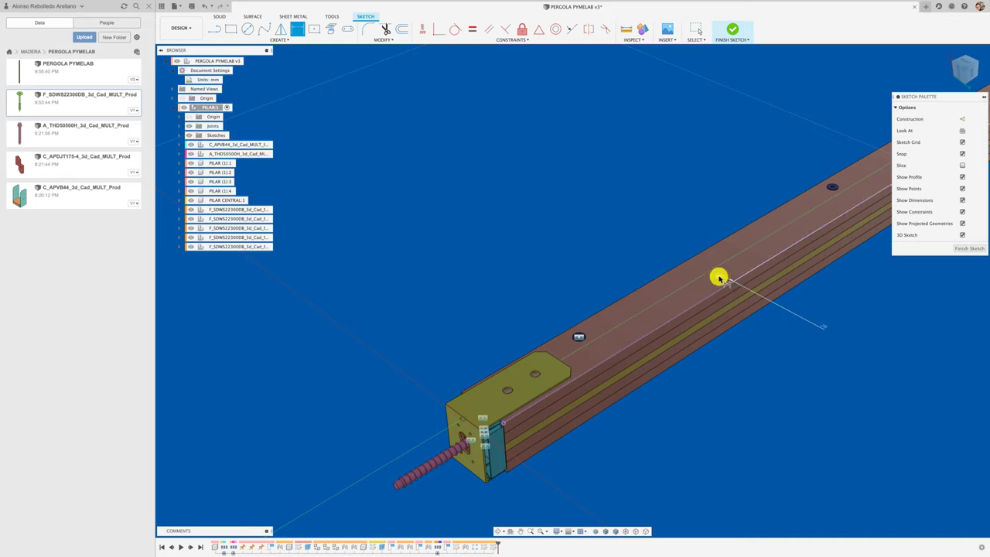
pyautogui.click(503, 424)
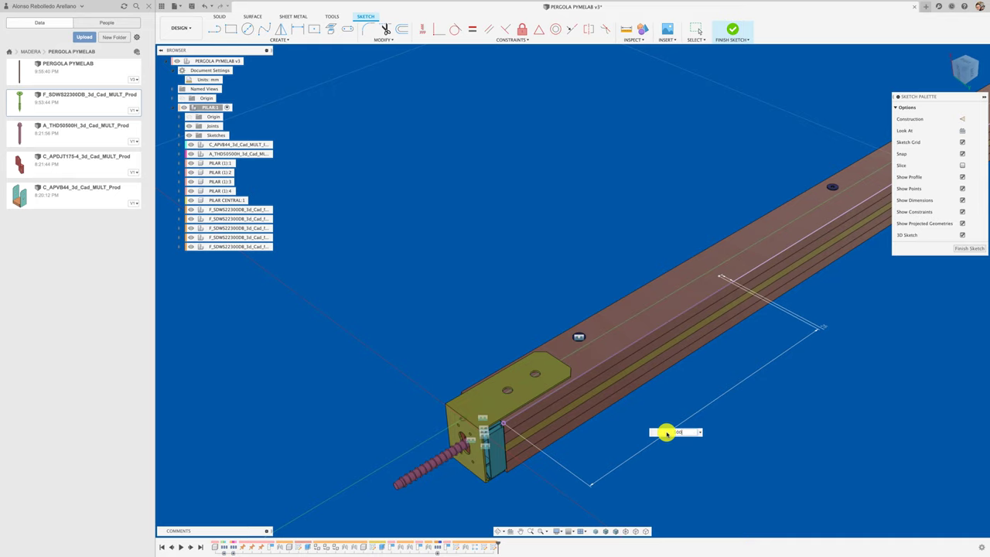
pyautogui.press('Tab')
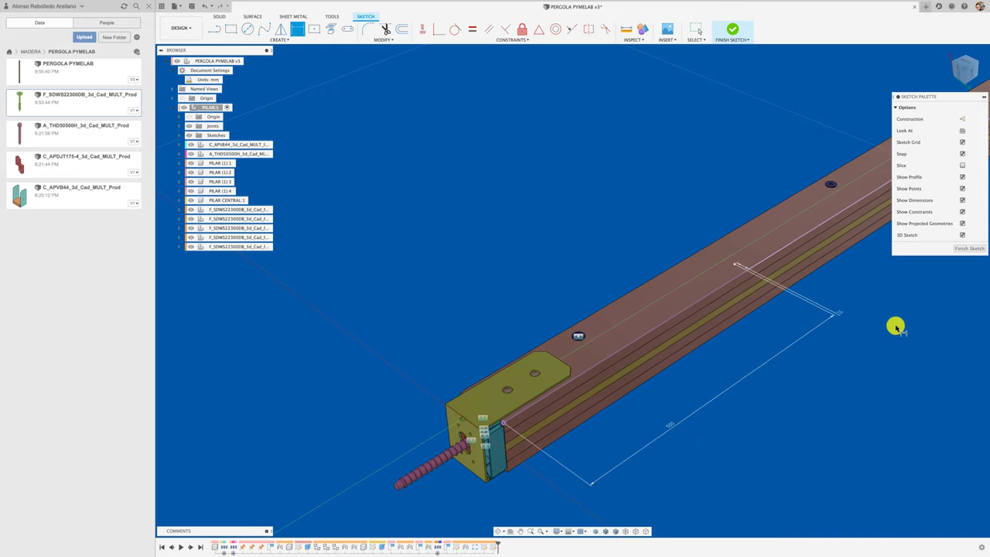
pyautogui.click(965, 249)
pyautogui.moveTo(960, 258)
pyautogui.keyDown('shift'); pyautogui.mouseDown(button='middle')
pyautogui.moveTo(547, 246)
pyautogui.moveTo(420, 264)
pyautogui.mouseUp(button='middle'); pyautogui.keyUp('shift')
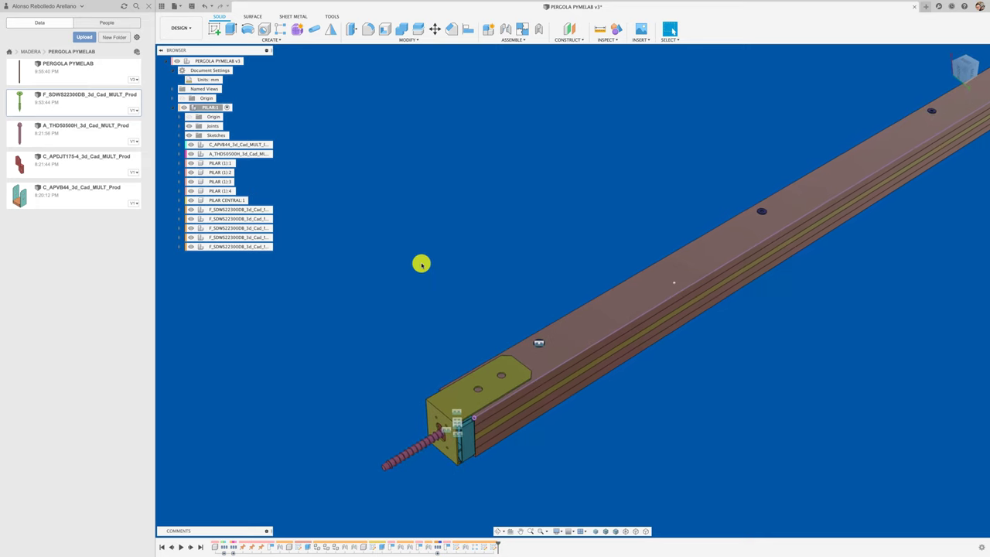
# Paste a new screw copy and slide it along the post into position
pyautogui.click(259, 247)
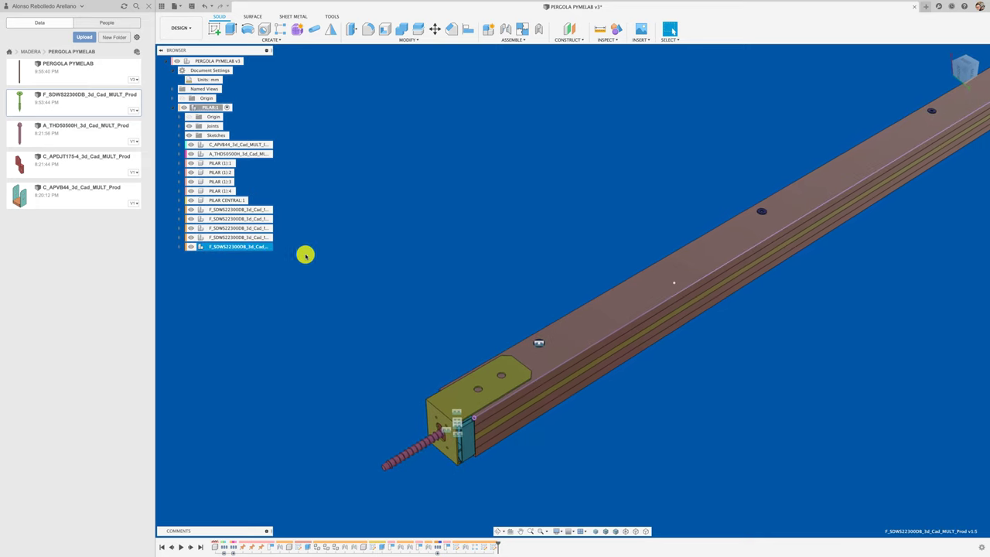
pyautogui.click(251, 210)
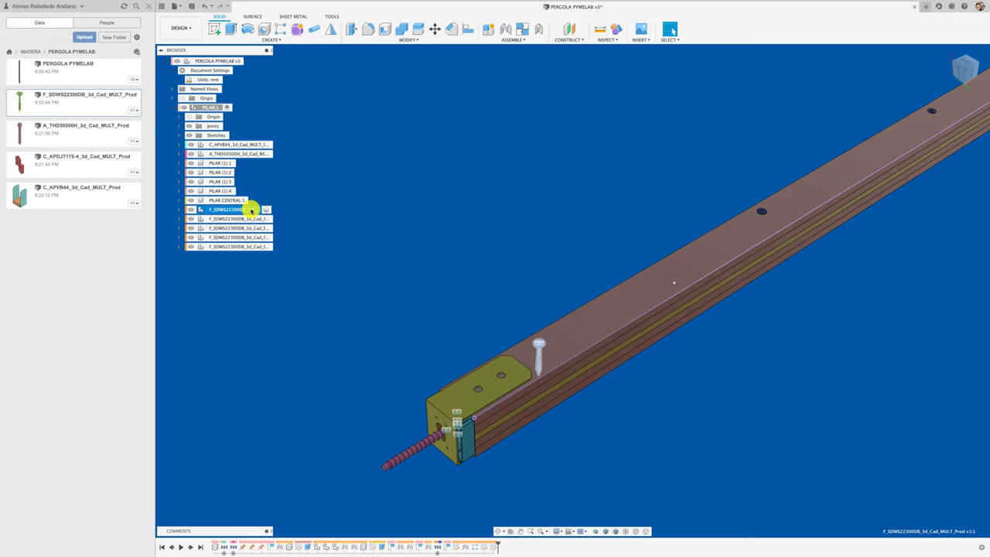
pyautogui.hotkey('ctrl', 'v')
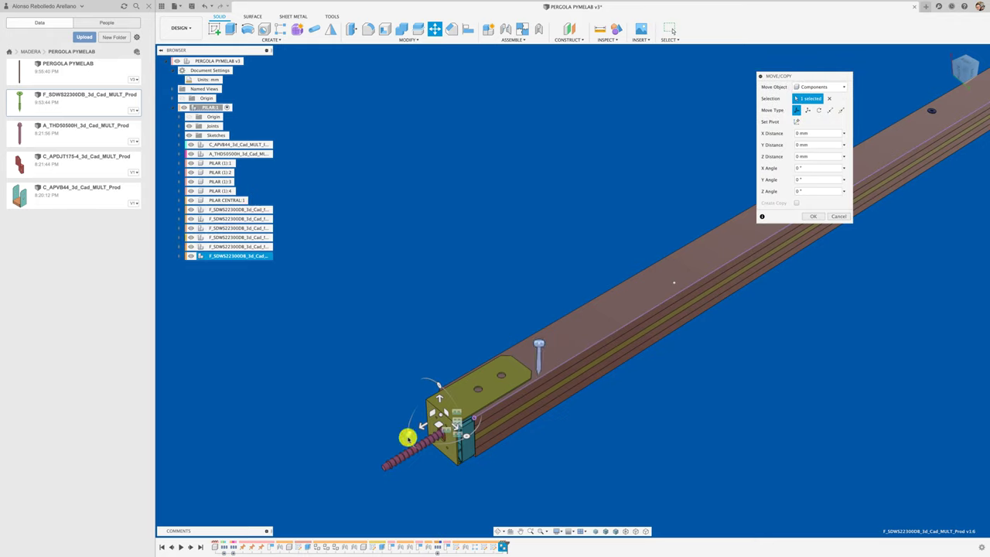
pyautogui.moveTo(424, 424)
pyautogui.mouseDown()
pyautogui.moveTo(518, 388)
pyautogui.moveTo(486, 334)
pyautogui.mouseUp()
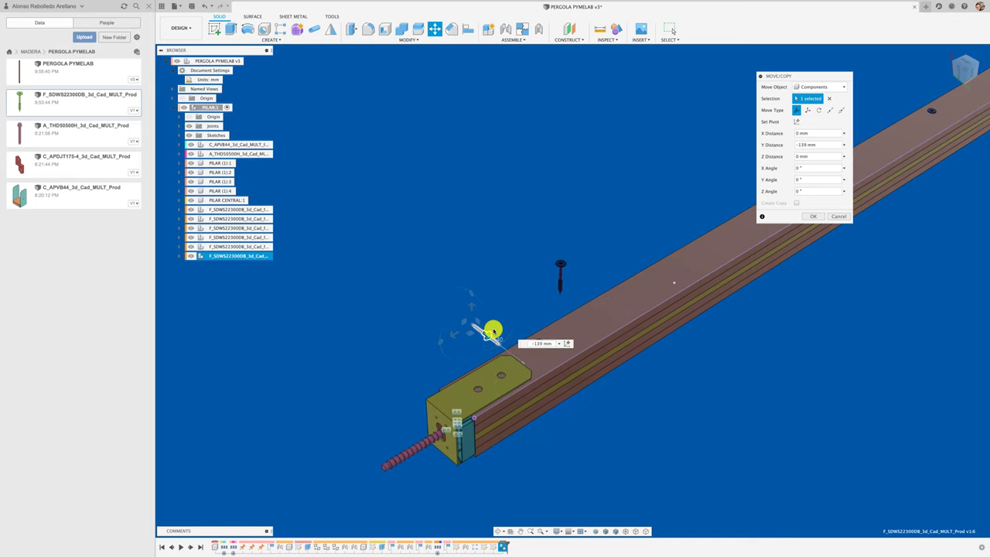
pyautogui.click(814, 215)
# Zoom toward the post end and start a Joint from the new screw head's centre
pyautogui.keyDown('shift'); pyautogui.moveTo(564, 254); pyautogui.dragTo(565, 252, button='middle'); pyautogui.keyUp('shift')
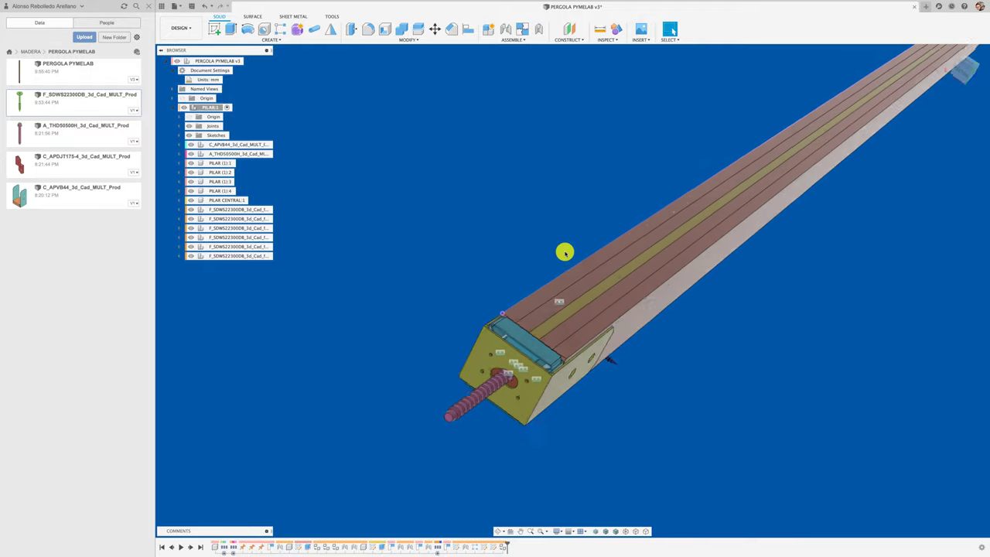
pyautogui.scroll(3, 565, 252)
pyautogui.scroll(2, 564, 252)
pyautogui.scroll(1, 564, 253)
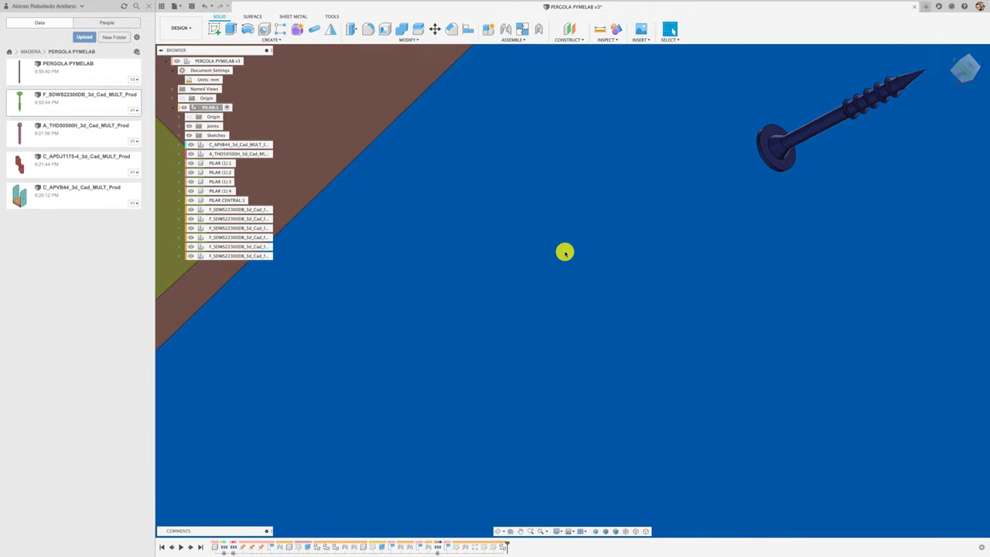
pyautogui.press('j')
pyautogui.moveTo(760, 104); pyautogui.dragTo(686, 119)
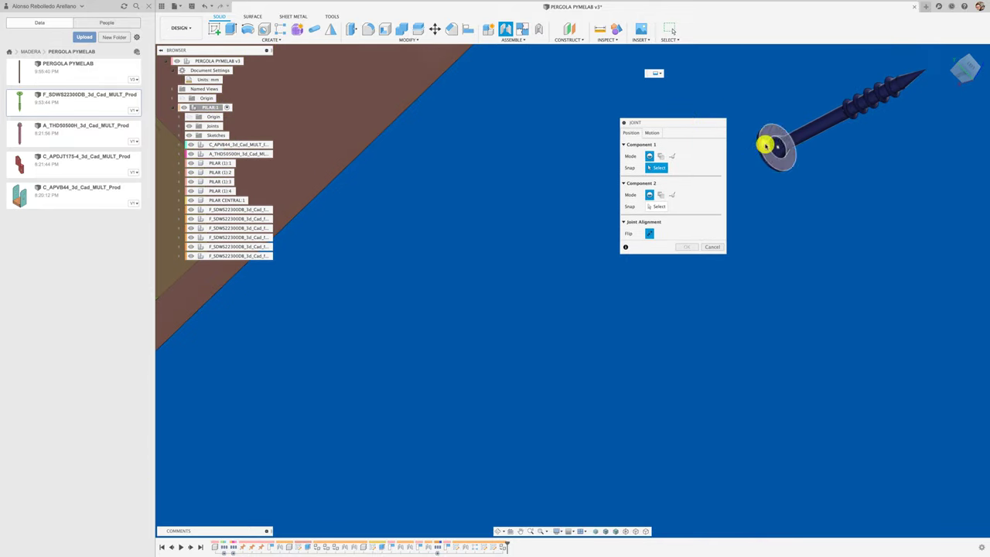
pyautogui.click(763, 154)
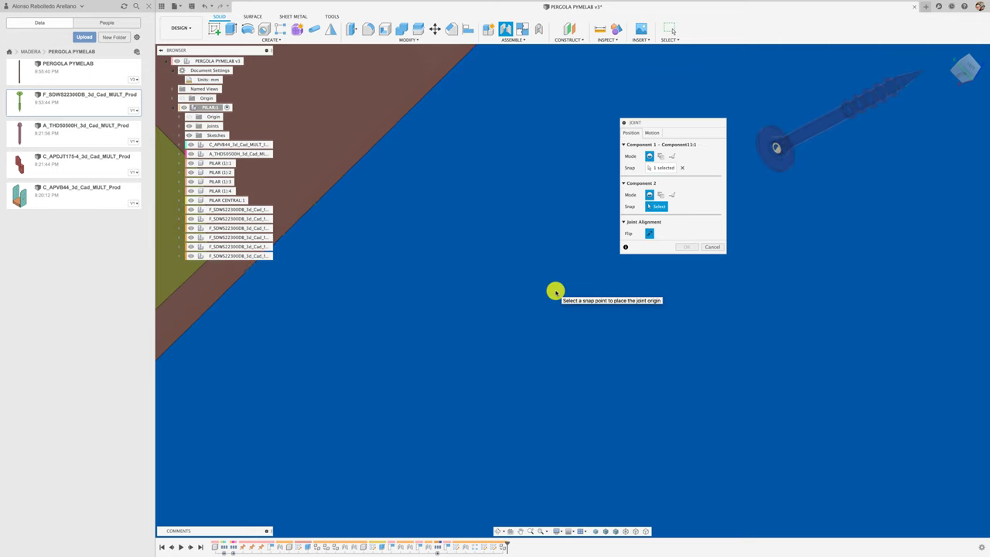
# Snap the screw head to the point on the post's top face and confirm the joint
pyautogui.scroll(-3, 555, 292)
pyautogui.keyDown('shift'); pyautogui.scroll(3, 555, 292); pyautogui.keyUp('shift')
pyautogui.keyDown('shift'); pyautogui.scroll(3, 556, 291); pyautogui.keyUp('shift')
pyautogui.keyDown('shift'); pyautogui.scroll(3, 555, 292); pyautogui.keyUp('shift')
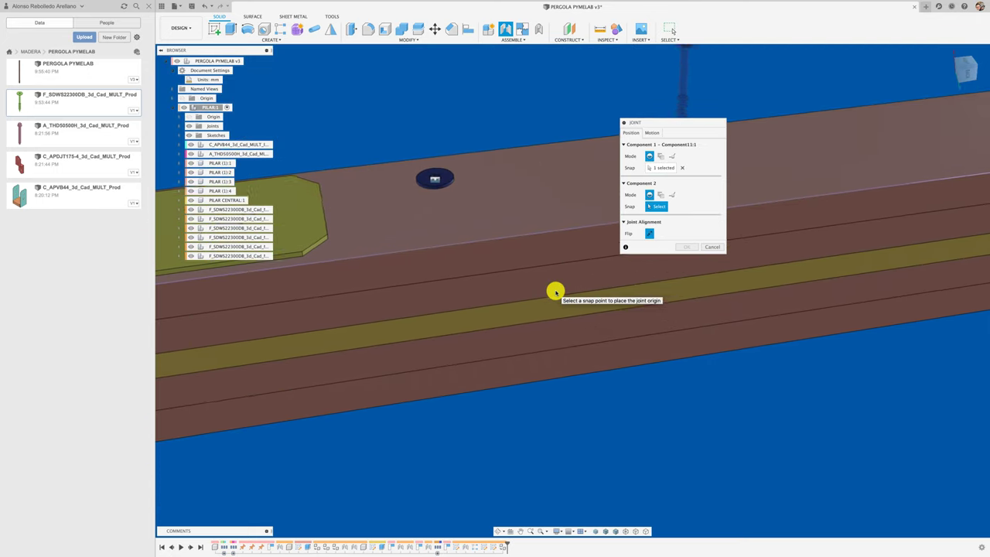
pyautogui.keyDown('shift'); pyautogui.scroll(3, 556, 292); pyautogui.keyUp('shift')
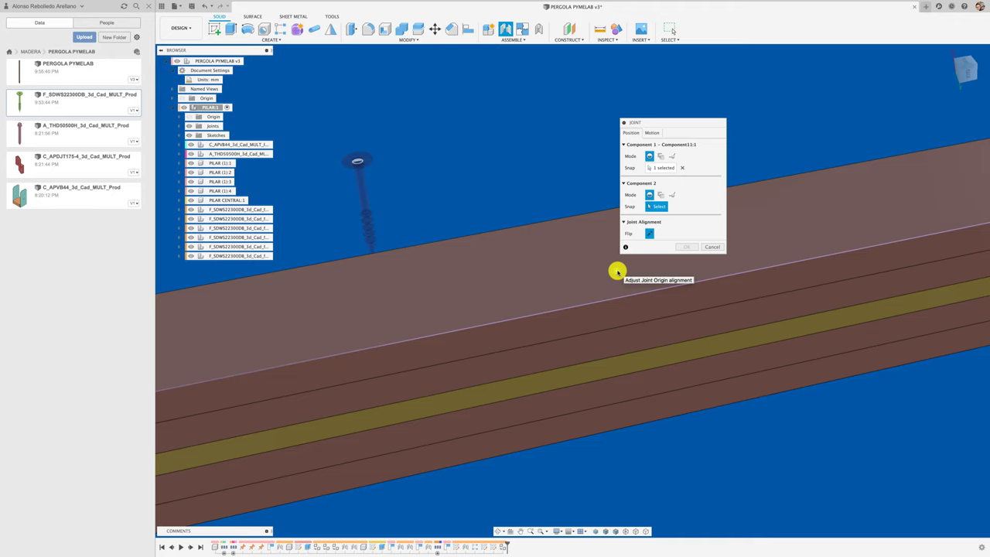
pyautogui.click(614, 275)
pyautogui.click(686, 294)
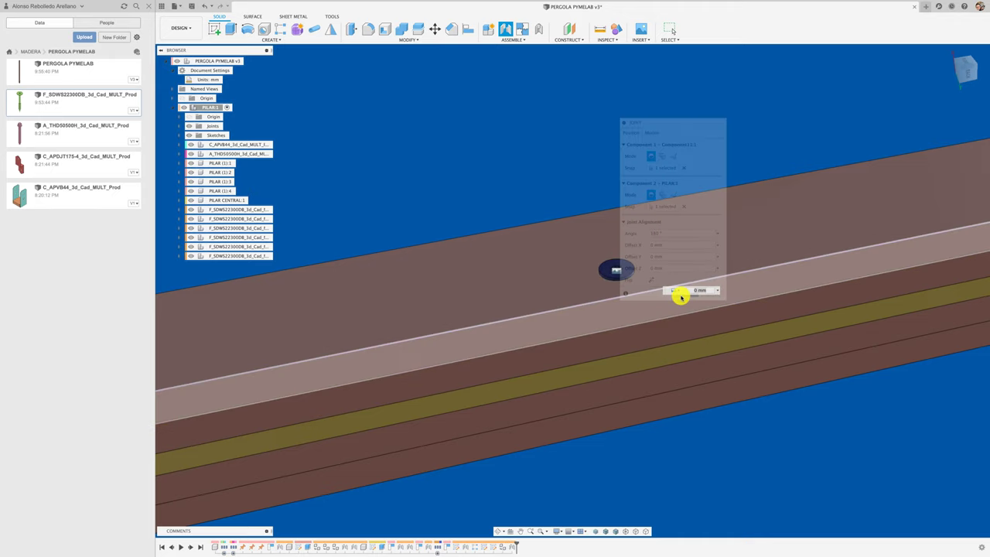
pyautogui.scroll(-3, 674, 295)
pyautogui.scroll(-3, 662, 333)
pyautogui.scroll(-2, 649, 371)
pyautogui.keyDown('shift'); pyautogui.scroll(-3, 649, 375); pyautogui.keyUp('shift')
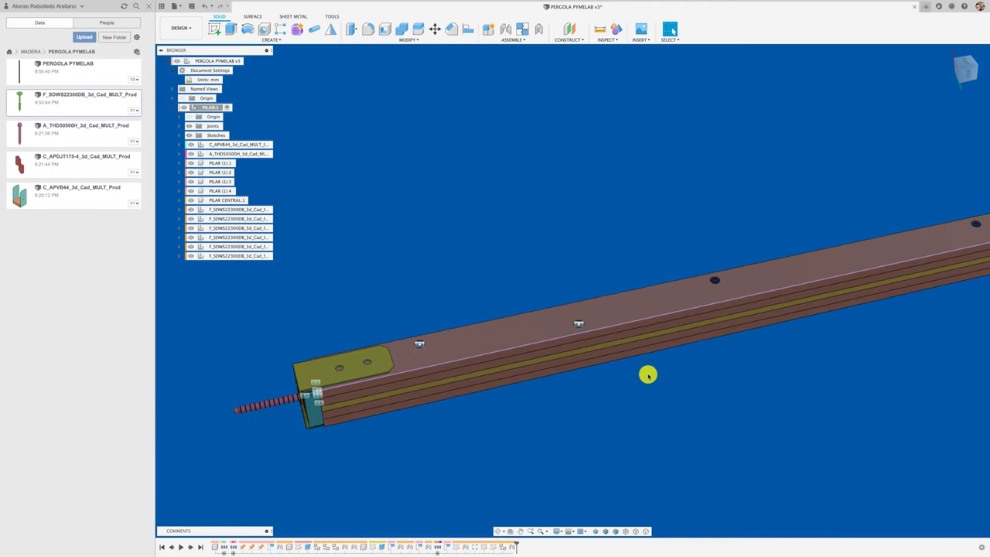
pyautogui.keyDown('shift'); pyautogui.scroll(-3, 648, 375); pyautogui.keyUp('shift')
pyautogui.keyDown('shift'); pyautogui.scroll(-3, 648, 376); pyautogui.keyUp('shift')
pyautogui.keyDown('shift'); pyautogui.scroll(-3, 649, 376); pyautogui.keyUp('shift')
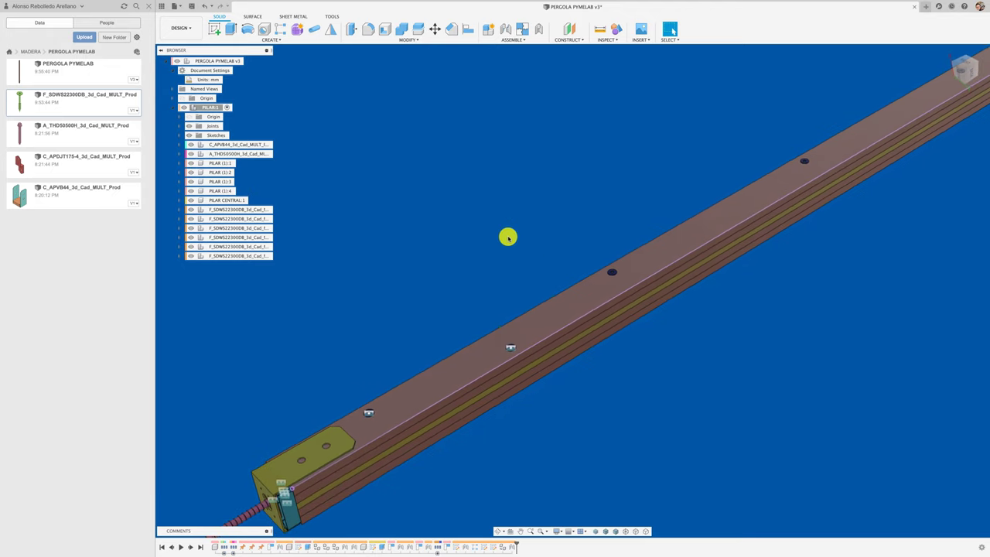
# Start a Rectangular Pattern of the new screw along the post's long top edge
pyautogui.click(281, 29)
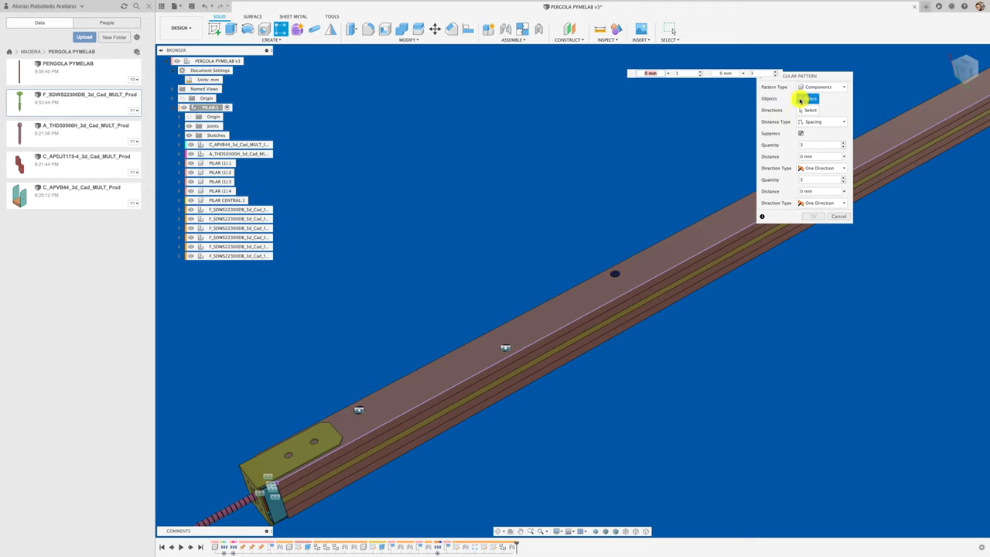
pyautogui.click(262, 256)
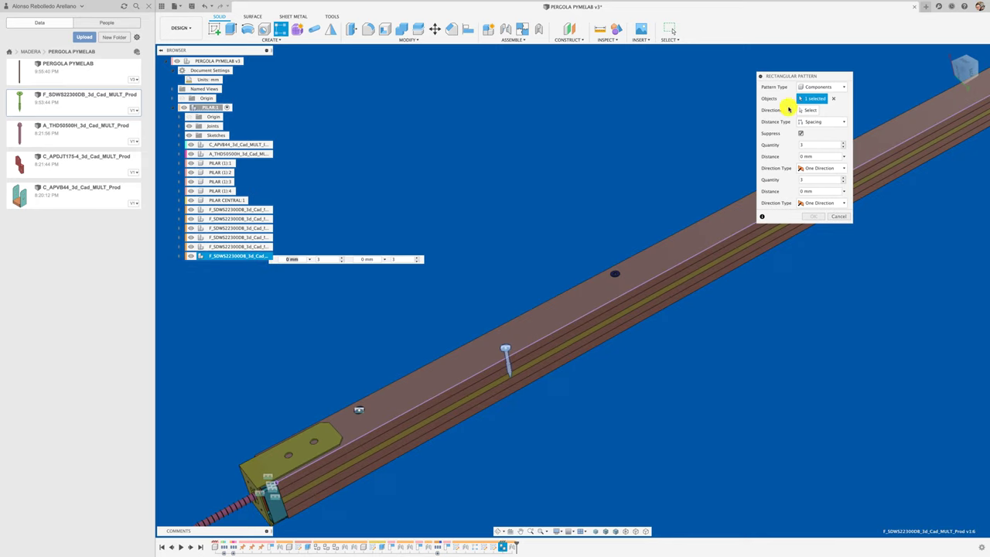
pyautogui.click(804, 111)
pyautogui.click(650, 248)
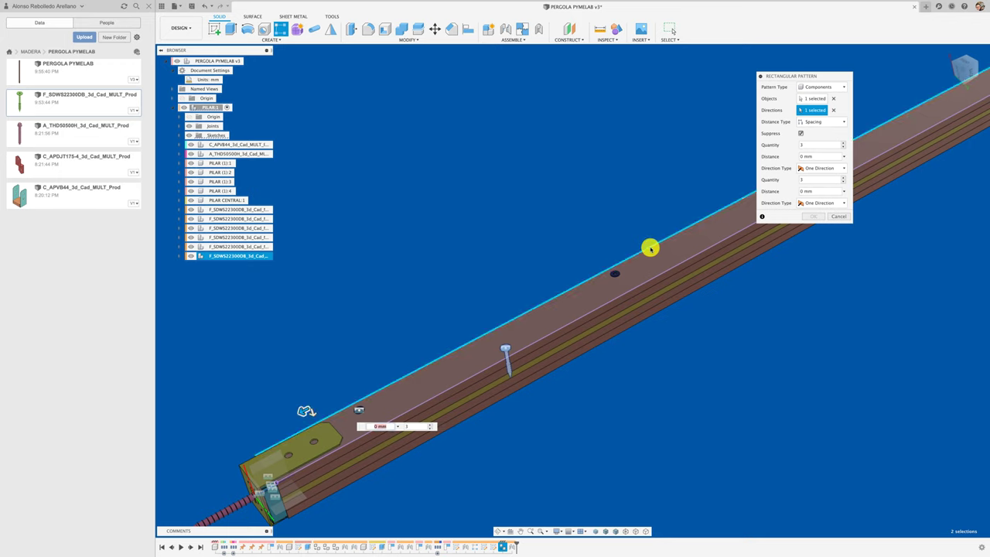
pyautogui.moveTo(304, 410); pyautogui.dragTo(502, 352)
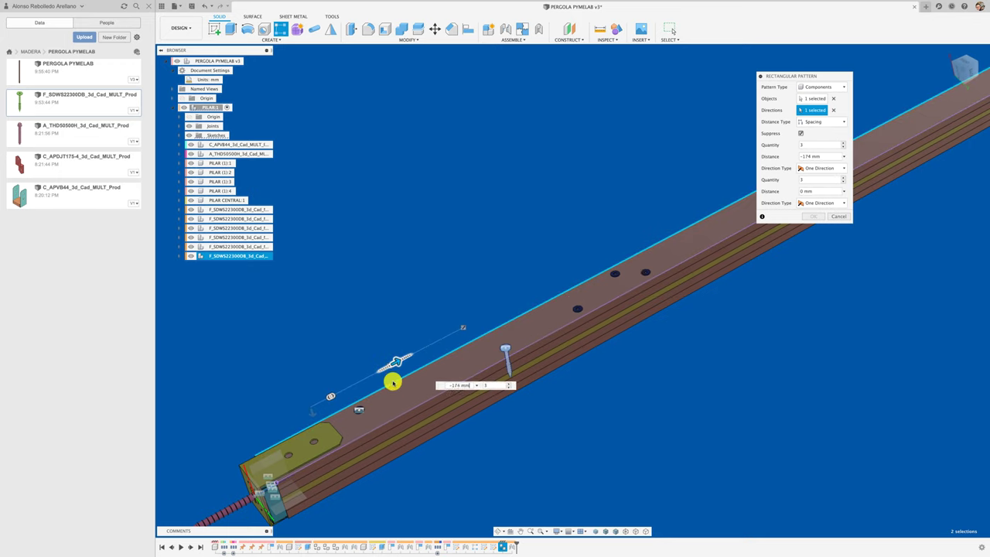
# Set Spacing distance -600 mm with quantity 5 and confirm the pattern
pyautogui.click(797, 164)
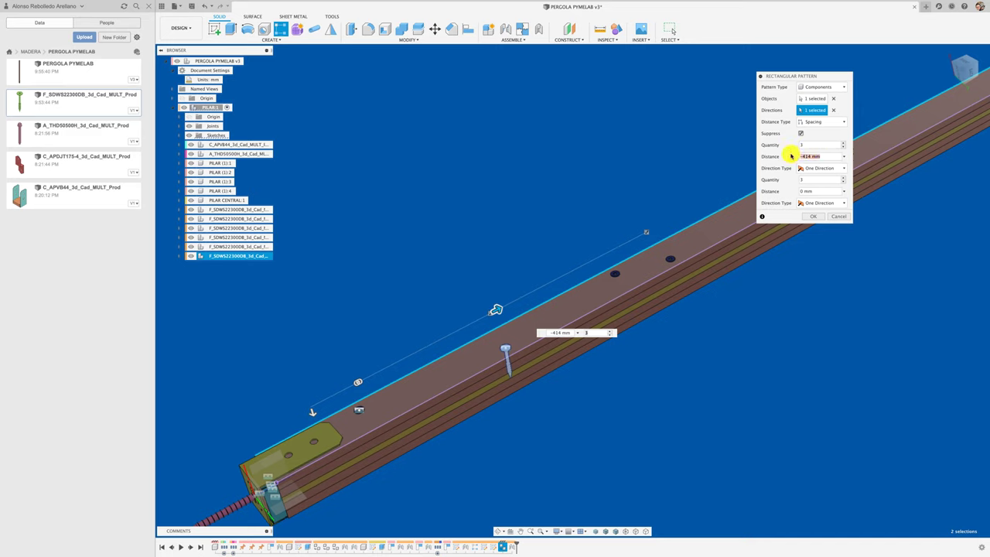
pyautogui.click(812, 122)
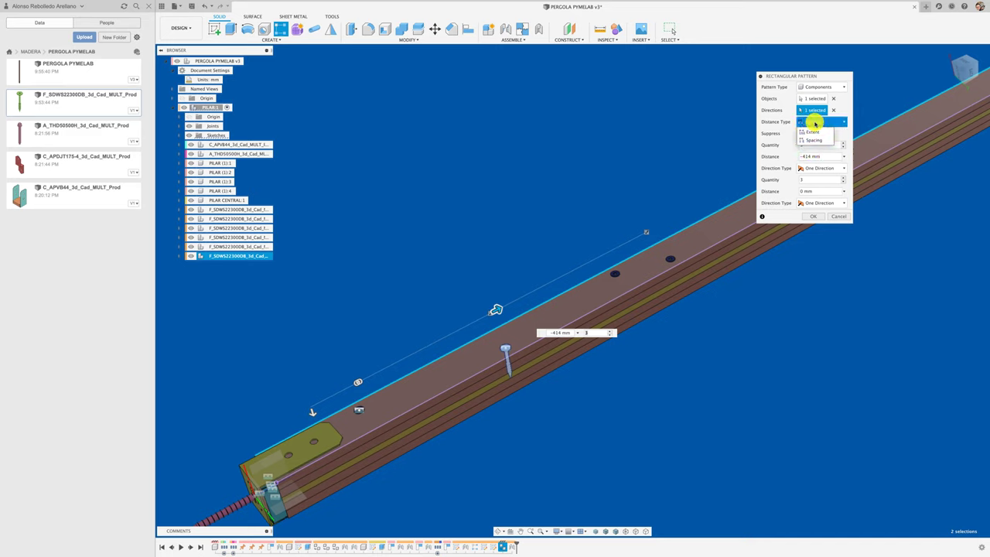
pyautogui.click(815, 141)
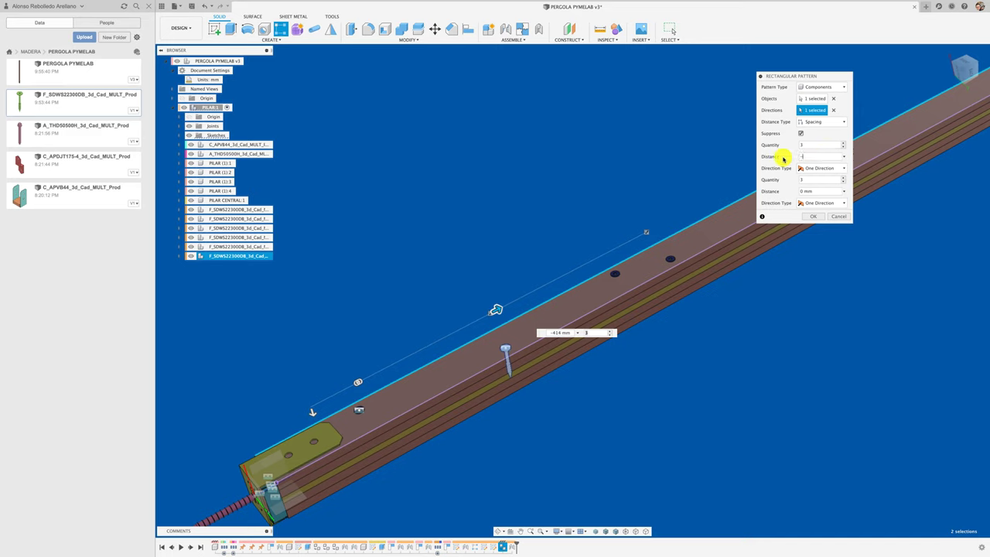
pyautogui.write('600')
pyautogui.press('Return')
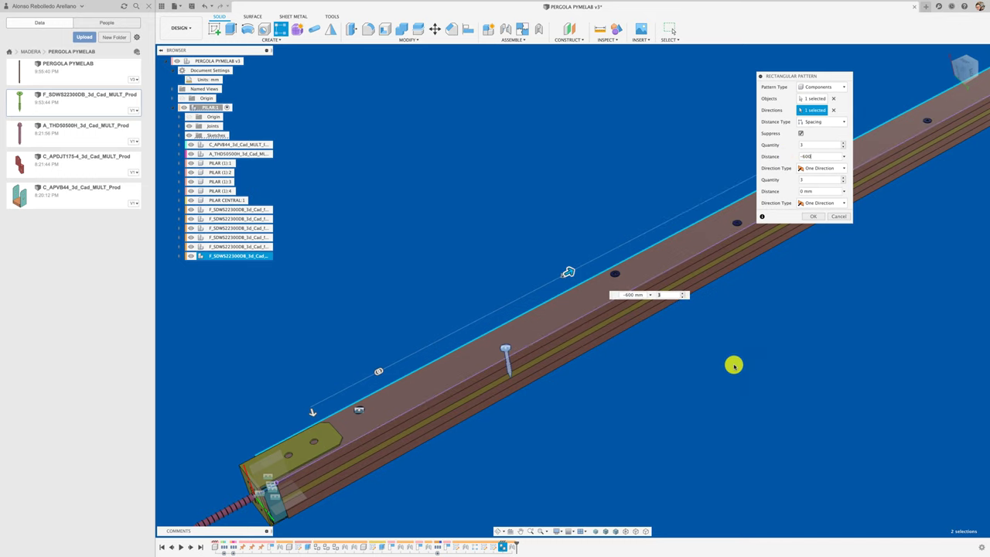
pyautogui.scroll(-3, 733, 365)
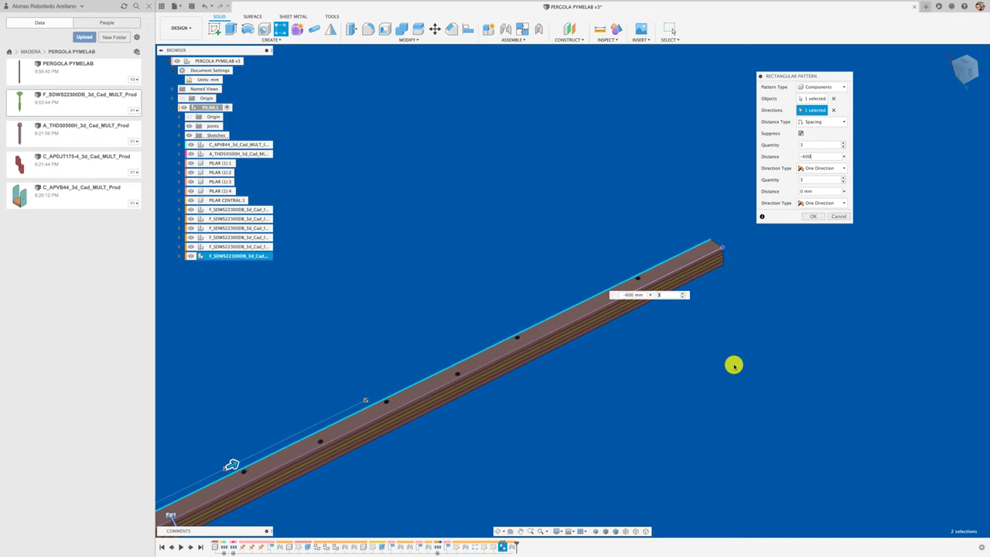
pyautogui.click(843, 143)
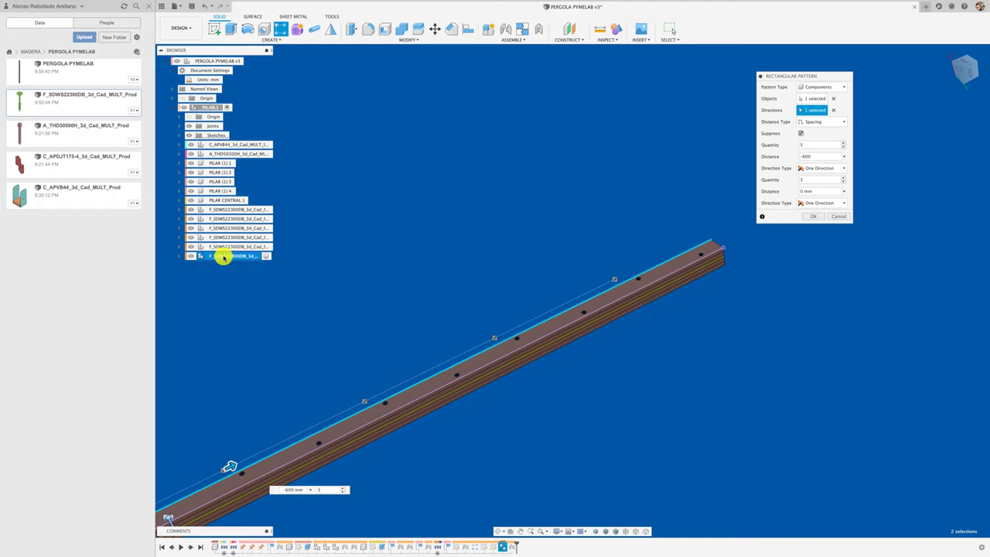
pyautogui.click(814, 218)
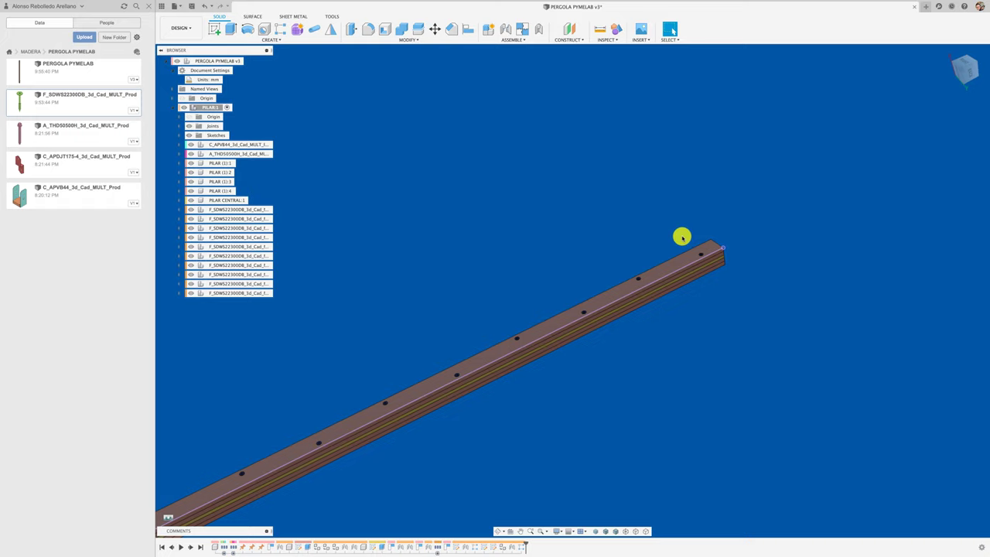
# Delete the last two surplus F_SDWS screw copies from the browser
pyautogui.rightClick(257, 293)
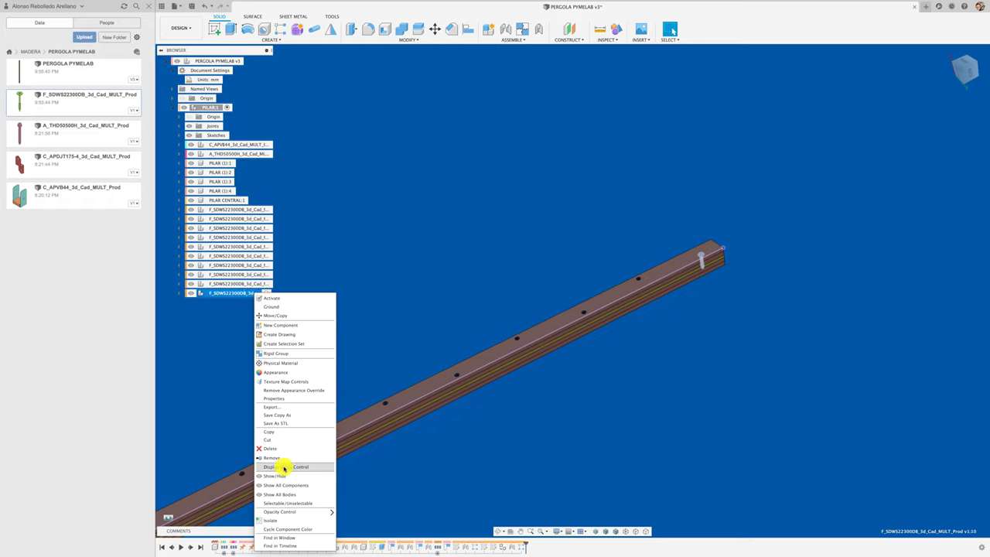
pyautogui.click(280, 449)
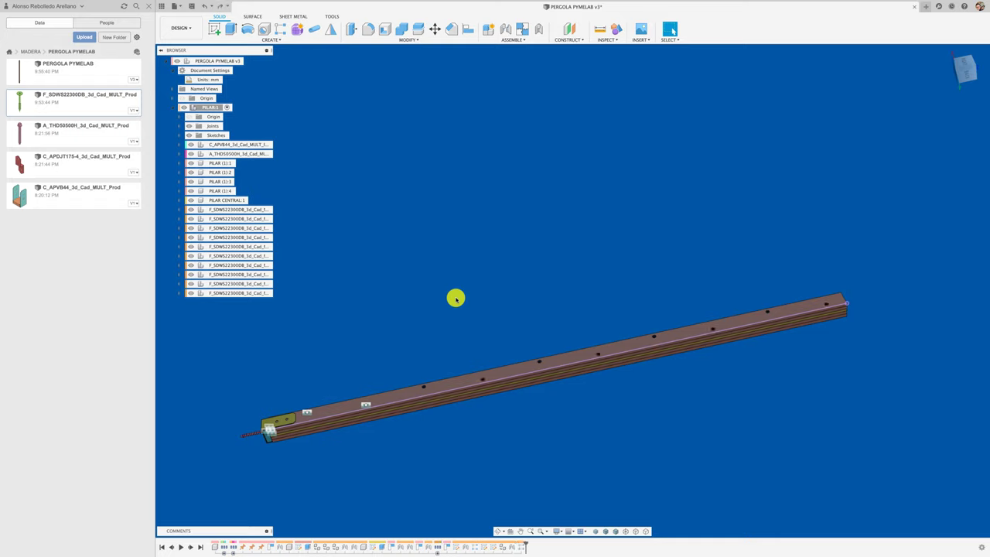
pyautogui.click(261, 293)
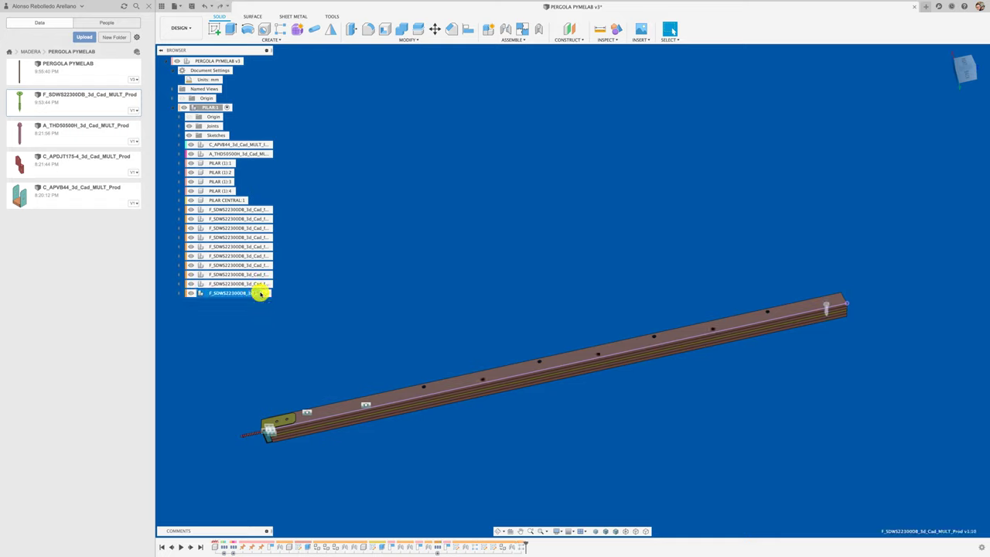
pyautogui.rightClick(261, 293)
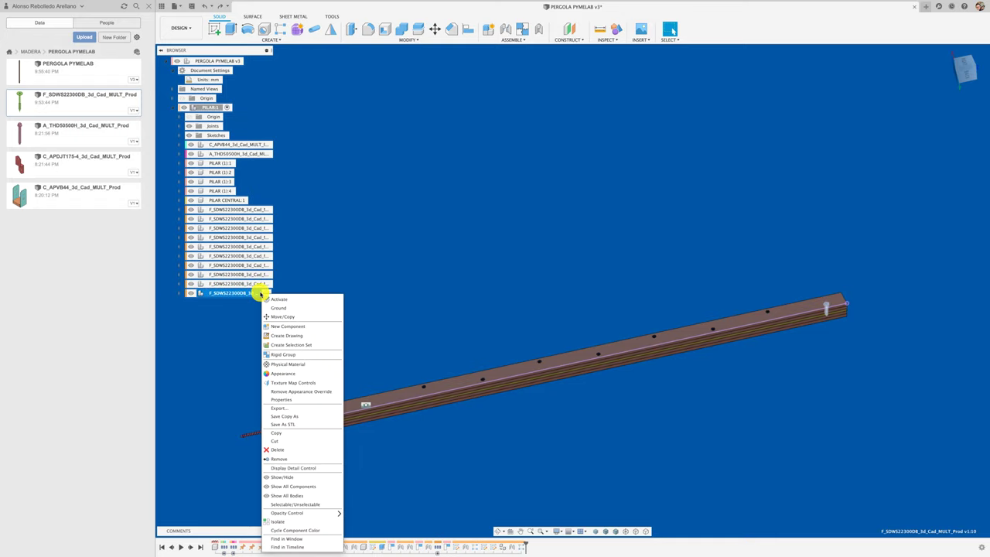
pyautogui.click(277, 460)
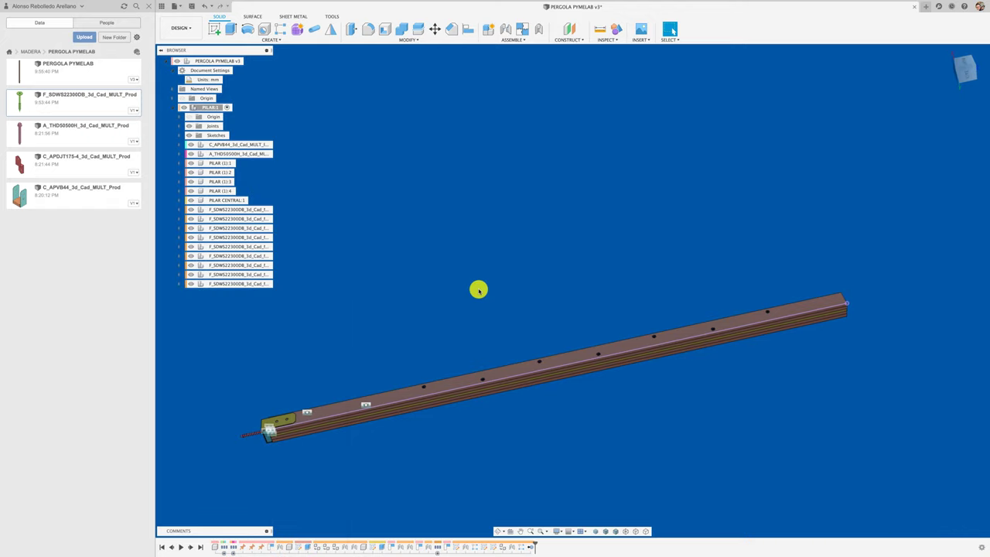
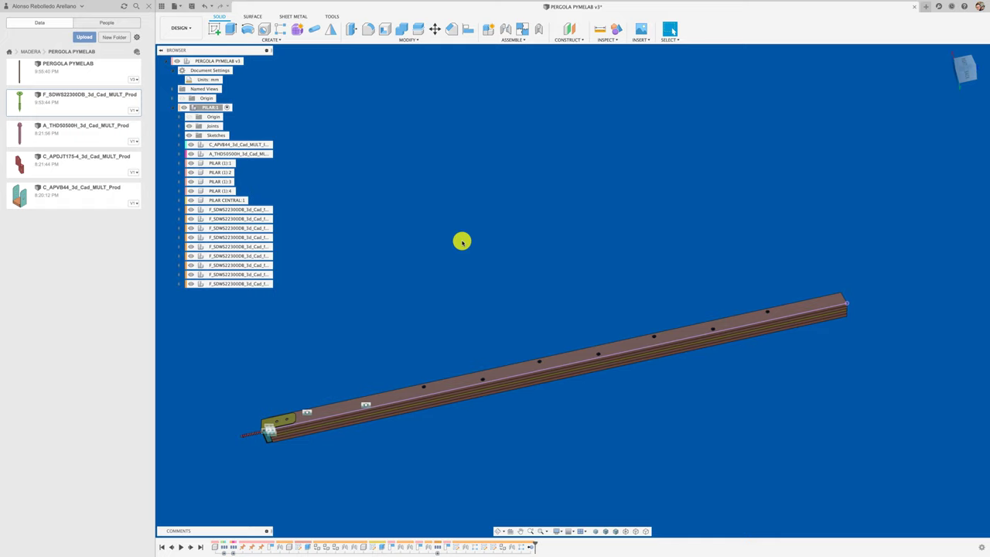
# Select each of the nine screw copies along the post in turn, then clear the selection
pyautogui.click(257, 210)
pyautogui.click(252, 219)
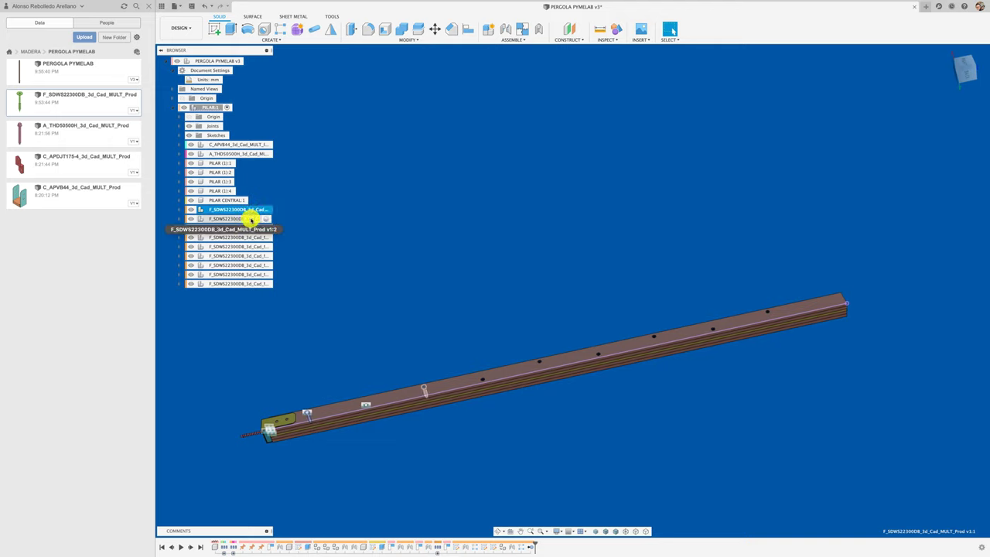
pyautogui.click(246, 228)
pyautogui.click(249, 238)
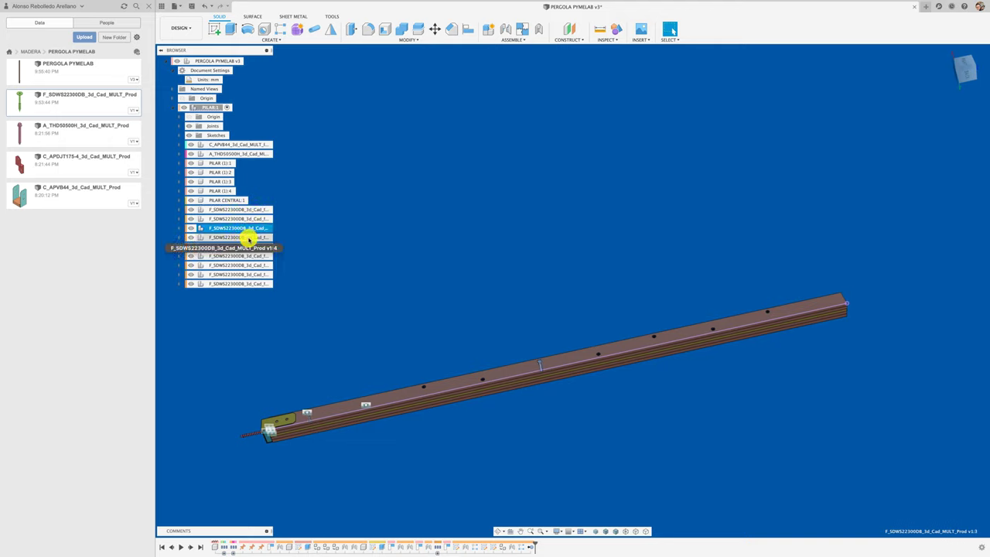
pyautogui.click(248, 247)
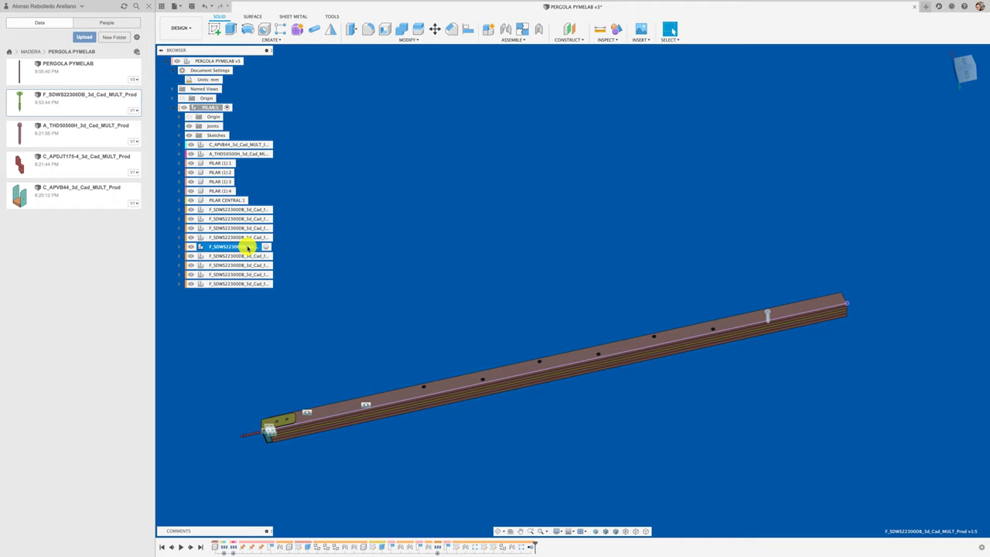
pyautogui.click(248, 256)
pyautogui.click(249, 265)
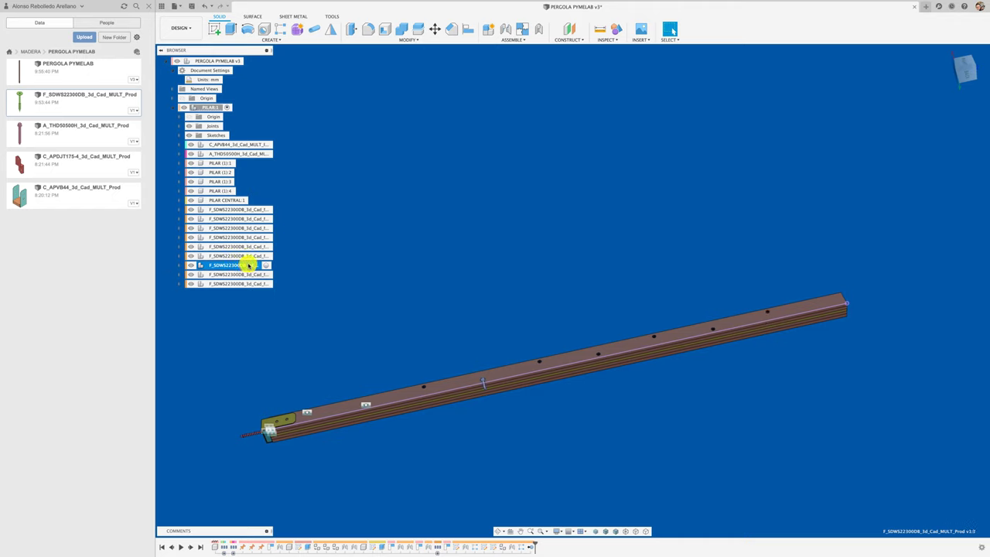
pyautogui.click(248, 274)
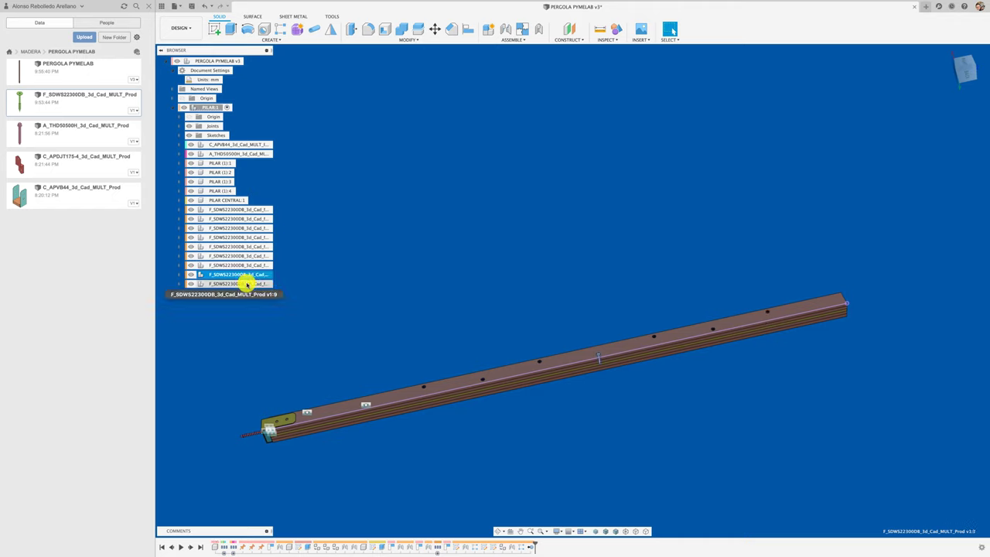
pyautogui.click(246, 284)
pyautogui.click(462, 272)
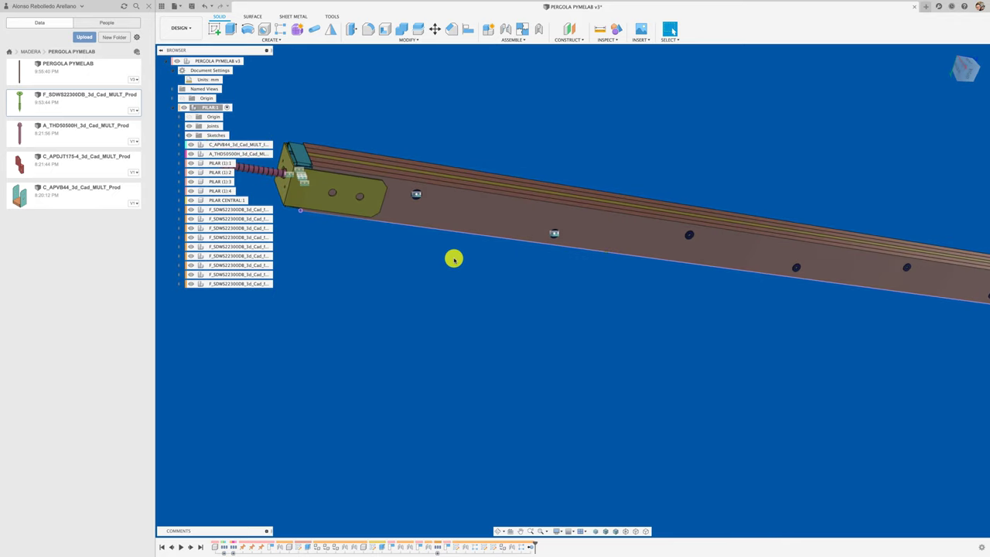
# Inspect the post in wireframe and hidden-edge display, then return to shaded with visible edges
pyautogui.moveTo(454, 260)
pyautogui.keyDown('shift'); pyautogui.mouseDown(button='middle')
pyautogui.moveTo(450, 231)
pyautogui.moveTo(536, 450)
pyautogui.mouseUp(button='middle'); pyautogui.keyUp('shift')
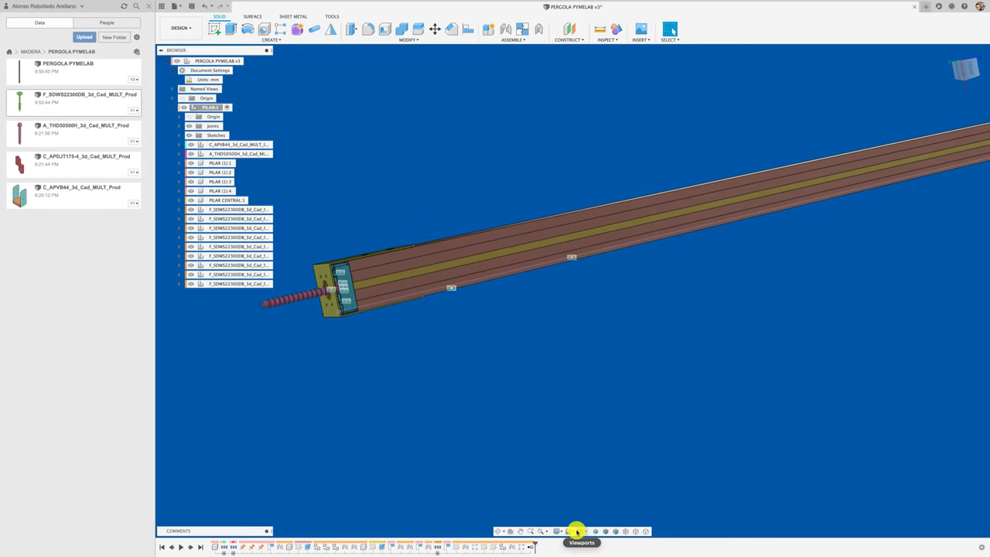
pyautogui.click(564, 531)
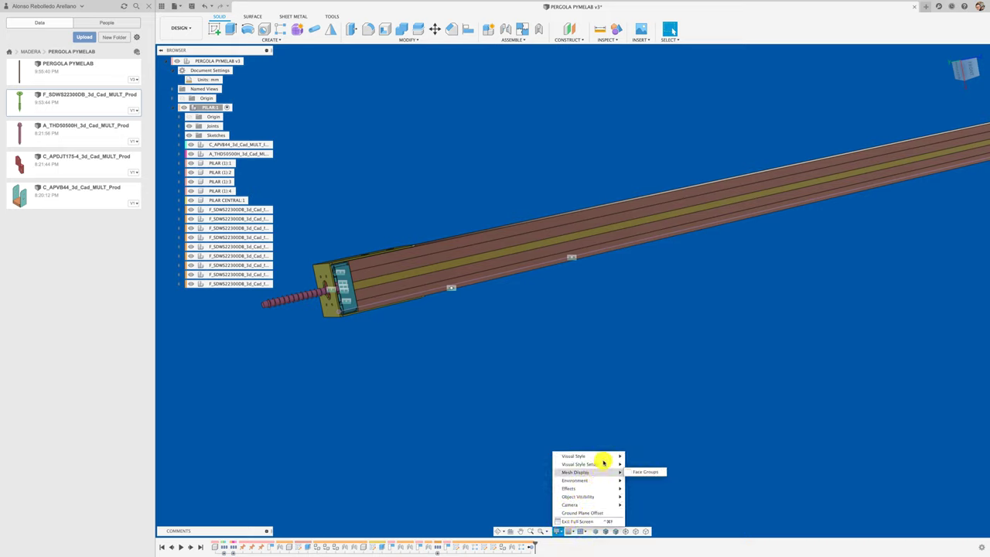
pyautogui.moveTo(580, 456)
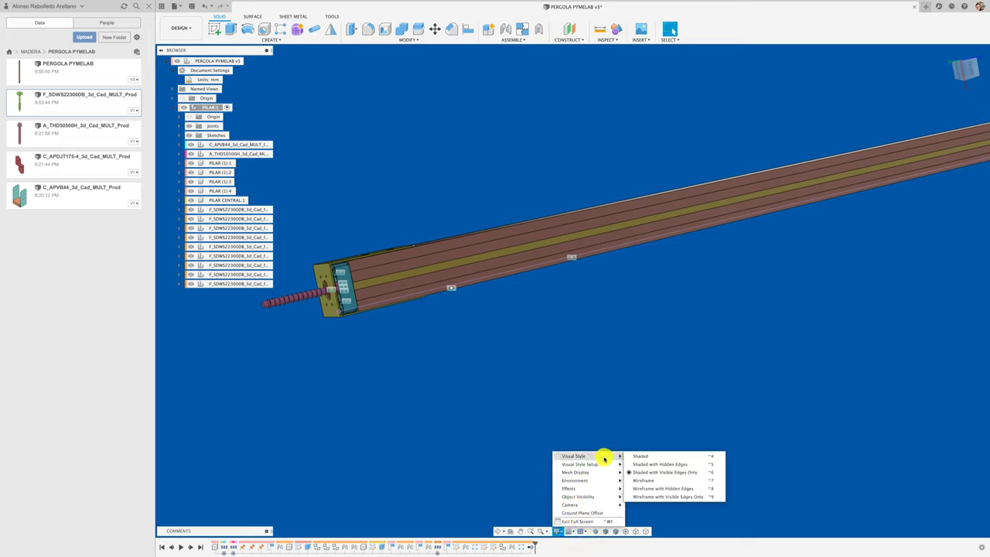
pyautogui.click(645, 478)
pyautogui.moveTo(645, 478)
pyautogui.keyDown('shift'); pyautogui.mouseDown(button='middle')
pyautogui.moveTo(592, 413)
pyautogui.moveTo(667, 338)
pyautogui.mouseUp(button='middle'); pyautogui.keyUp('shift')
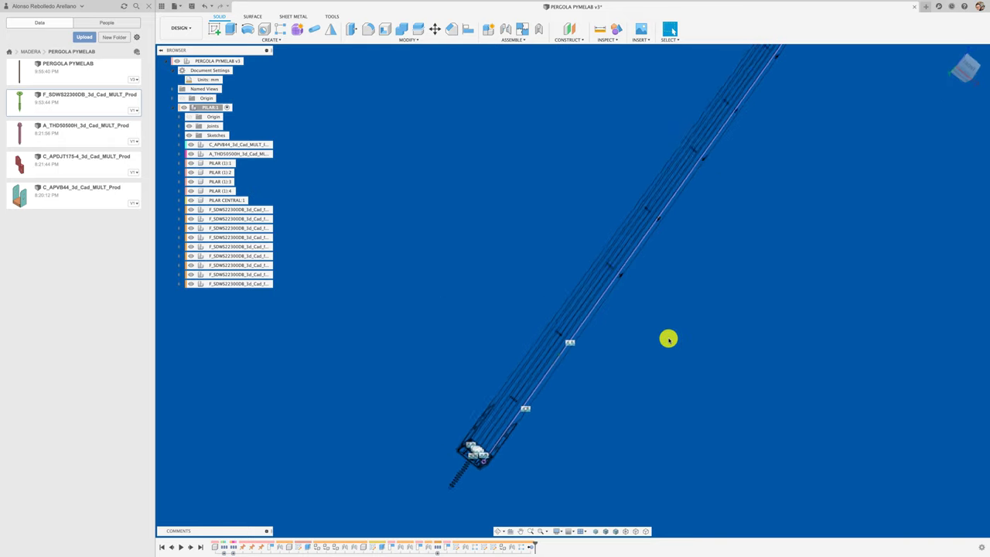
pyautogui.click(967, 68)
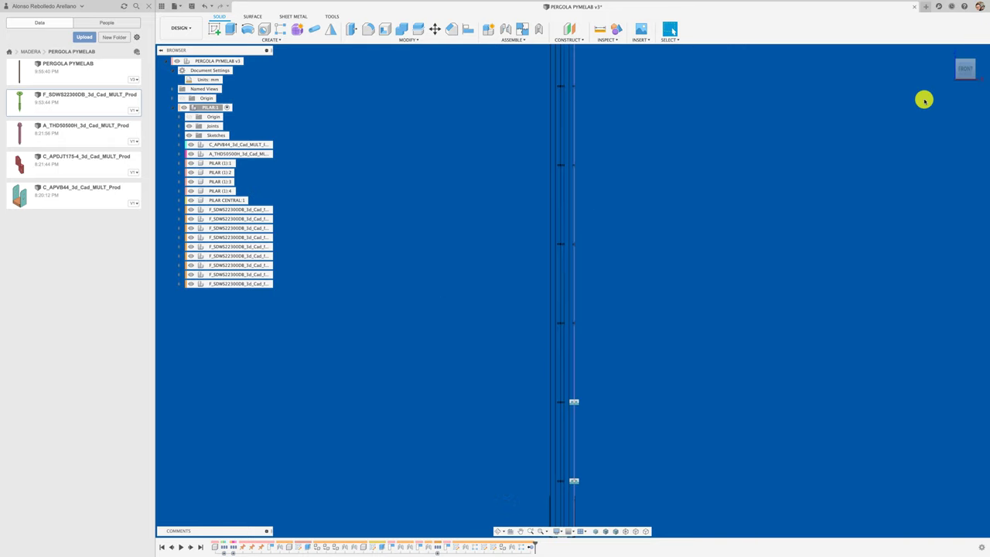
pyautogui.click(558, 531)
pyautogui.moveTo(576, 456)
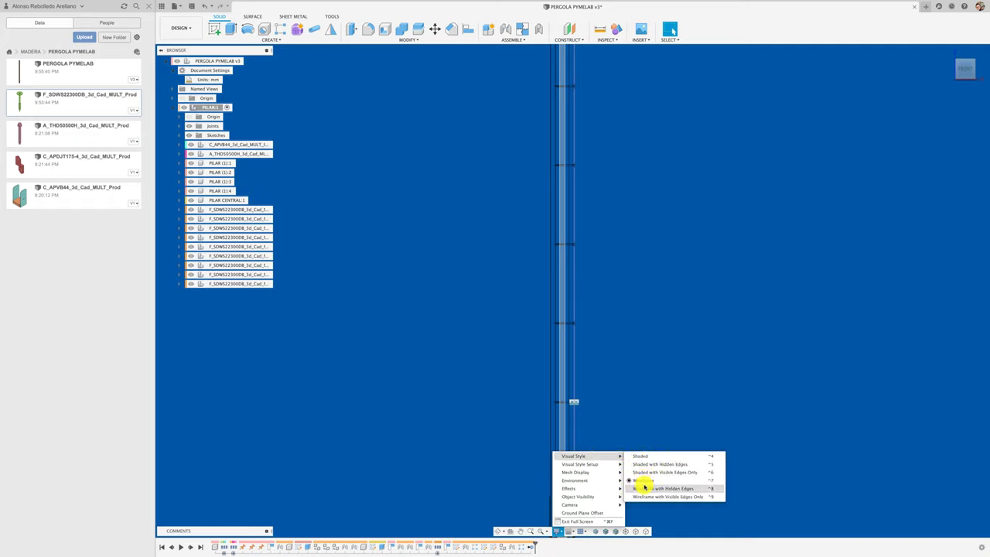
pyautogui.click(646, 489)
pyautogui.scroll(2, 587, 335)
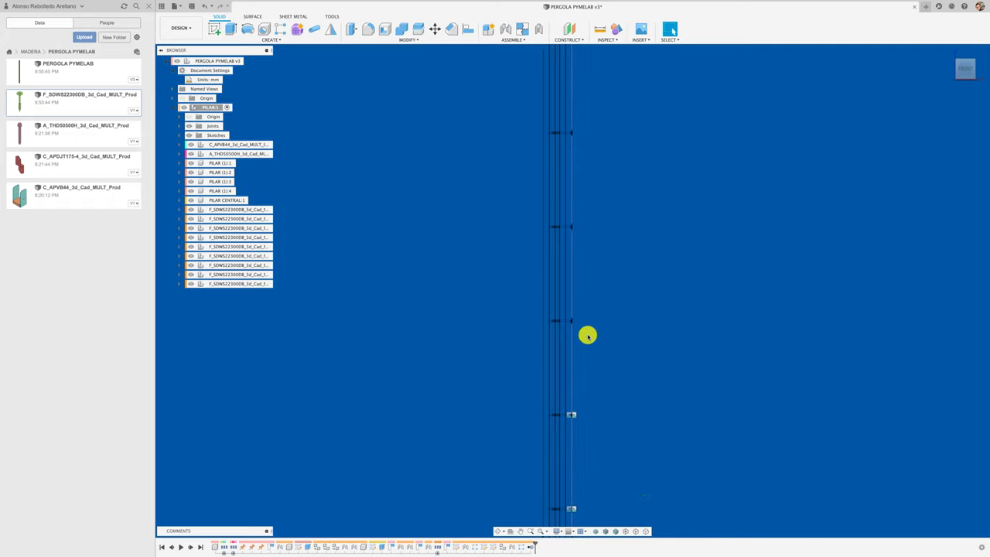
pyautogui.scroll(-2, 602, 274)
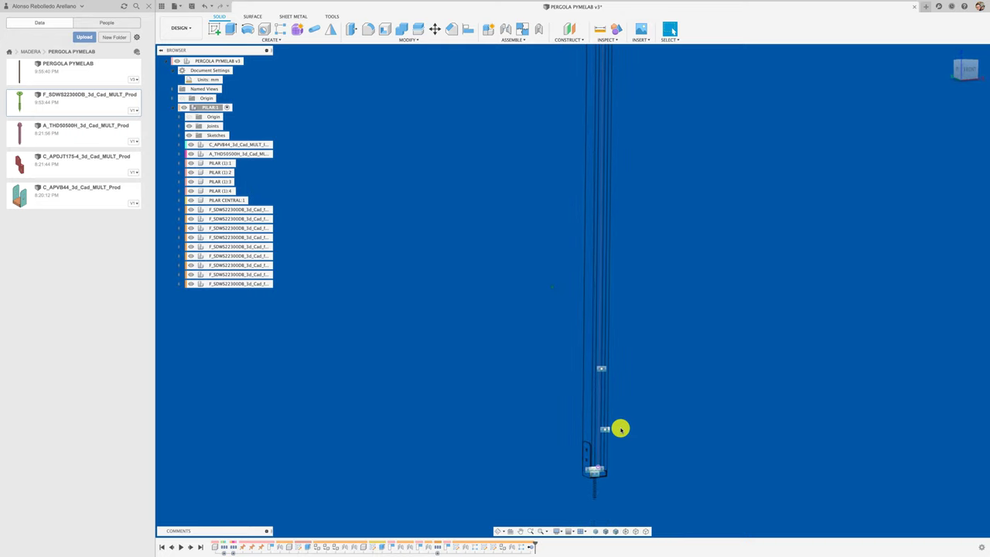
pyautogui.click(559, 533)
pyautogui.moveTo(576, 457)
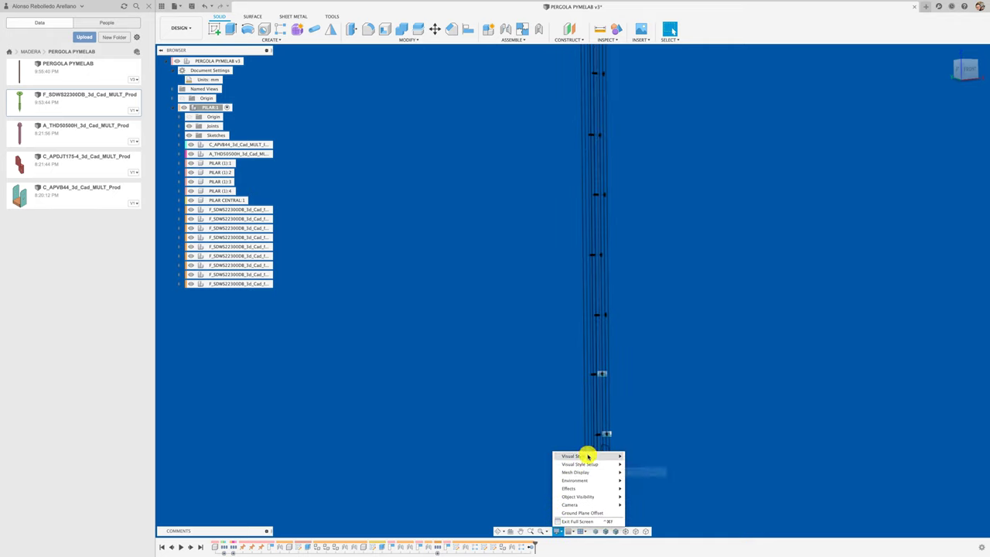
pyautogui.click(644, 473)
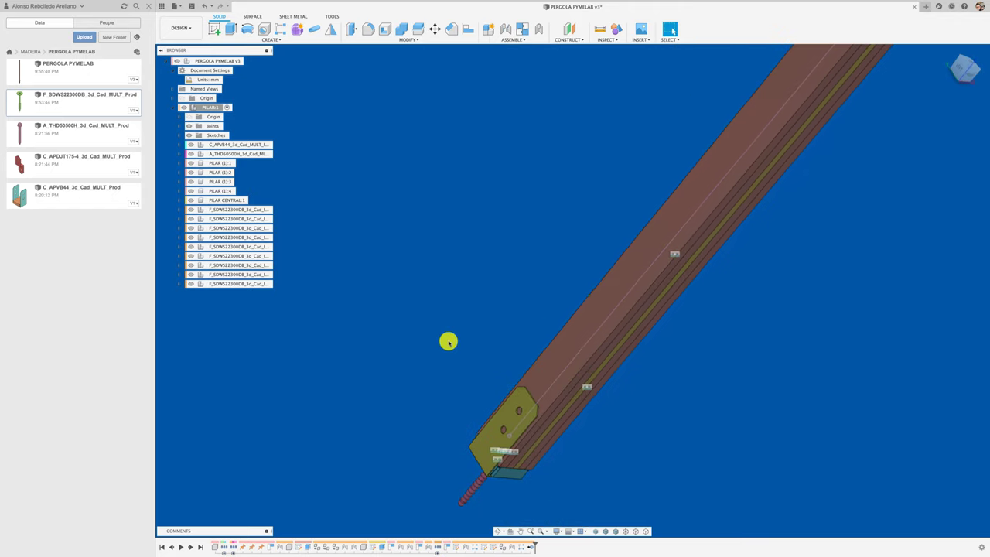
# Create a sketch on the pillar face with the Point tool, finish it, and reopen it
pyautogui.click(214, 29)
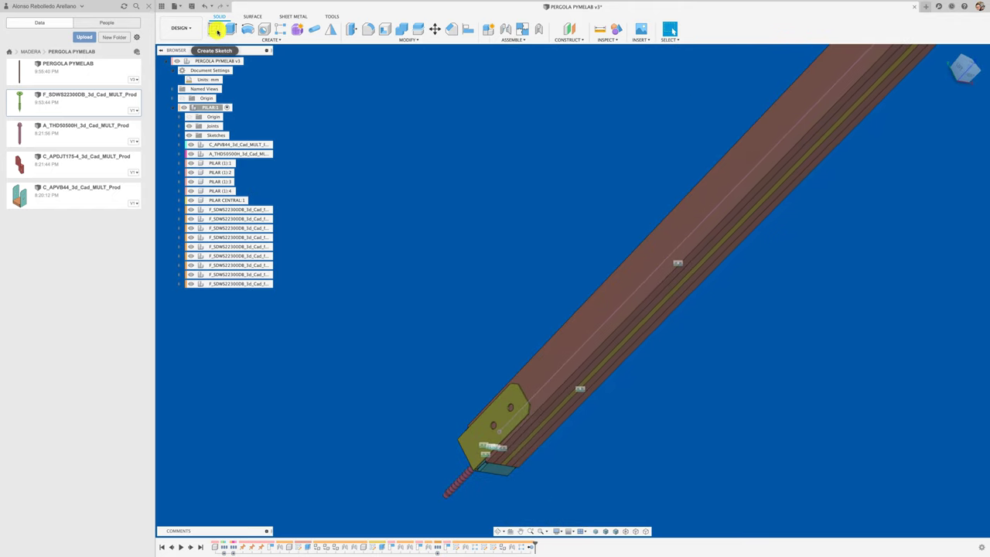
pyautogui.click(535, 369)
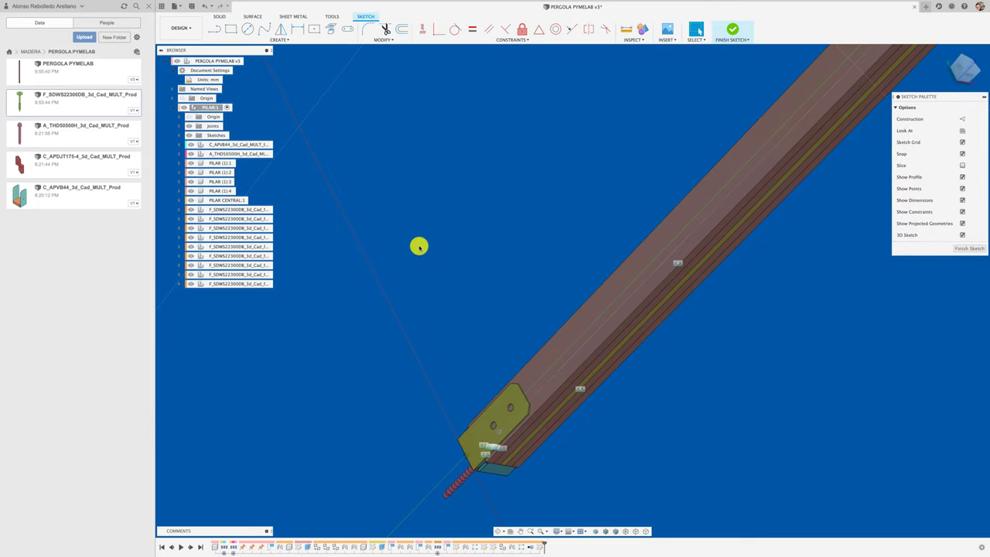
pyautogui.click(281, 39)
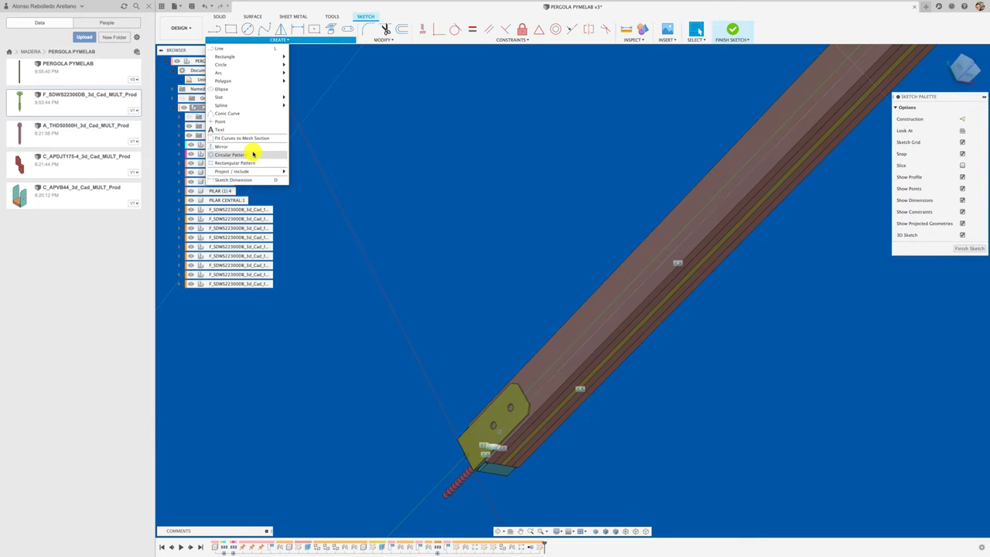
pyautogui.click(232, 122)
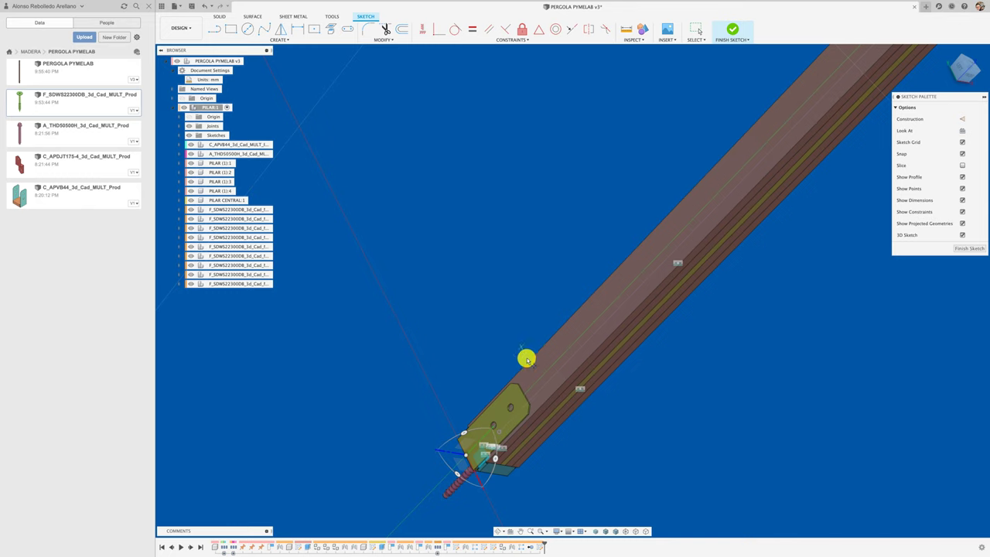
pyautogui.keyDown('shift'); pyautogui.moveTo(532, 372); pyautogui.dragTo(483, 324, button='middle'); pyautogui.keyUp('shift')
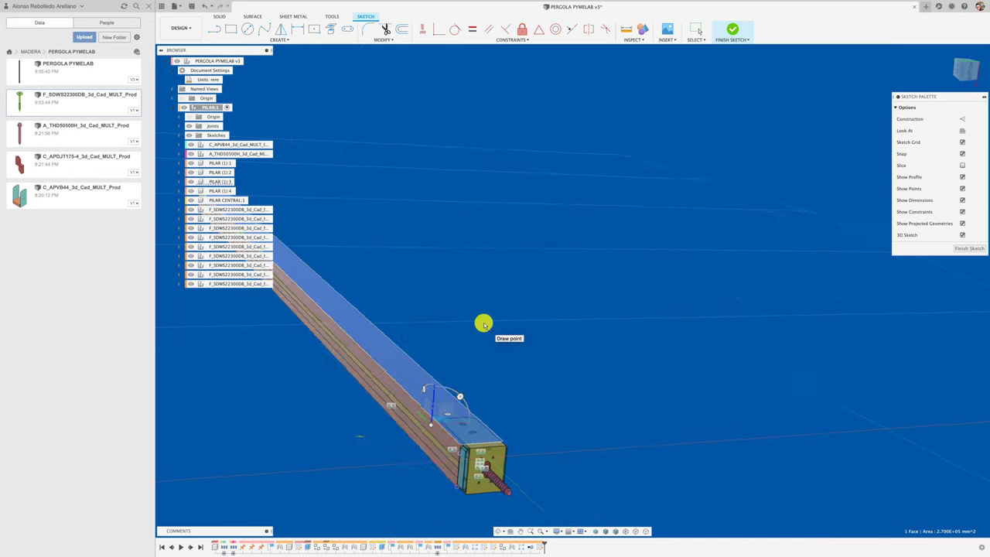
pyautogui.keyDown('shift'); pyautogui.moveTo(482, 325); pyautogui.dragTo(856, 256, button='middle'); pyautogui.keyUp('shift')
pyautogui.click(972, 250)
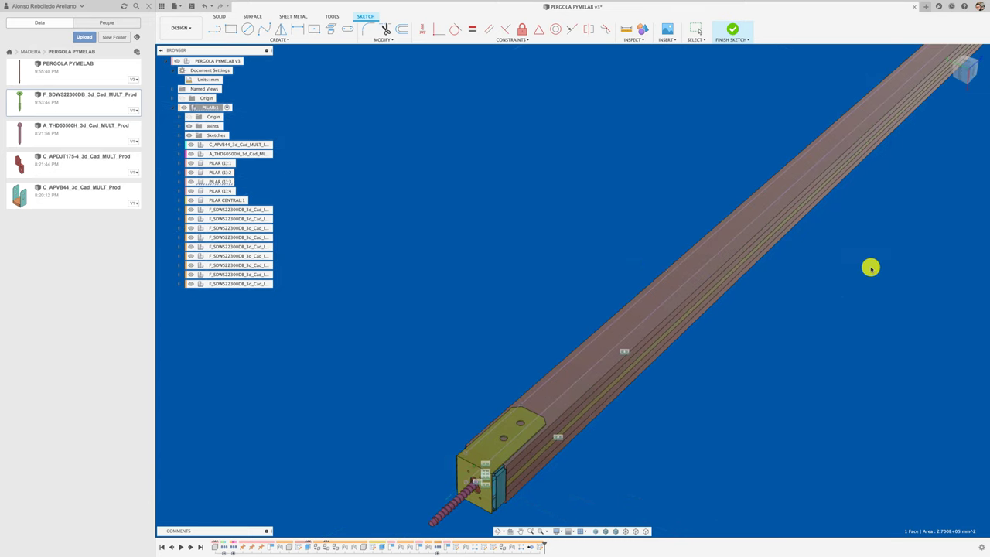
pyautogui.doubleClick(442, 269)
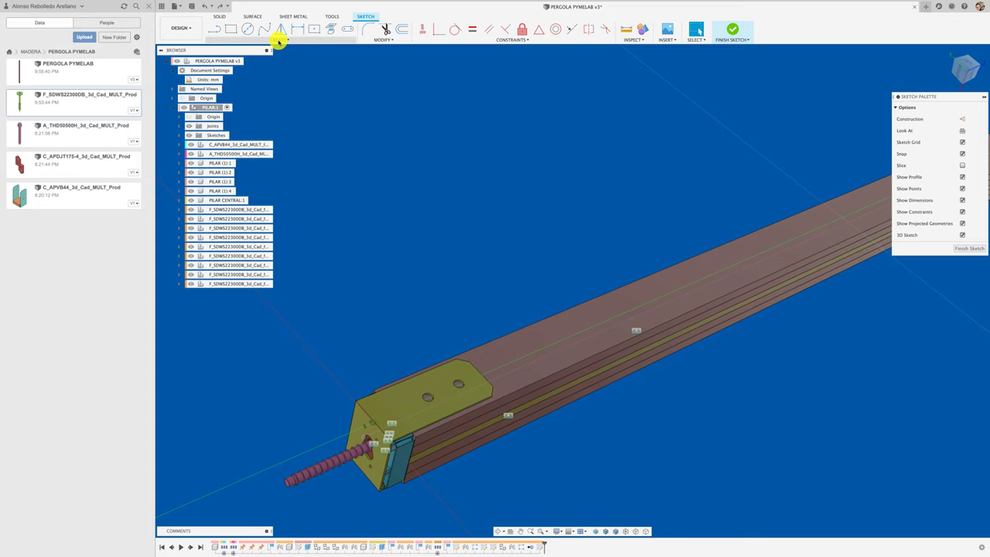
# Draw a line on the post's top edge and place the d117 dimension on it
pyautogui.click(280, 40)
pyautogui.click(250, 125)
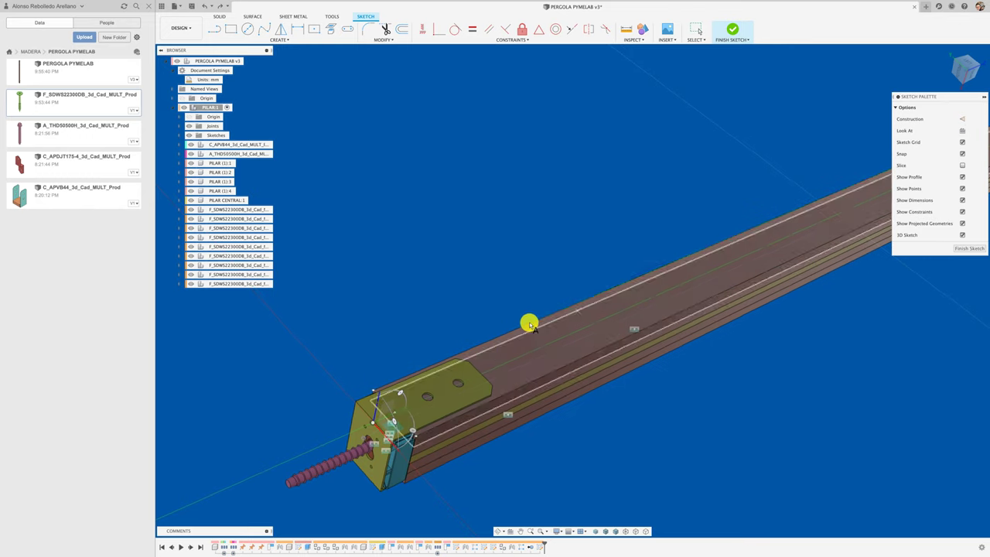
pyautogui.keyDown('shift'); pyautogui.moveTo(536, 335); pyautogui.dragTo(534, 339, button='middle'); pyautogui.keyUp('shift')
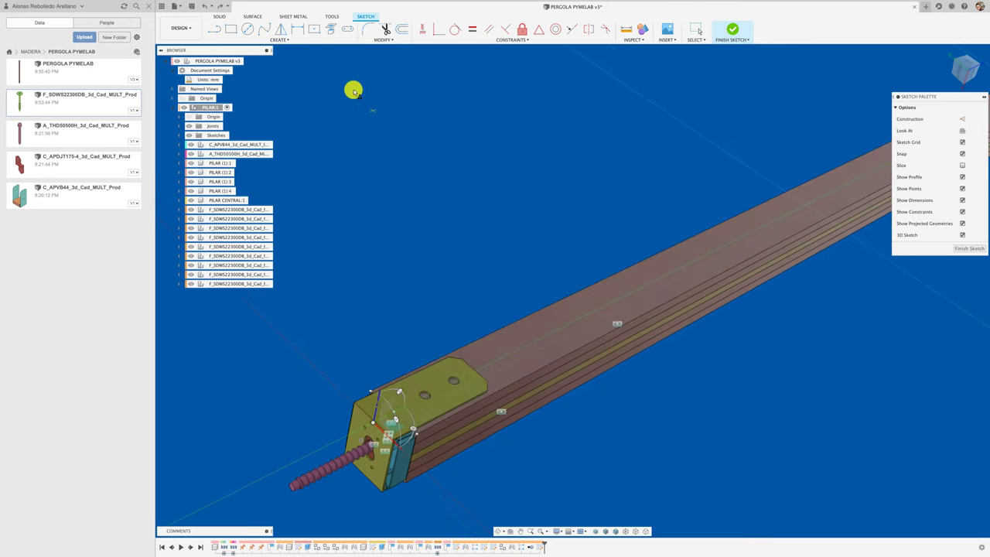
pyautogui.click(272, 40)
pyautogui.click(244, 125)
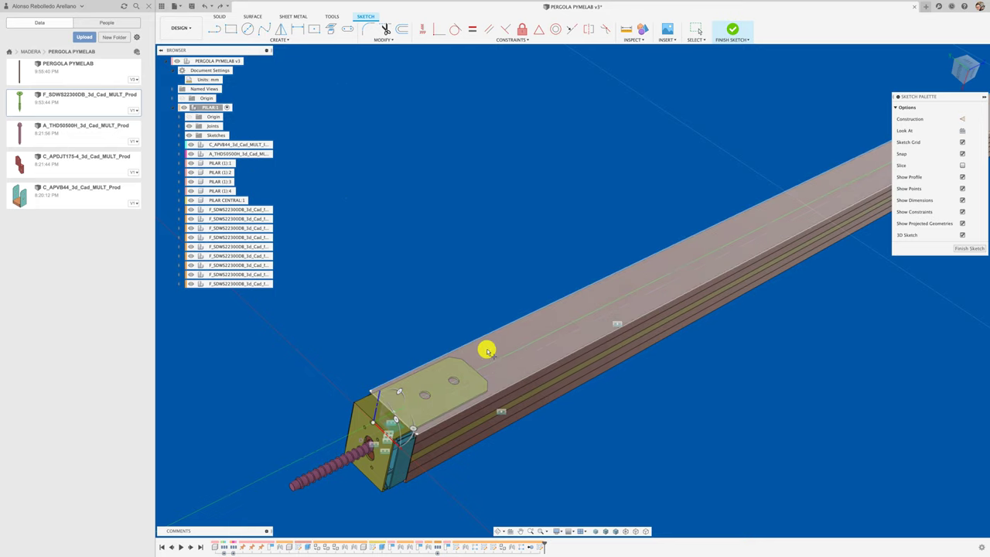
pyautogui.keyDown('shift'); pyautogui.moveTo(486, 347); pyautogui.dragTo(449, 311, button='middle'); pyautogui.keyUp('shift')
pyautogui.click(450, 311)
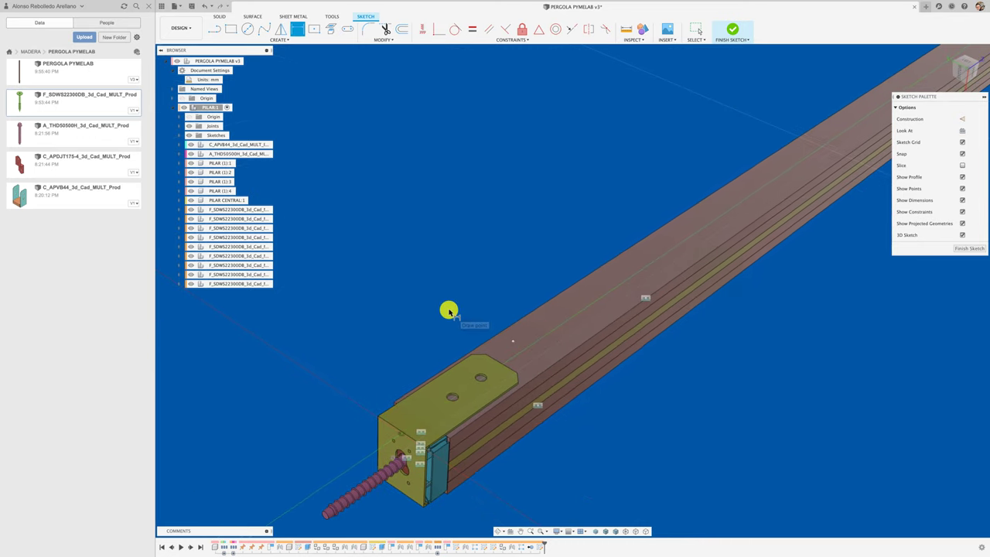
pyautogui.click(510, 341)
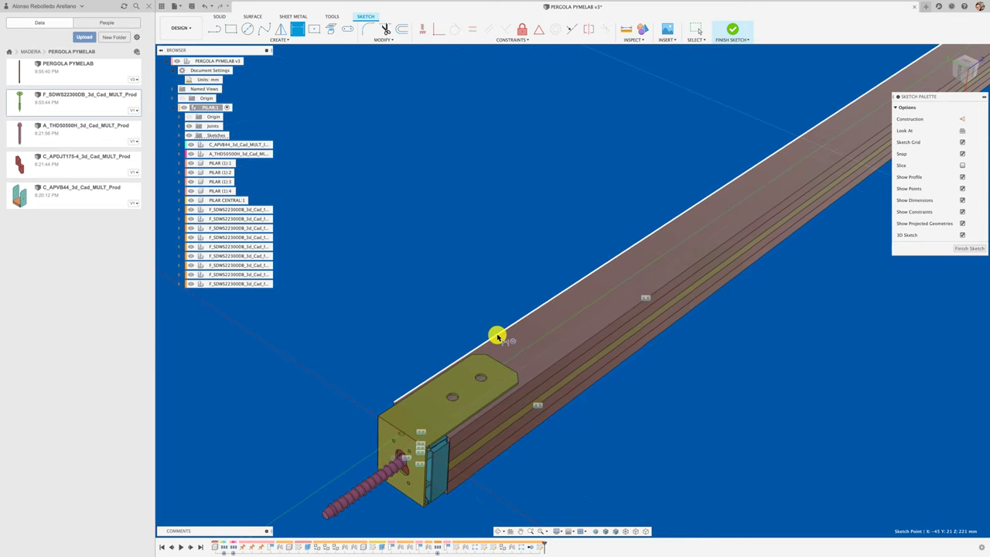
pyautogui.click(455, 321)
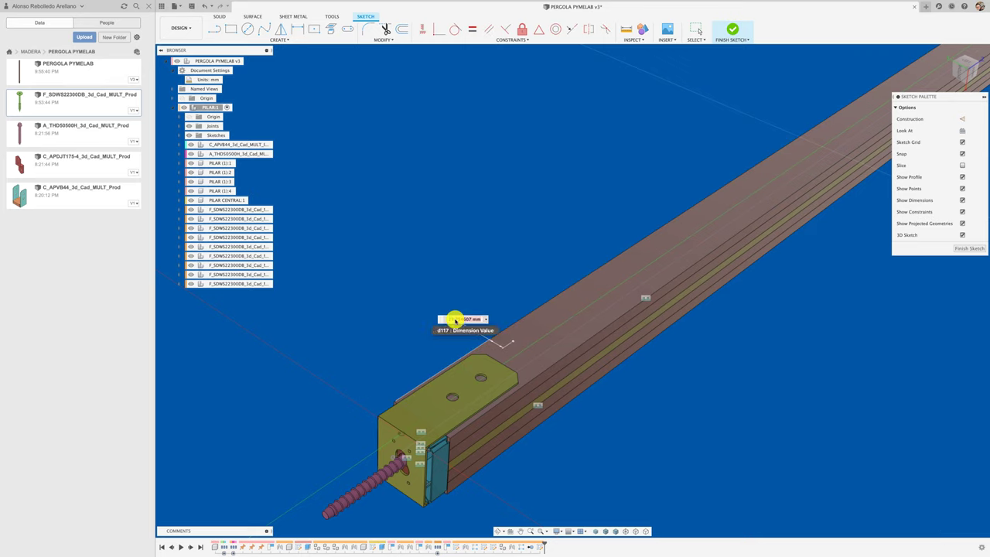
pyautogui.press('Escape')
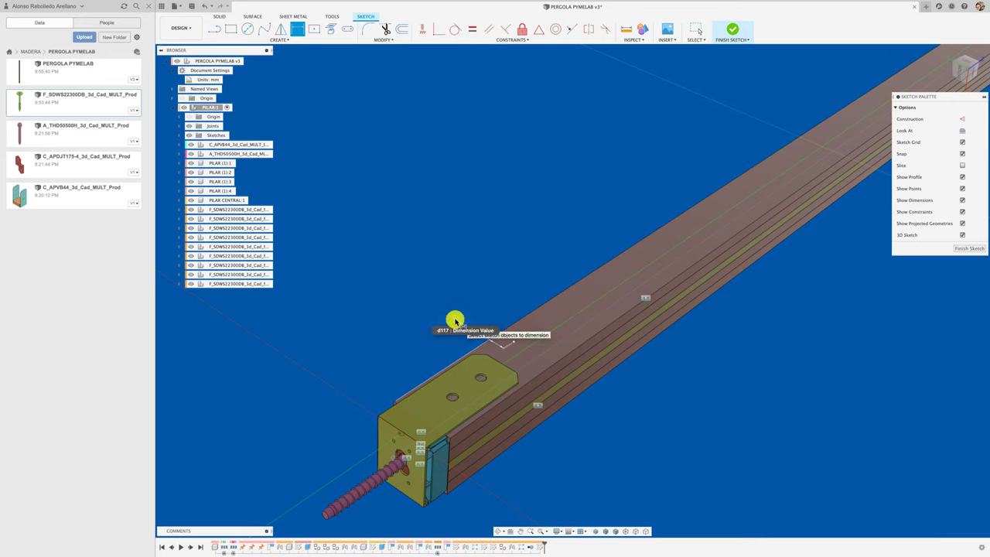
# Dimension the sketch point from the end plate corner and finish the sketch
pyautogui.moveTo(515, 342)
pyautogui.keyDown('shift'); pyautogui.mouseDown(button='middle')
pyautogui.moveTo(413, 395)
pyautogui.moveTo(420, 431)
pyautogui.moveTo(408, 450)
pyautogui.mouseUp(button='middle'); pyautogui.keyUp('shift')
pyautogui.click(408, 450)
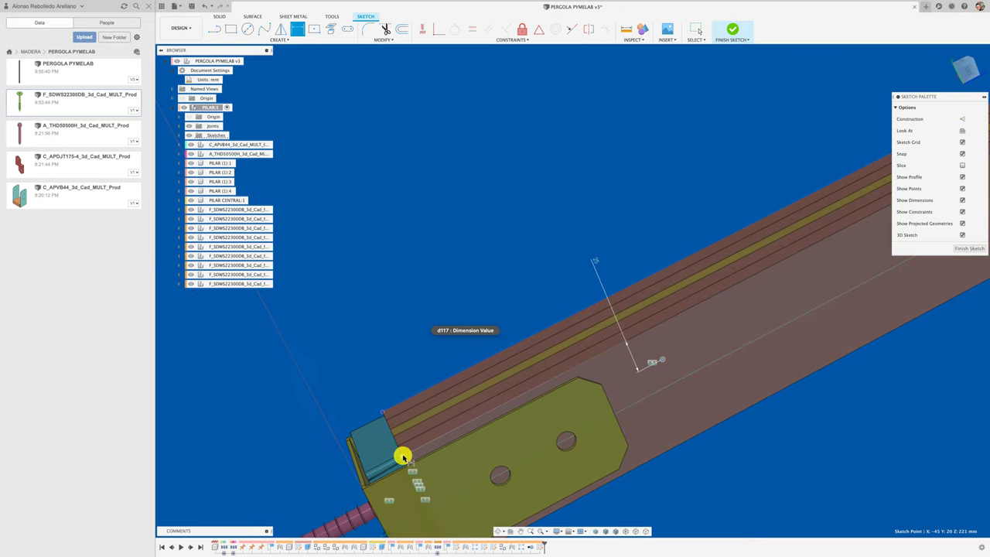
pyautogui.click(416, 346)
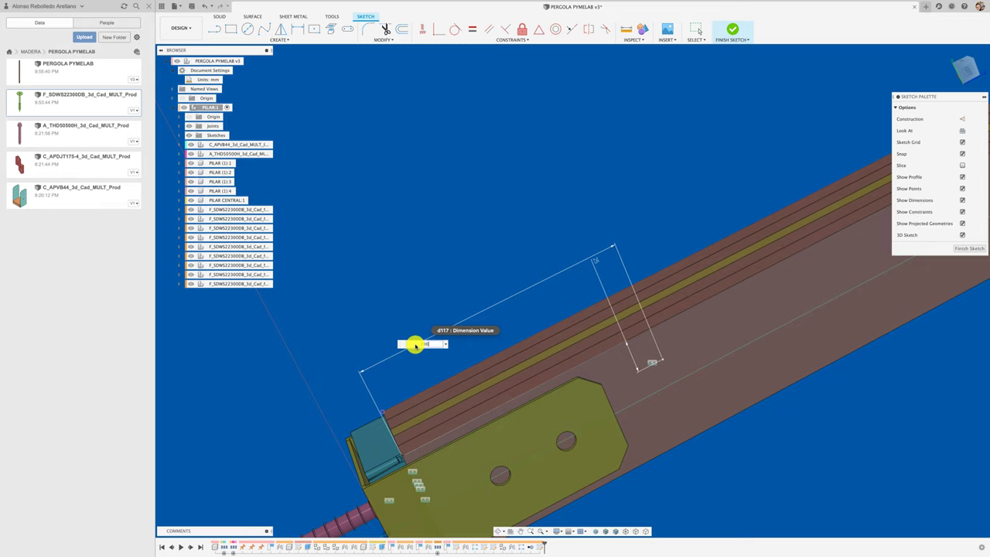
pyautogui.press('Return')
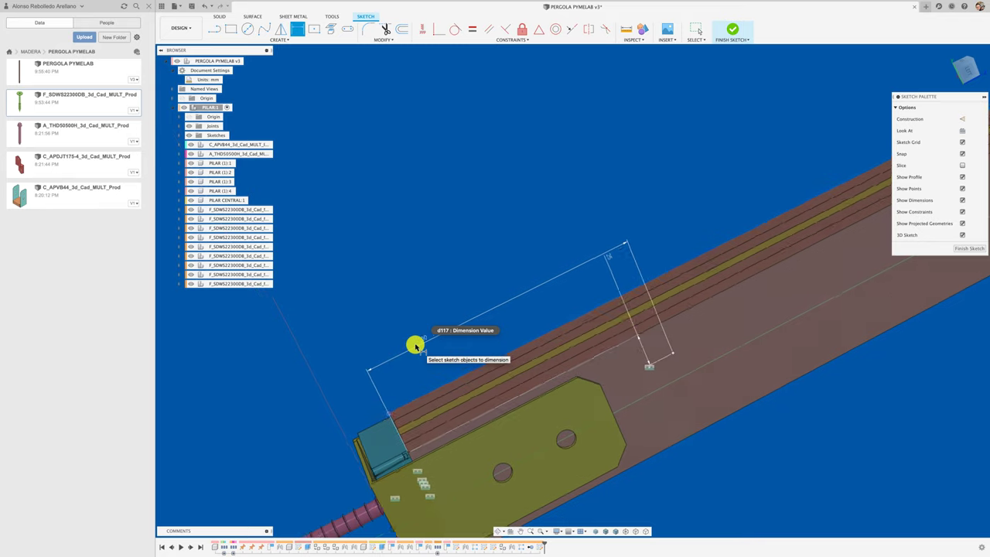
pyautogui.keyDown('shift'); pyautogui.moveTo(416, 346); pyautogui.dragTo(841, 307, button='middle'); pyautogui.keyUp('shift')
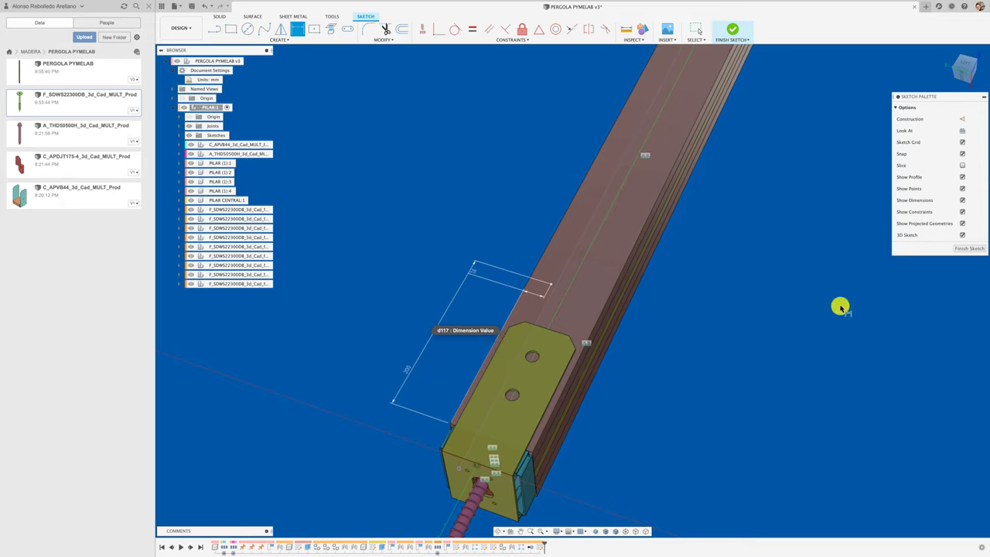
pyautogui.click(976, 248)
pyautogui.moveTo(844, 271)
pyautogui.keyDown('shift'); pyautogui.mouseDown(button='middle')
pyautogui.moveTo(658, 301)
pyautogui.moveTo(562, 301)
pyautogui.moveTo(612, 299)
pyautogui.moveTo(590, 282)
pyautogui.moveTo(616, 286)
pyautogui.moveTo(567, 294)
pyautogui.moveTo(488, 239)
pyautogui.moveTo(451, 252)
pyautogui.moveTo(442, 230)
pyautogui.moveTo(265, 283)
pyautogui.mouseUp(button='middle'); pyautogui.keyUp('shift')
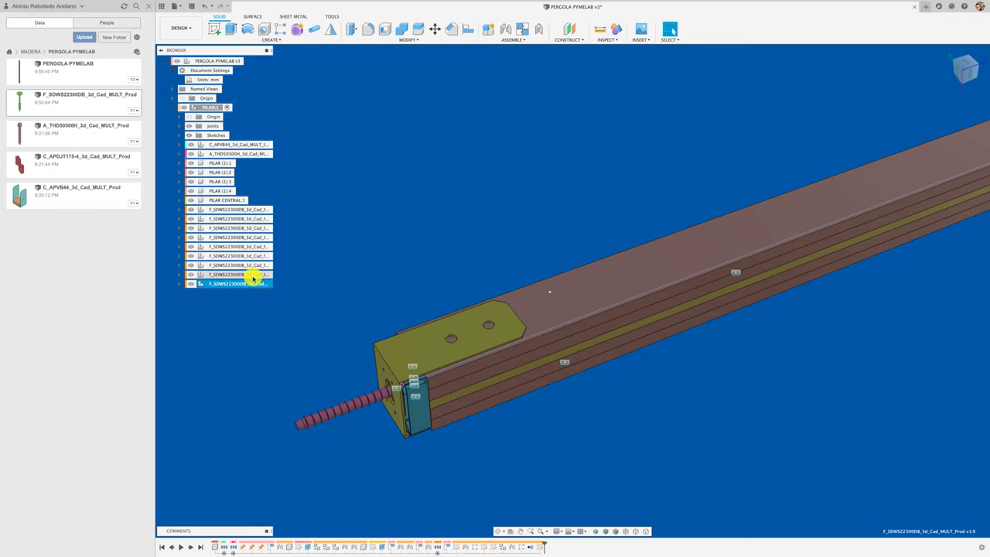
# Paste a copy of the first screw, rotated 180° in Y and moved X 388 mm, Z -20 mm
pyautogui.click(246, 210)
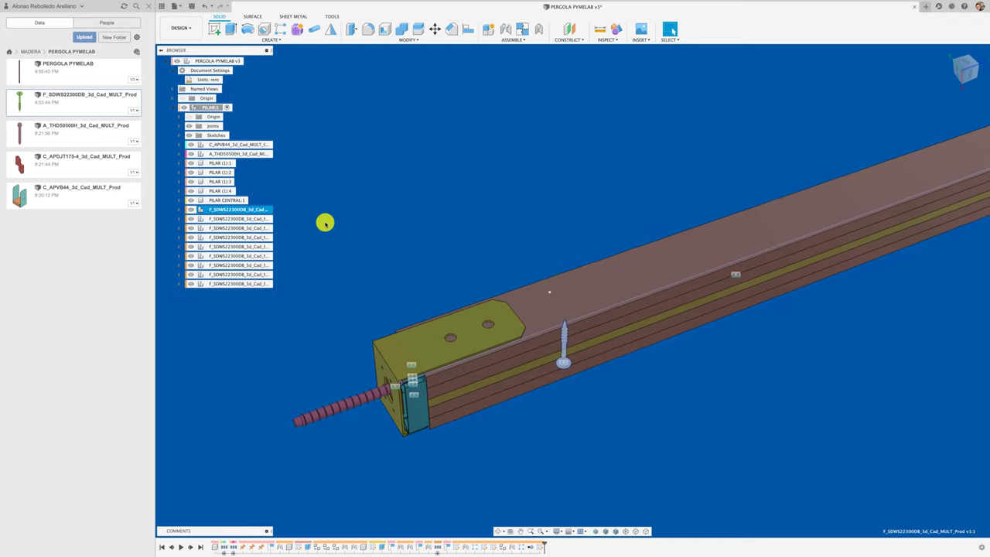
pyautogui.hotkey('ctrl', 'v')
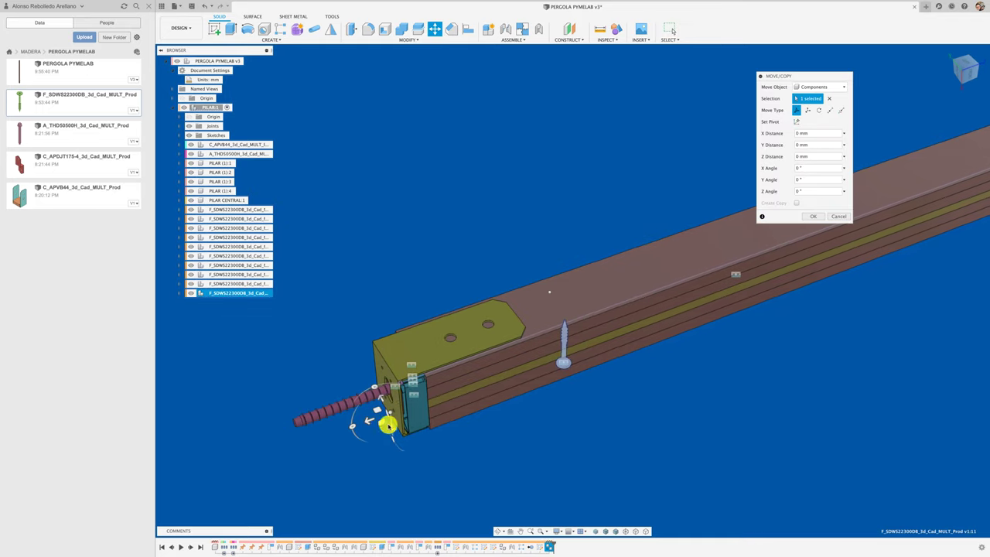
pyautogui.moveTo(393, 430)
pyautogui.mouseDown()
pyautogui.moveTo(397, 265)
pyautogui.moveTo(416, 218)
pyautogui.moveTo(451, 234)
pyautogui.mouseUp()
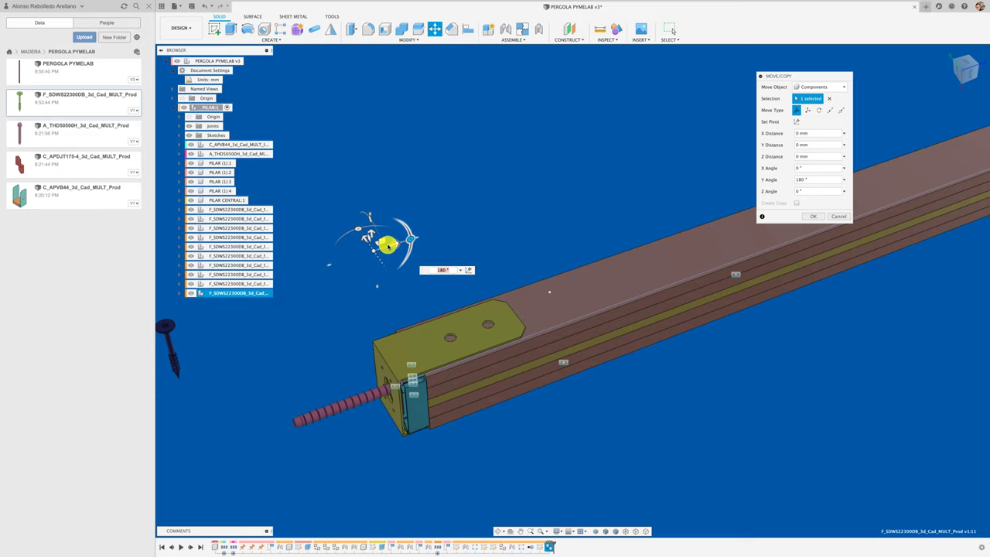
pyautogui.moveTo(382, 239); pyautogui.dragTo(674, 160)
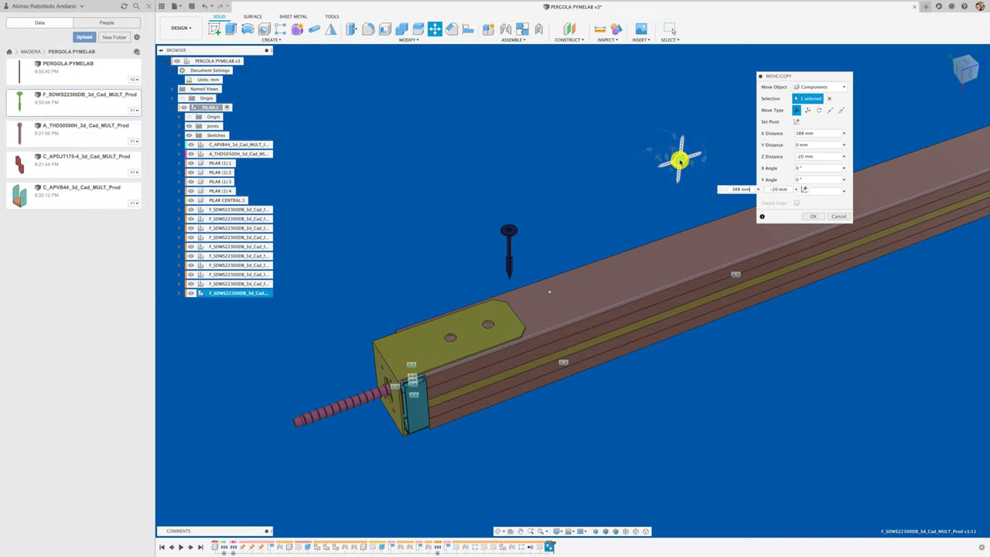
pyautogui.click(813, 216)
pyautogui.scroll(3, 558, 246)
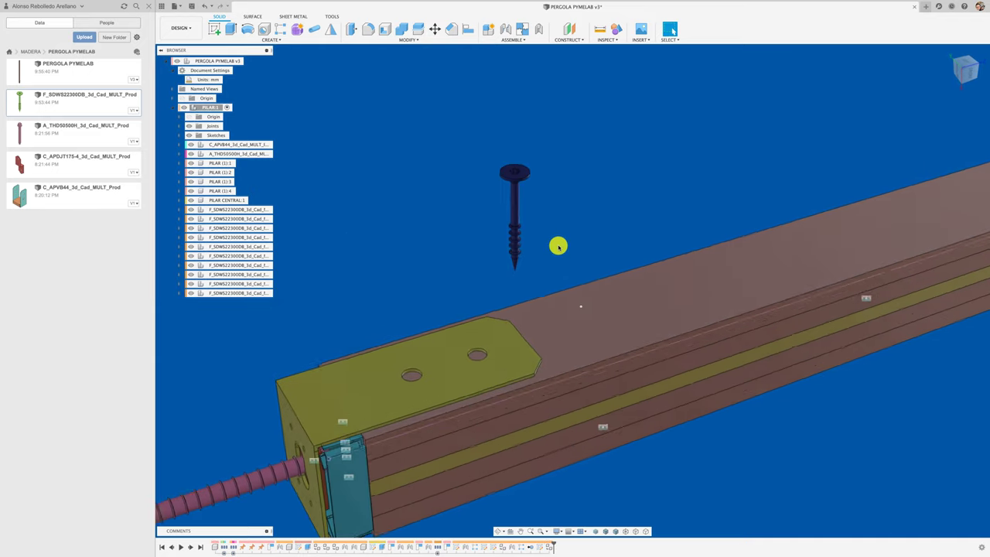
# Joint the tenth screw's head to the sketch point on the beam top, then select it
pyautogui.press('j')
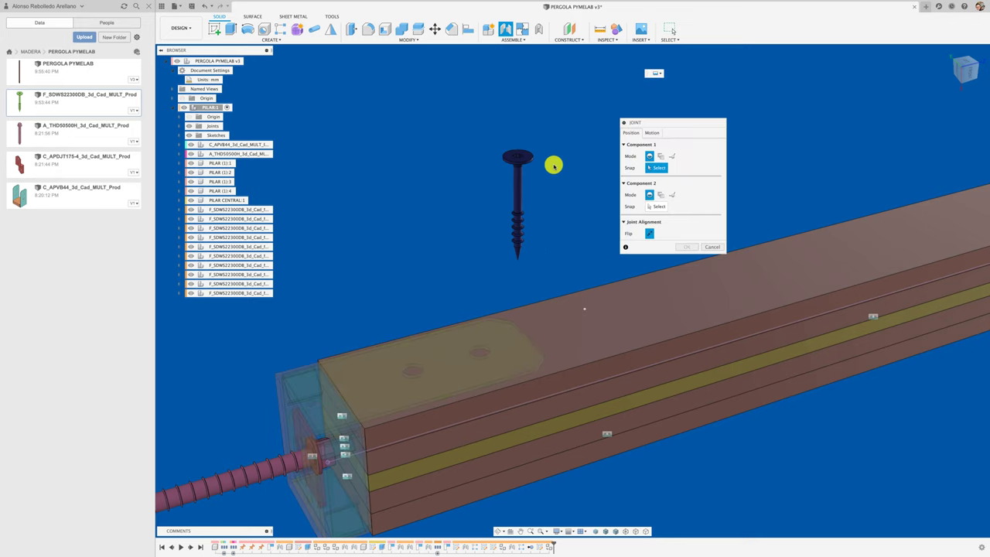
pyautogui.click(529, 164)
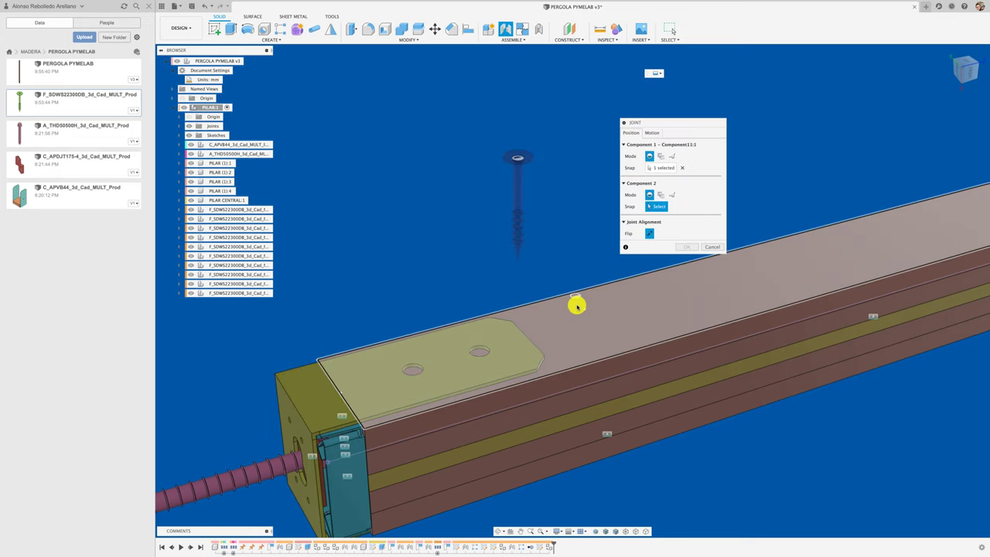
pyautogui.click(580, 301)
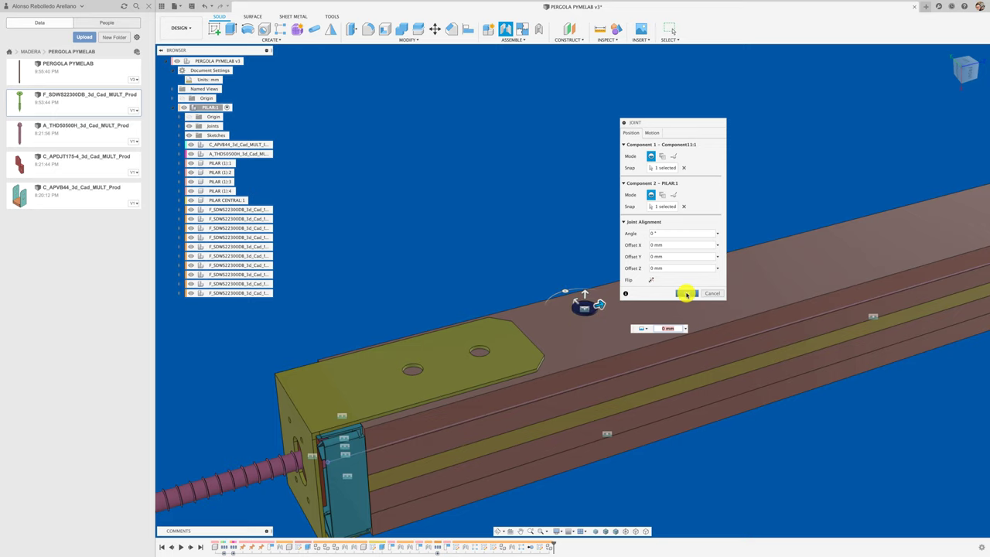
pyautogui.click(685, 293)
pyautogui.scroll(-5, 495, 267)
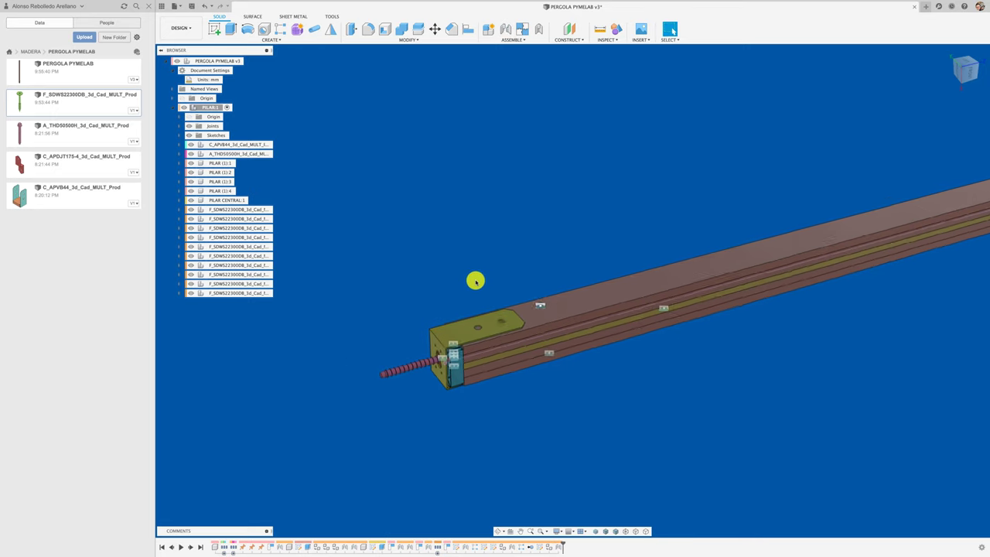
pyautogui.click(254, 292)
pyautogui.scroll(-2, 409, 269)
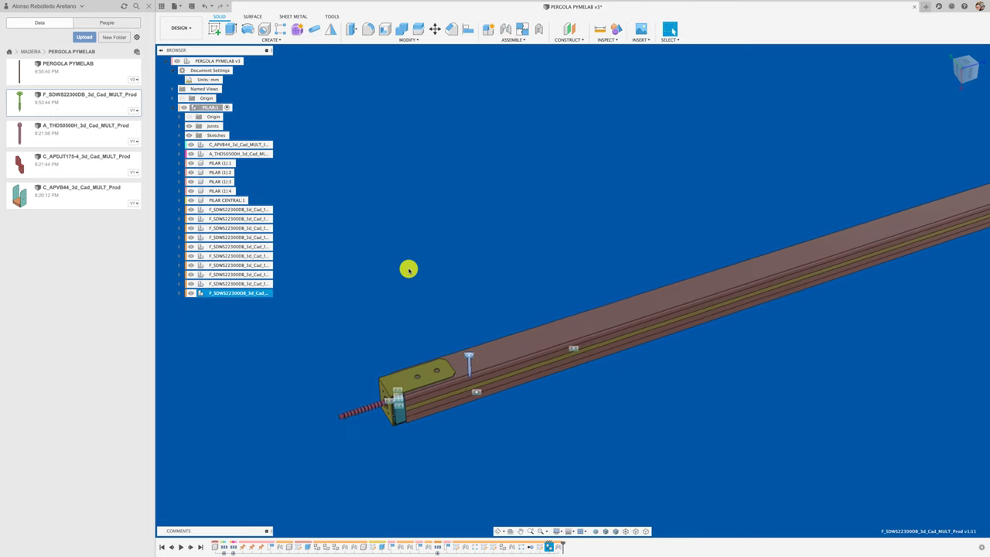
# Rectangular-pattern the seated screw along the beam's top edge: quantity 5, distance -600 mm
pyautogui.click(282, 33)
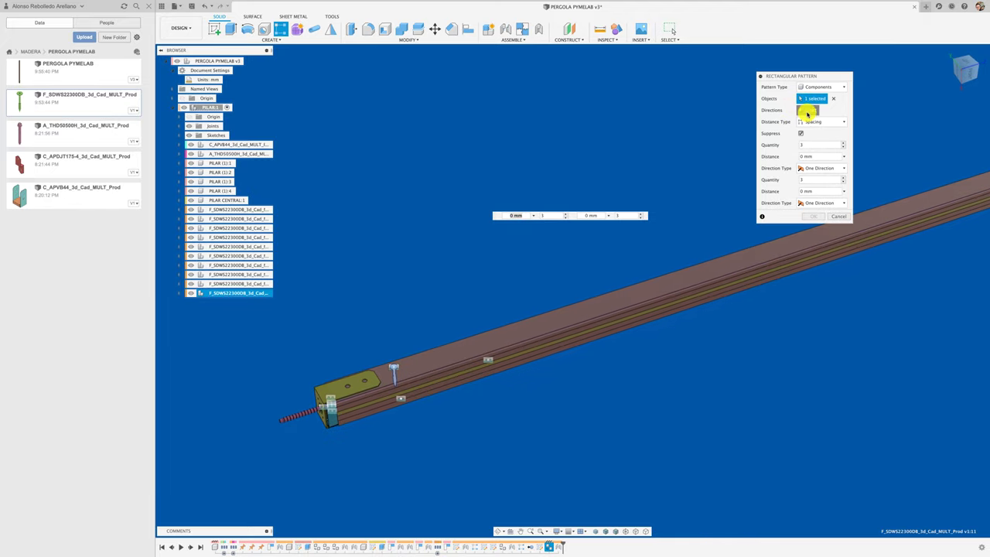
pyautogui.click(573, 302)
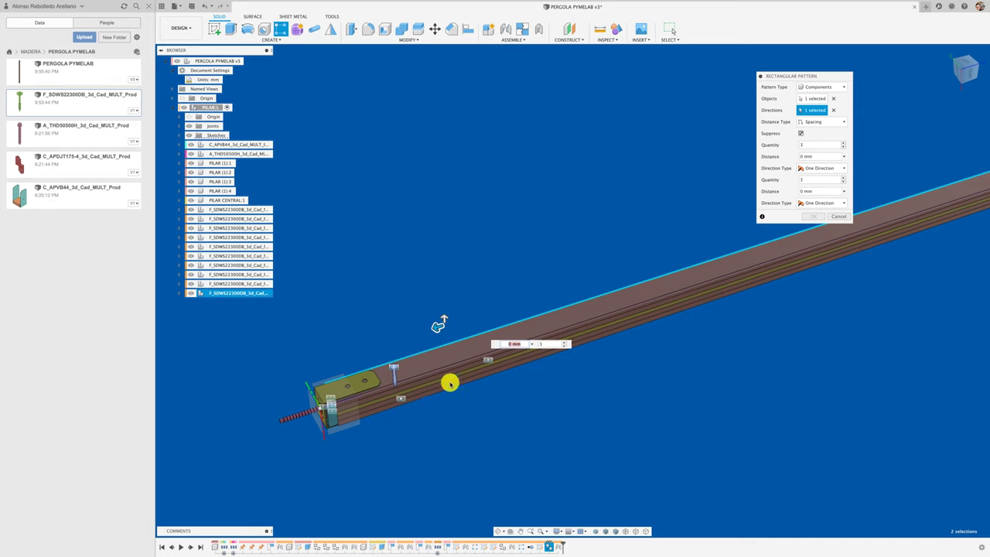
pyautogui.moveTo(435, 325); pyautogui.dragTo(573, 287)
pyautogui.write('-600')
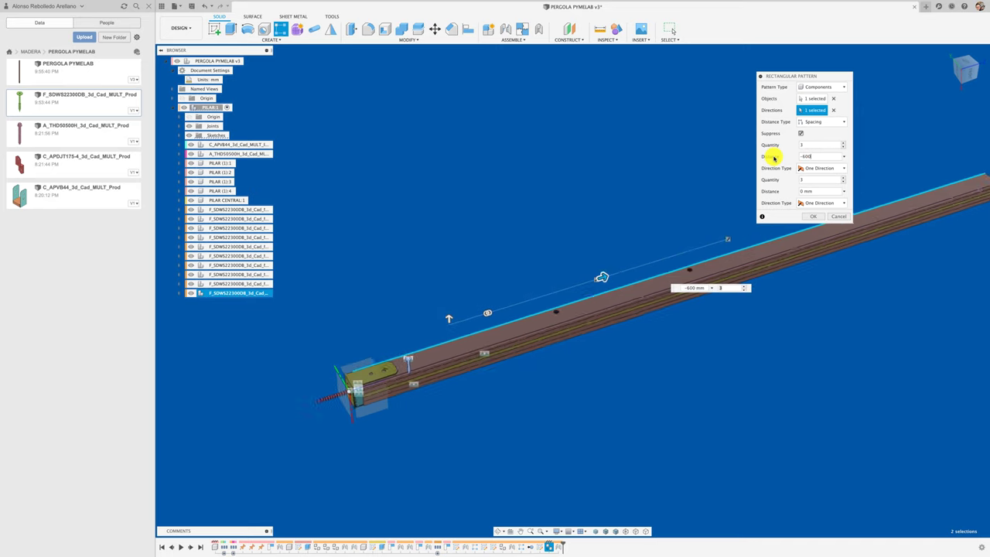
pyautogui.write('4')
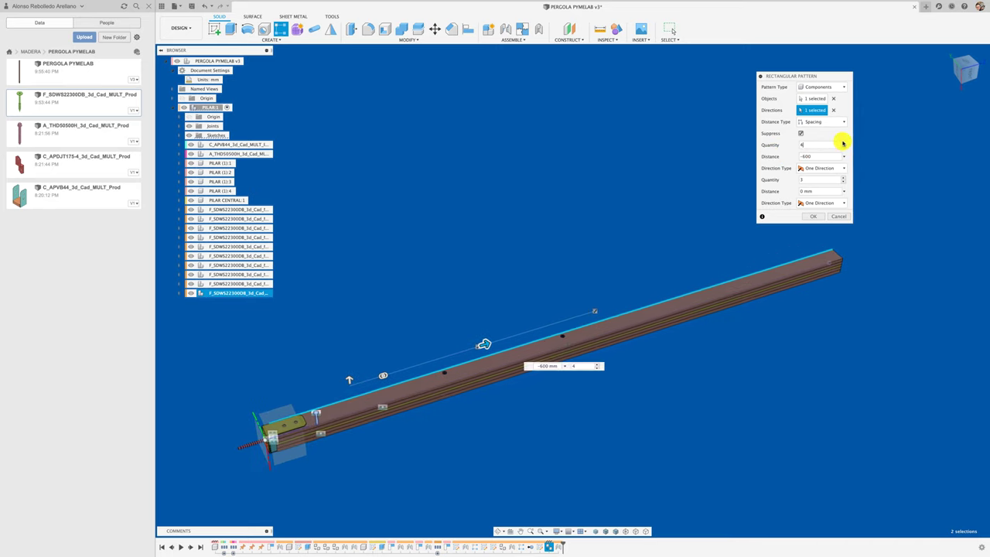
pyautogui.click(813, 216)
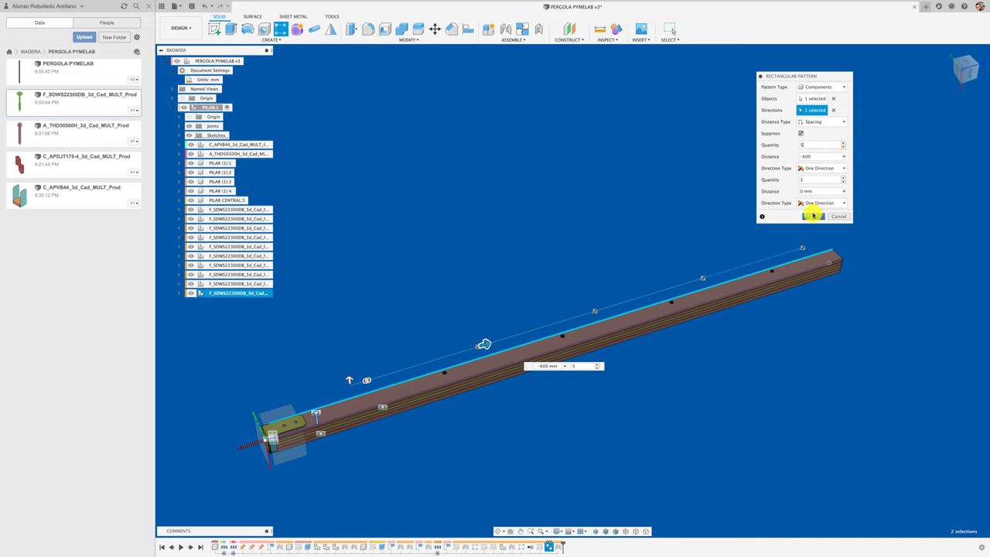
pyautogui.click(813, 218)
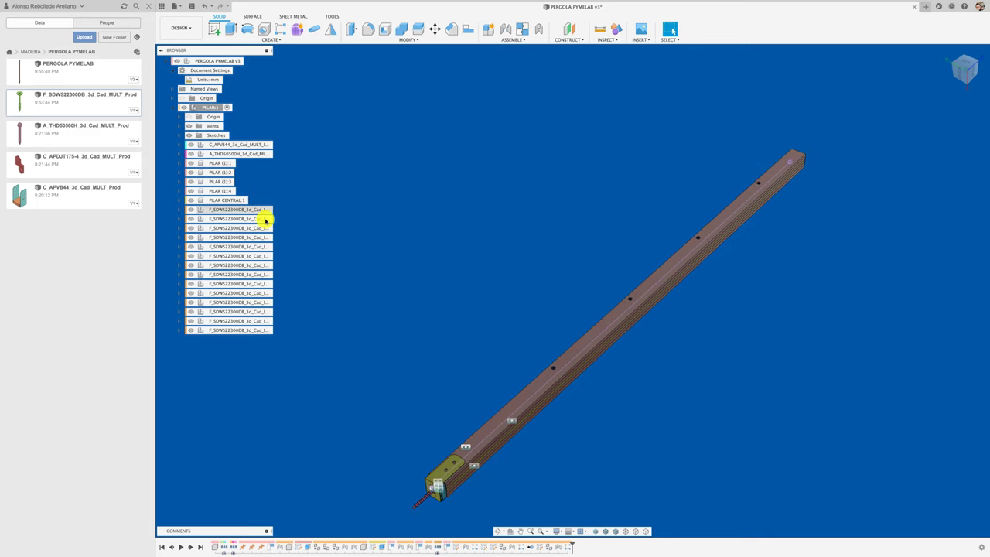
# Zoom and orbit to a diagonal view of the beam, then begin a new sketch
pyautogui.scroll(3, 316, 380)
pyautogui.scroll(2, 316, 380)
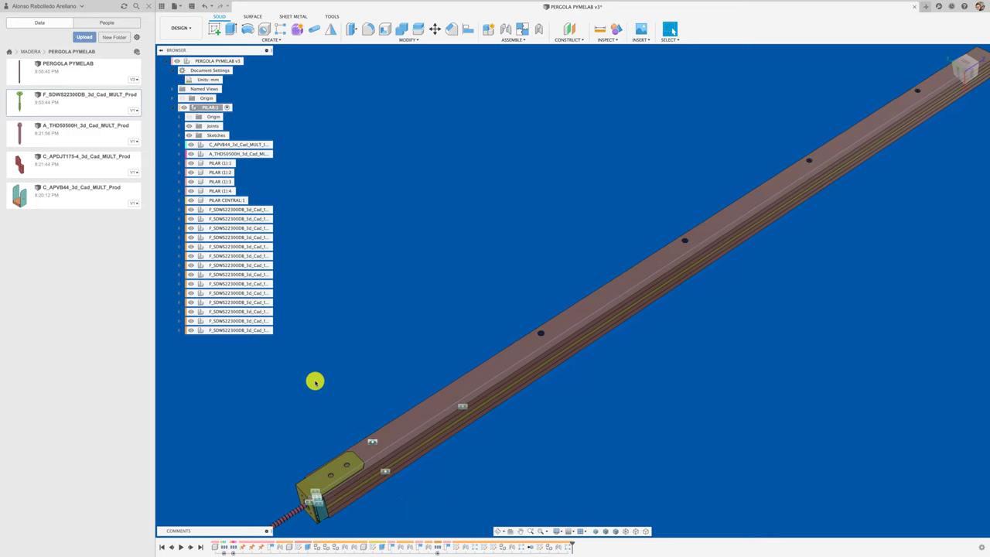
pyautogui.scroll(2, 335, 371)
pyautogui.scroll(2, 383, 363)
pyautogui.scroll(2, 383, 363)
pyautogui.scroll(1, 383, 364)
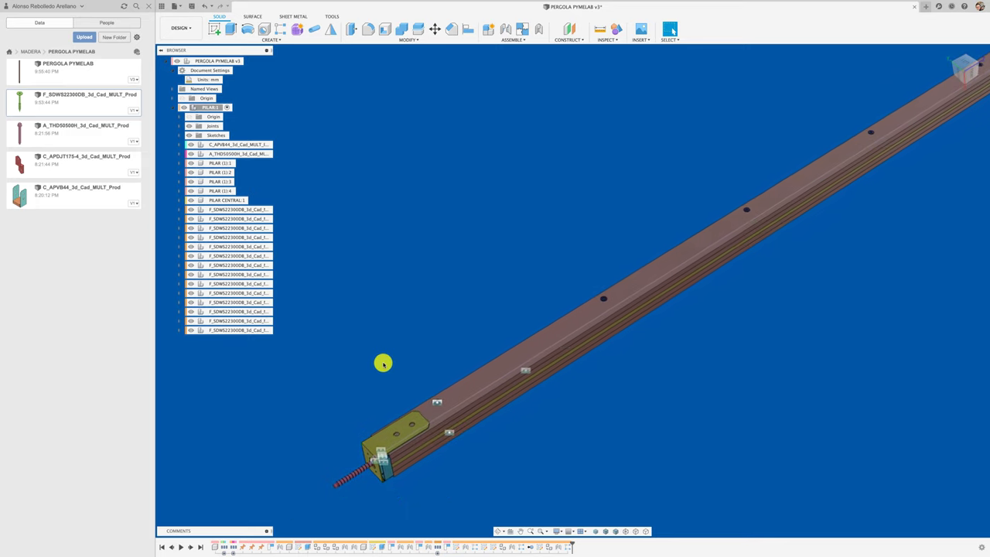
pyautogui.scroll(2, 383, 364)
pyautogui.moveTo(493, 371)
pyautogui.keyDown('shift'); pyautogui.mouseDown(button='middle')
pyautogui.moveTo(504, 376)
pyautogui.moveTo(495, 374)
pyautogui.moveTo(504, 359)
pyautogui.moveTo(559, 365)
pyautogui.moveTo(479, 259)
pyautogui.mouseUp(button='middle'); pyautogui.keyUp('shift')
pyautogui.click(215, 29)
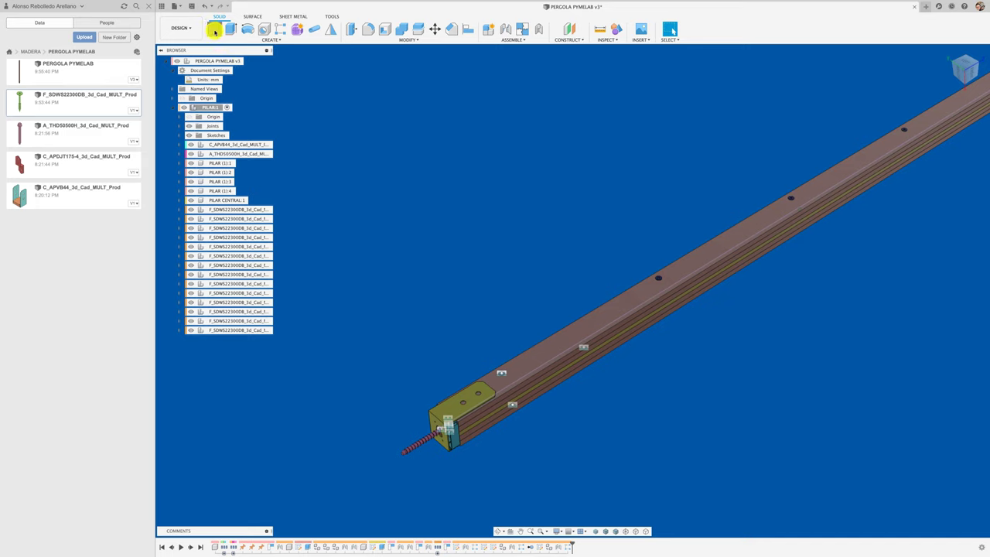
# Place a sketch point on the beam's top face, dimensioned 25 from the edge line
pyautogui.click(569, 334)
pyautogui.click(286, 43)
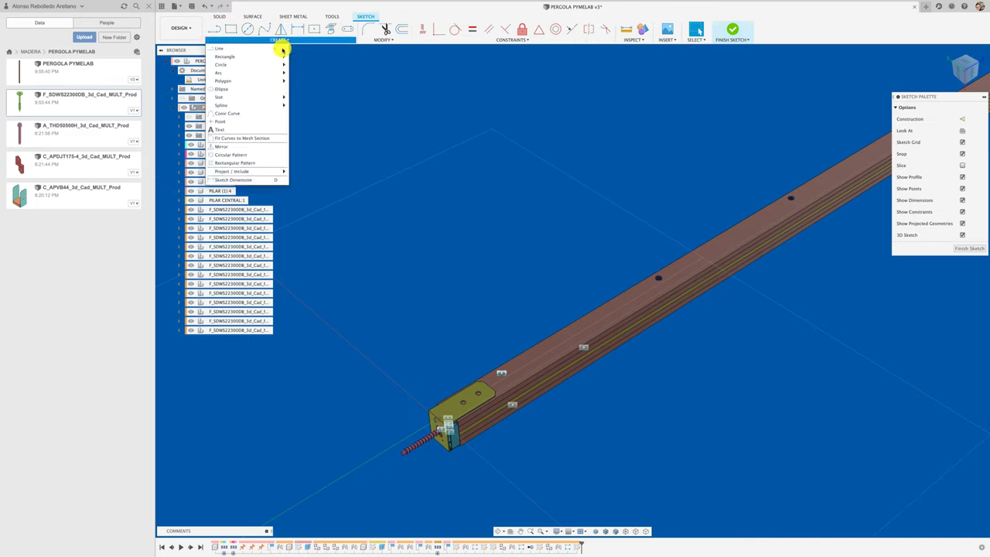
pyautogui.click(239, 126)
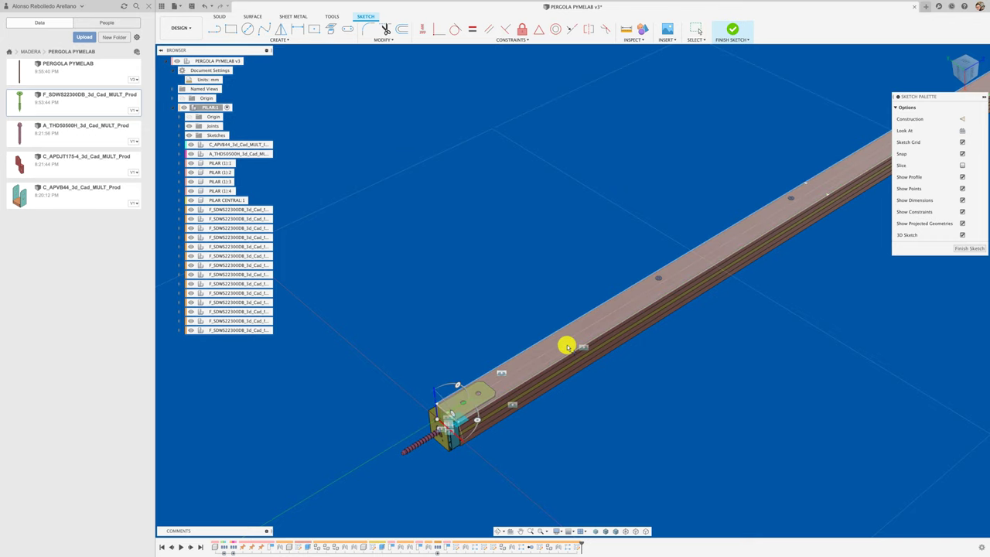
pyautogui.scroll(2, 568, 342)
pyautogui.scroll(1, 568, 342)
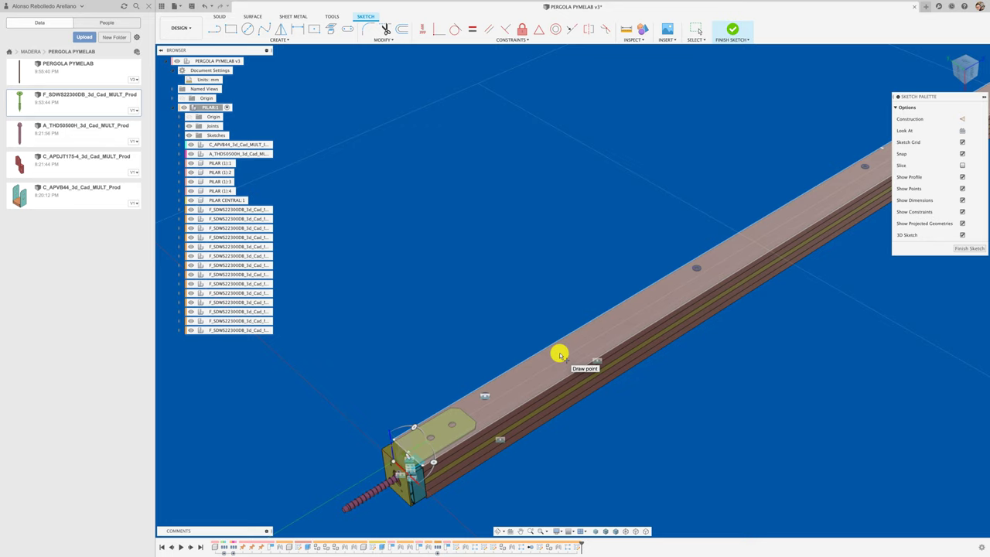
pyautogui.click(560, 355)
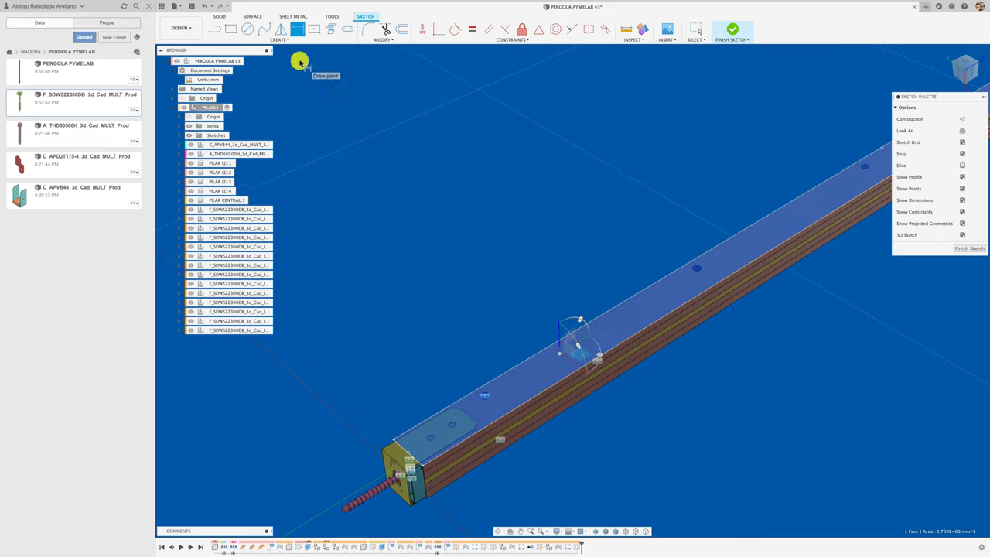
pyautogui.click(576, 371)
pyautogui.click(525, 310)
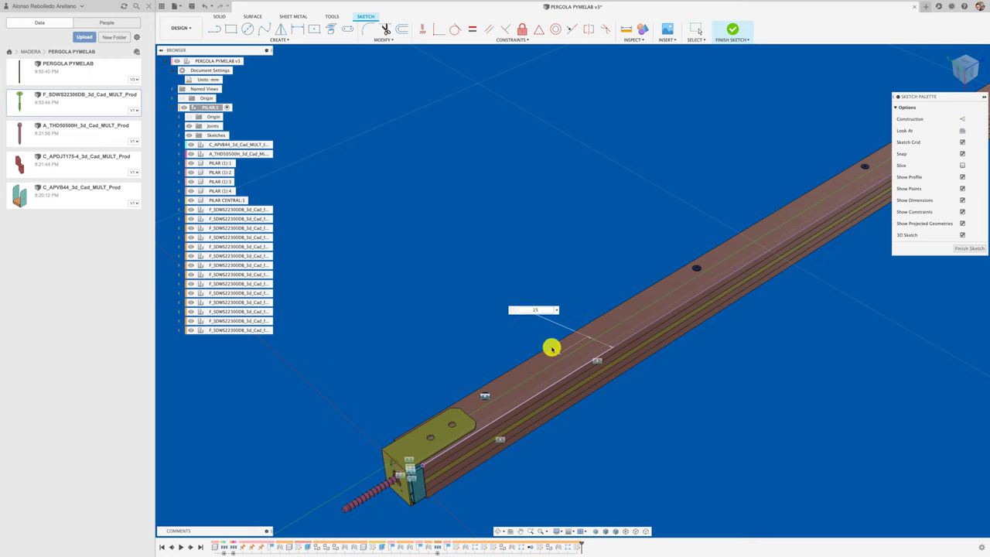
pyautogui.press('Return')
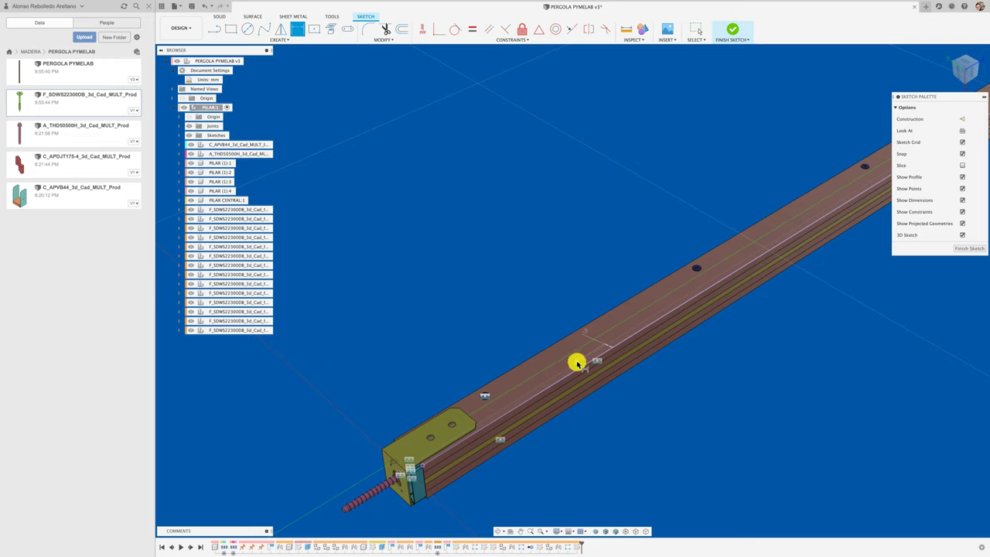
# Dimension the point 500 mm from the bracket end and finish the sketch
pyautogui.click(423, 464)
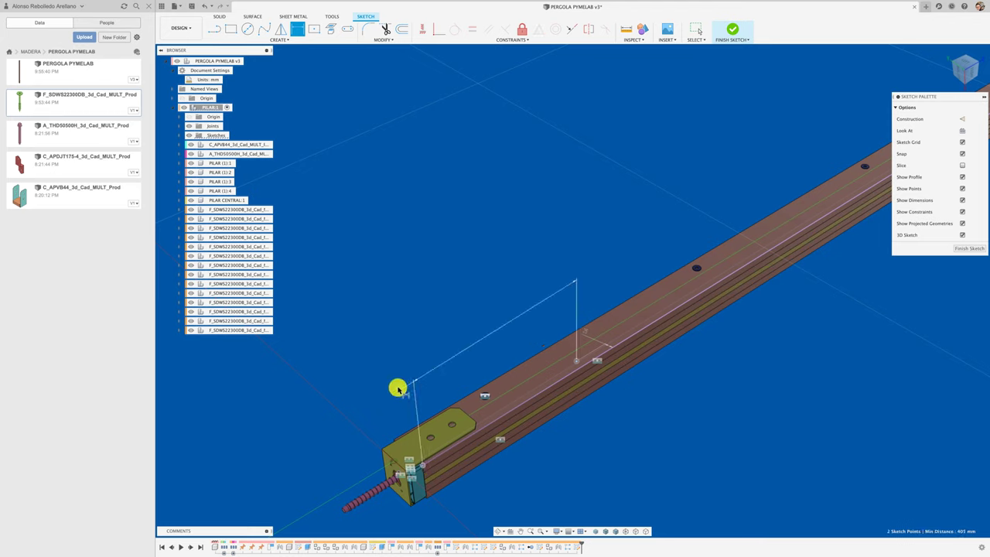
pyautogui.click(480, 344)
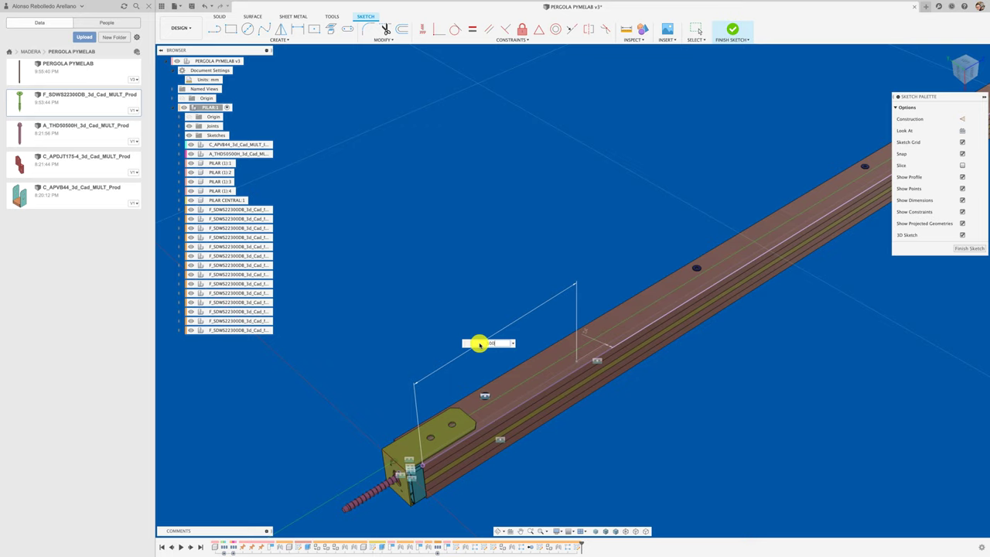
pyautogui.write('500')
pyautogui.press('Return')
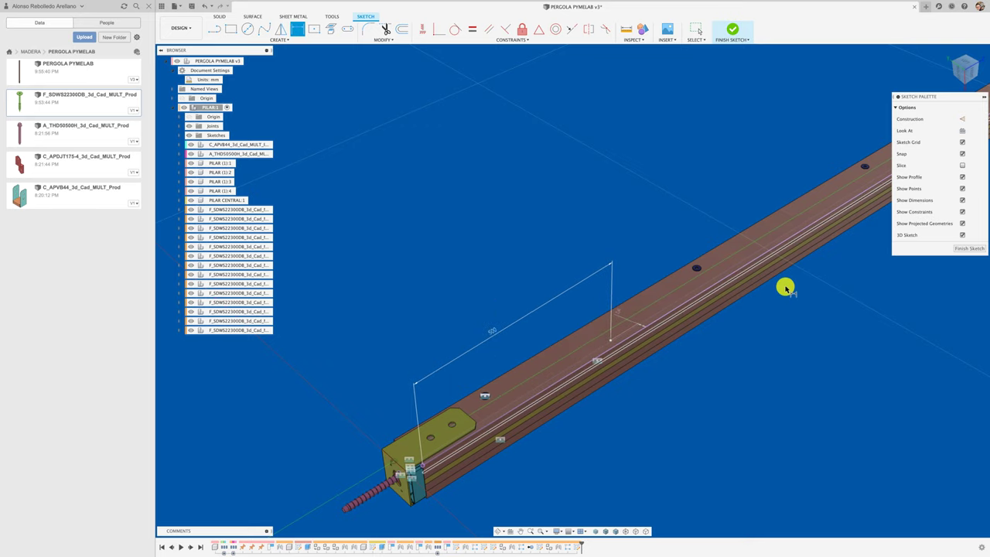
pyautogui.click(965, 249)
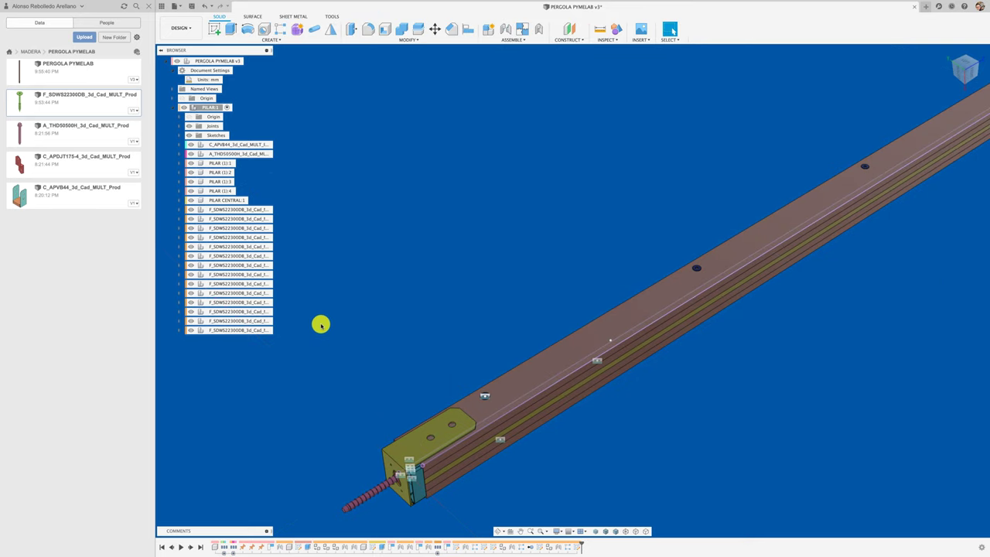
# Paste a copy of the first screw and move it X 426 mm, Z -60 mm above the beam
pyautogui.click(266, 330)
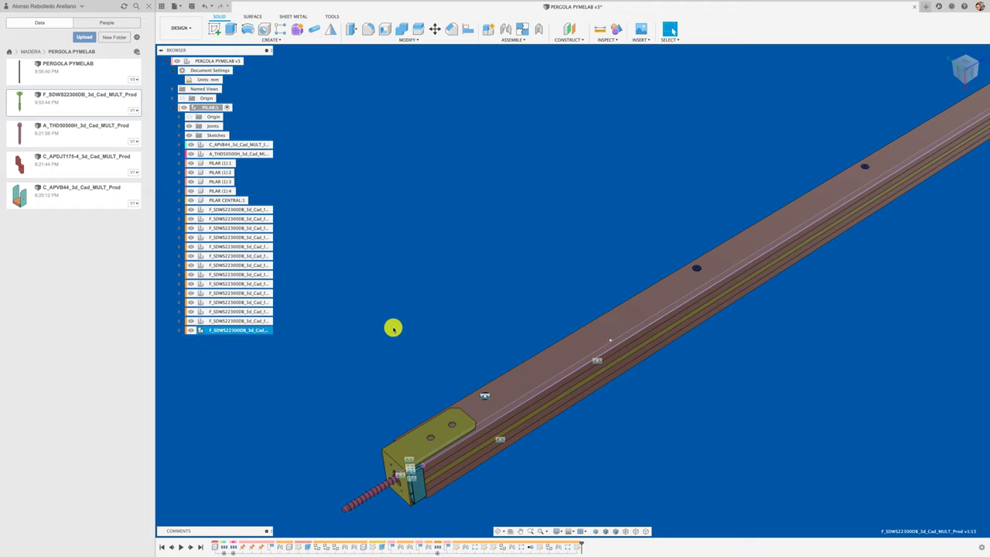
pyautogui.click(258, 329)
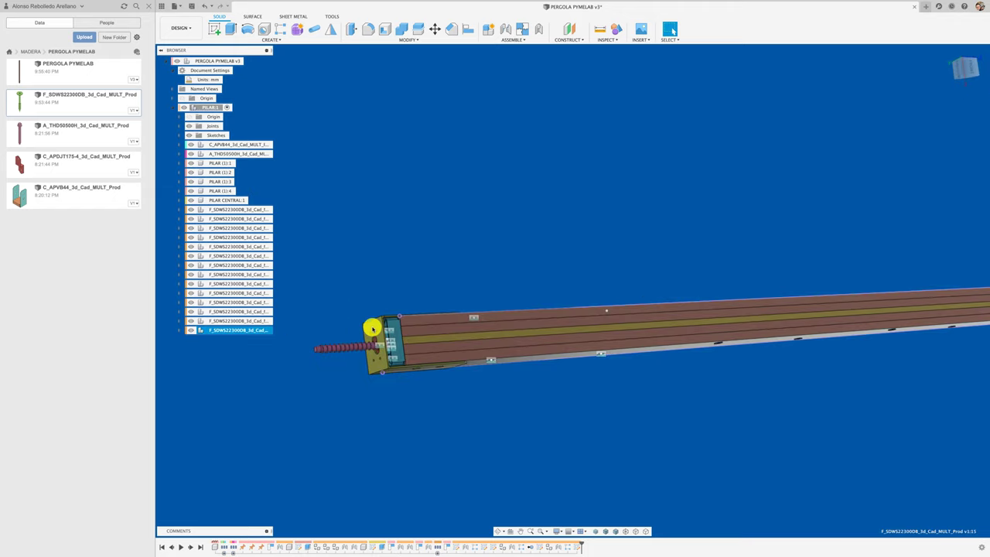
pyautogui.moveTo(372, 328)
pyautogui.keyDown('shift'); pyautogui.mouseDown(button='middle')
pyautogui.moveTo(328, 249)
pyautogui.moveTo(364, 240)
pyautogui.mouseUp(button='middle'); pyautogui.keyUp('shift')
pyautogui.click(258, 210)
pyautogui.hotkey('ctrl', 'v')
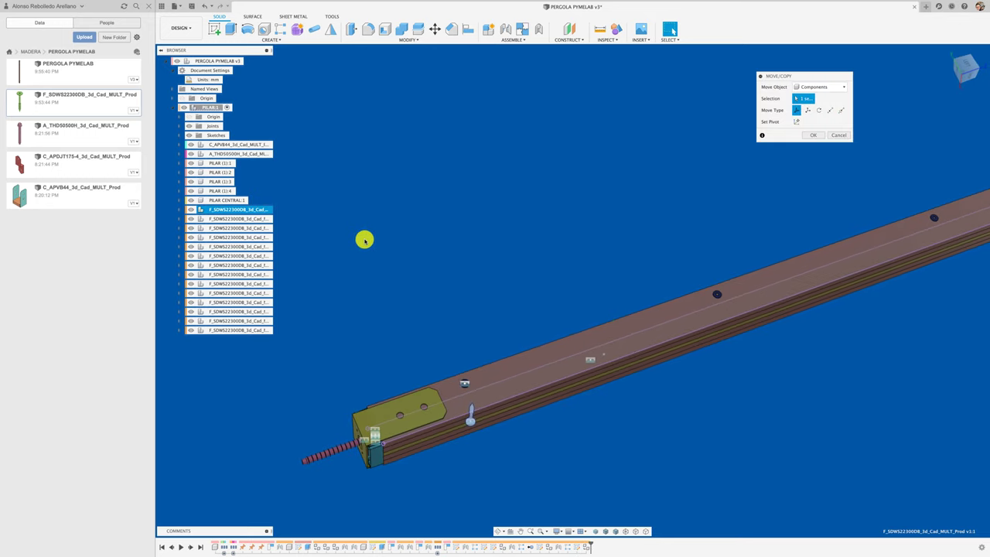
pyautogui.moveTo(351, 461)
pyautogui.mouseDown()
pyautogui.moveTo(431, 336)
pyautogui.moveTo(496, 314)
pyautogui.mouseUp()
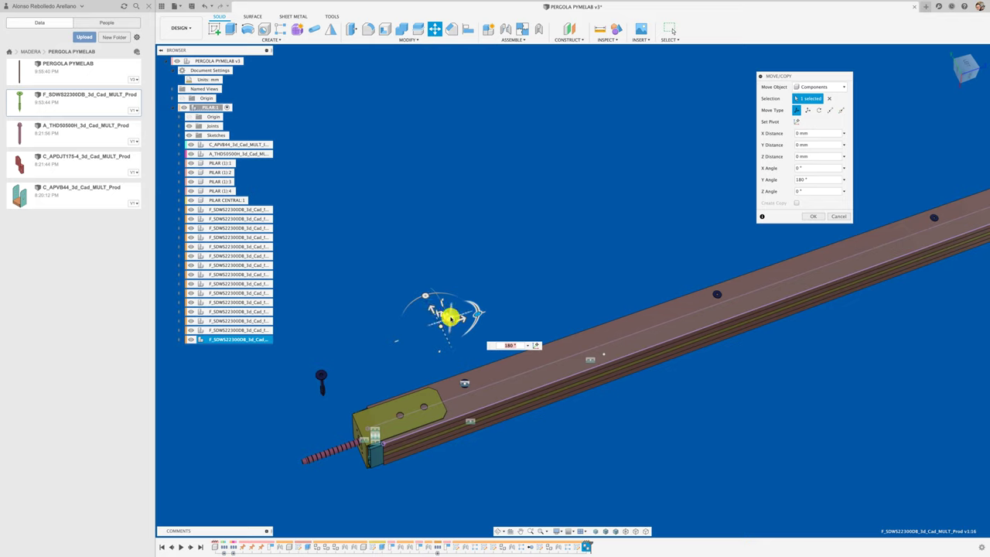
pyautogui.moveTo(450, 317); pyautogui.dragTo(701, 261)
pyautogui.click(812, 219)
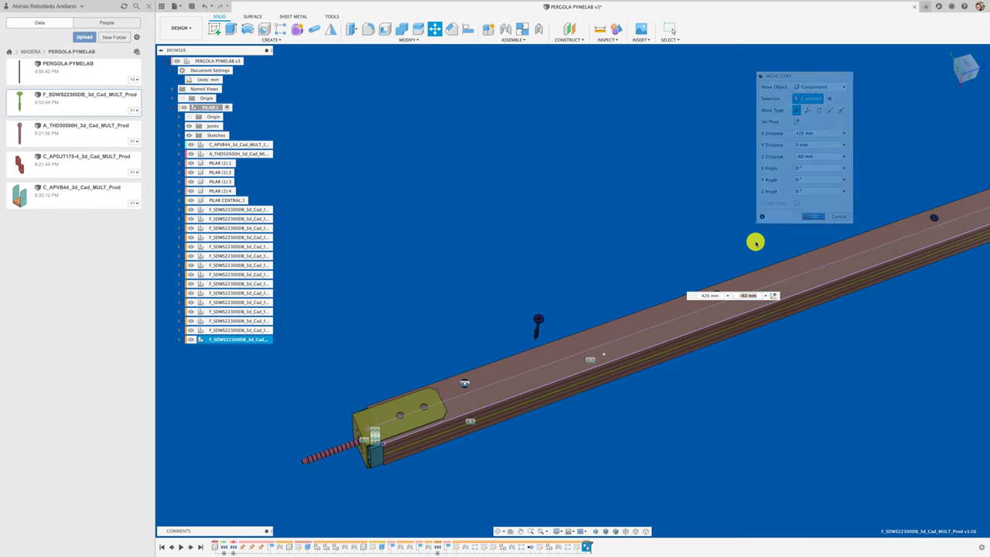
# Preview a joint from the screw head centre to the marked beam point, then cancel it
pyautogui.press('j')
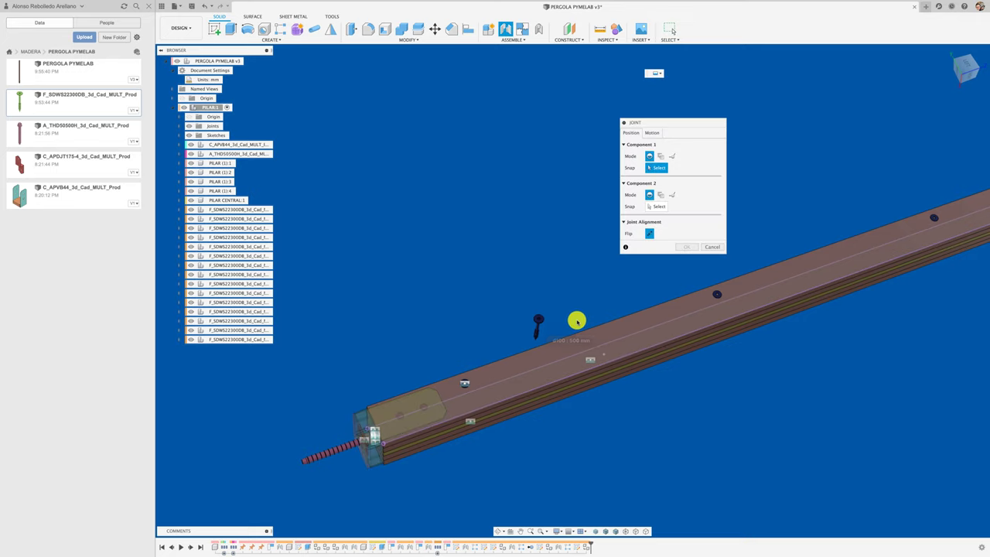
pyautogui.scroll(5, 572, 321)
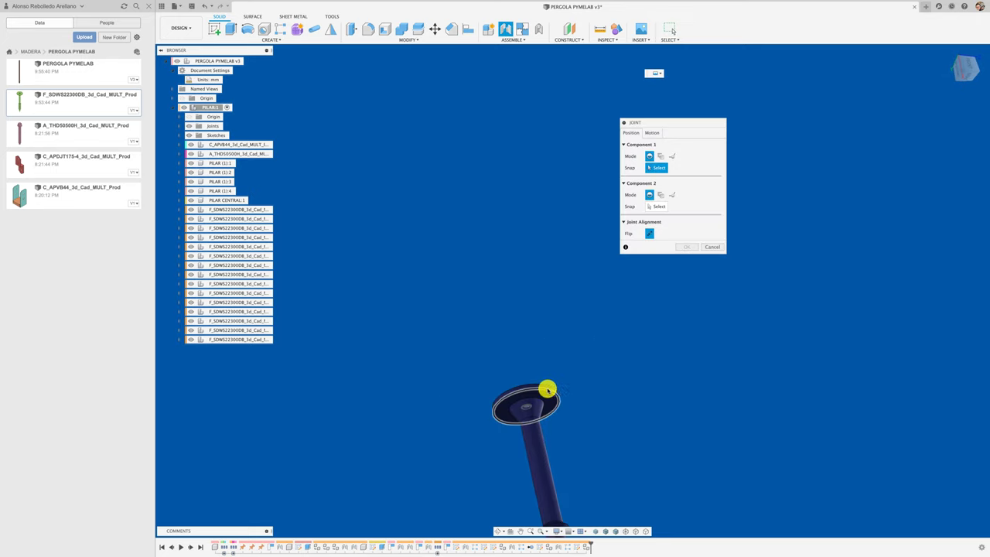
pyautogui.click(544, 390)
pyautogui.scroll(-5, 559, 376)
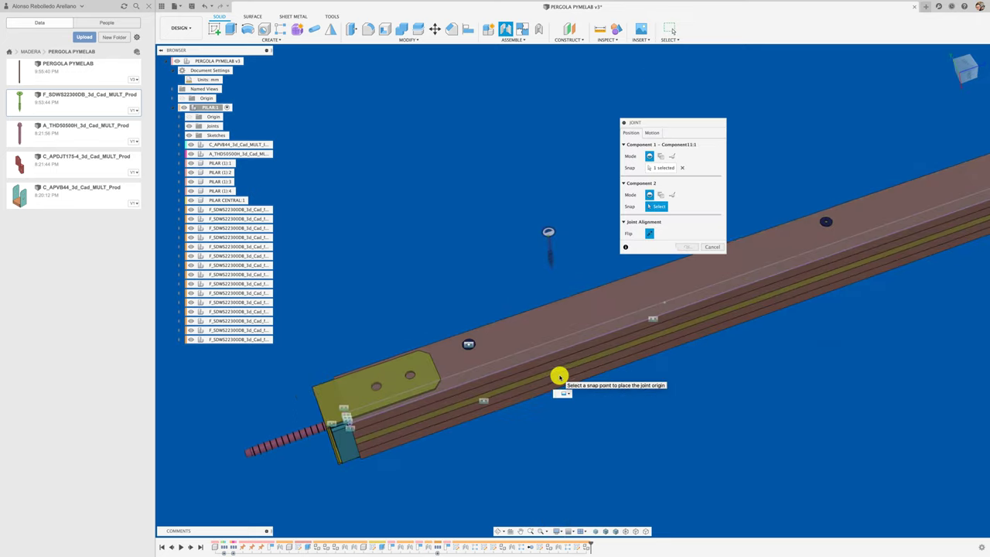
pyautogui.click(665, 304)
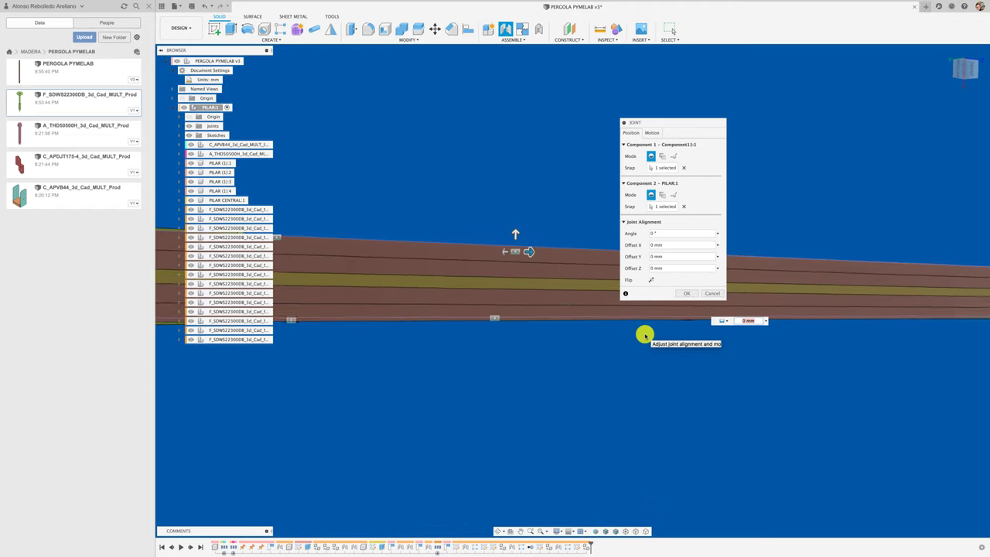
pyautogui.click(709, 298)
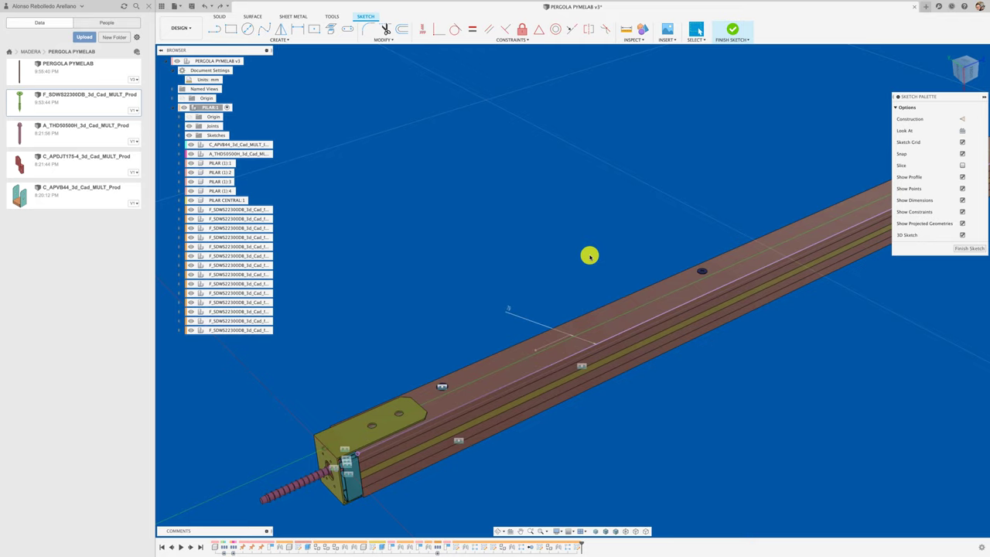
# Undo the last sketch line, then place sketch points further along the beam's top face
pyautogui.hotkey('ctrl', 'z')
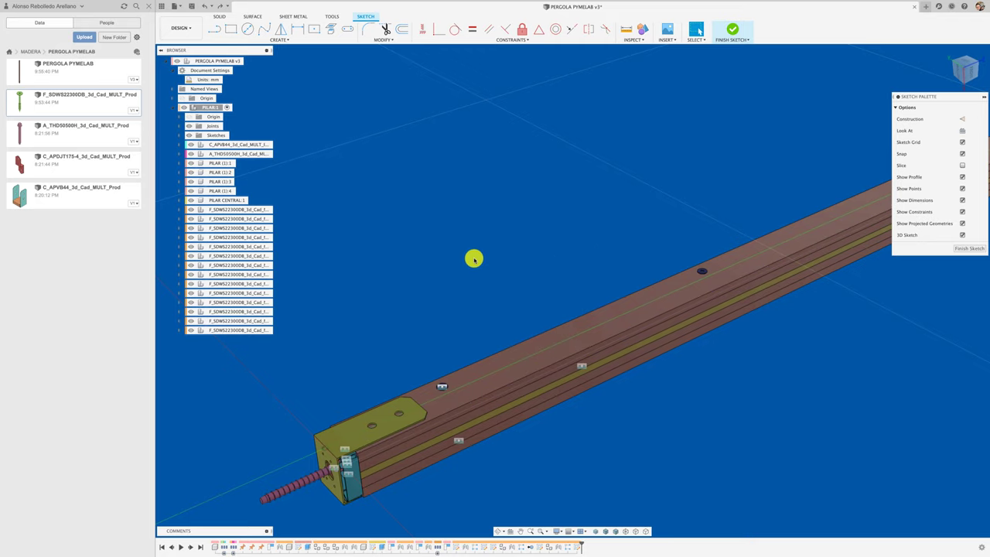
pyautogui.click(280, 37)
pyautogui.moveTo(221, 105)
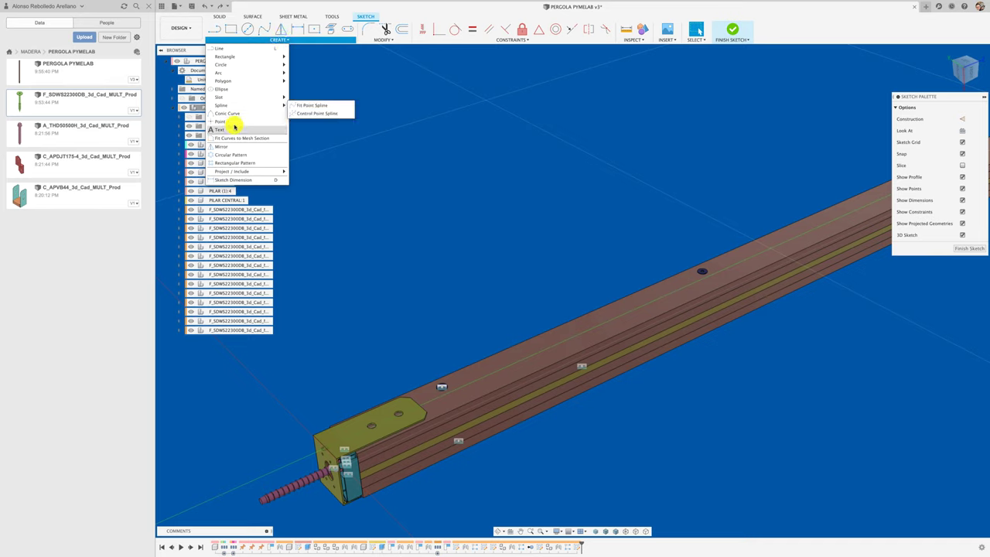
pyautogui.click(534, 349)
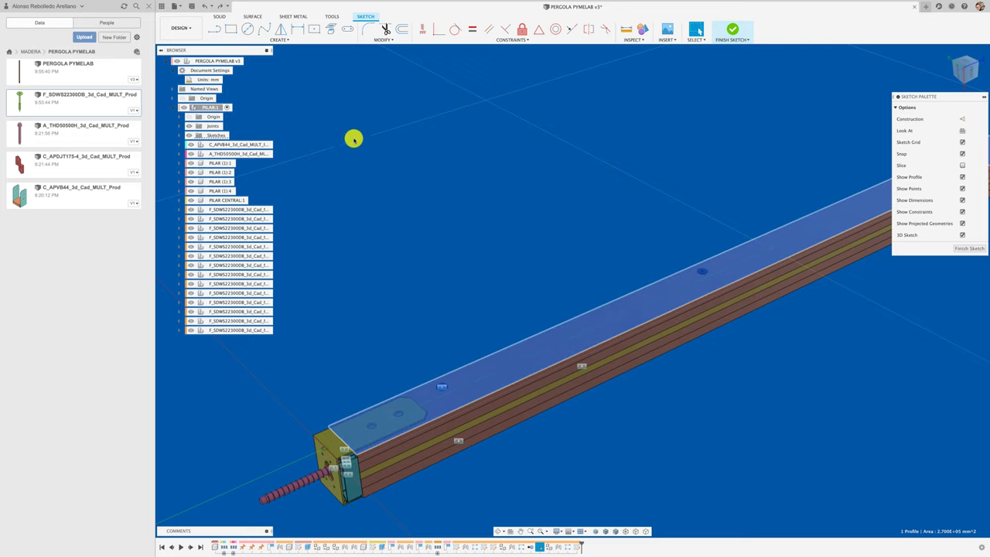
pyautogui.click(283, 39)
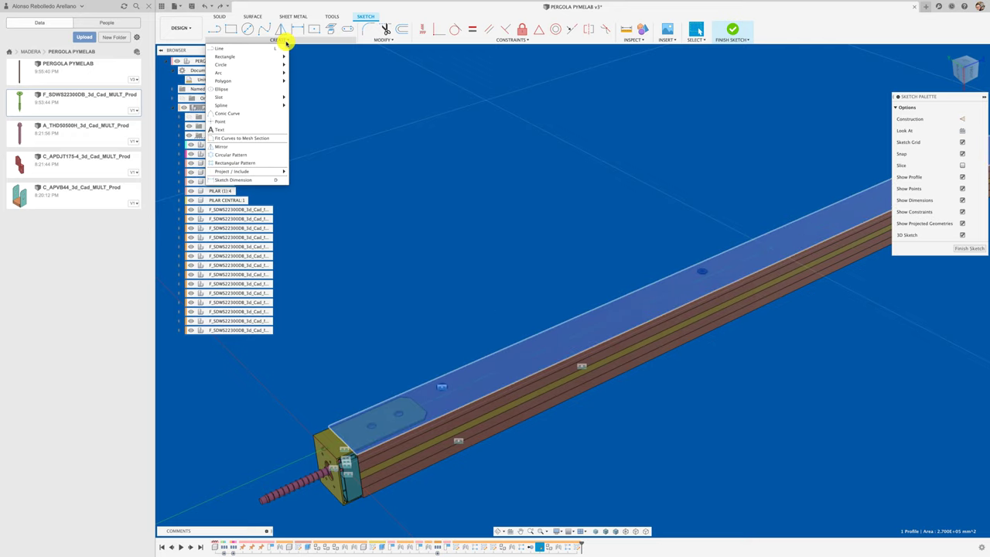
pyautogui.click(259, 129)
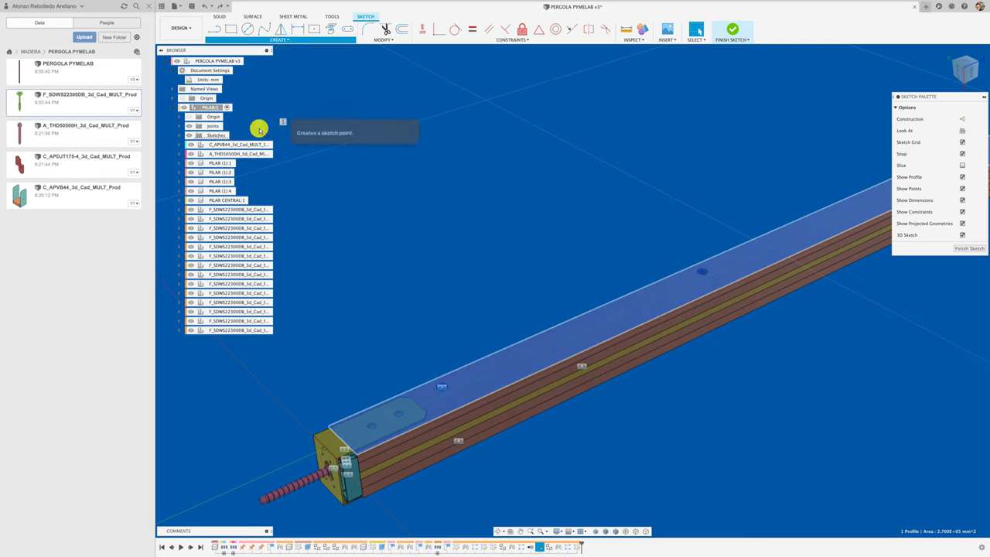
pyautogui.scroll(2, 523, 354)
pyautogui.scroll(3, 523, 352)
pyautogui.scroll(2, 528, 356)
pyautogui.click(529, 357)
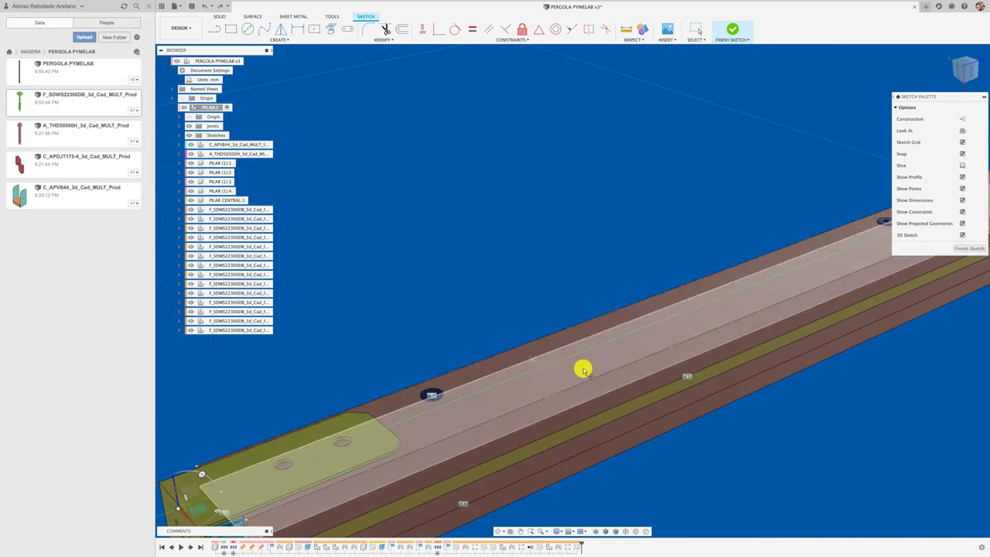
pyautogui.keyDown('shift'); pyautogui.moveTo(581, 361); pyautogui.dragTo(560, 361, button='middle'); pyautogui.keyUp('shift')
pyautogui.click(554, 386)
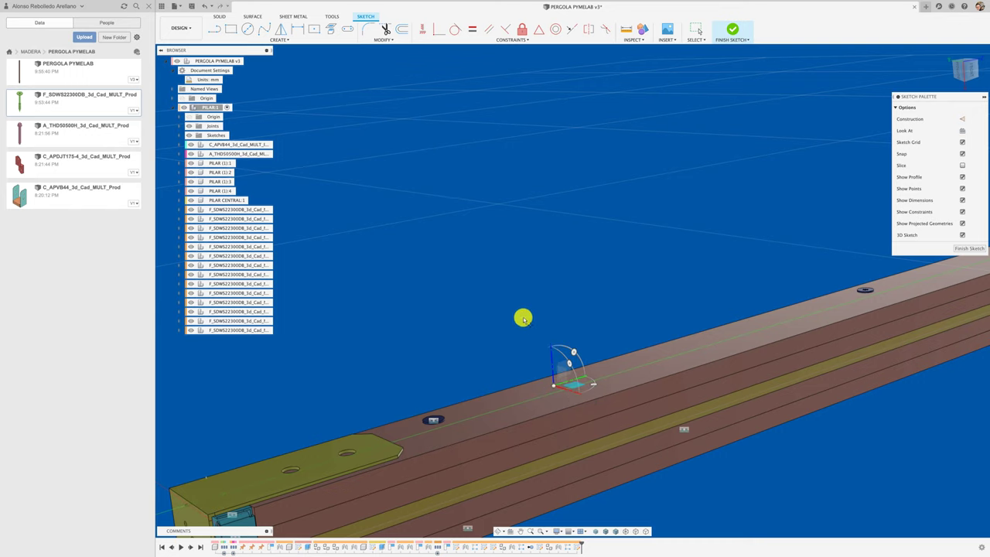
pyautogui.keyDown('shift'); pyautogui.moveTo(523, 318); pyautogui.dragTo(495, 252, button='middle'); pyautogui.keyUp('shift')
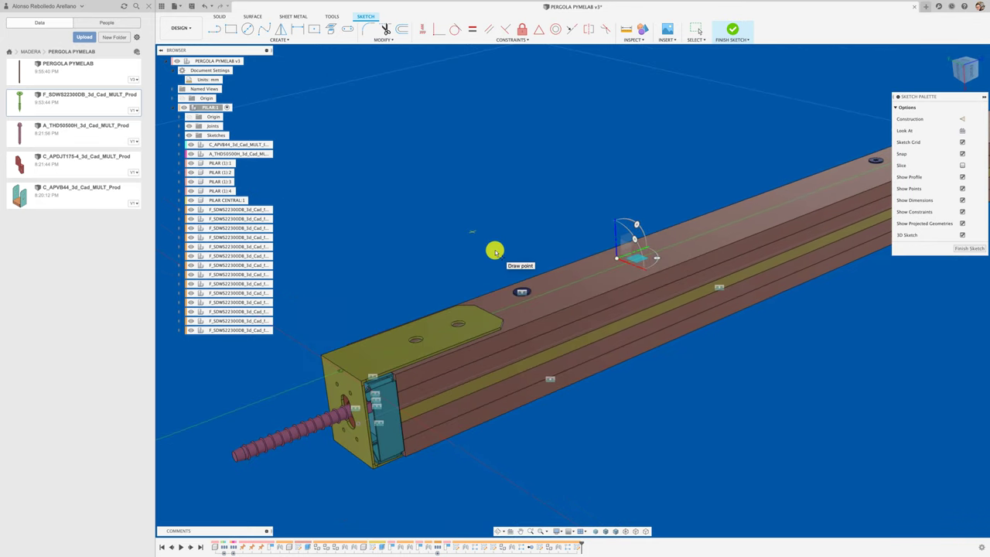
# Dimension a sketch point on the beam top, then draw a rectangle from the pilar's end corner
pyautogui.press('p')
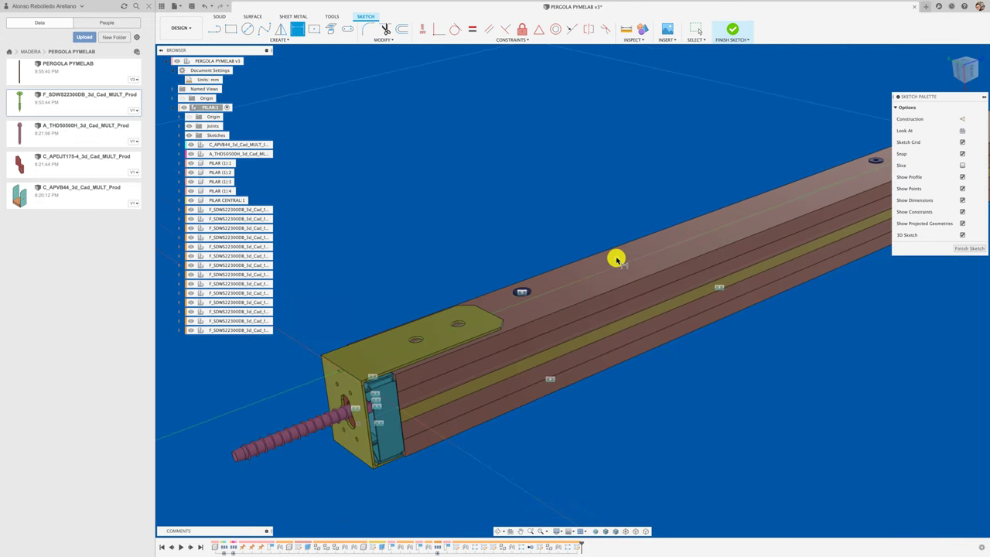
pyautogui.click(639, 275)
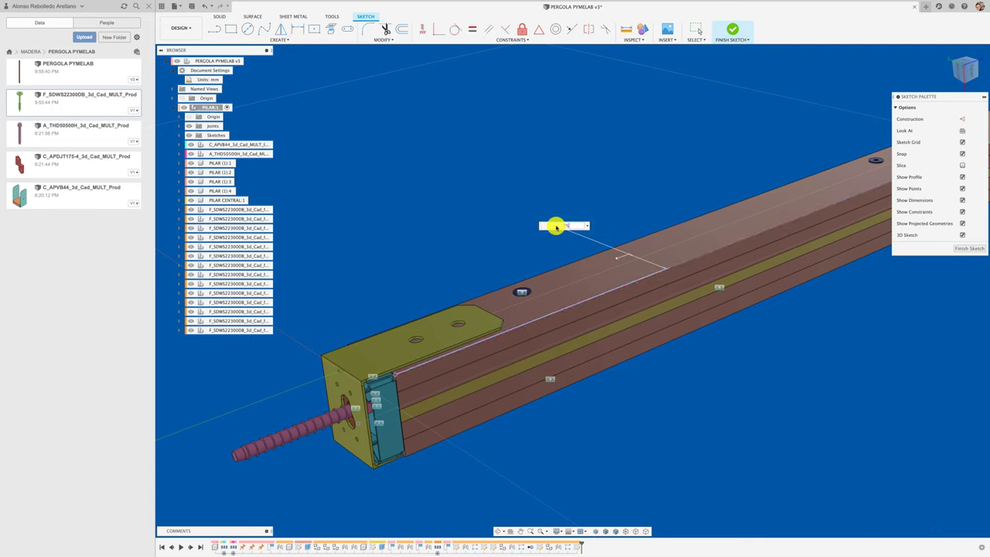
pyautogui.click(639, 266)
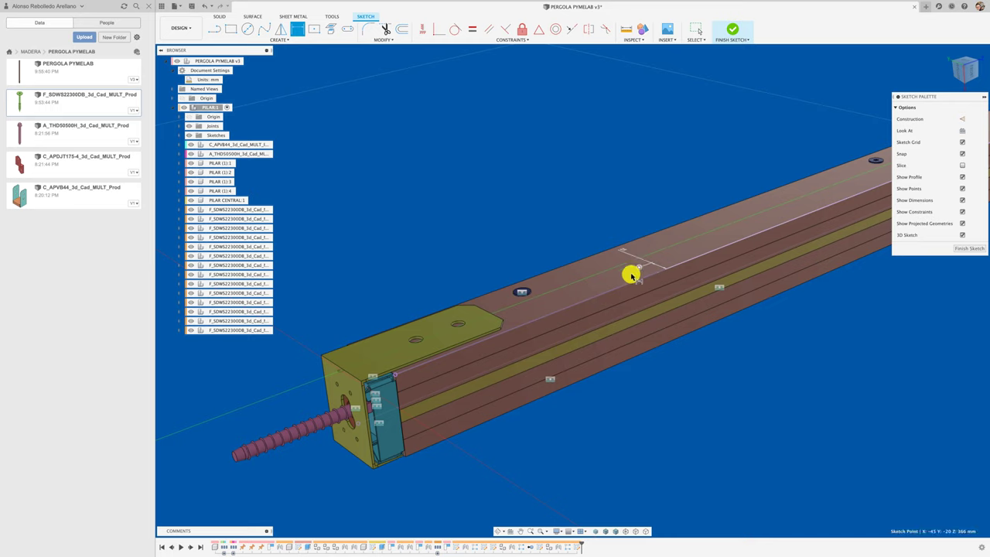
pyautogui.click(395, 375)
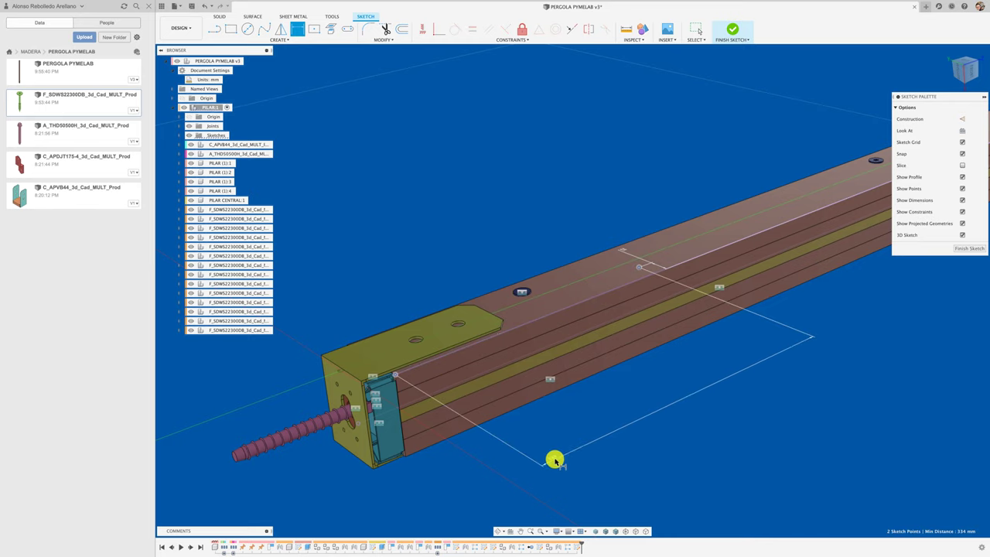
pyautogui.click(655, 408)
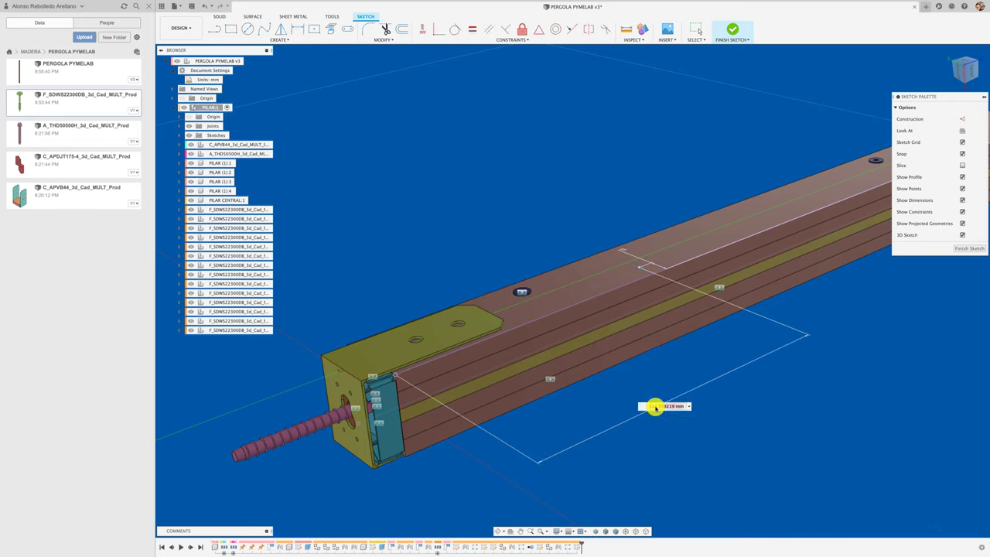
# Finish the sketch and paste a copy of the screw moved 402 mm along the beam top
pyautogui.click(968, 248)
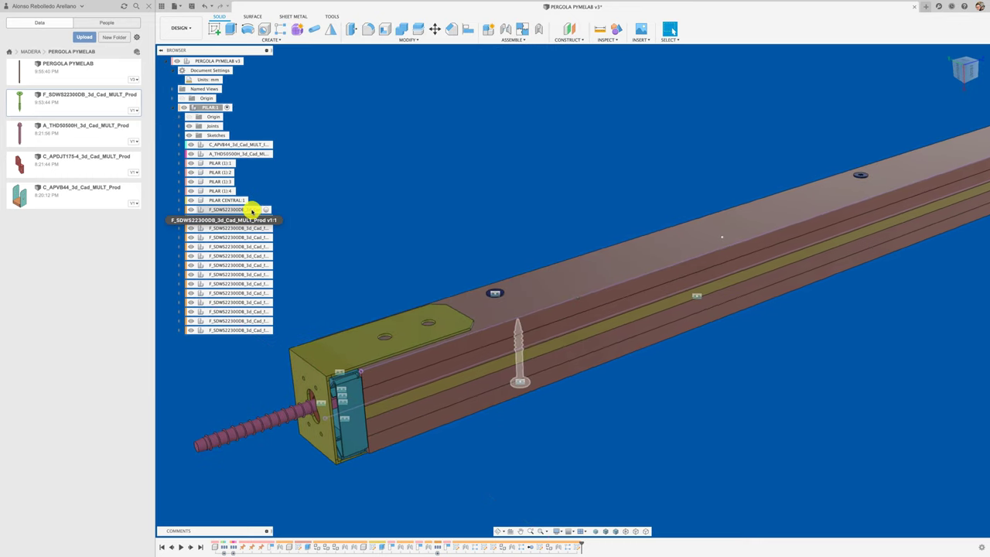
pyautogui.click(252, 210)
pyautogui.hotkey('ctrl', 'v')
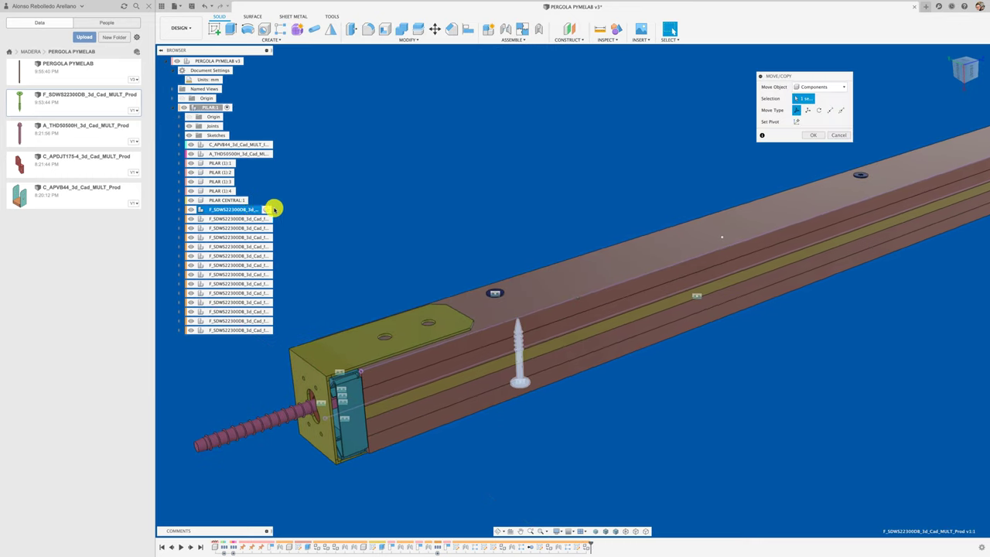
pyautogui.moveTo(292, 453)
pyautogui.mouseDown()
pyautogui.moveTo(508, 399)
pyautogui.moveTo(513, 265)
pyautogui.moveTo(558, 226)
pyautogui.mouseUp()
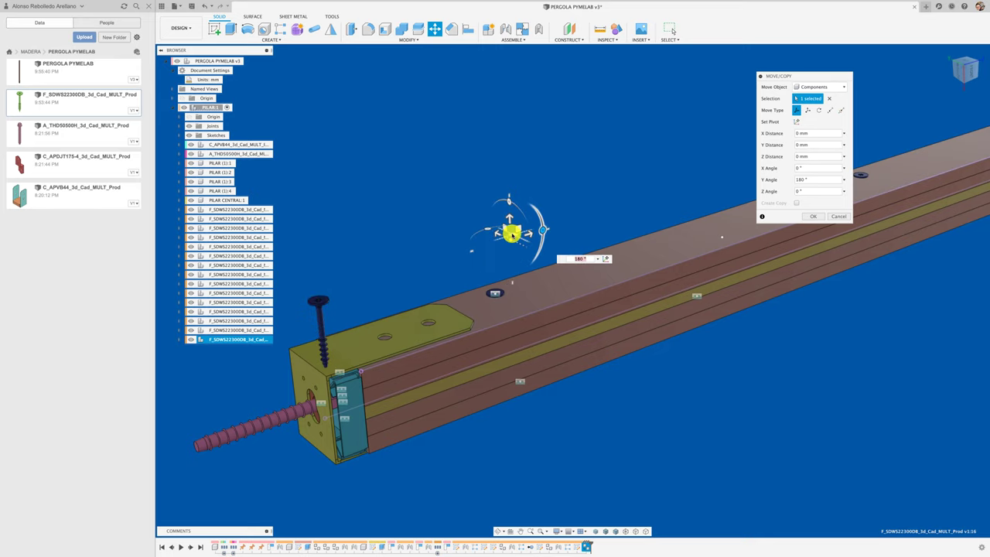
pyautogui.moveTo(528, 236); pyautogui.dragTo(670, 196)
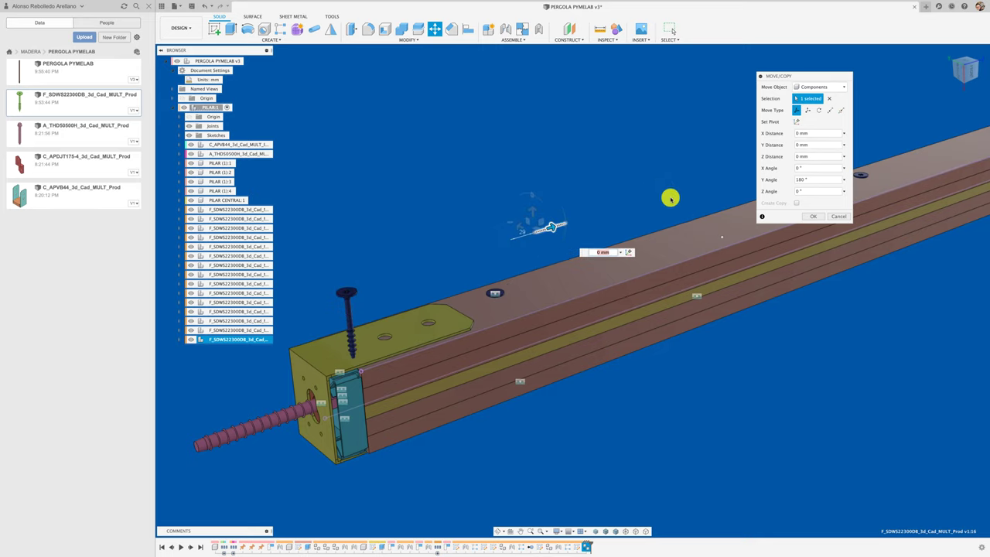
pyautogui.click(813, 216)
pyautogui.scroll(5, 685, 198)
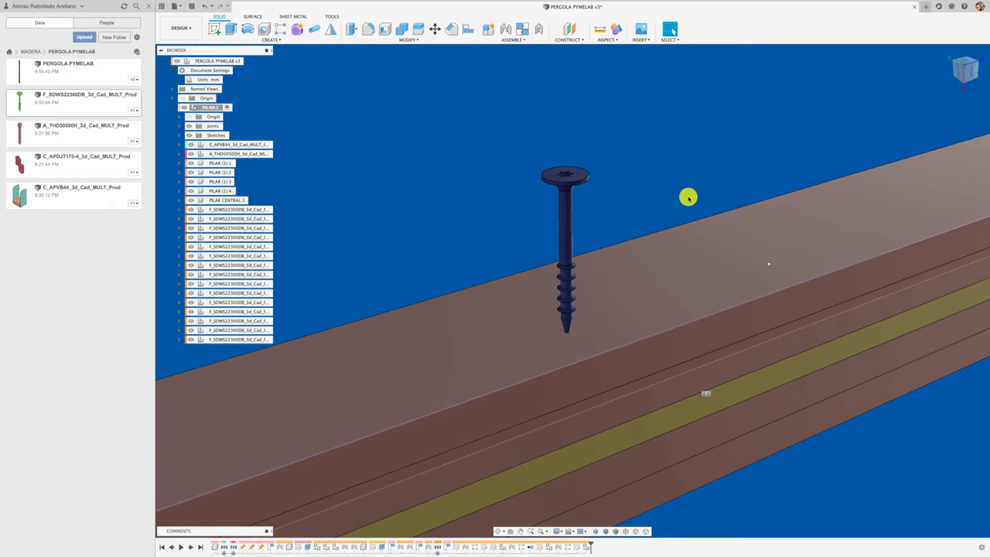
# Joint the copied screw's head to the hole on top of the beam
pyautogui.press('j')
pyautogui.click(584, 184)
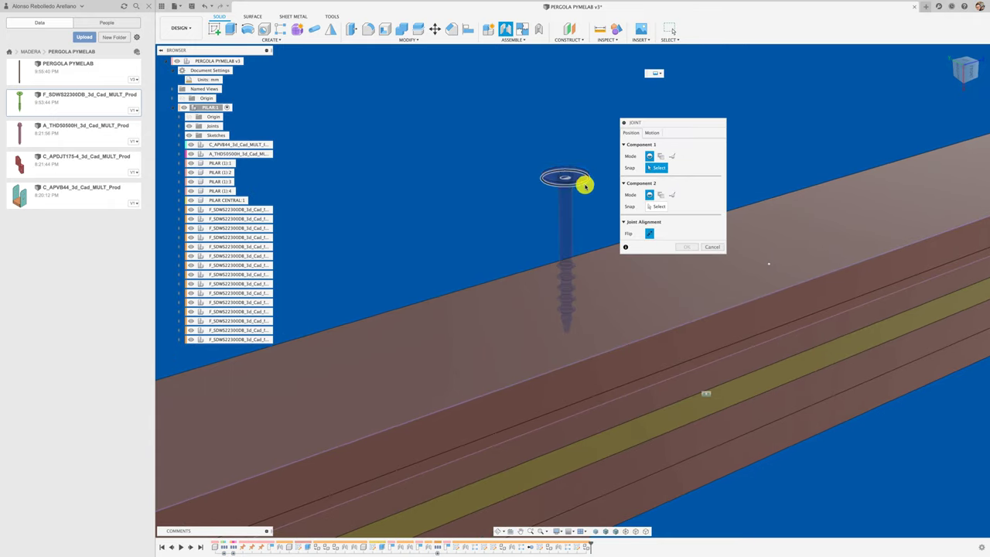
pyautogui.click(769, 263)
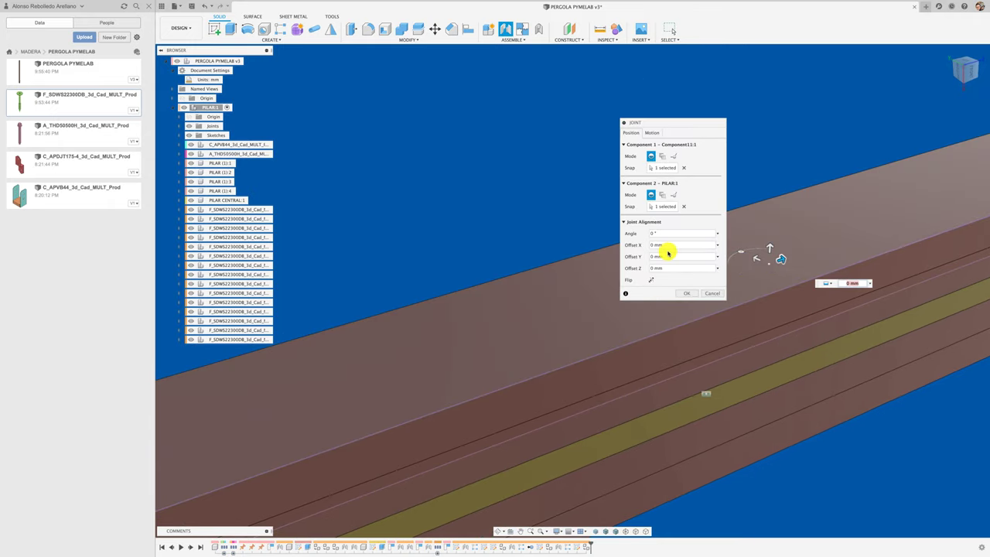
pyautogui.click(688, 293)
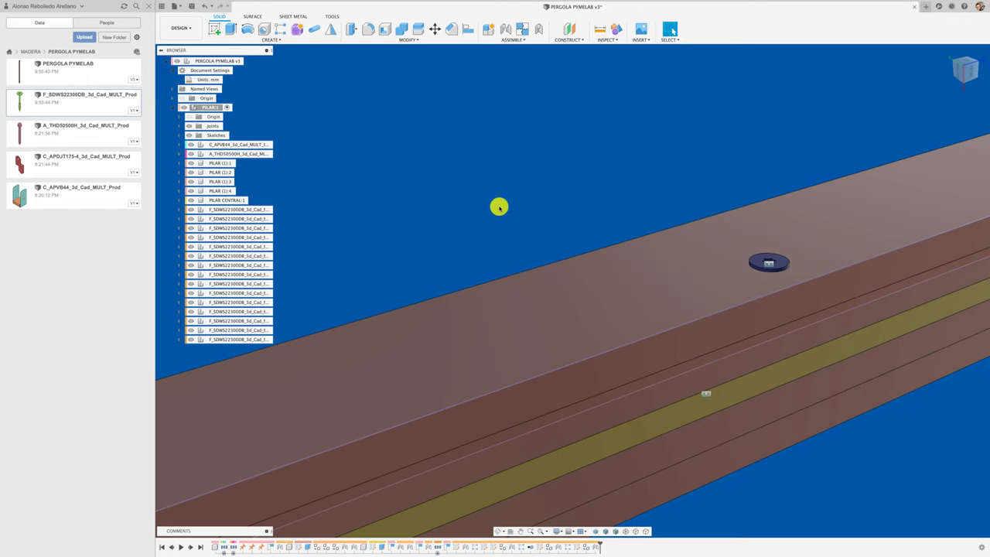
pyautogui.scroll(-3, 498, 207)
pyautogui.scroll(-2, 497, 207)
pyautogui.scroll(-2, 497, 212)
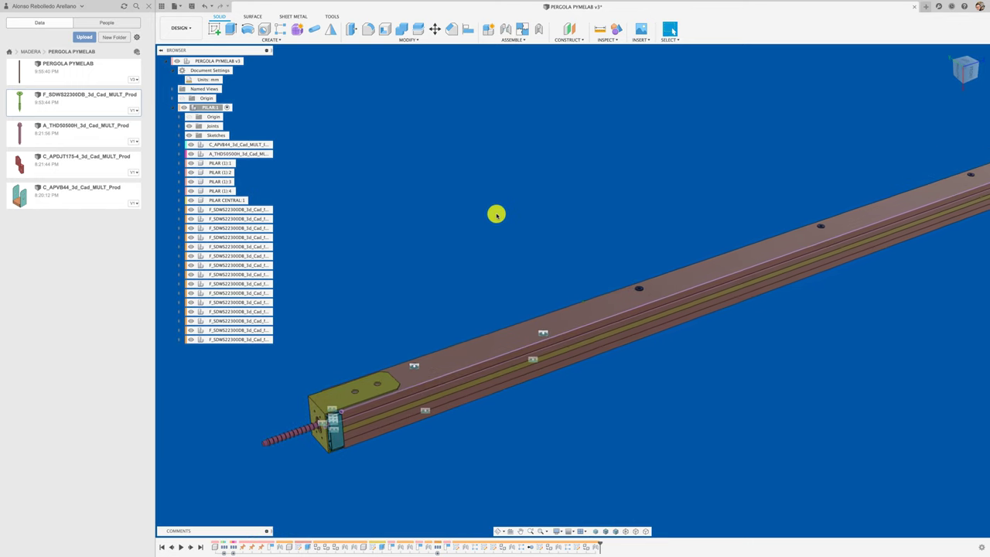
# Try a rectangular pattern of the screw along the beam's long edge, then cancel it
pyautogui.click(282, 29)
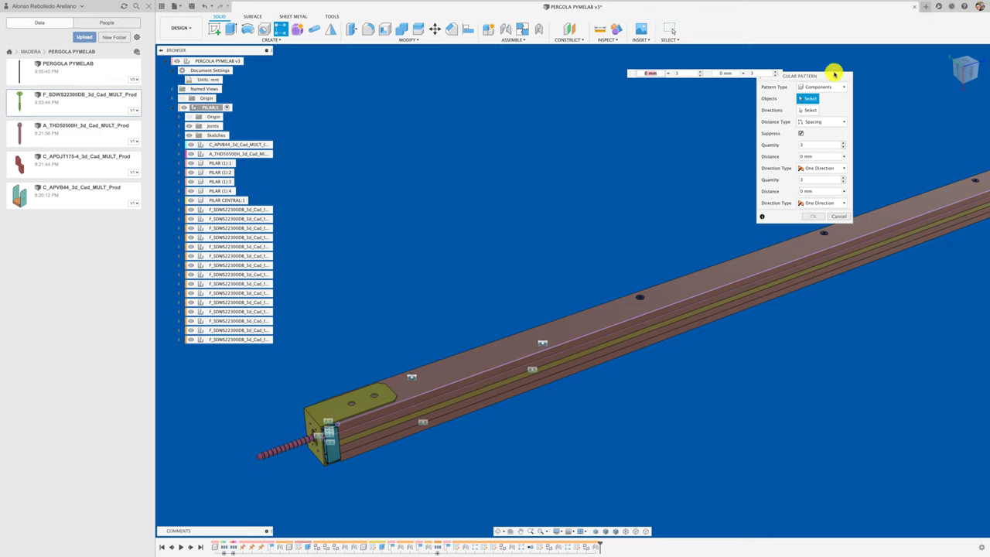
pyautogui.click(640, 294)
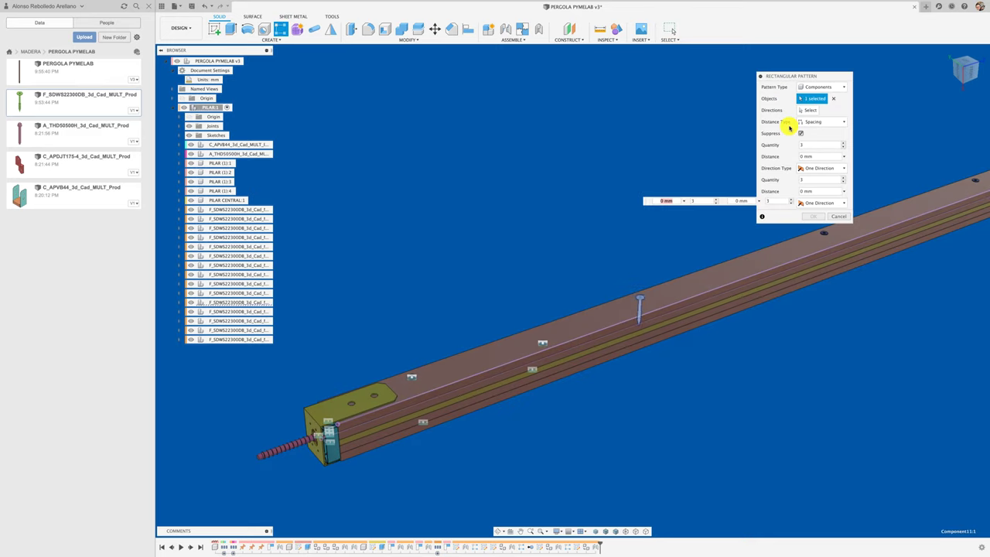
pyautogui.click(803, 110)
pyautogui.click(738, 280)
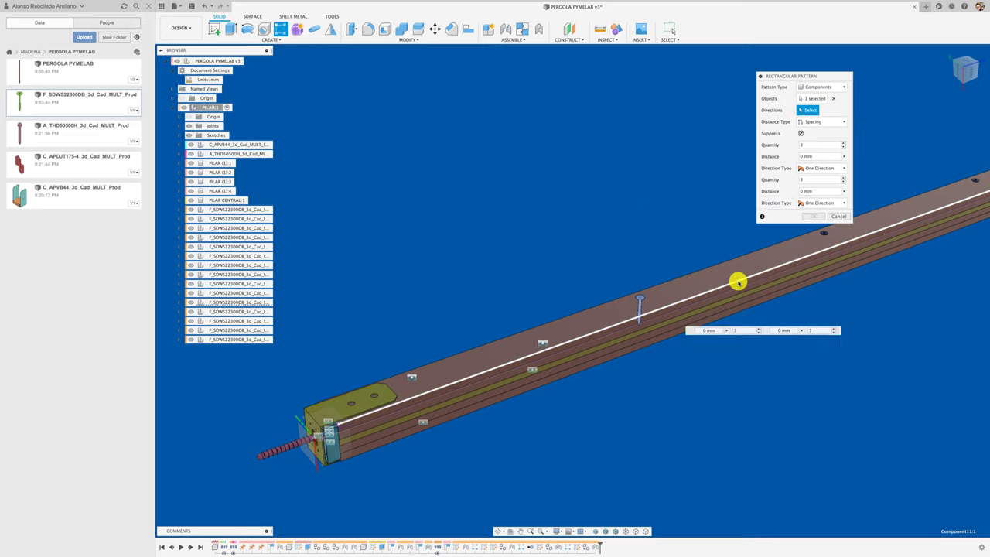
pyautogui.moveTo(648, 308)
pyautogui.mouseDown()
pyautogui.moveTo(684, 293)
pyautogui.moveTo(532, 328)
pyautogui.mouseUp()
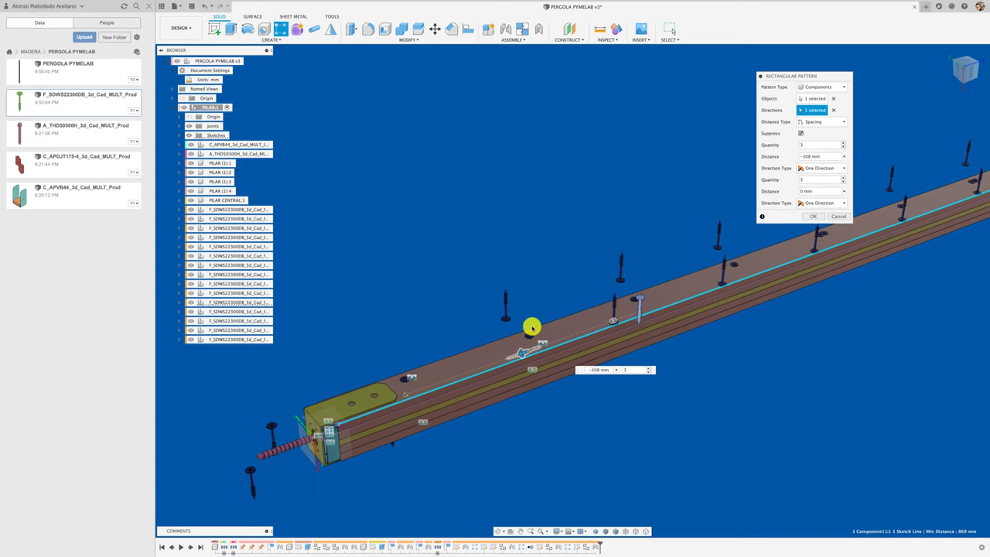
pyautogui.click(840, 215)
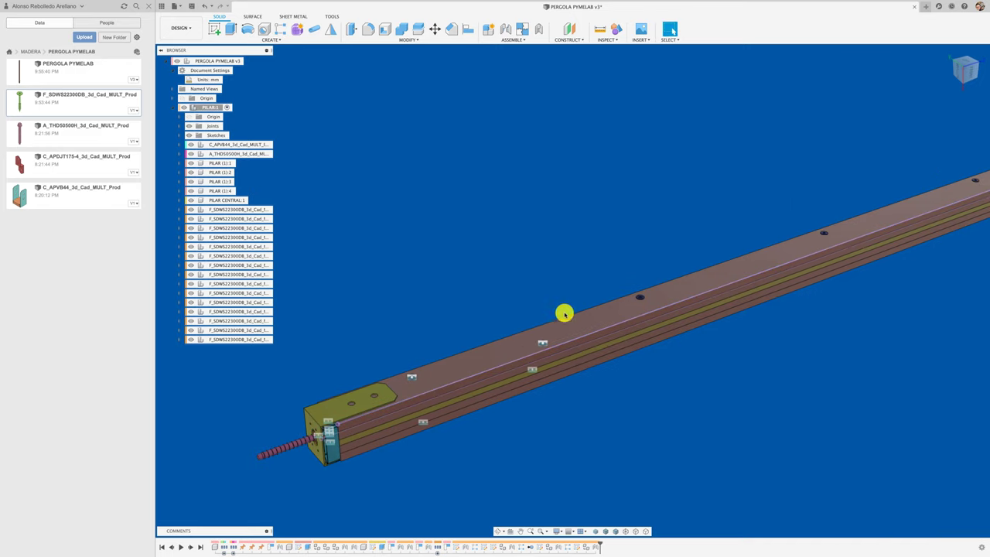
# Select the newly placed screw copy in the browser
pyautogui.scroll(3, 539, 353)
pyautogui.scroll(-3, 539, 353)
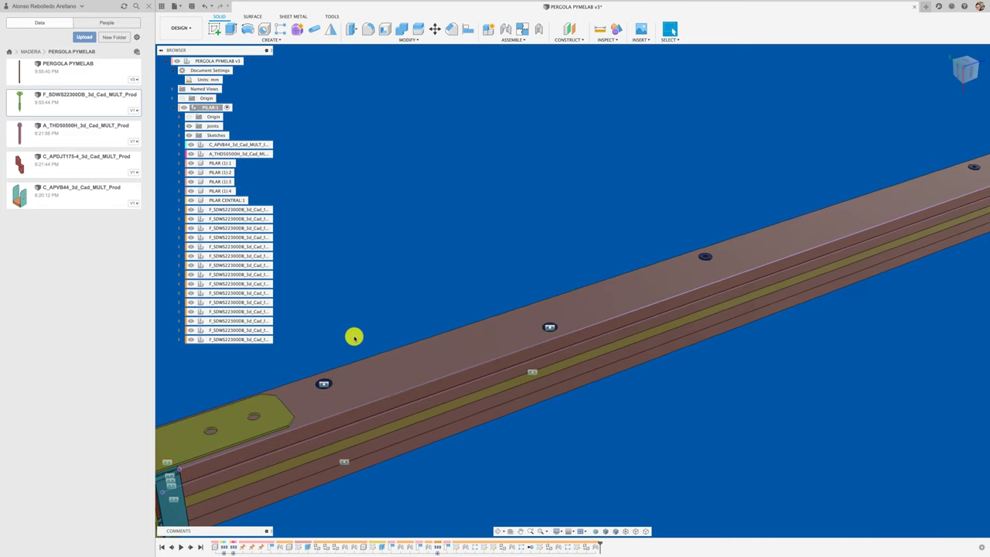
pyautogui.click(258, 338)
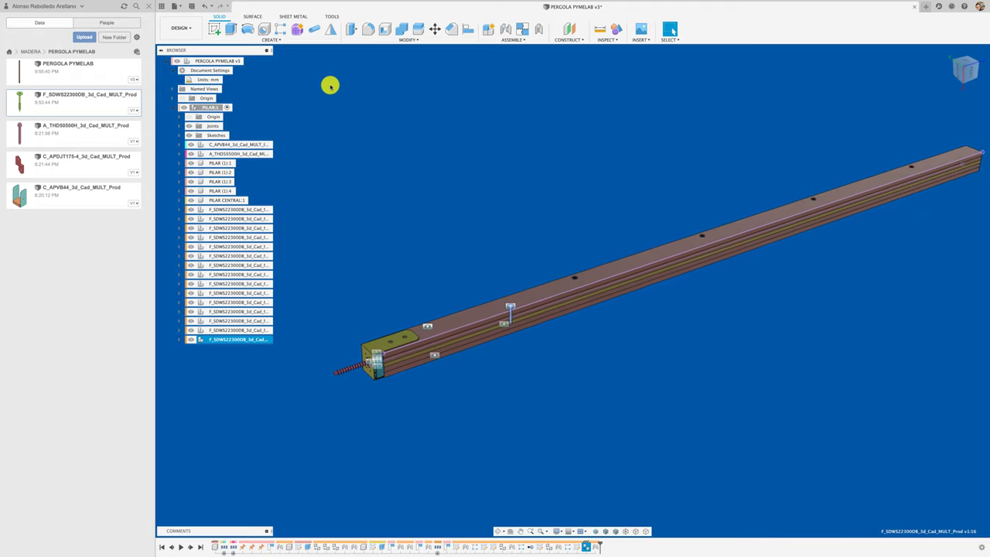
pyautogui.scroll(-3, 330, 84)
# Pattern the screw along the beam's long edge: quantity 4, distance -600 mm
pyautogui.click(280, 29)
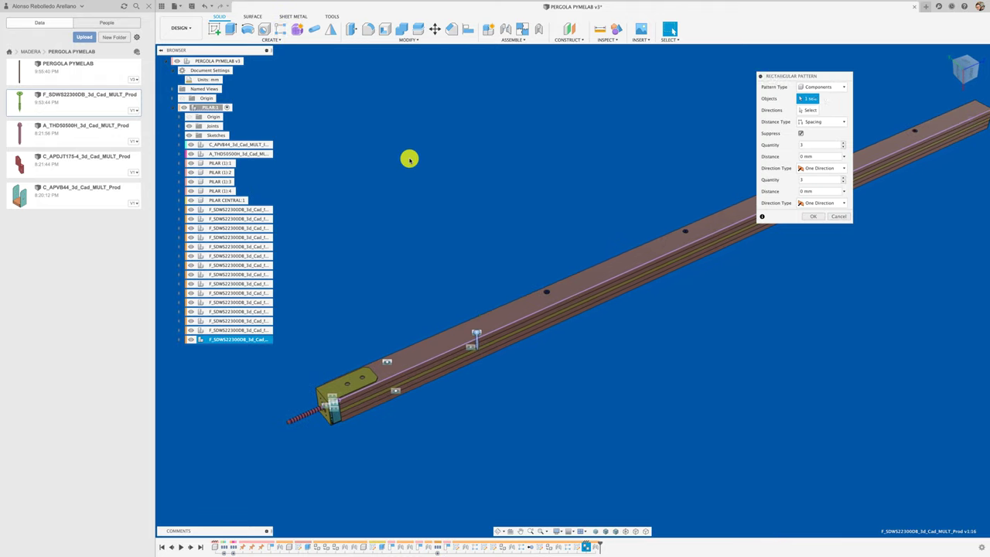
pyautogui.click(801, 111)
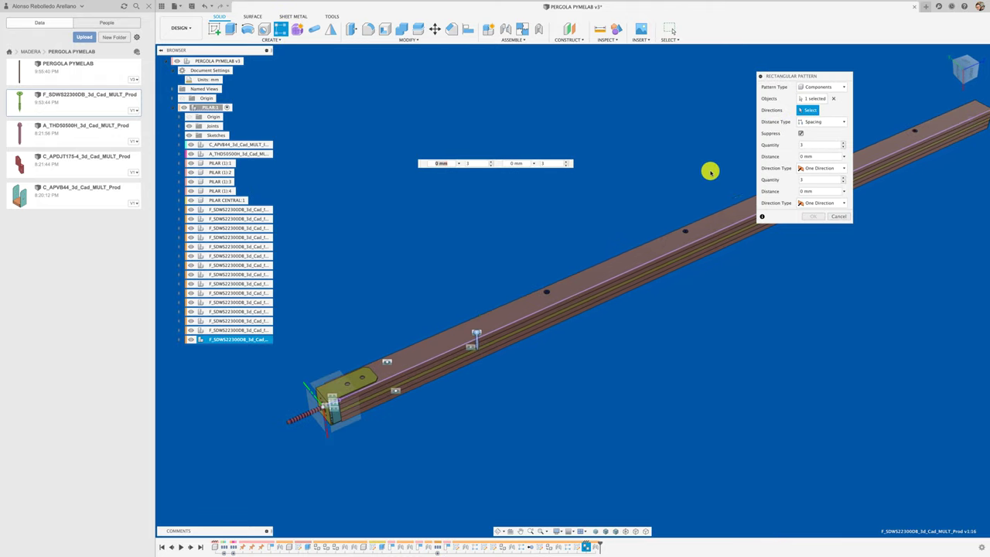
pyautogui.click(630, 252)
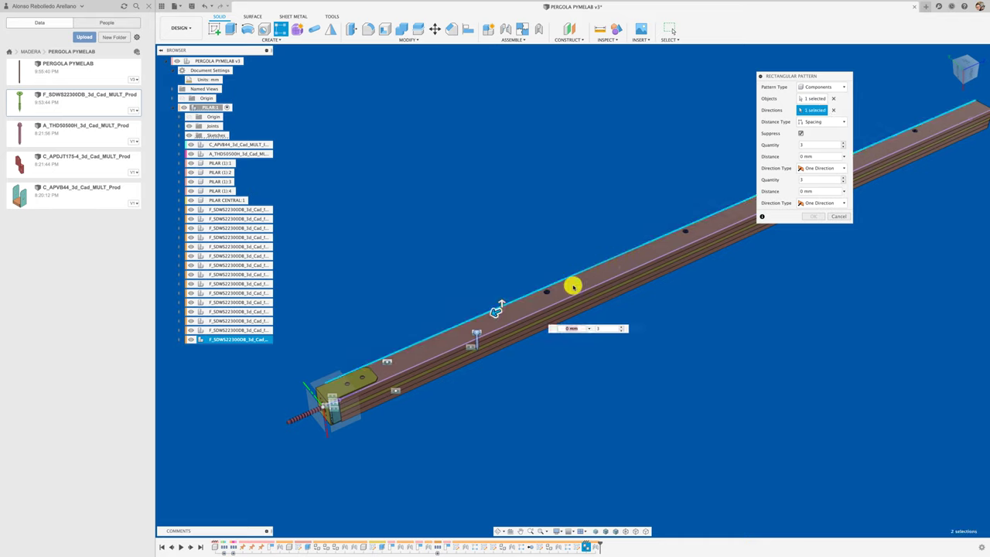
pyautogui.moveTo(497, 312); pyautogui.dragTo(639, 256)
pyautogui.write('-600')
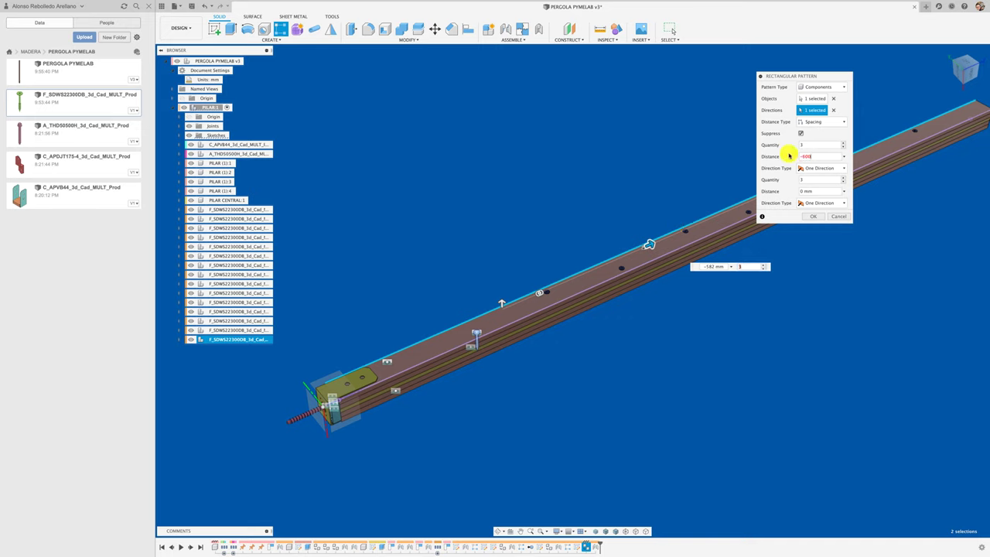
pyautogui.press('Return')
pyautogui.moveTo(779, 271)
pyautogui.mouseDown(button='middle')
pyautogui.moveTo(707, 347)
pyautogui.moveTo(488, 464)
pyautogui.mouseUp(button='middle')
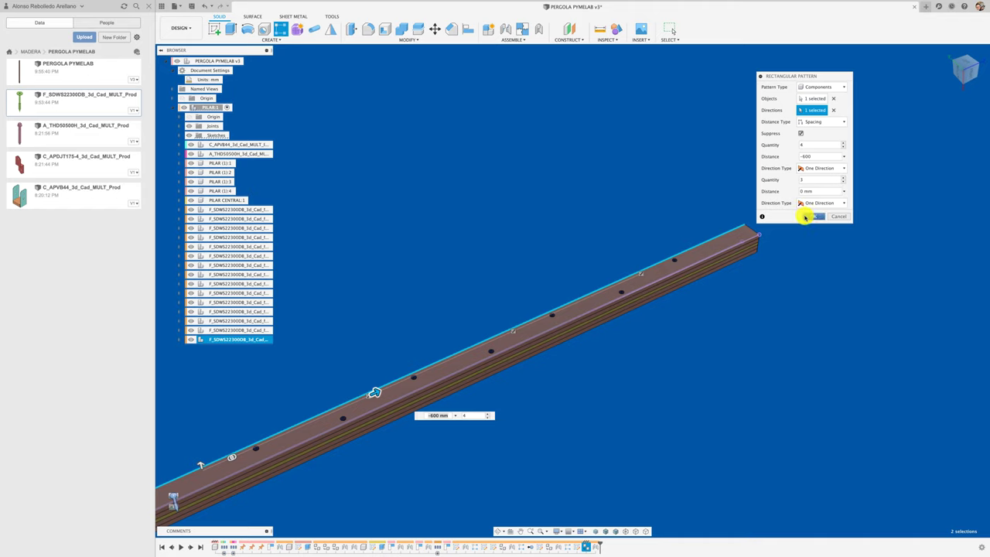
pyautogui.click(817, 216)
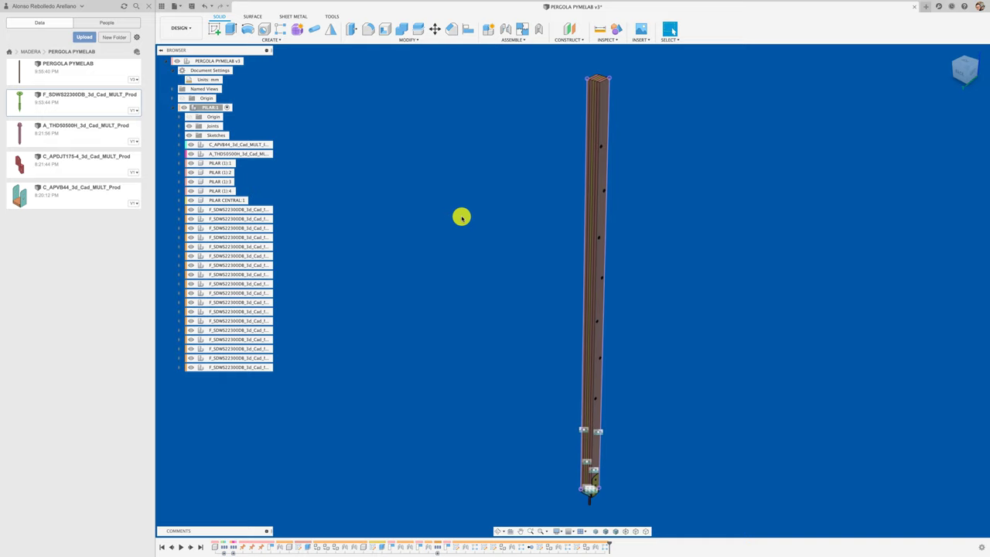
pyautogui.click(187, 127)
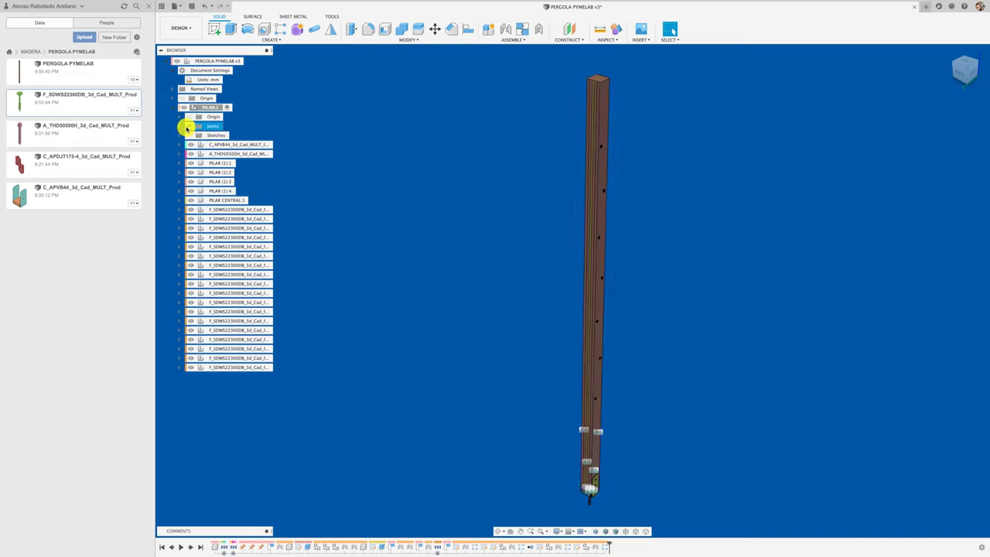